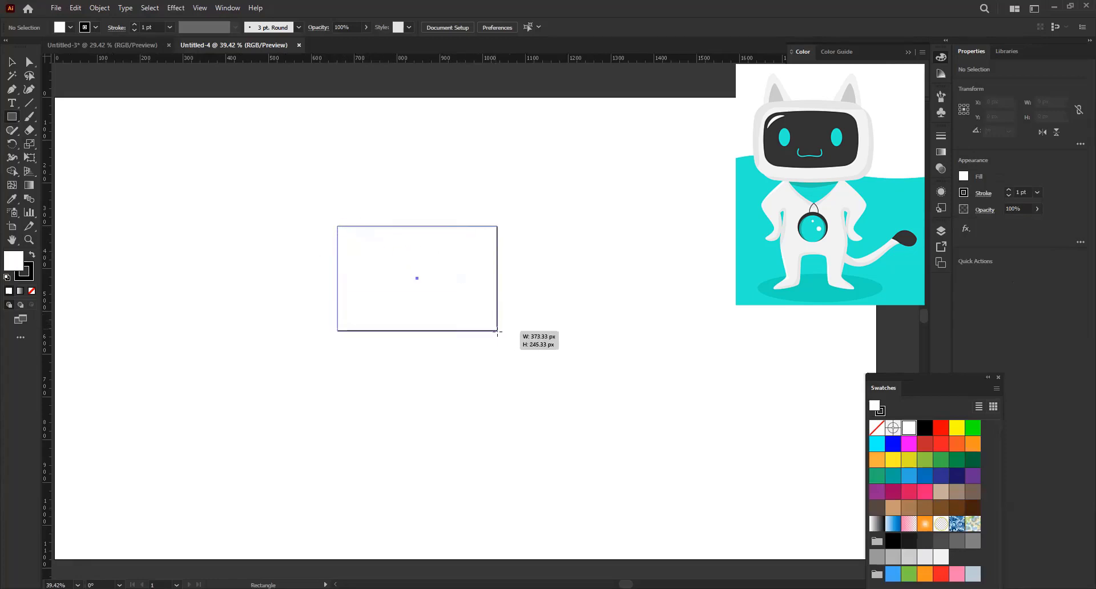
- Bow the rectangle's top, left, bottom and right edges outward with the Curvature tool
{"action": "key", "text": "z"}
{"action": "left_click_drag", "start_coordinate": [407, 291], "coordinate": [416, 321]}
{"action": "key", "text": "v"}
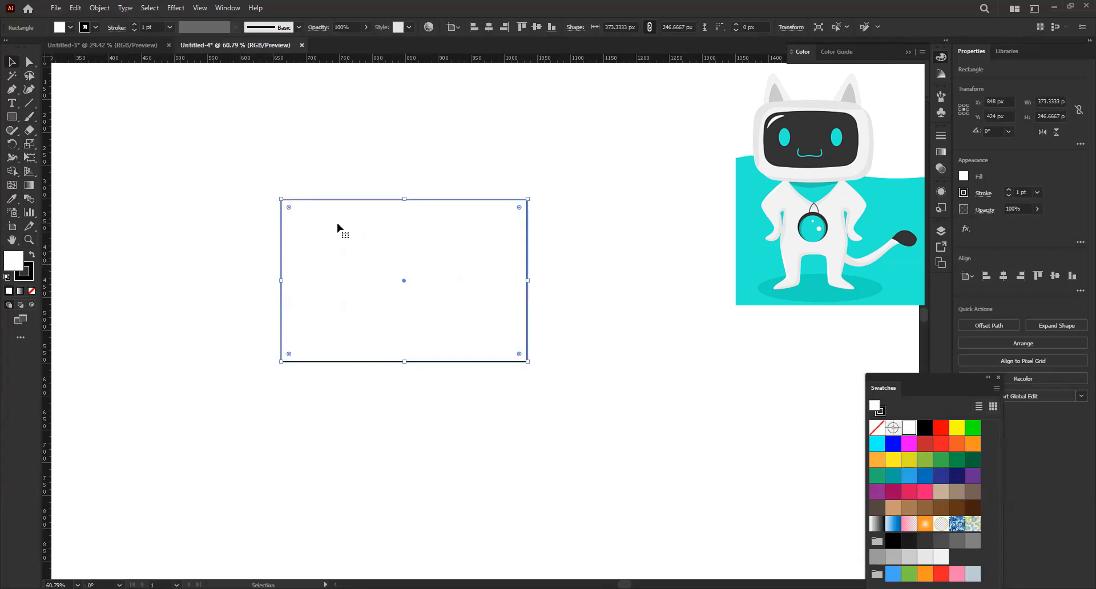
{"action": "left_click", "coordinate": [29, 90]}
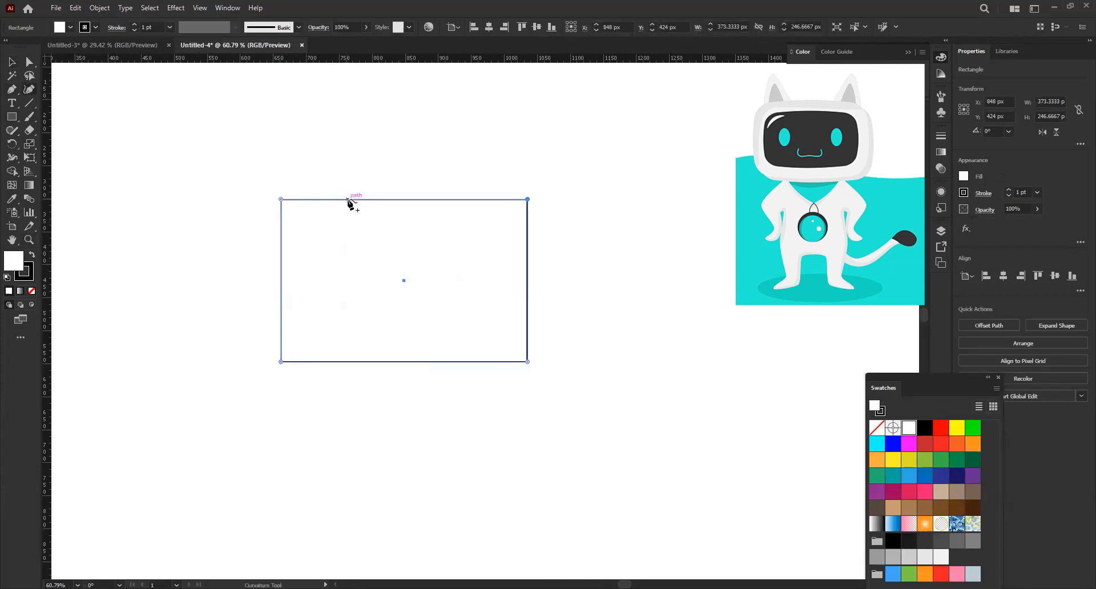
{"action": "left_click_drag", "start_coordinate": [349, 200], "coordinate": [349, 192]}
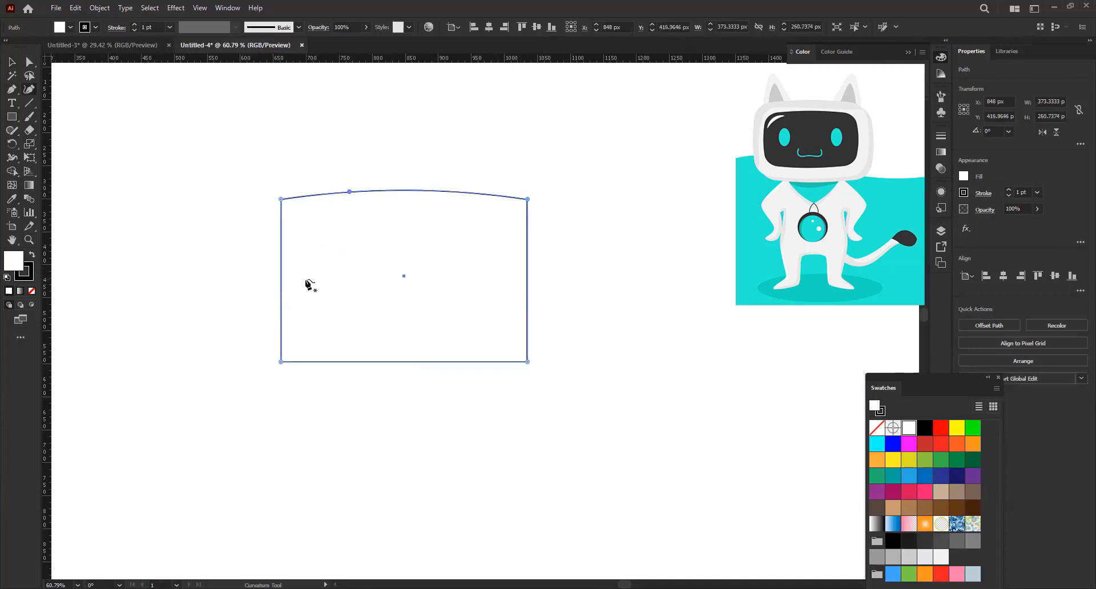
{"action": "left_click_drag", "start_coordinate": [281, 277], "coordinate": [272, 275]}
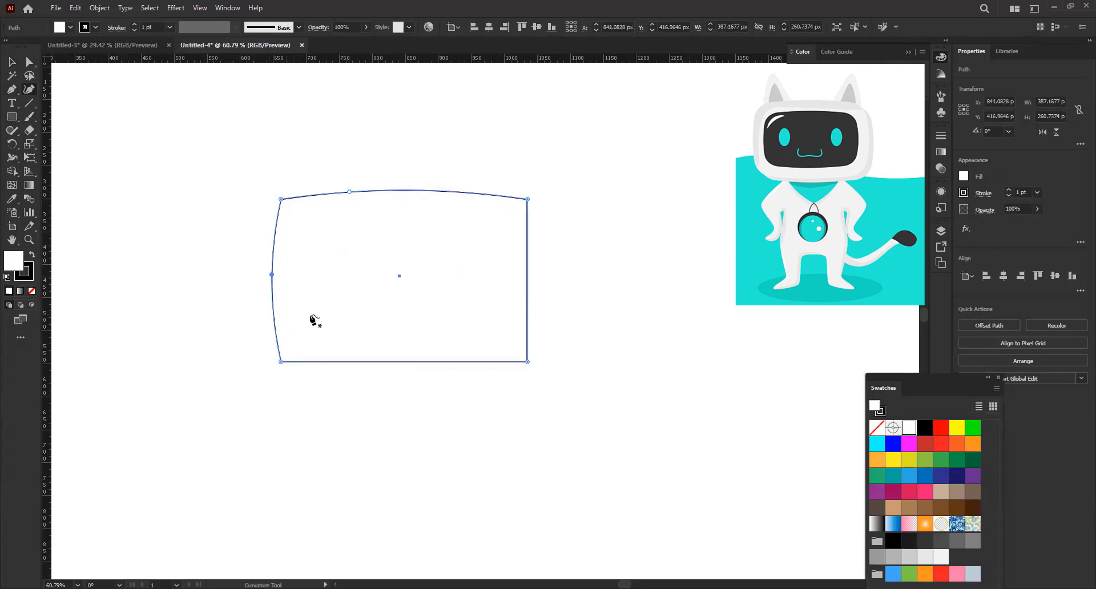
{"action": "left_click_drag", "start_coordinate": [323, 361], "coordinate": [326, 368]}
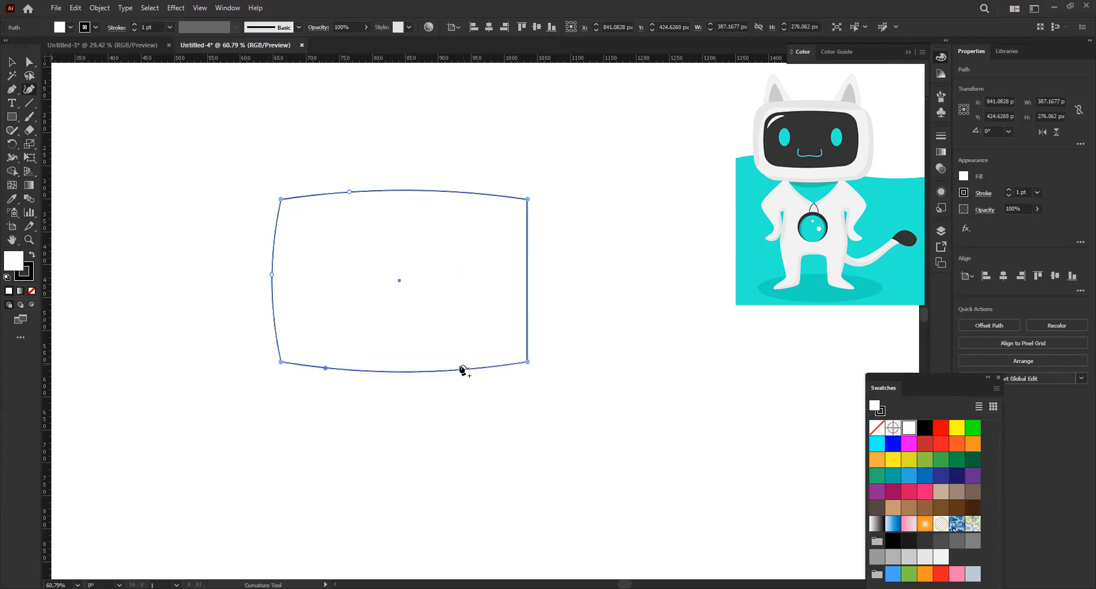
{"action": "left_click_drag", "start_coordinate": [460, 368], "coordinate": [469, 369]}
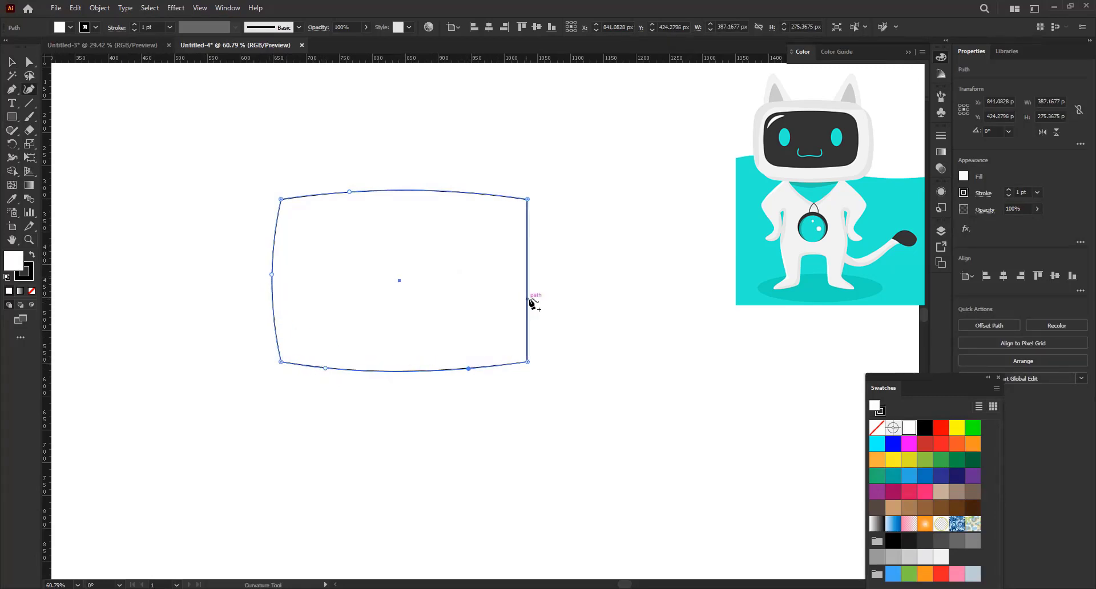
{"action": "left_click_drag", "start_coordinate": [528, 301], "coordinate": [539, 298]}
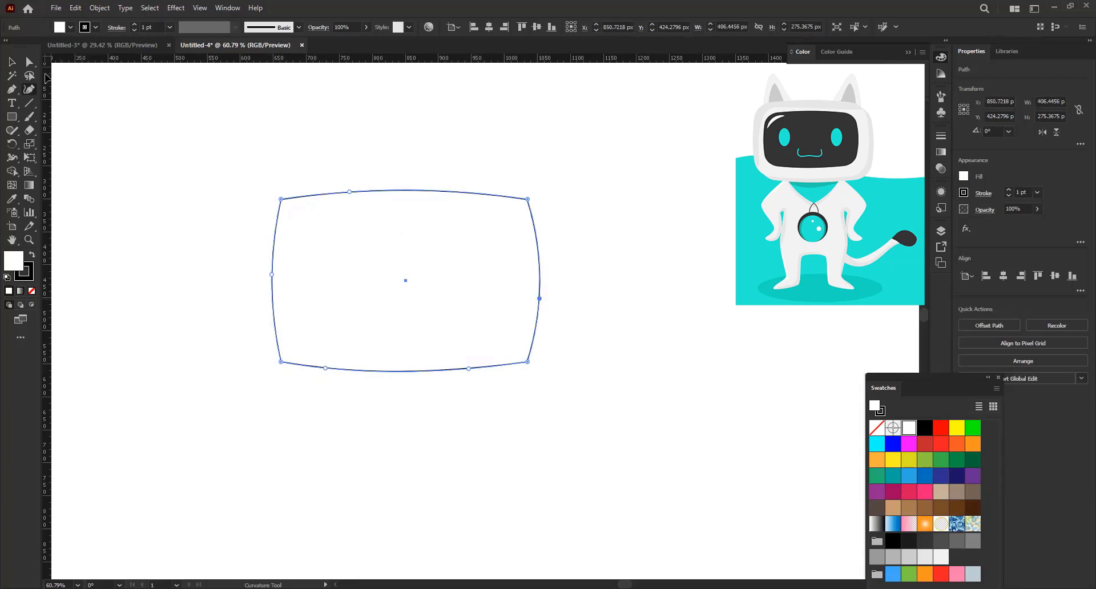
- Round all four corners of the bowed shape to about 71 px
{"action": "left_click", "coordinate": [11, 62]}
{"action": "left_click", "coordinate": [176, 166]}
{"action": "left_click_drag", "start_coordinate": [176, 165], "coordinate": [742, 426]}
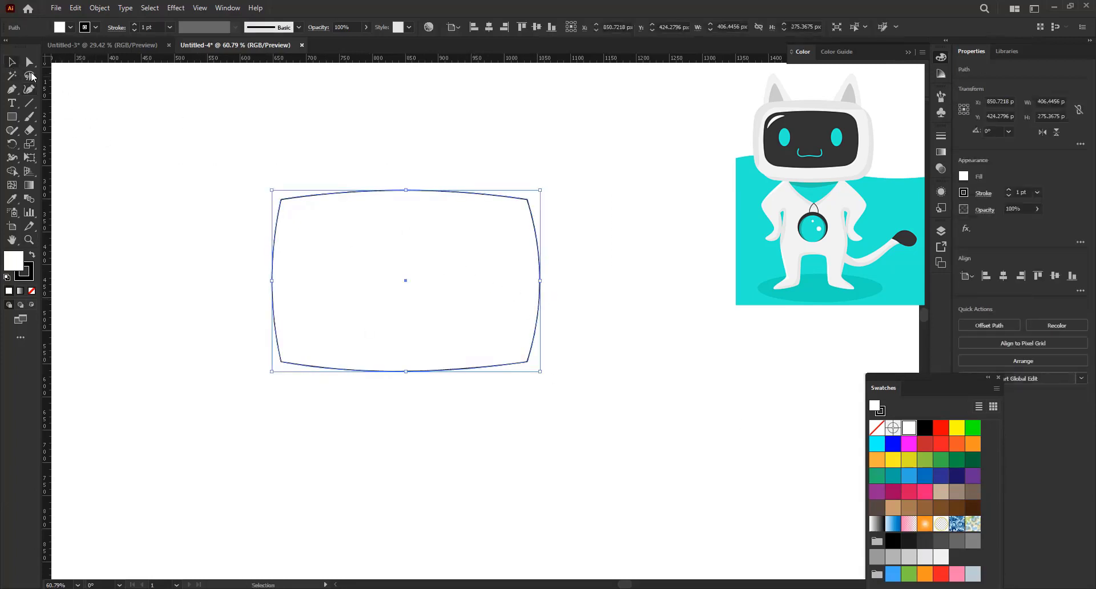
{"action": "key", "text": "a"}
{"action": "left_click_drag", "start_coordinate": [289, 209], "coordinate": [338, 223]}
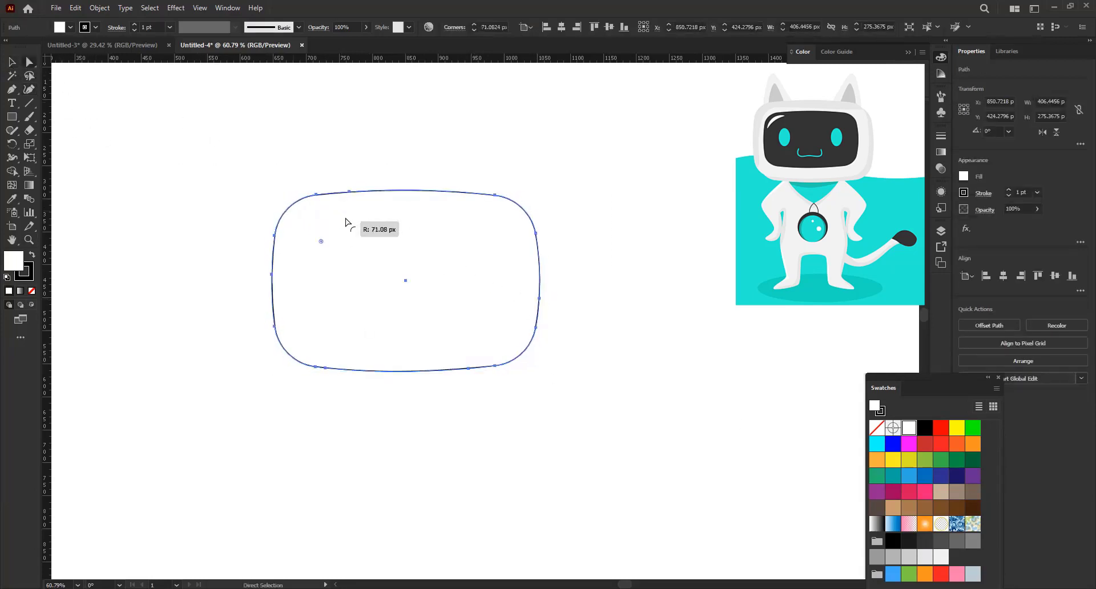
{"action": "left_click", "coordinate": [212, 234]}
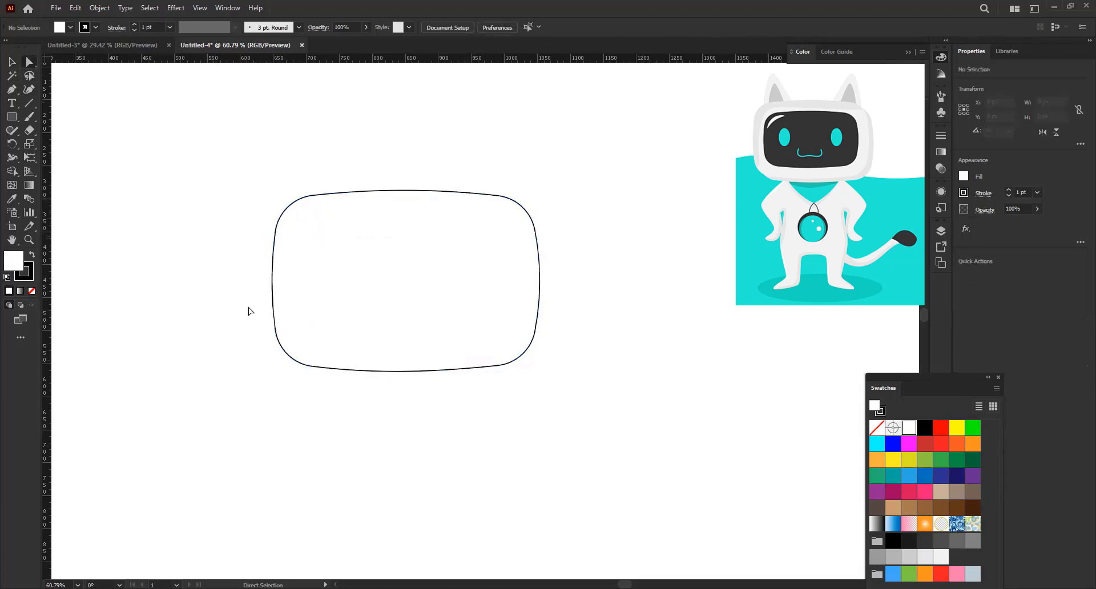
{"action": "left_click_drag", "start_coordinate": [249, 311], "coordinate": [277, 288]}
- Paste a scaled-down copy of the outline inside it as a black visor
{"action": "key", "text": "v"}
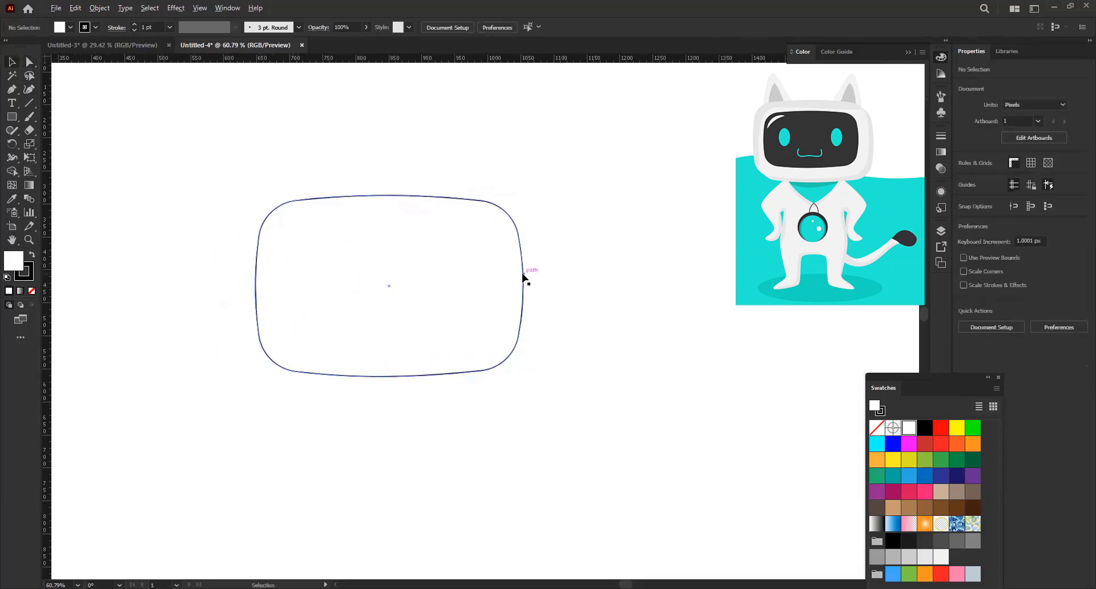
{"action": "left_click", "coordinate": [525, 278]}
{"action": "key", "text": "ctrl+c"}
{"action": "key", "text": "ctrl+f"}
{"action": "left_click_drag", "start_coordinate": [523, 286], "coordinate": [472, 303]}
{"action": "left_click_drag", "start_coordinate": [399, 322], "coordinate": [404, 313]}
{"action": "left_click_drag", "start_coordinate": [473, 285], "coordinate": [496, 289]}
{"action": "left_click", "coordinate": [893, 540]}
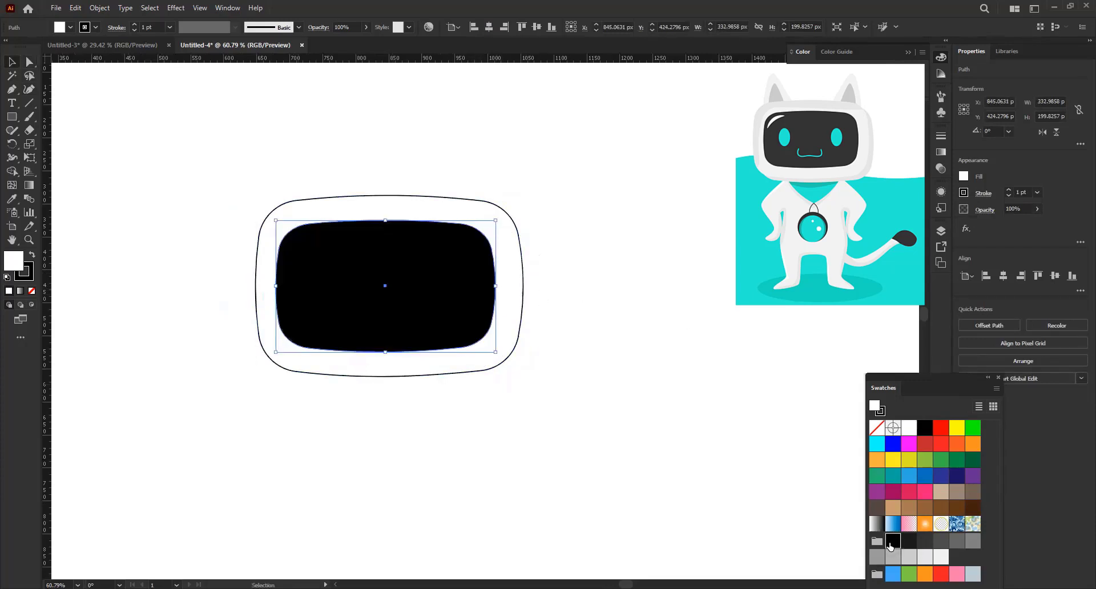
{"action": "left_click", "coordinate": [570, 322]}
{"action": "mouse_move", "coordinate": [288, 334]}
{"action": "left_mouse_down"}
{"action": "mouse_move", "coordinate": [230, 335]}
{"action": "mouse_move", "coordinate": [293, 333]}
{"action": "mouse_move", "coordinate": [258, 303]}
{"action": "mouse_move", "coordinate": [257, 280]}
{"action": "left_mouse_up"}
- Offset a copy of the outline down-right, send it to the back, and fill it grey
{"action": "left_click", "coordinate": [479, 356]}
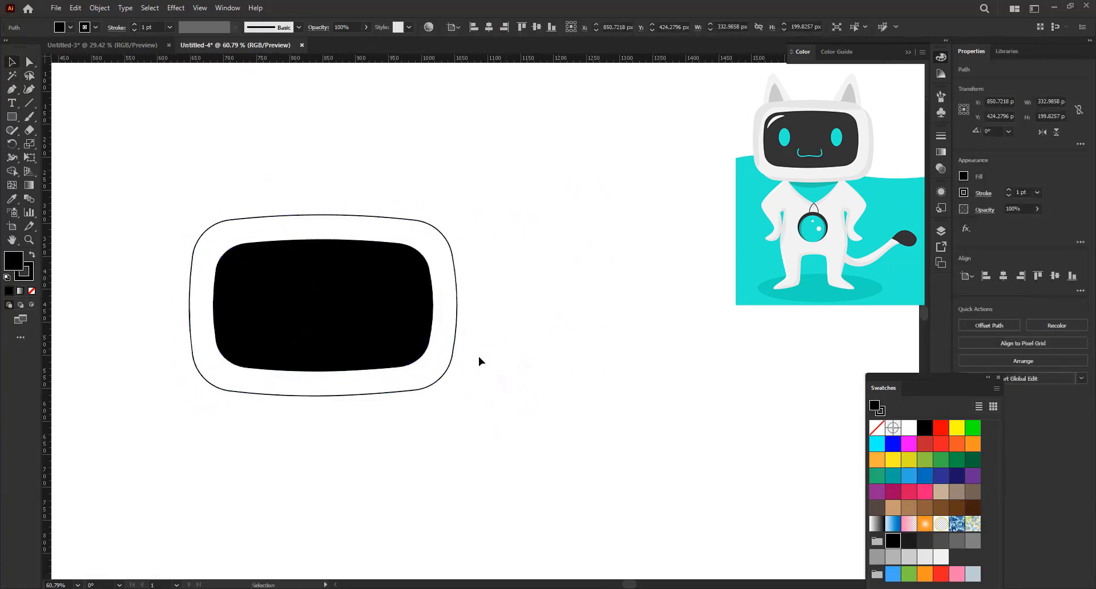
{"action": "left_click_drag", "start_coordinate": [450, 363], "coordinate": [457, 375]}
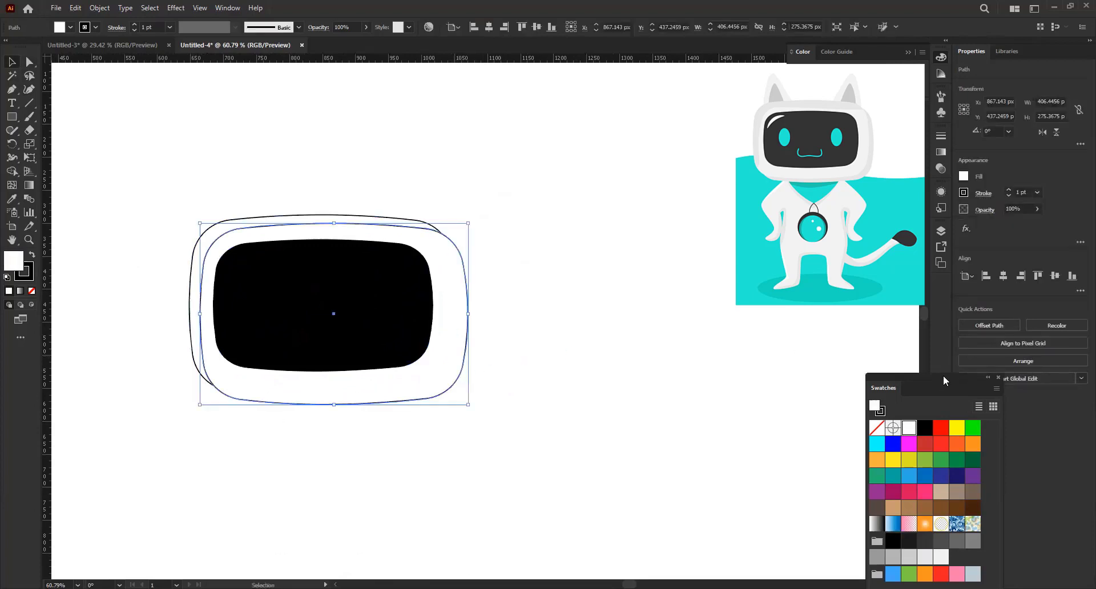
{"action": "left_click", "coordinate": [996, 361]}
{"action": "left_click", "coordinate": [994, 406]}
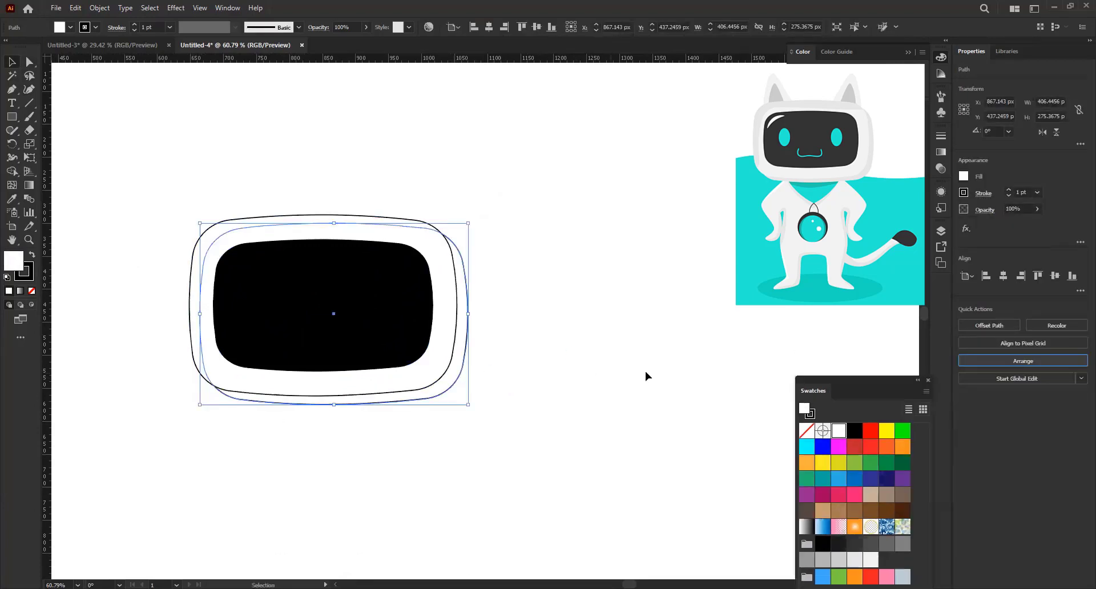
{"action": "left_click", "coordinate": [807, 563]}
{"action": "left_click", "coordinate": [512, 393]}
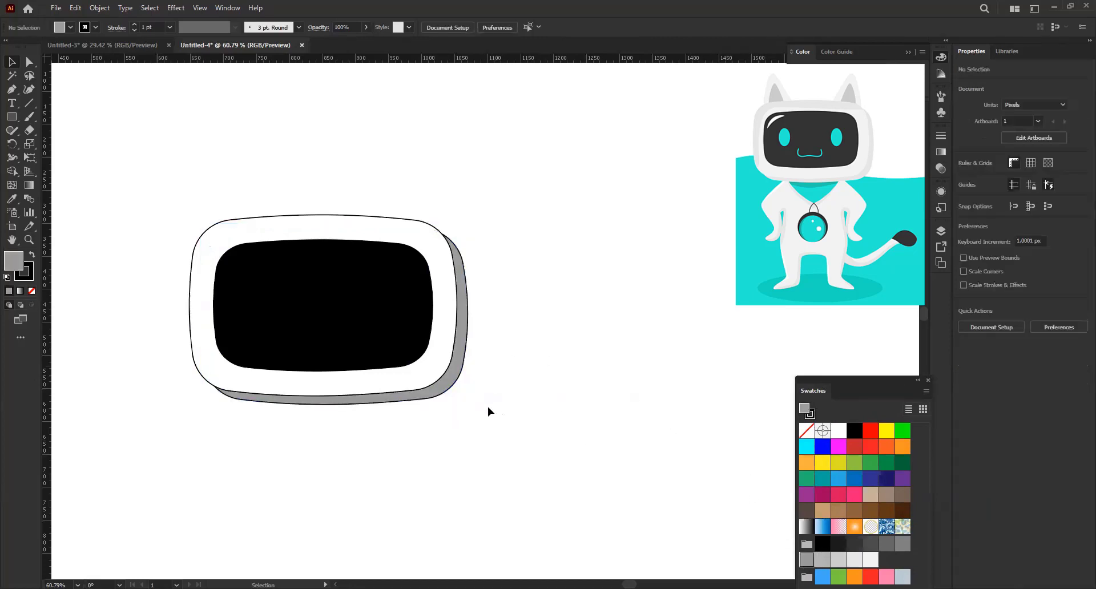
- Change the back offset shape's fill to light grey
{"action": "left_click", "coordinate": [430, 391]}
{"action": "left_click", "coordinate": [855, 566]}
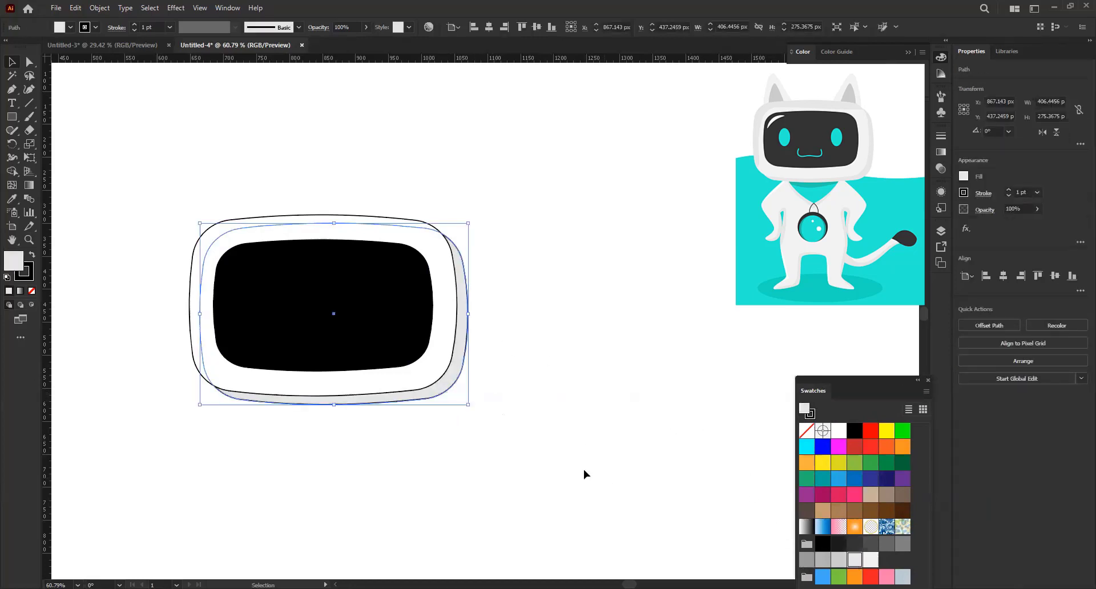
{"action": "left_click", "coordinate": [600, 465]}
{"action": "left_click_drag", "start_coordinate": [321, 332], "coordinate": [306, 343]}
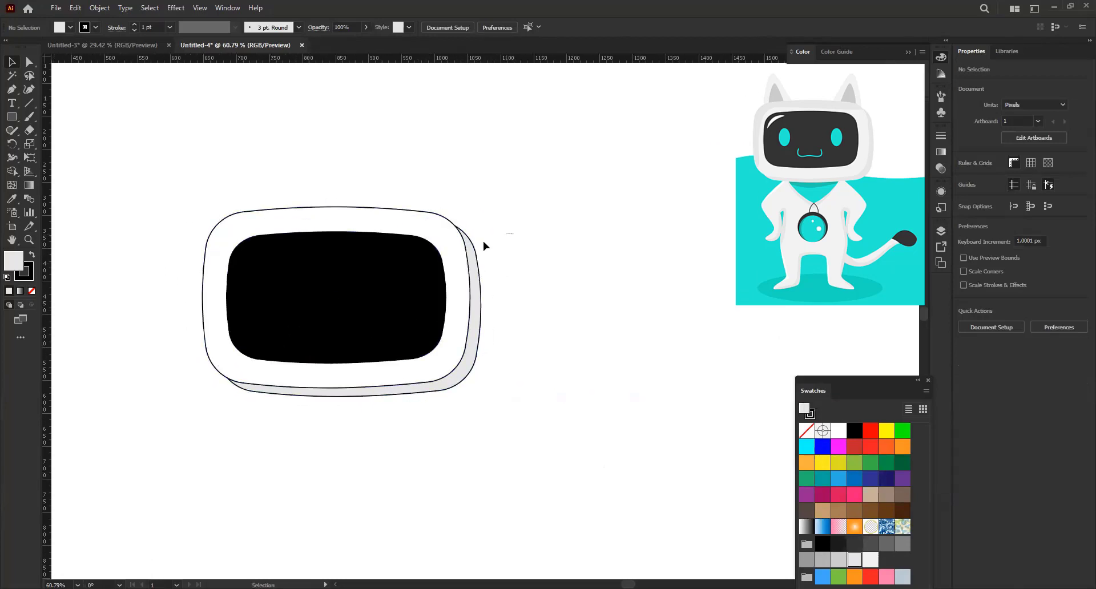
{"action": "left_click", "coordinate": [435, 243]}
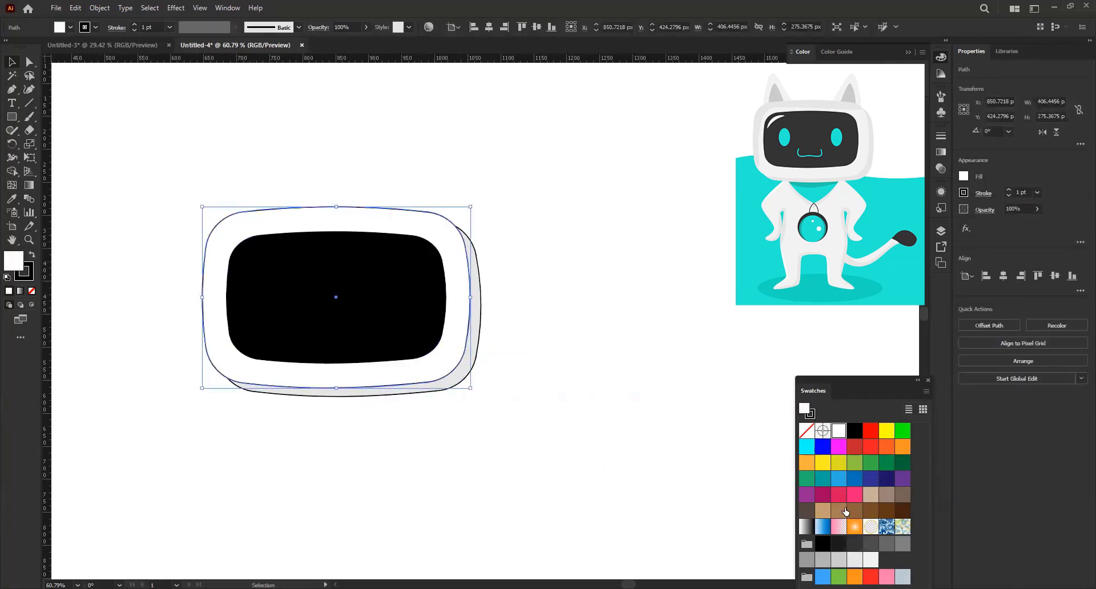
{"action": "key", "text": "space"}
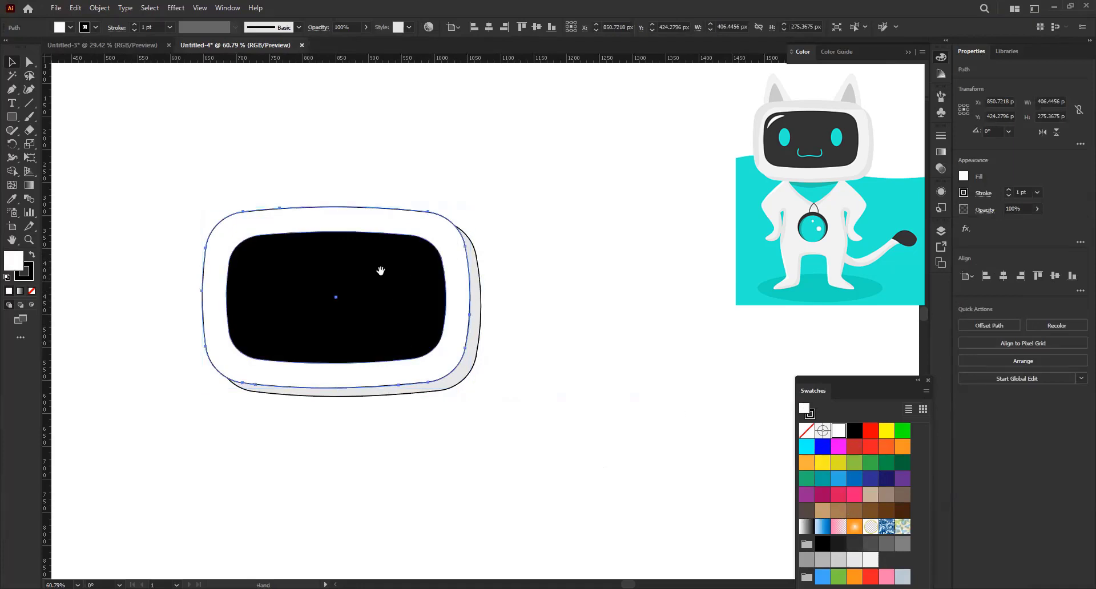
{"action": "left_click_drag", "start_coordinate": [304, 309], "coordinate": [151, 443]}
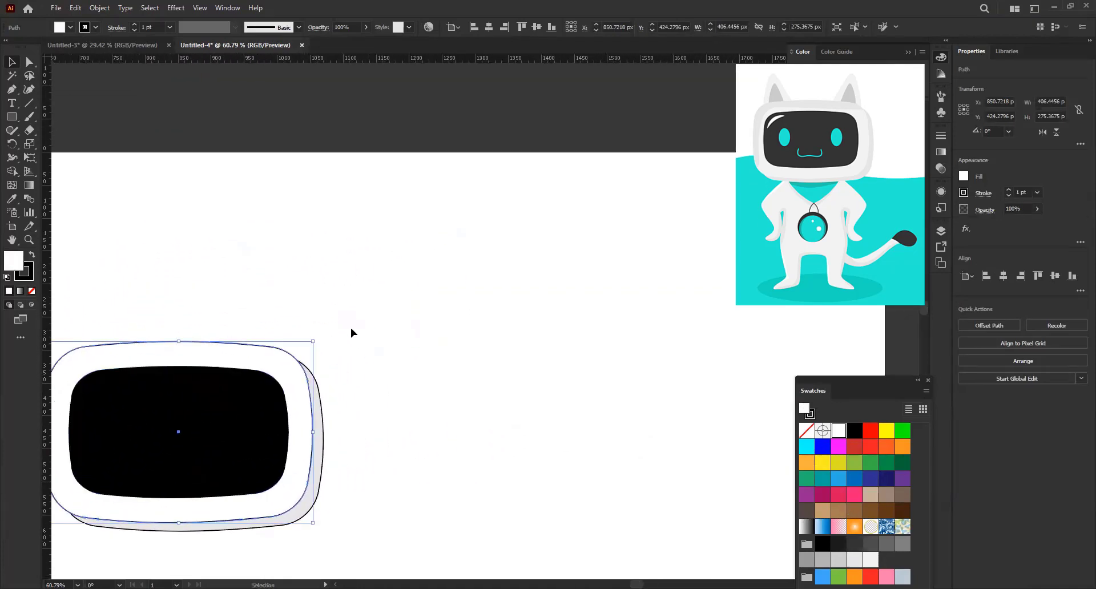
{"action": "left_click", "coordinate": [350, 328]}
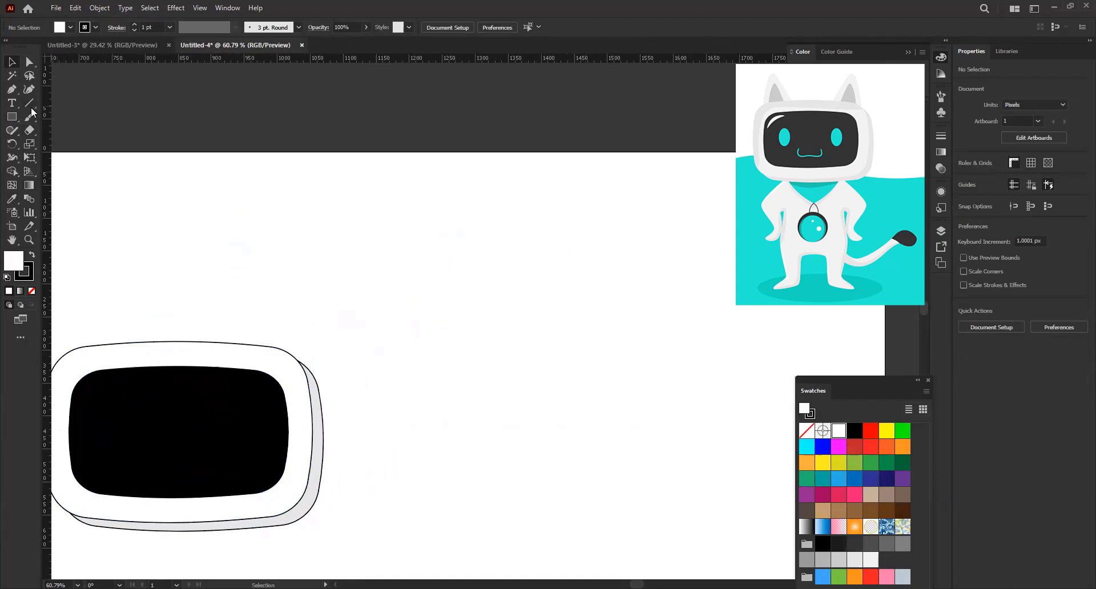
- Draw a circle beside the helmet and a closed curved Pen path across its middle
{"action": "key", "text": "l"}
{"action": "left_click_drag", "start_coordinate": [439, 208], "coordinate": [608, 377]}
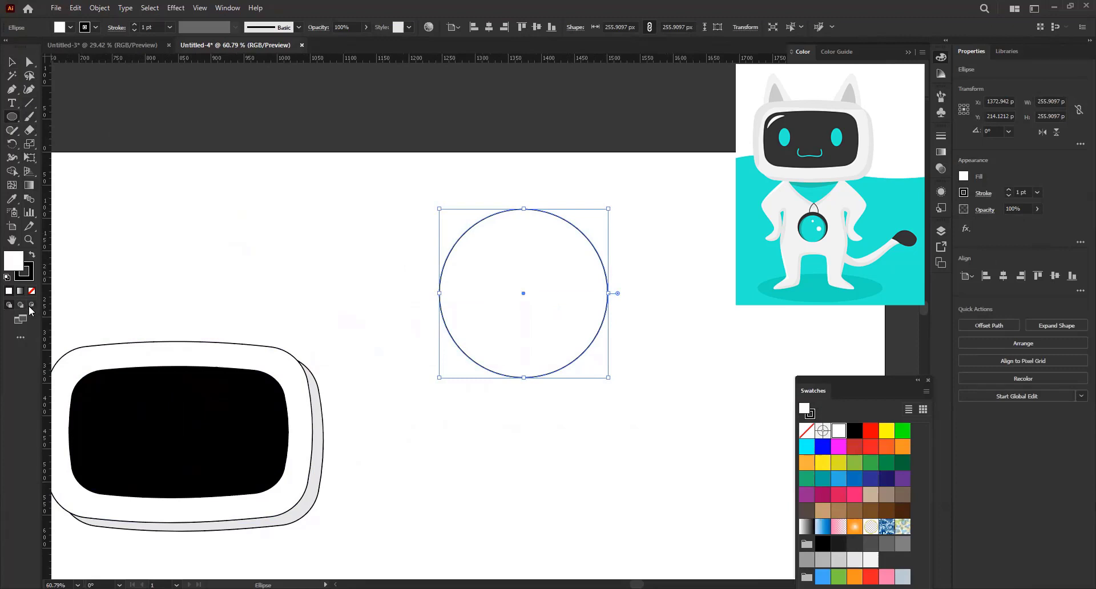
{"action": "key", "text": "ctrl+shift+a"}
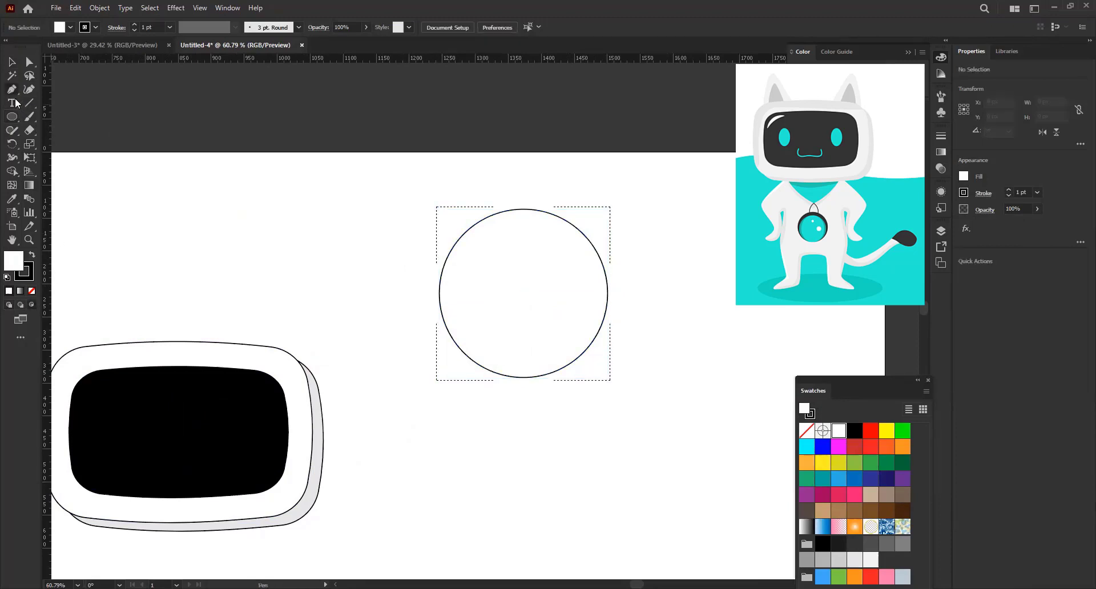
{"action": "left_click_drag", "start_coordinate": [523, 274], "coordinate": [611, 261]}
{"action": "left_click_drag", "start_coordinate": [680, 276], "coordinate": [709, 225]}
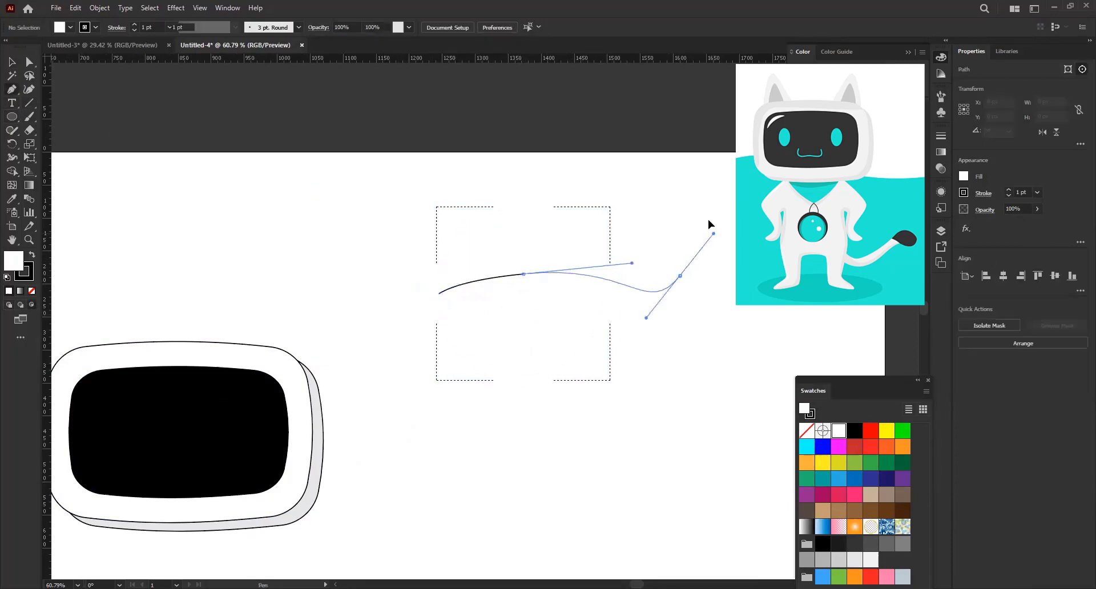
{"action": "left_click_drag", "start_coordinate": [585, 186], "coordinate": [562, 184]}
{"action": "mouse_move", "coordinate": [472, 182]}
{"action": "left_mouse_down"}
{"action": "mouse_move", "coordinate": [338, 257]}
{"action": "mouse_move", "coordinate": [397, 306]}
{"action": "left_mouse_up"}
{"action": "left_click_drag", "start_coordinate": [430, 309], "coordinate": [442, 315]}
- Fill the clipped circle magenta and its upper part blue in isolation mode
{"action": "key", "text": "v"}
{"action": "left_click", "coordinate": [823, 446]}
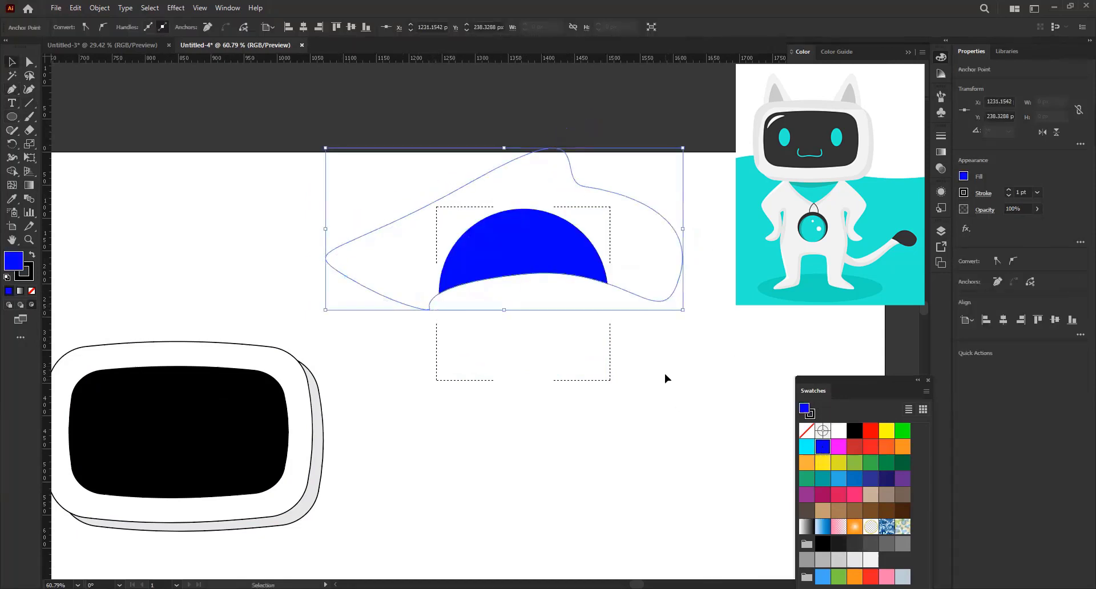
{"action": "left_click", "coordinate": [616, 324]}
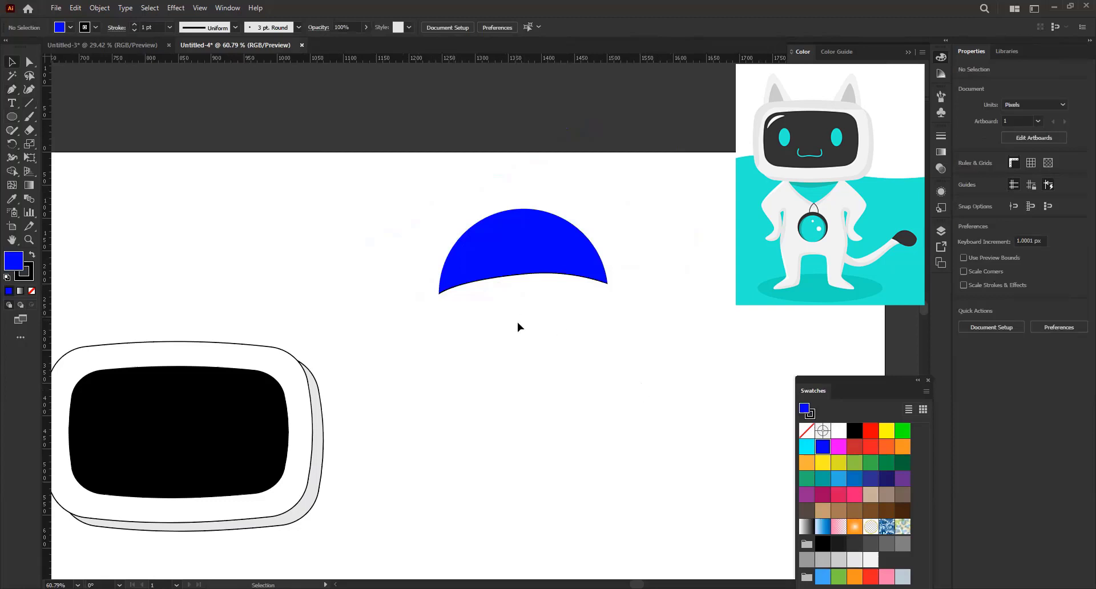
{"action": "left_click", "coordinate": [524, 358]}
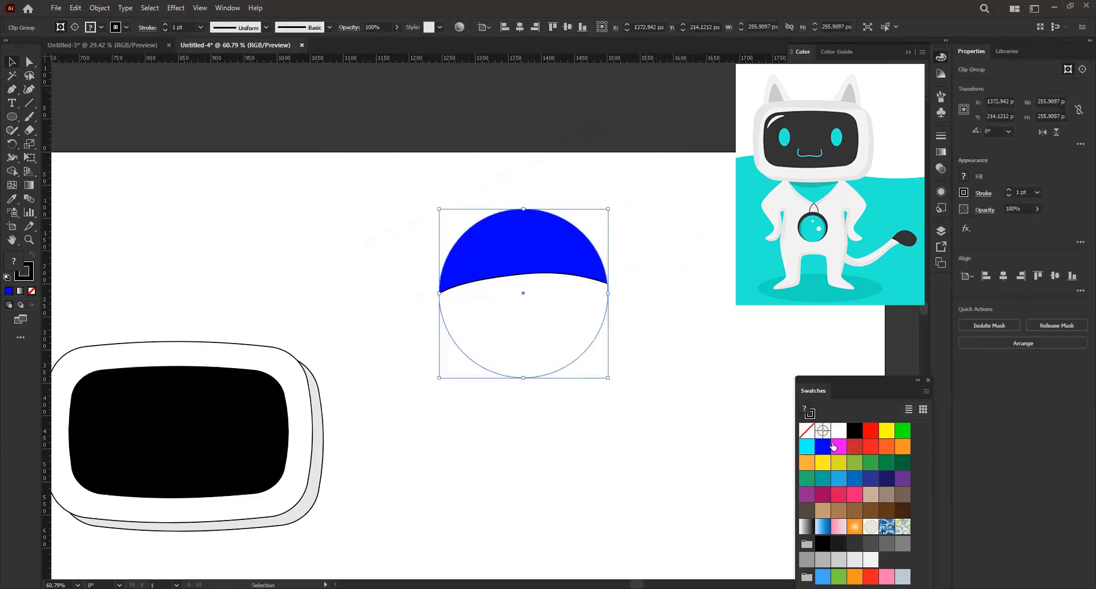
{"action": "left_click", "coordinate": [838, 447]}
{"action": "double_click", "coordinate": [532, 276]}
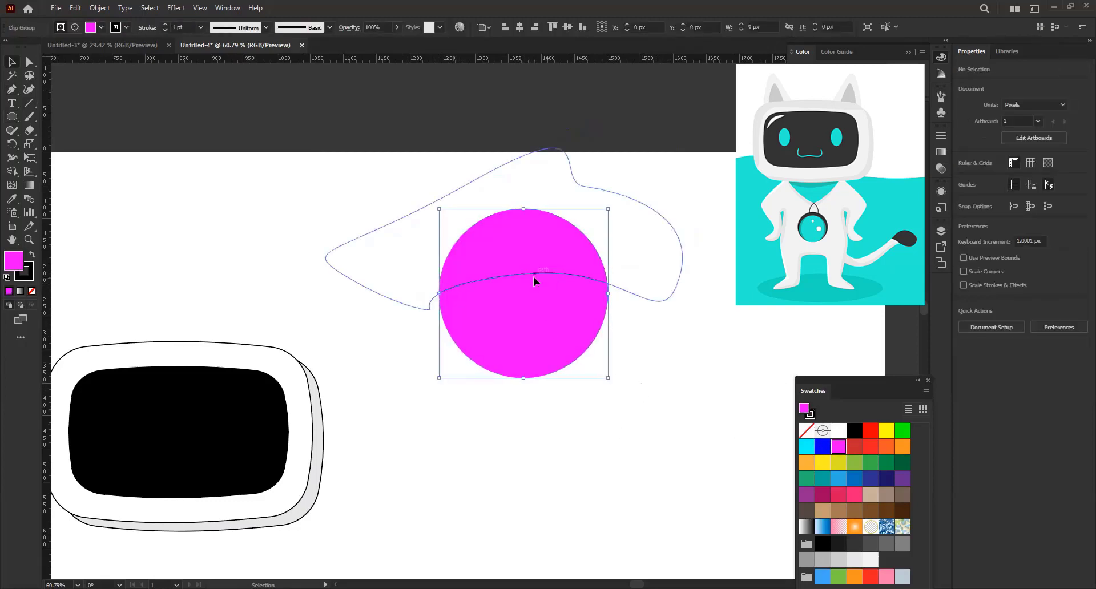
{"action": "left_click", "coordinate": [823, 446]}
{"action": "left_click", "coordinate": [599, 413]}
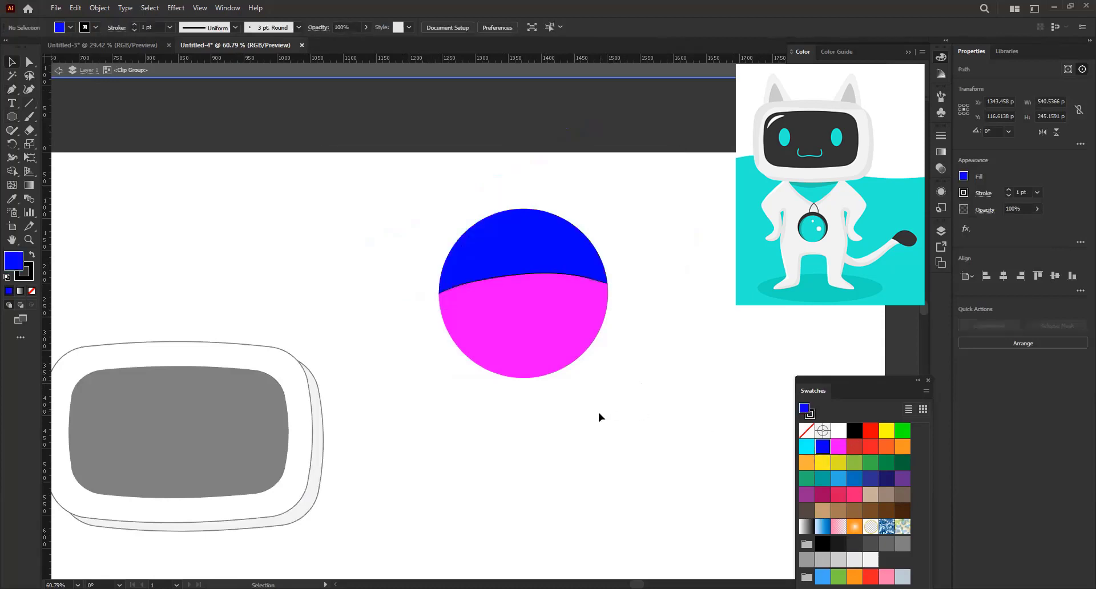
{"action": "double_click", "coordinate": [629, 453]}
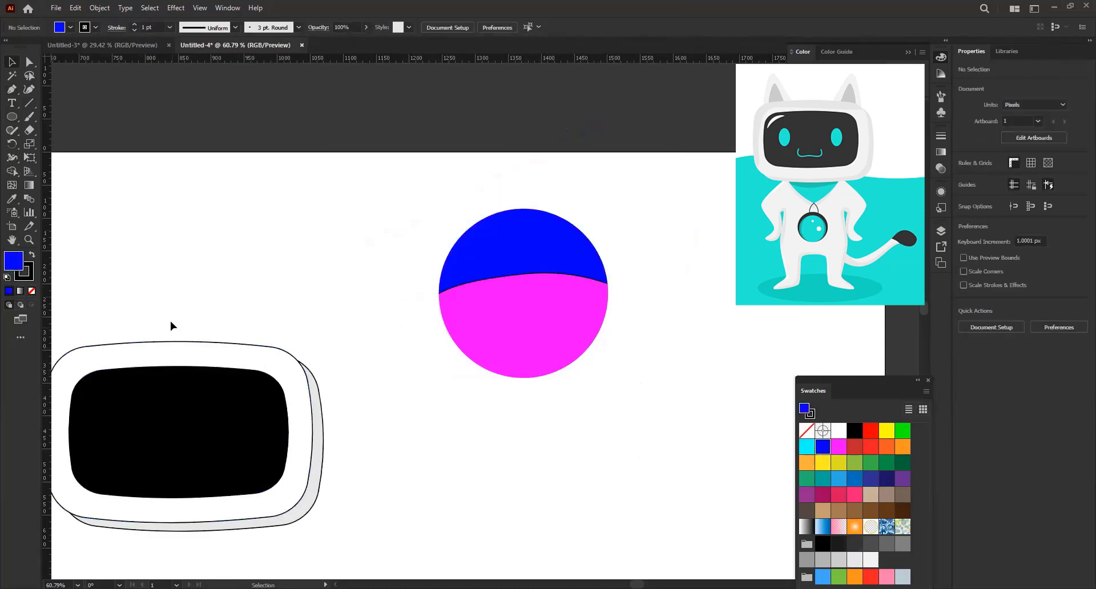
{"action": "left_click_drag", "start_coordinate": [109, 382], "coordinate": [190, 373]}
- Draw a curved shading path over the helmet's top-left edge with the Pen tool
{"action": "left_click", "coordinate": [208, 354]}
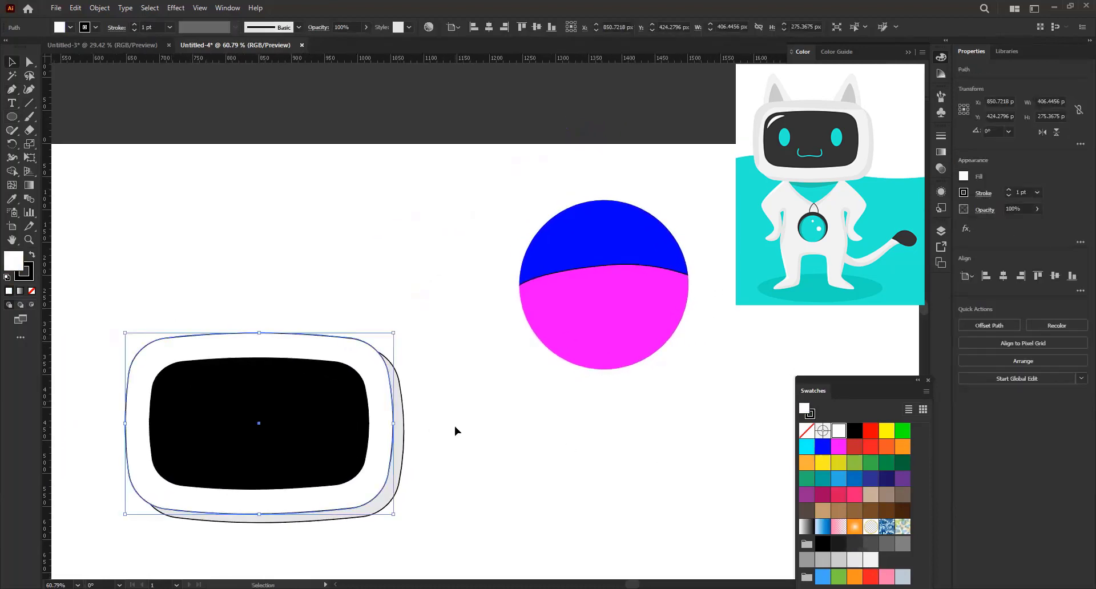
{"action": "left_click_drag", "start_coordinate": [78, 361], "coordinate": [69, 355]}
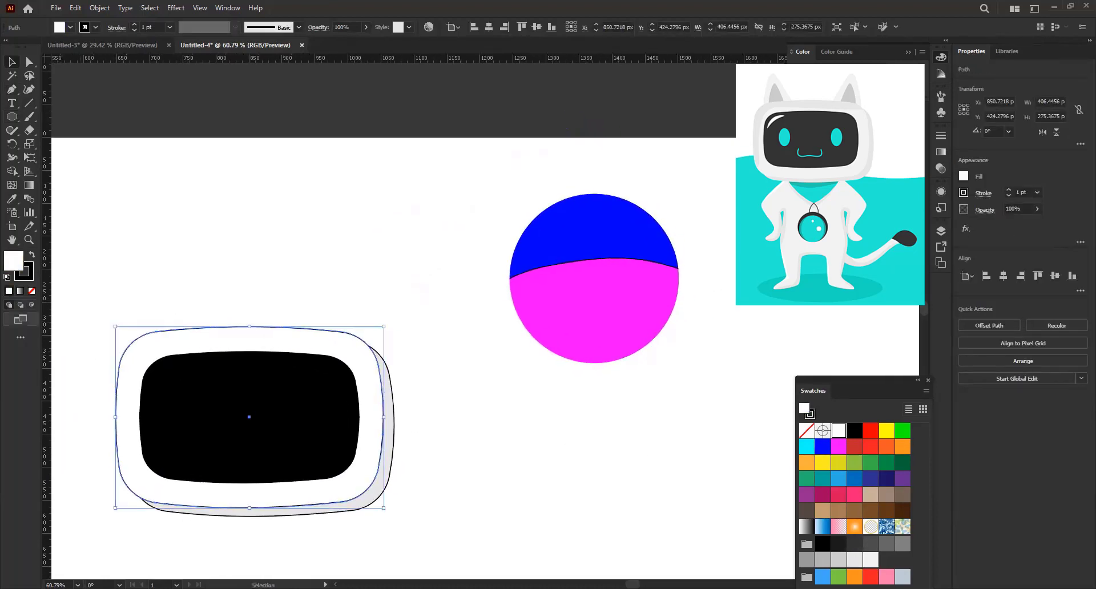
{"action": "left_click", "coordinate": [31, 303]}
{"action": "left_click", "coordinate": [12, 96]}
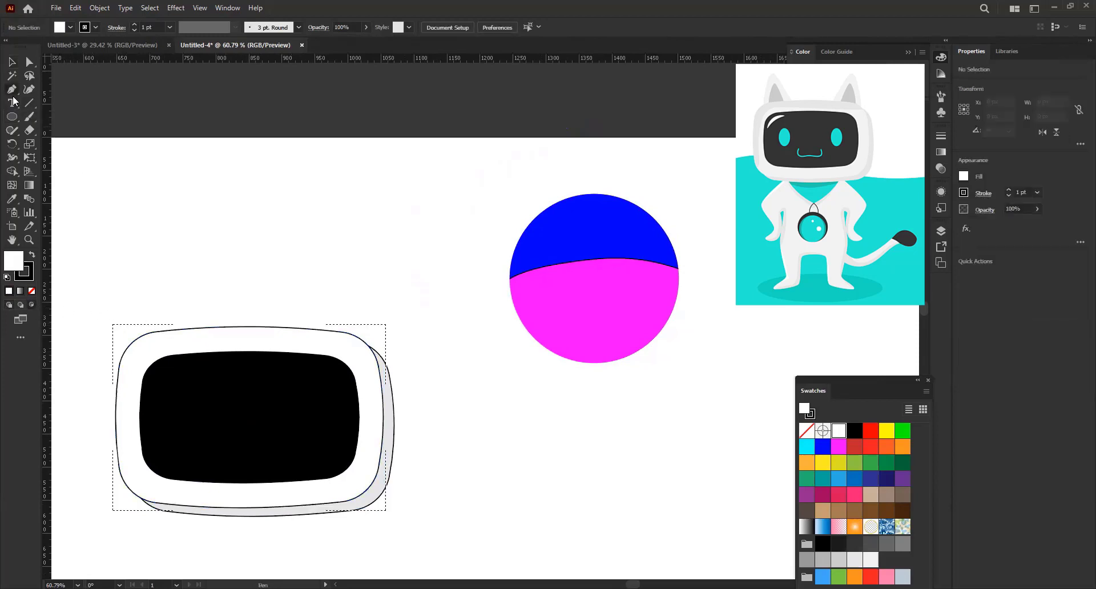
{"action": "left_click_drag", "start_coordinate": [216, 344], "coordinate": [234, 333]}
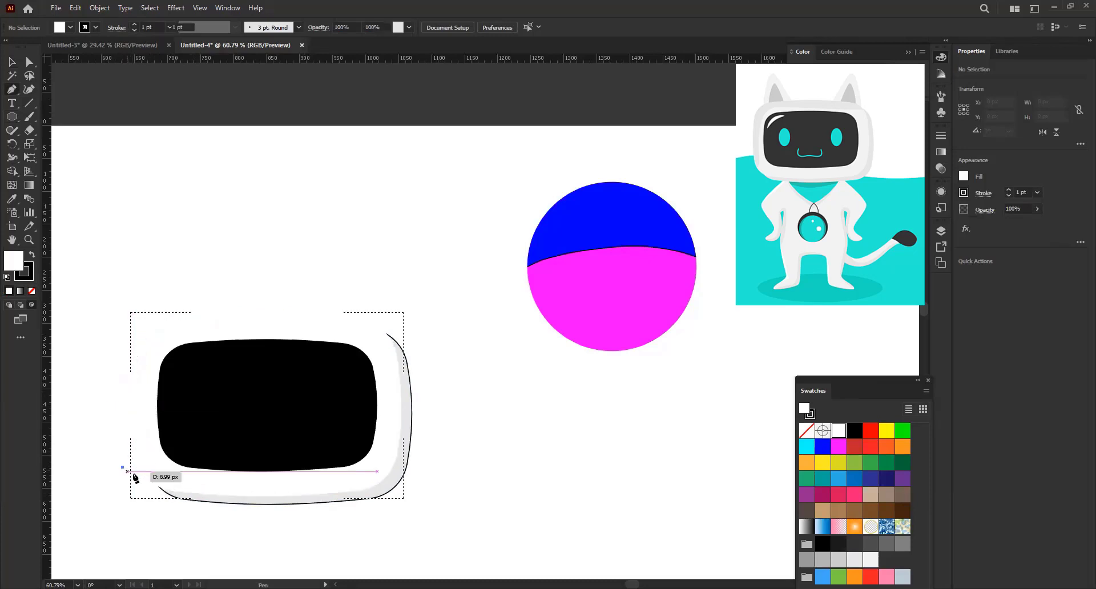
{"action": "left_click", "coordinate": [124, 468]}
{"action": "left_click_drag", "start_coordinate": [146, 469], "coordinate": [150, 457]}
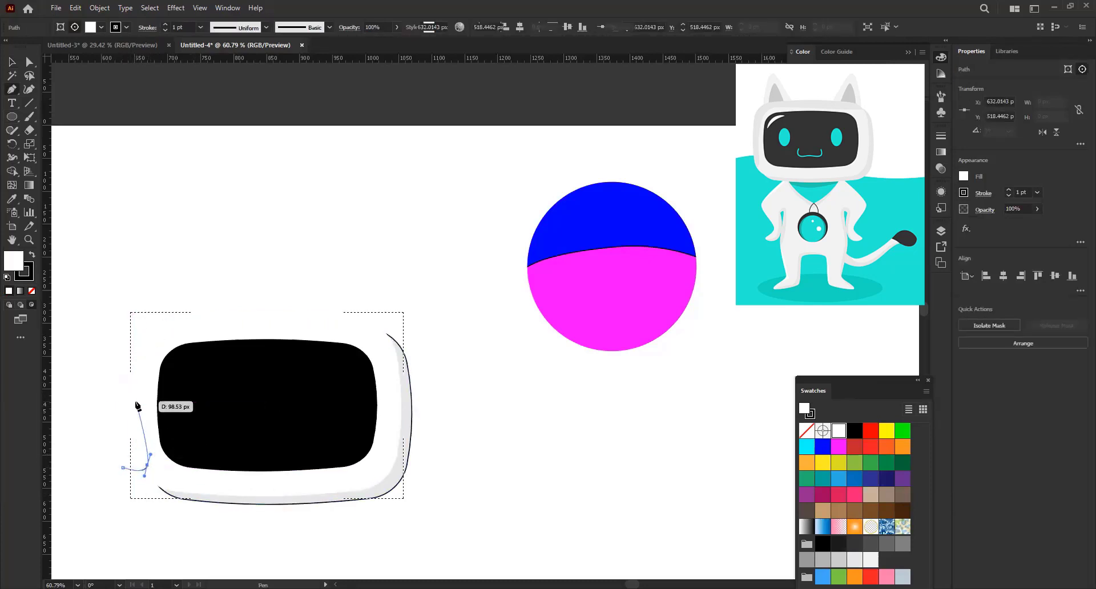
{"action": "left_click_drag", "start_coordinate": [148, 394], "coordinate": [151, 366]}
{"action": "left_click_drag", "start_coordinate": [185, 331], "coordinate": [215, 328]}
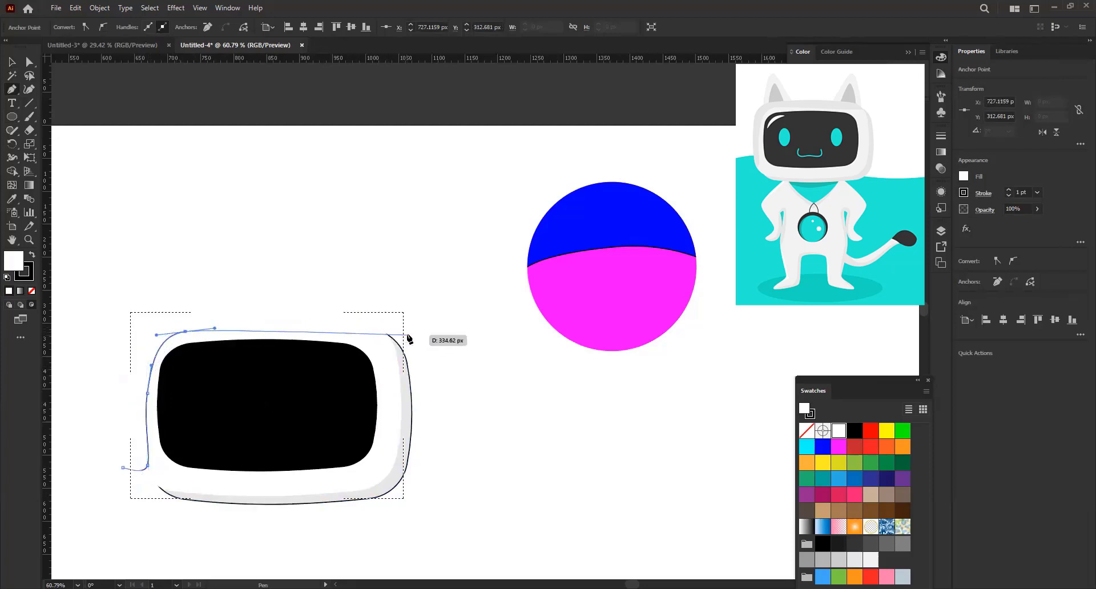
{"action": "left_click_drag", "start_coordinate": [407, 335], "coordinate": [432, 327]}
{"action": "left_click_drag", "start_coordinate": [197, 275], "coordinate": [160, 286]}
{"action": "left_click_drag", "start_coordinate": [87, 360], "coordinate": [106, 416]}
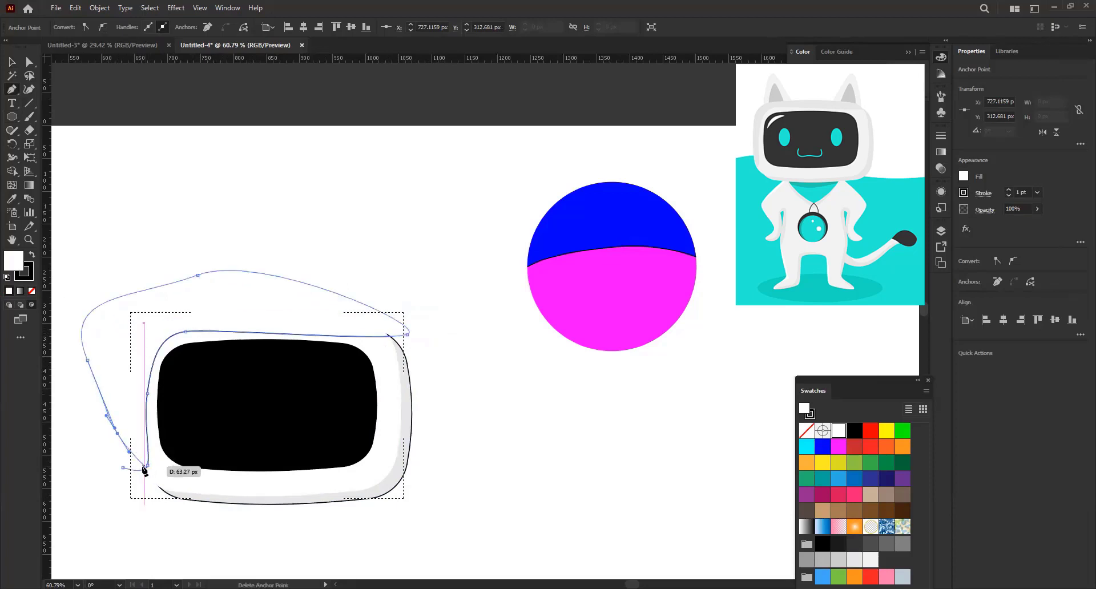
{"action": "left_click_drag", "start_coordinate": [123, 468], "coordinate": [126, 469]}
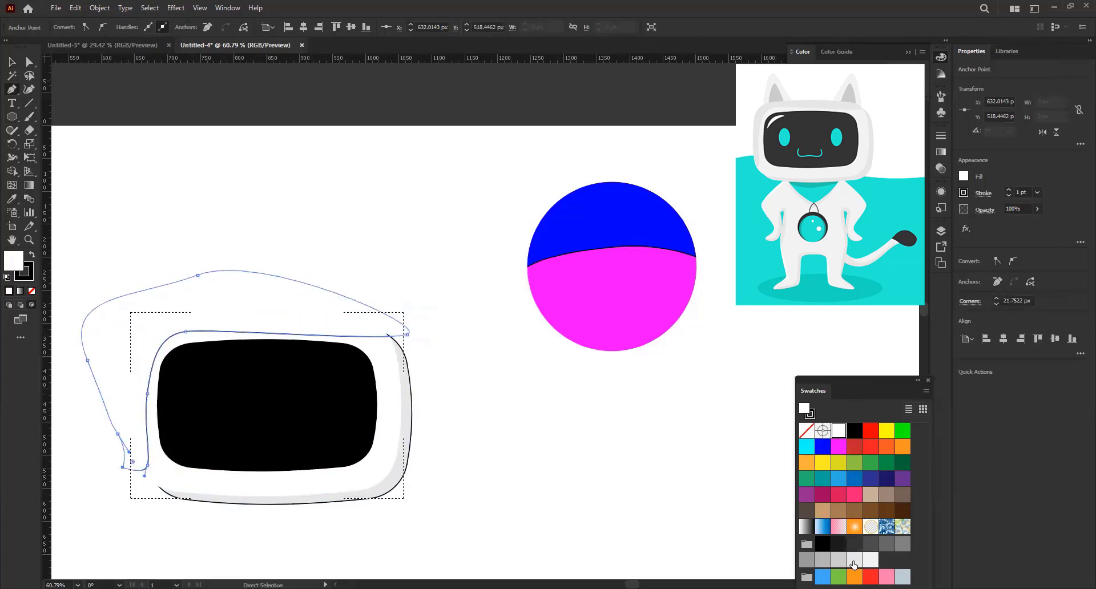
- Fill the shading shape with the palest grey swatch
{"action": "left_click", "coordinate": [853, 562]}
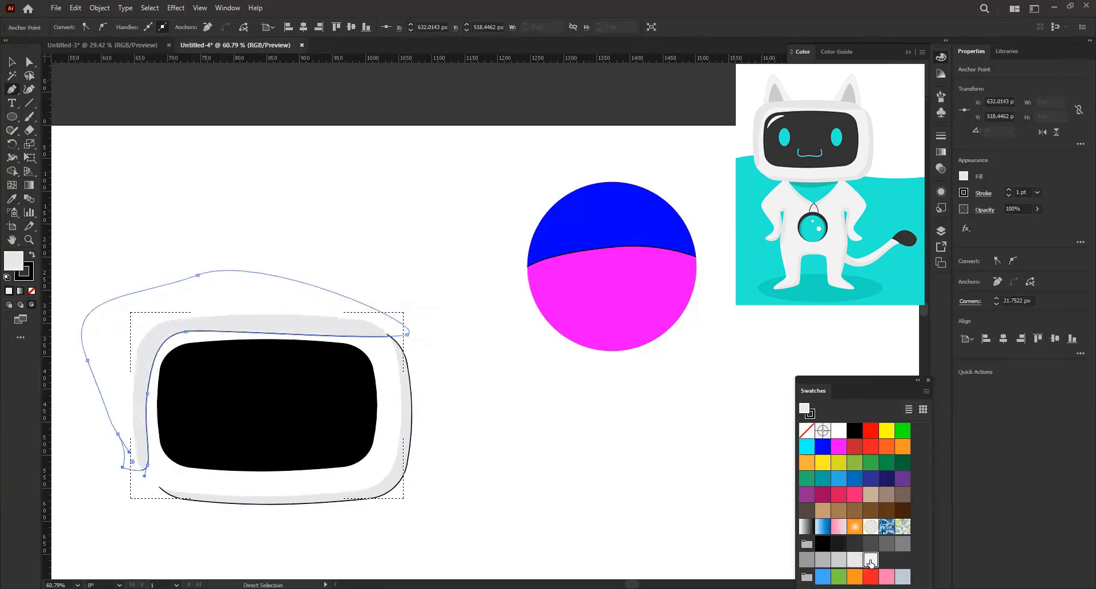
{"action": "left_click", "coordinate": [870, 563]}
{"action": "key", "text": "v"}
{"action": "left_click", "coordinate": [690, 403]}
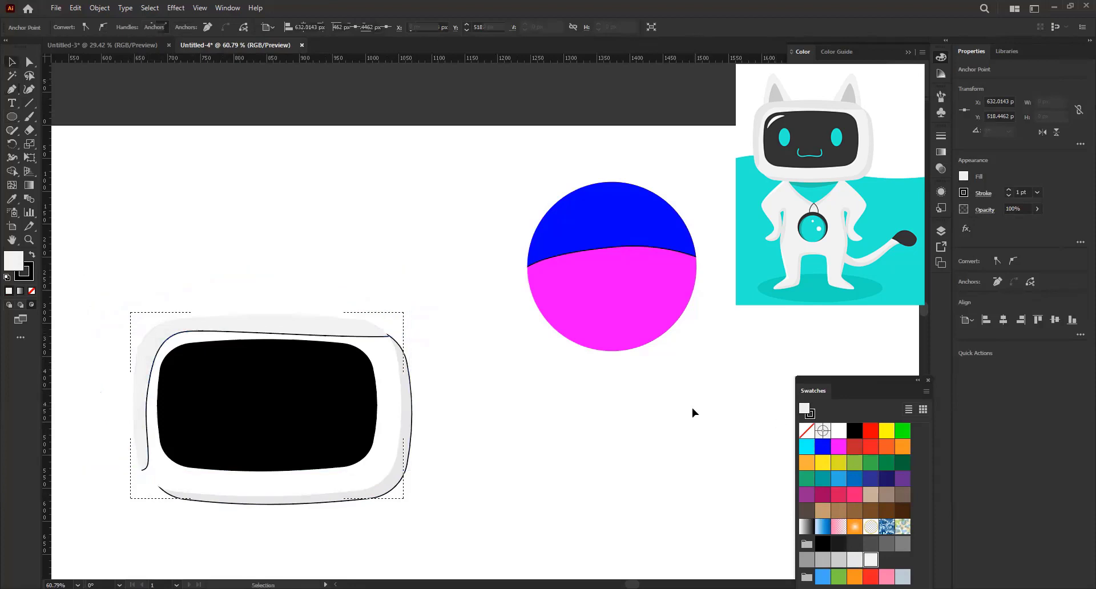
- Set the strokes of the shading path and the helmet's outer shape to None
{"action": "double_click", "coordinate": [190, 396]}
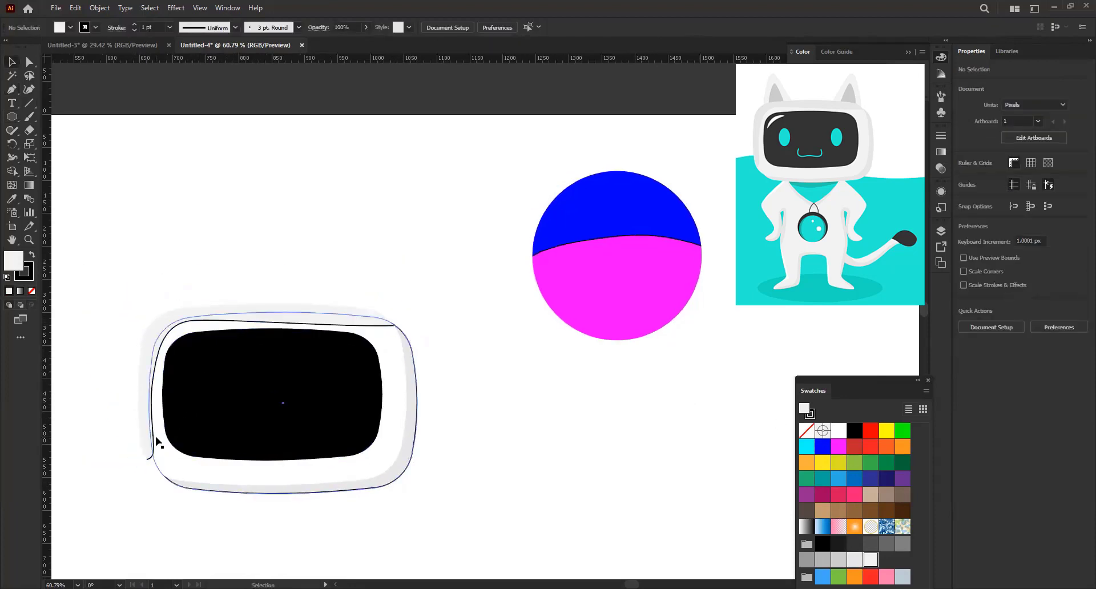
{"action": "left_click", "coordinate": [158, 444]}
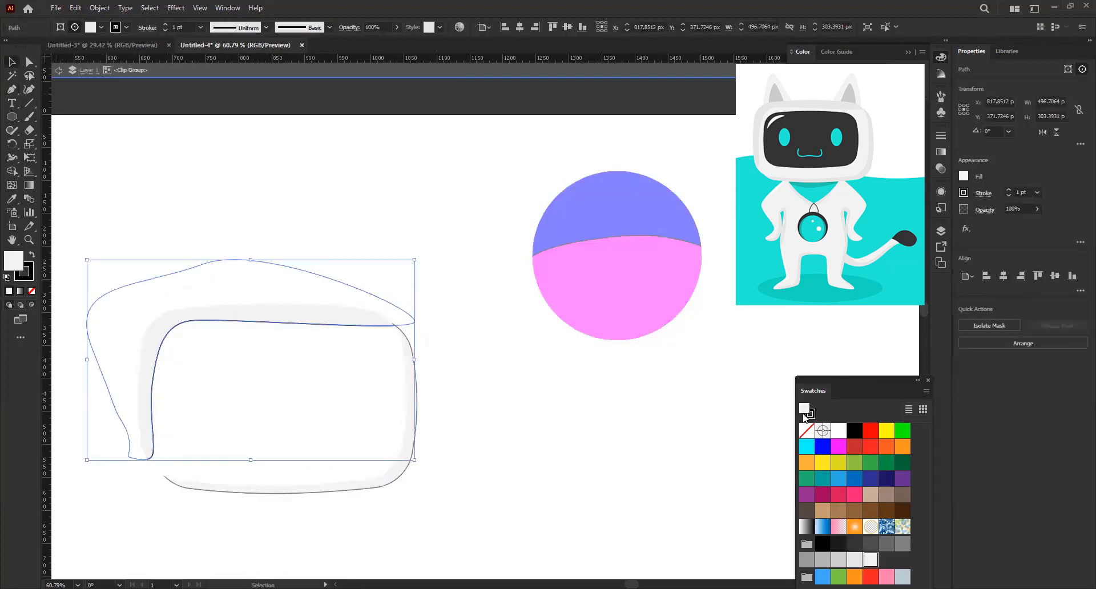
{"action": "left_click", "coordinate": [810, 415]}
{"action": "left_click", "coordinate": [806, 430]}
{"action": "left_click", "coordinate": [804, 409]}
{"action": "double_click", "coordinate": [540, 431]}
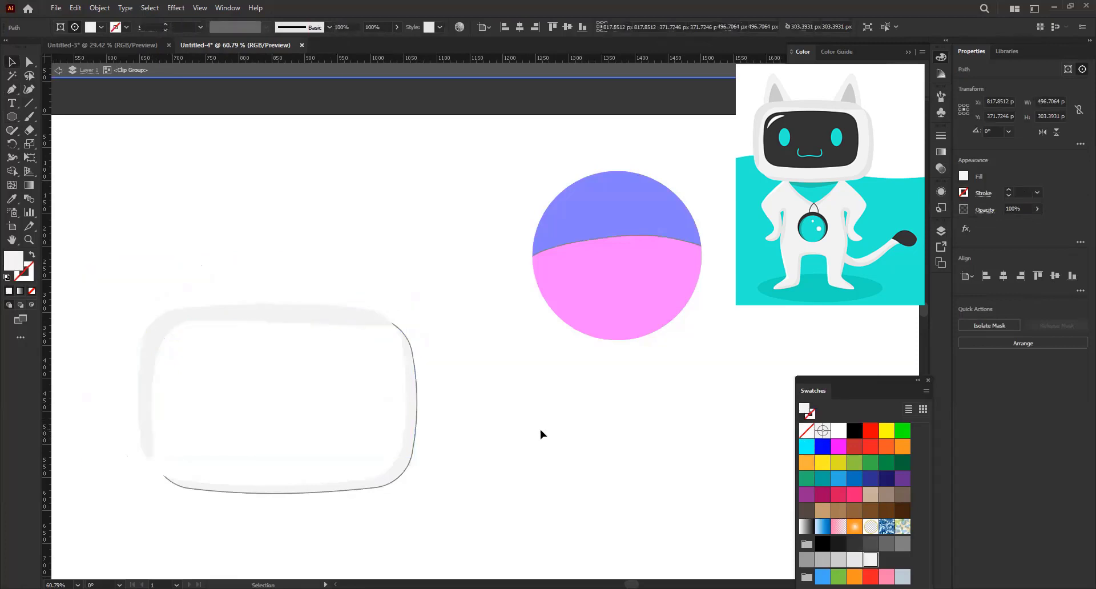
{"action": "left_click", "coordinate": [410, 465]}
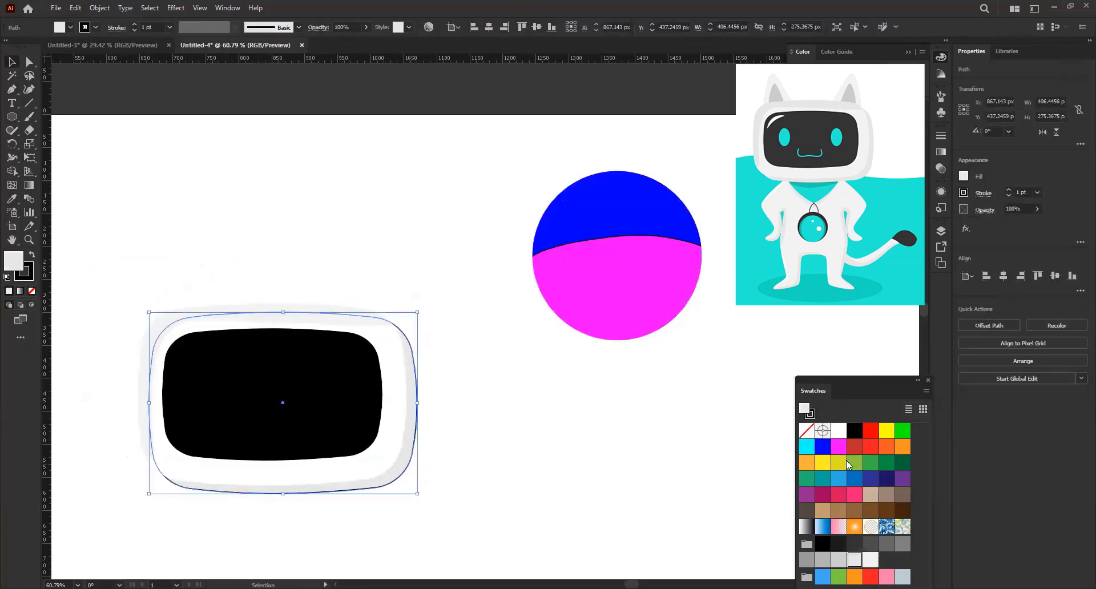
{"action": "left_click", "coordinate": [805, 432]}
{"action": "left_click", "coordinate": [748, 454]}
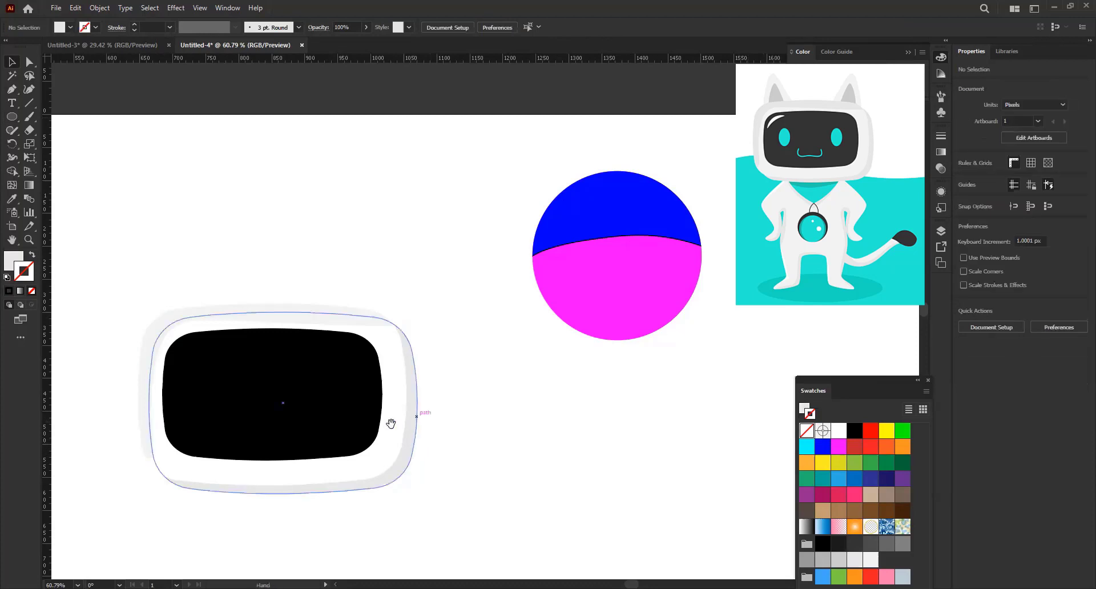
- Apply a light grey swatch to the whole helmet group
{"action": "left_click_drag", "start_coordinate": [273, 517], "coordinate": [302, 500]}
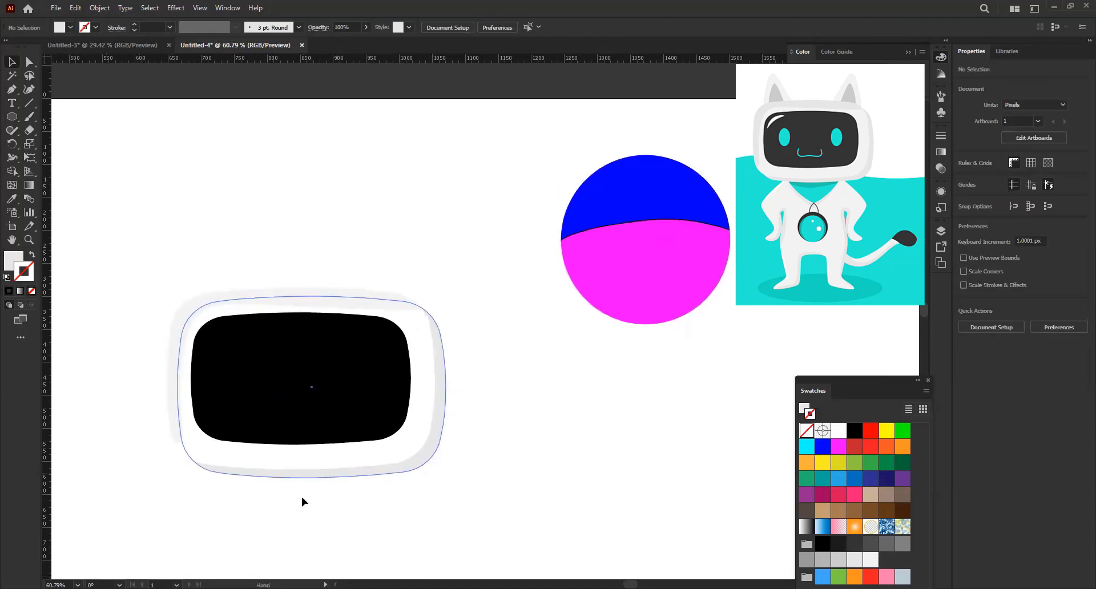
{"action": "left_click", "coordinate": [181, 456]}
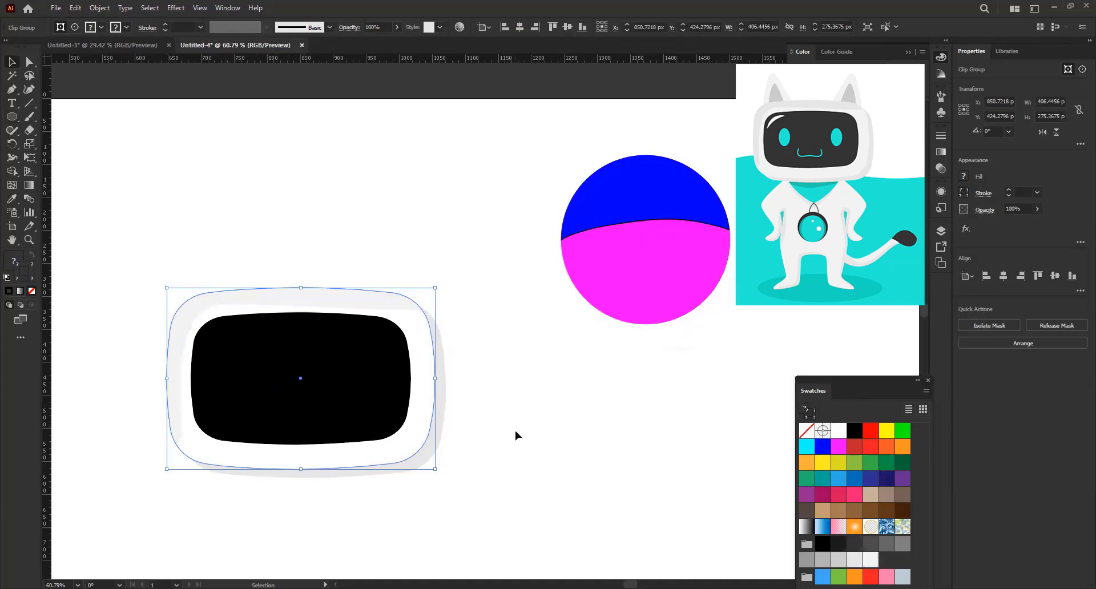
{"action": "left_click", "coordinate": [871, 564]}
{"action": "left_click", "coordinate": [406, 496]}
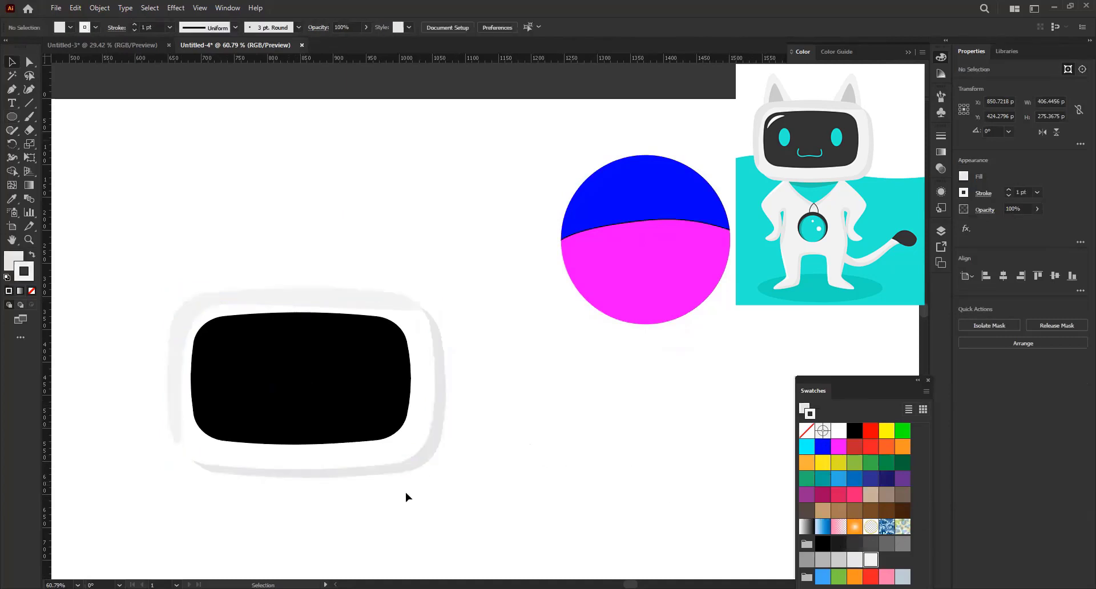
- Tint the helmet frame group a pale light grey
{"action": "left_click_drag", "start_coordinate": [147, 464], "coordinate": [120, 460]}
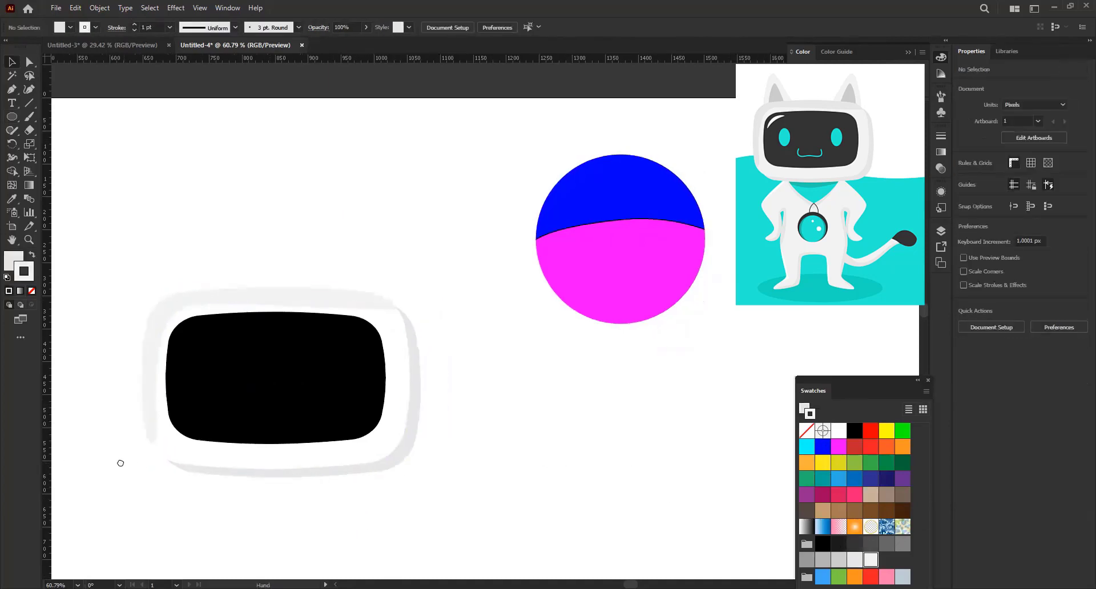
{"action": "left_click", "coordinate": [171, 455]}
{"action": "left_click", "coordinate": [350, 461]}
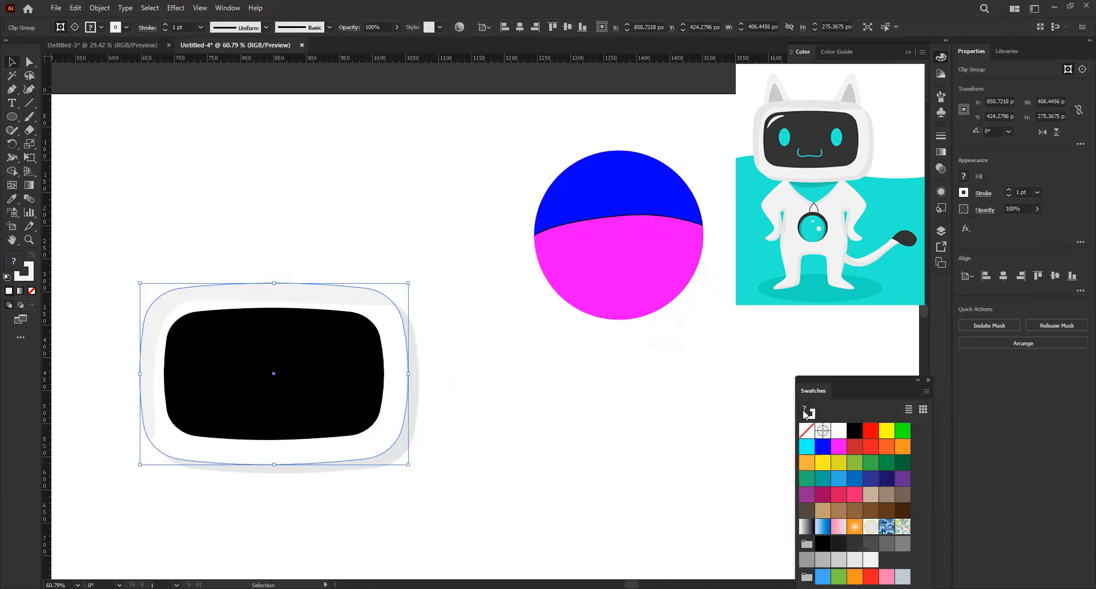
{"action": "left_click", "coordinate": [854, 562]}
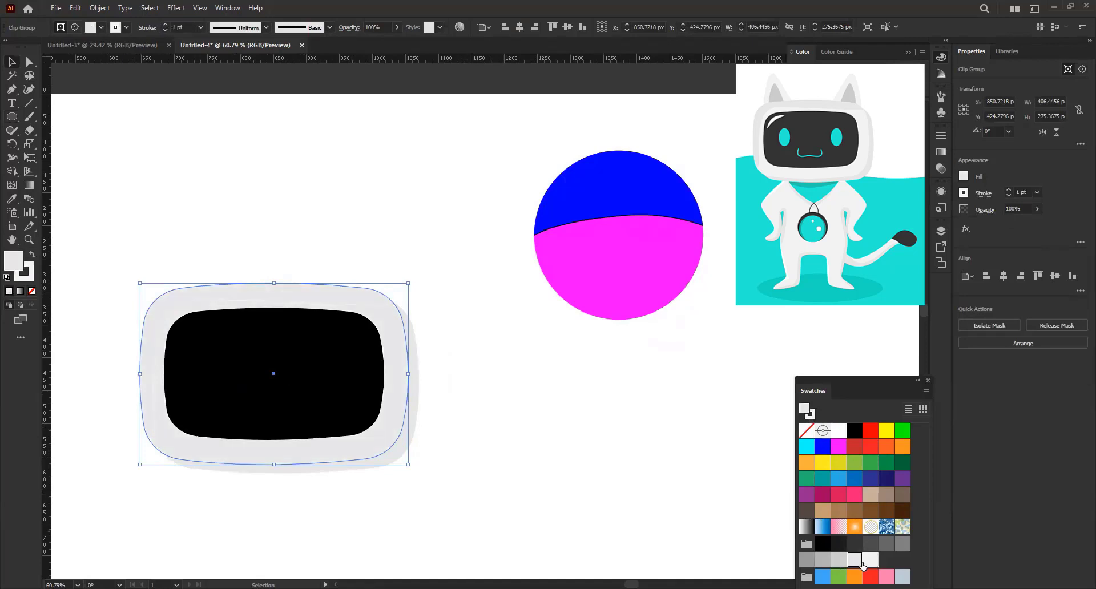
{"action": "left_click", "coordinate": [870, 560]}
{"action": "left_click", "coordinate": [425, 479]}
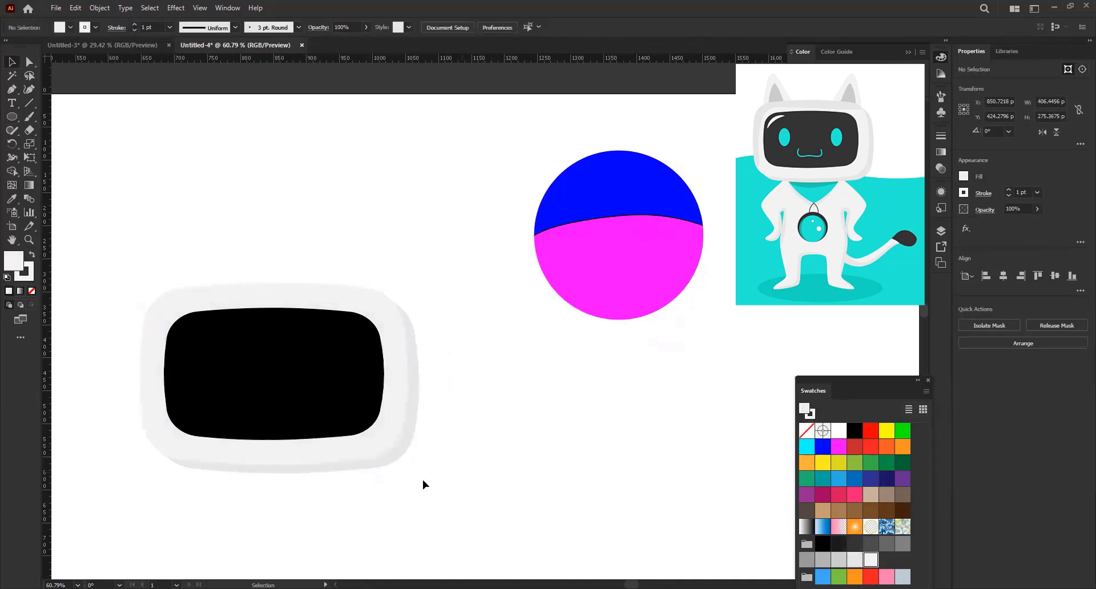
- Recolour the masked shading band with a grey swatch, then select the blue and magenta circle
{"action": "double_click", "coordinate": [184, 301]}
{"action": "left_click", "coordinate": [852, 566]}
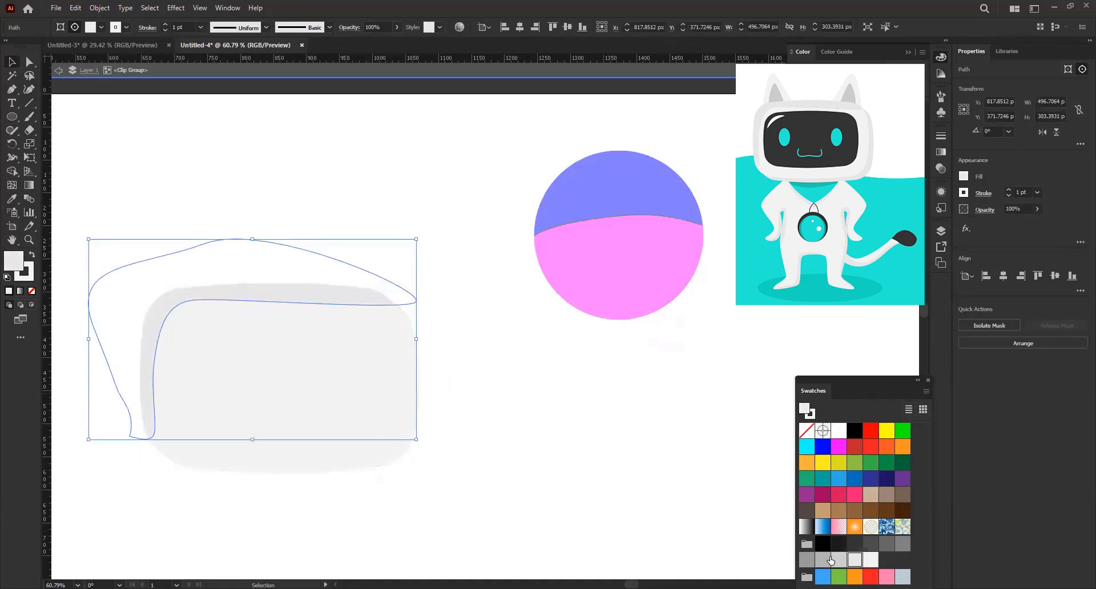
{"action": "double_click", "coordinate": [607, 503]}
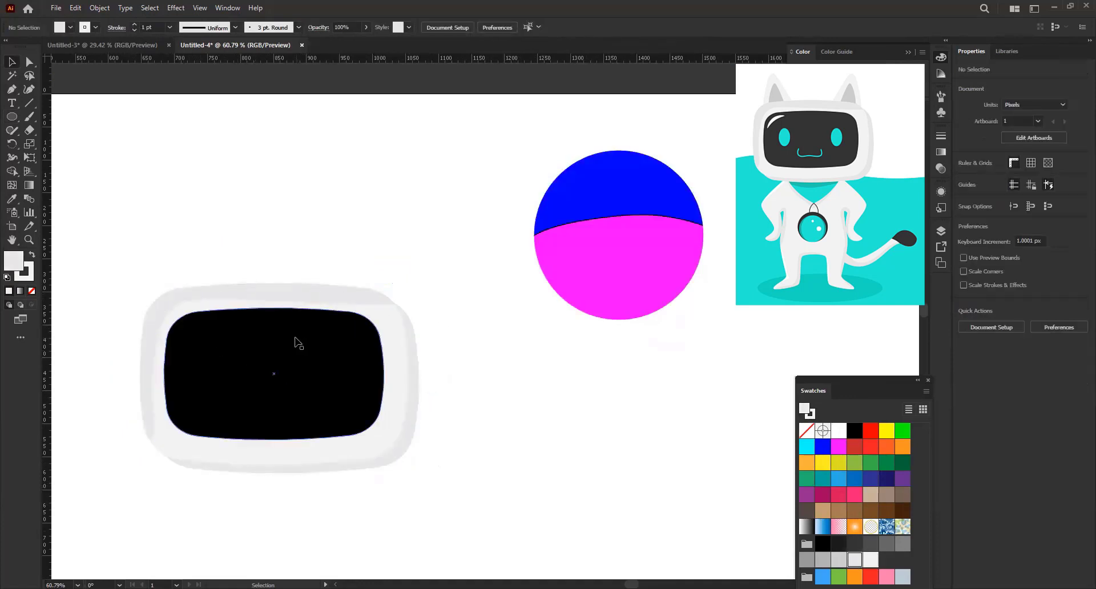
{"action": "left_click_drag", "start_coordinate": [226, 374], "coordinate": [179, 403]}
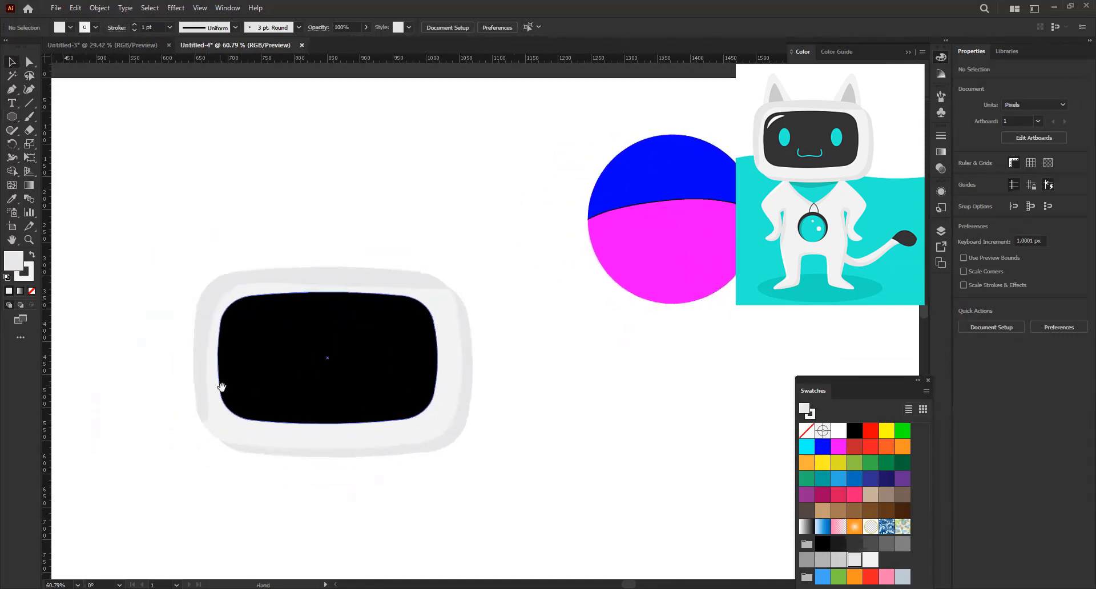
{"action": "left_click", "coordinate": [560, 264]}
- Delete the two-tone circle and draw a small white oval on the visor
{"action": "key", "text": "Delete"}
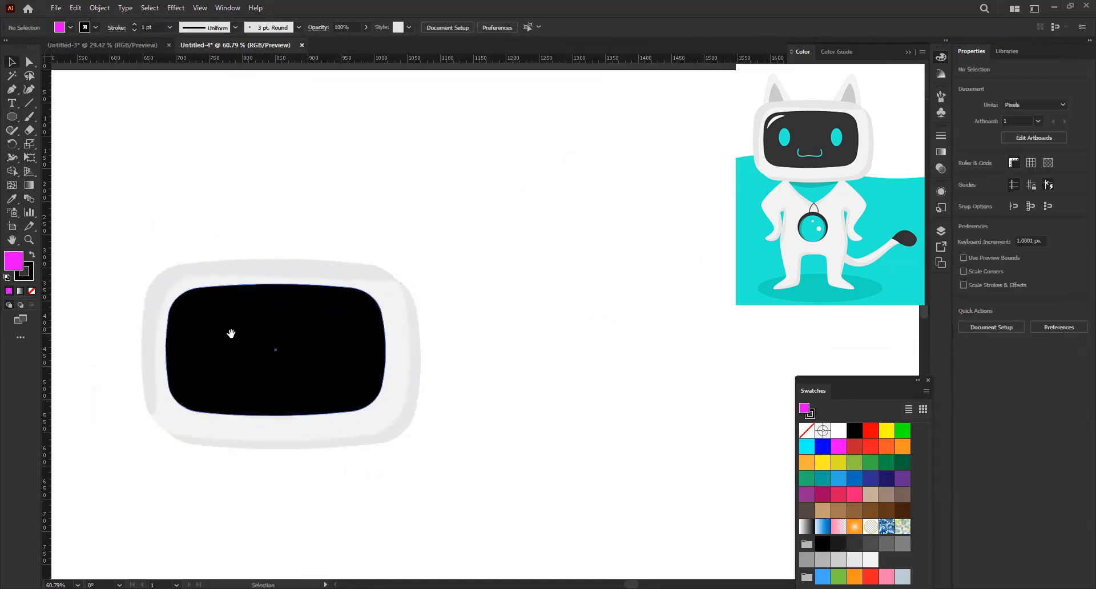
{"action": "mouse_move", "coordinate": [57, 374]}
{"action": "left_mouse_down"}
{"action": "mouse_move", "coordinate": [87, 348]}
{"action": "mouse_move", "coordinate": [103, 384]}
{"action": "left_mouse_up"}
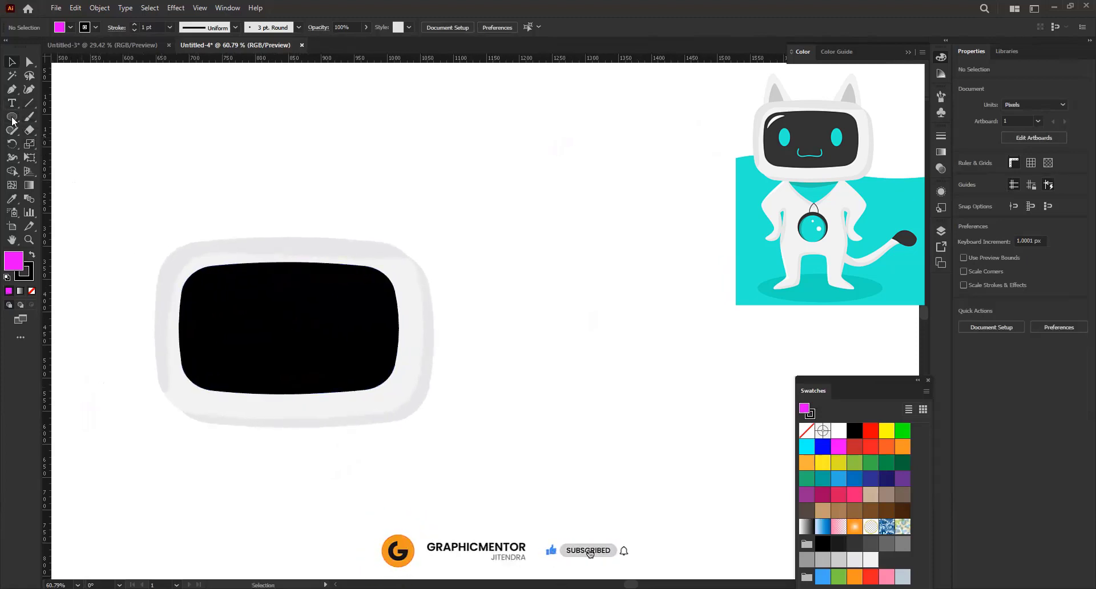
{"action": "left_click_drag", "start_coordinate": [12, 116], "coordinate": [56, 145]}
{"action": "left_click", "coordinate": [53, 149]}
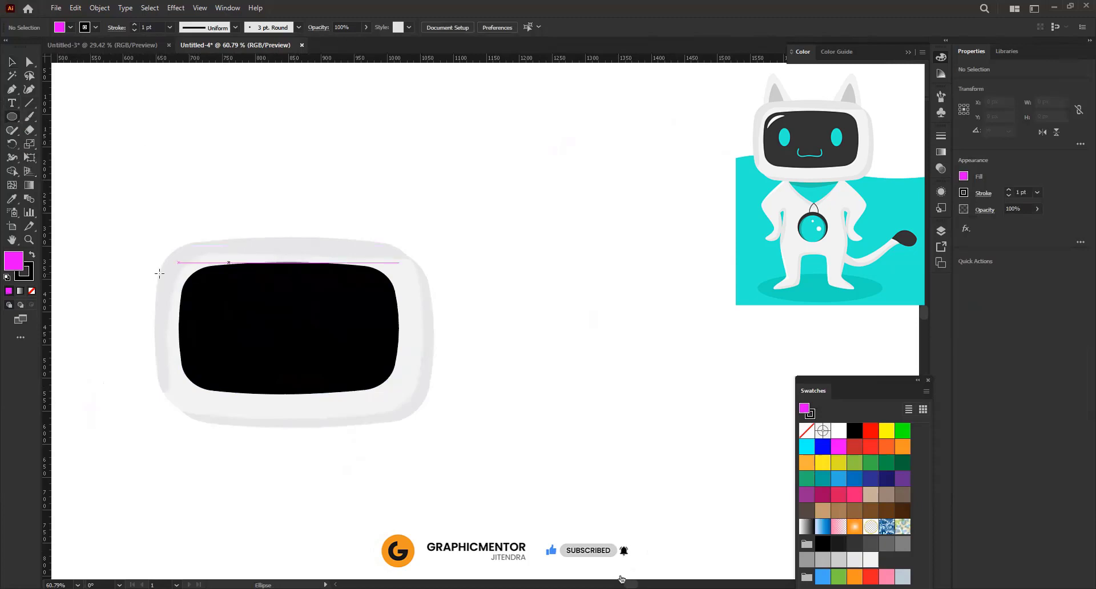
{"action": "left_click", "coordinate": [834, 435]}
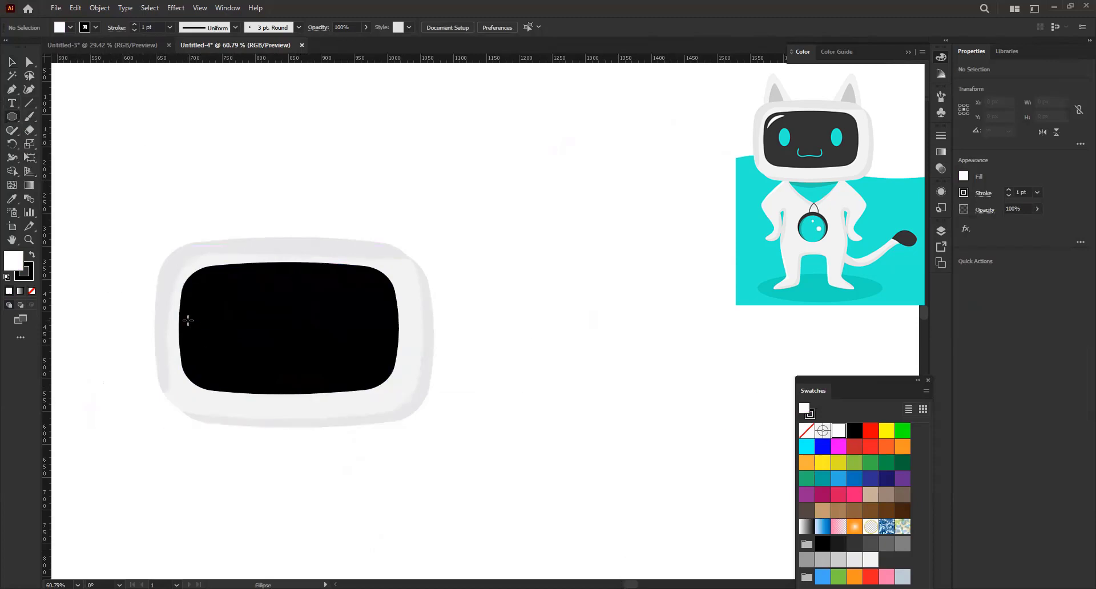
{"action": "left_click_drag", "start_coordinate": [194, 286], "coordinate": [206, 312]}
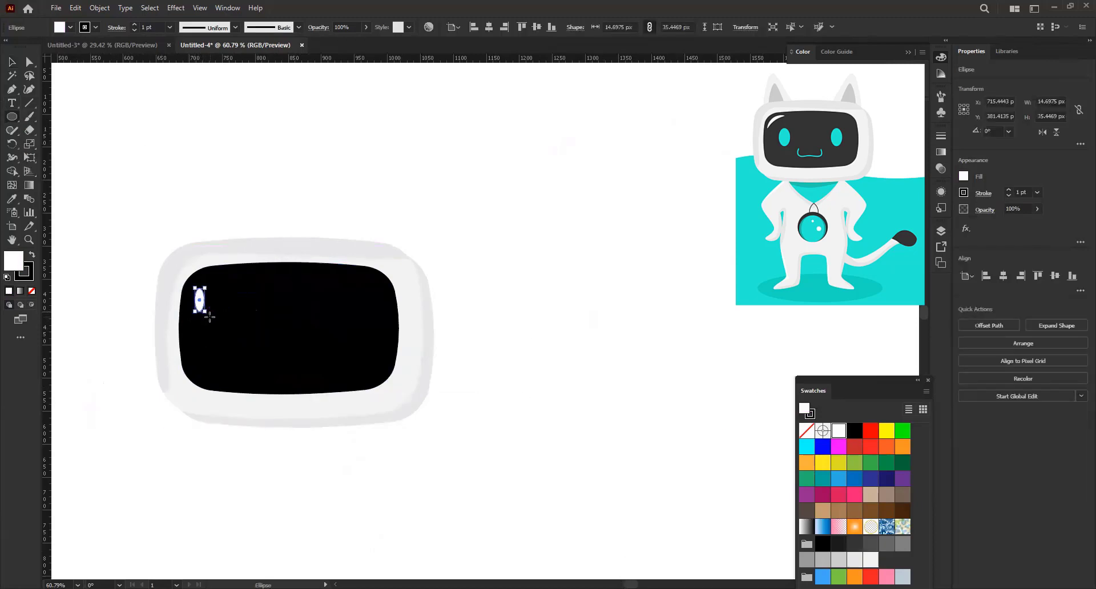
- Remove the oval's outline and move it toward the visor's upper-left corner
{"action": "scroll", "coordinate": [203, 314], "scroll_direction": "up", "scroll_amount": 5}
{"action": "key", "text": "v"}
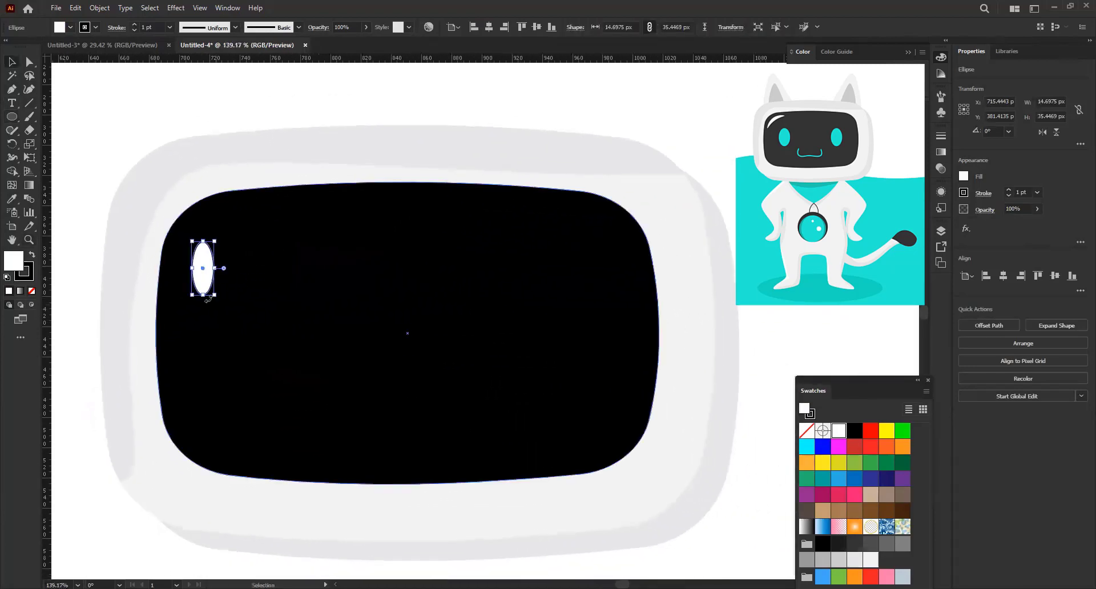
{"action": "left_click_drag", "start_coordinate": [206, 275], "coordinate": [210, 268]}
{"action": "left_click", "coordinate": [31, 291]}
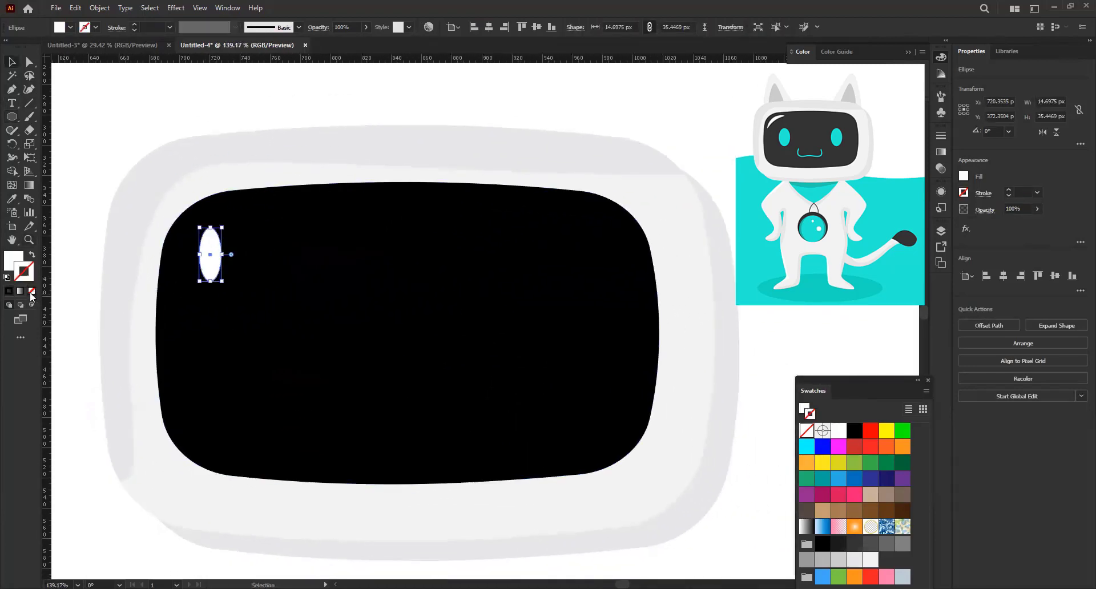
{"action": "left_click", "coordinate": [8, 267]}
{"action": "scroll", "coordinate": [183, 314], "scroll_direction": "right", "scroll_amount": 1}
{"action": "scroll", "coordinate": [183, 314], "scroll_direction": "up", "scroll_amount": 1}
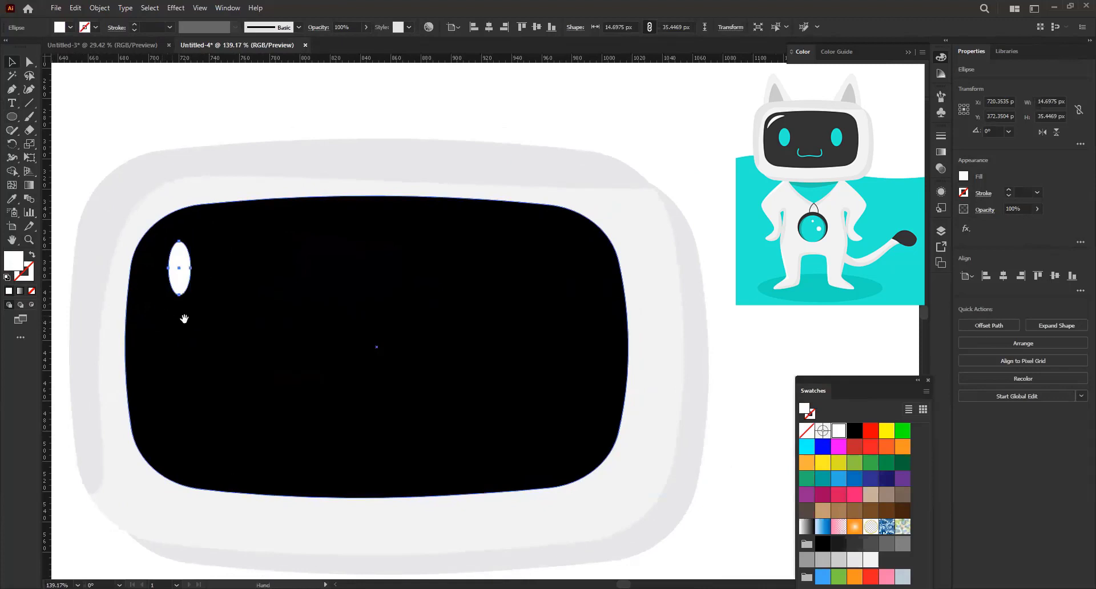
{"action": "mouse_move", "coordinate": [187, 271]}
{"action": "left_mouse_down"}
{"action": "mouse_move", "coordinate": [194, 256]}
{"action": "mouse_move", "coordinate": [183, 283]}
{"action": "mouse_move", "coordinate": [144, 294]}
{"action": "left_mouse_up"}
- Bend the oval into a thin crescent with the Curvature tool and lower its opacity to 58%
{"action": "left_click", "coordinate": [29, 89]}
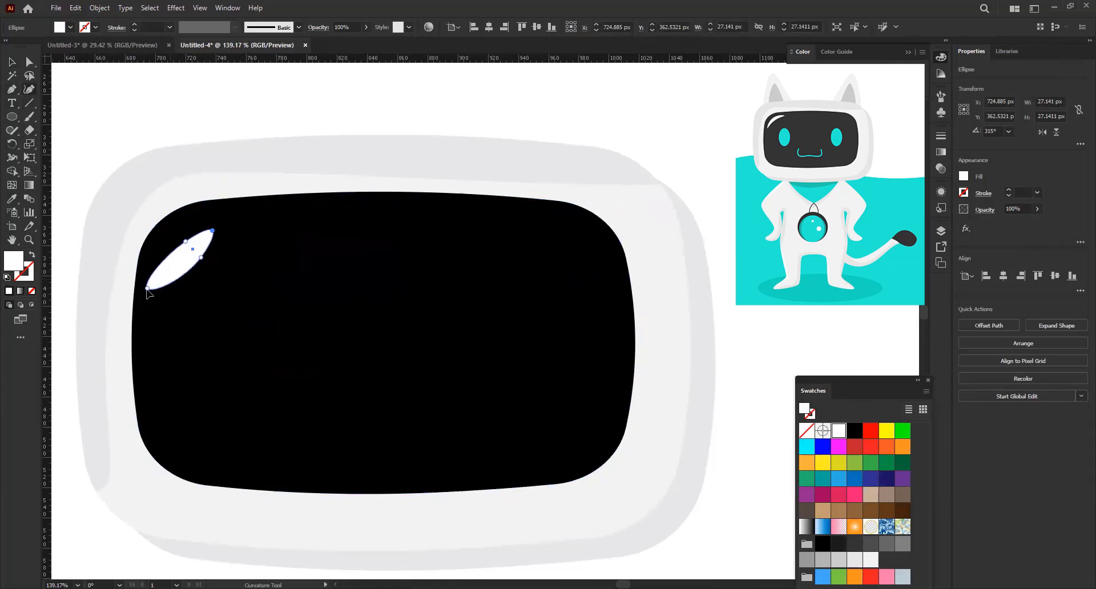
{"action": "left_click_drag", "start_coordinate": [200, 259], "coordinate": [179, 262]}
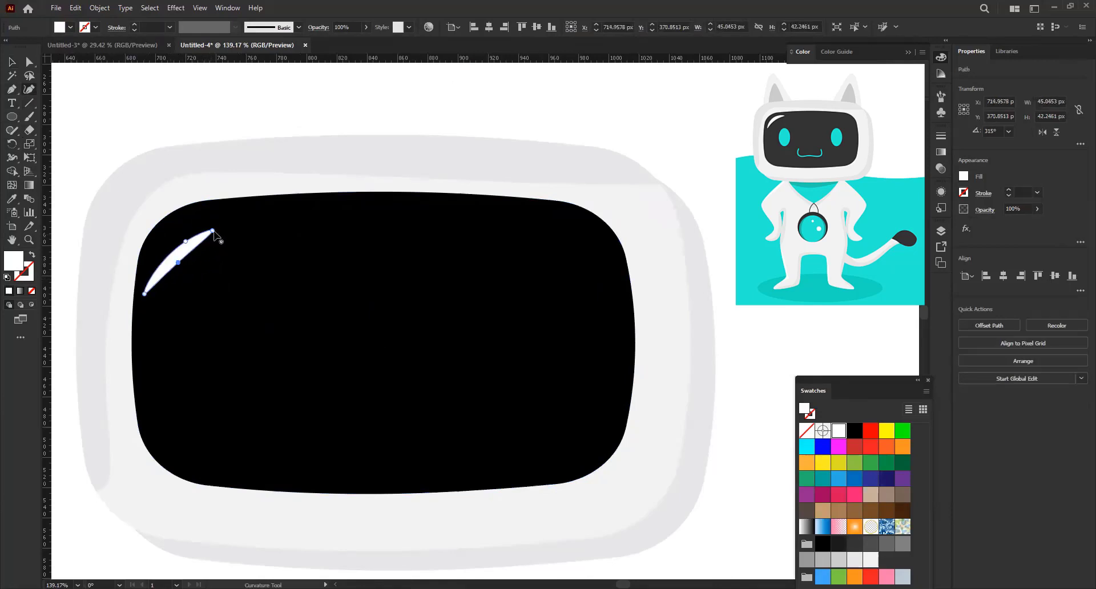
{"action": "mouse_move", "coordinate": [212, 231]}
{"action": "left_mouse_down"}
{"action": "mouse_move", "coordinate": [234, 229]}
{"action": "mouse_move", "coordinate": [176, 237]}
{"action": "mouse_move", "coordinate": [183, 254]}
{"action": "mouse_move", "coordinate": [179, 246]}
{"action": "left_mouse_up"}
{"action": "key", "text": "v"}
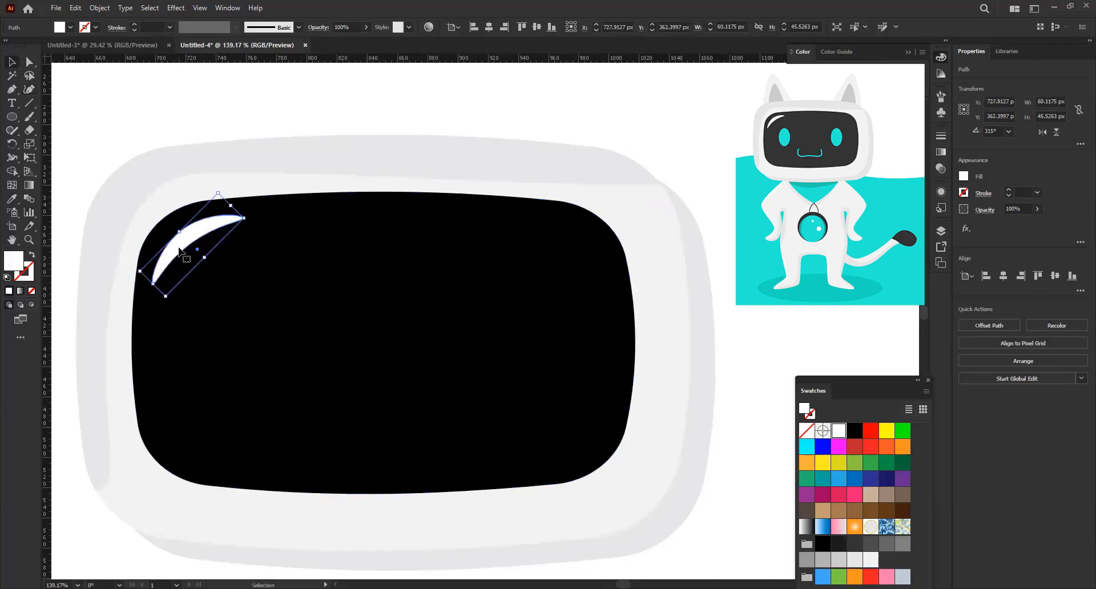
{"action": "left_click", "coordinate": [1038, 209]}
{"action": "left_click_drag", "start_coordinate": [1027, 223], "coordinate": [1018, 222]}
- Raise the crescent highlight's opacity to 77% and view the whole helmet
{"action": "key", "text": "ctrl+shift+a"}
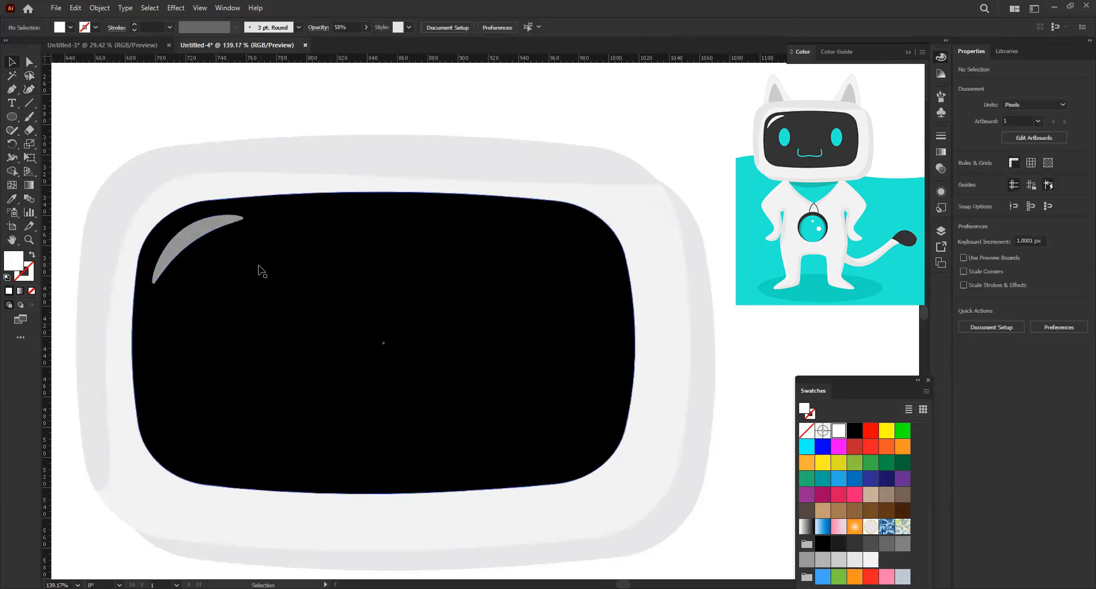
{"action": "scroll", "coordinate": [257, 268], "scroll_direction": "down", "scroll_amount": 1}
{"action": "scroll", "coordinate": [257, 269], "scroll_direction": "down", "scroll_amount": 2}
{"action": "scroll", "coordinate": [254, 282], "scroll_direction": "down", "scroll_amount": 2}
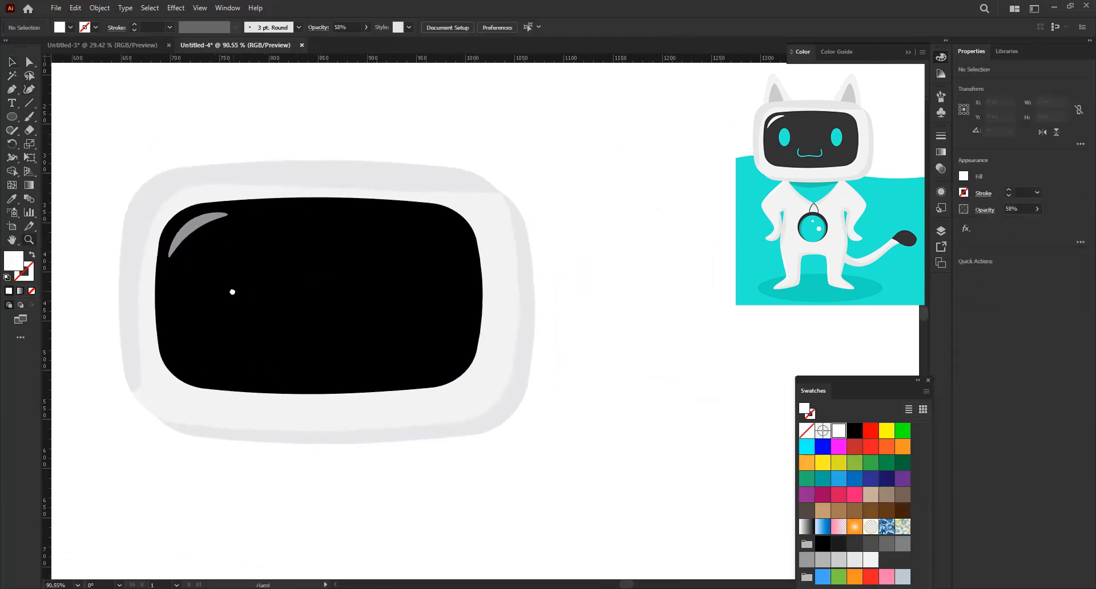
{"action": "key", "text": "v"}
{"action": "left_click", "coordinate": [190, 230]}
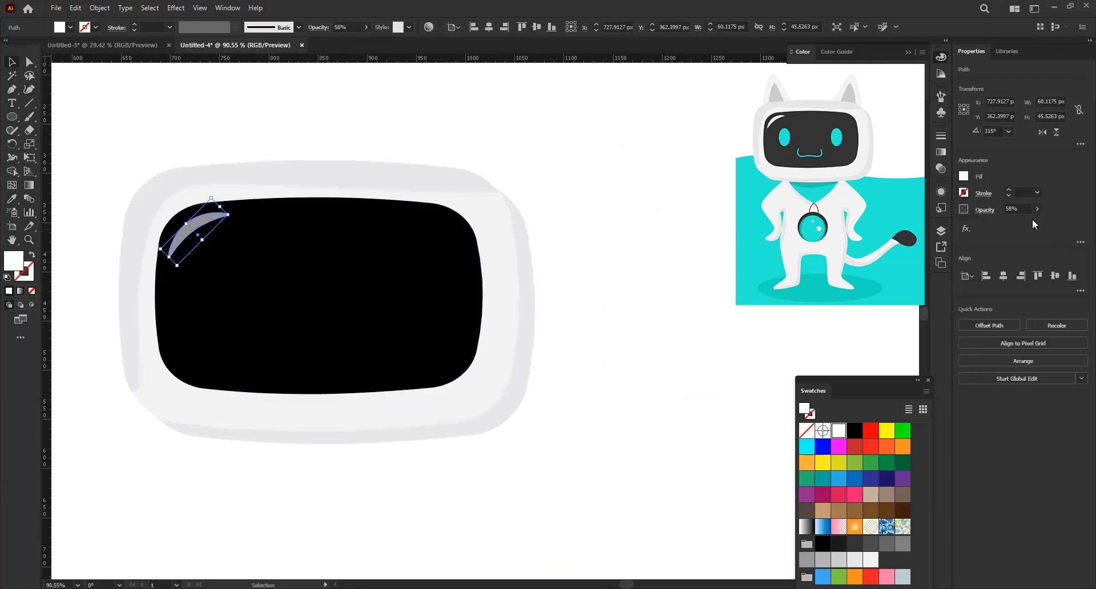
{"action": "left_click", "coordinate": [1037, 209]}
{"action": "left_click_drag", "start_coordinate": [1018, 222], "coordinate": [1028, 223]}
{"action": "left_click", "coordinate": [706, 292]}
{"action": "scroll", "coordinate": [157, 294], "scroll_direction": "down", "scroll_amount": 3}
{"action": "left_click_drag", "start_coordinate": [257, 285], "coordinate": [286, 313]}
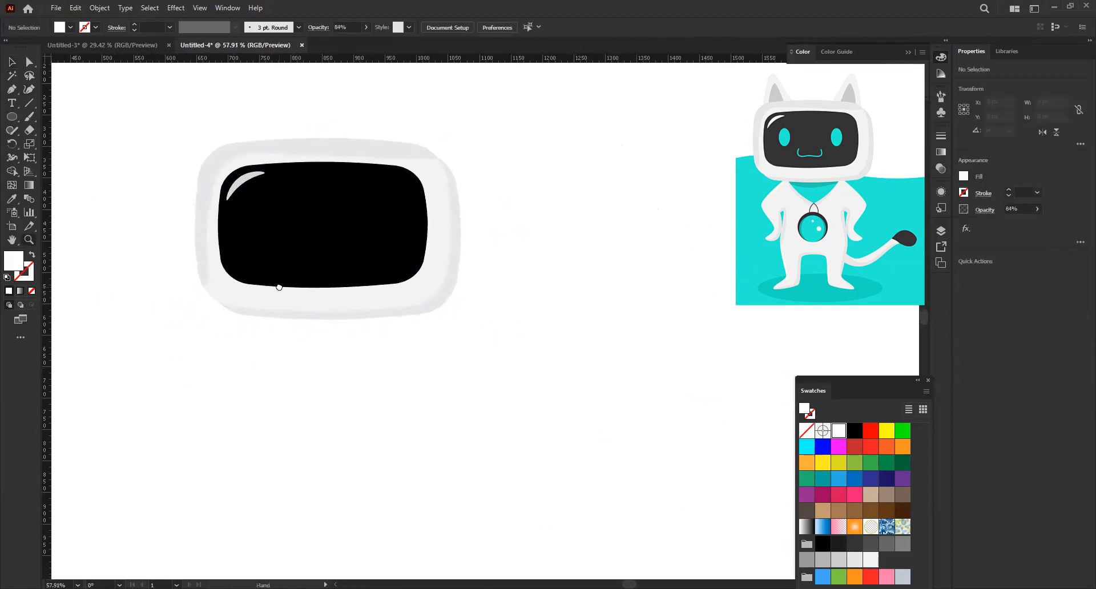
{"action": "scroll", "coordinate": [284, 293], "scroll_direction": "down", "scroll_amount": 1}
{"action": "scroll", "coordinate": [257, 286], "scroll_direction": "down", "scroll_amount": 1}
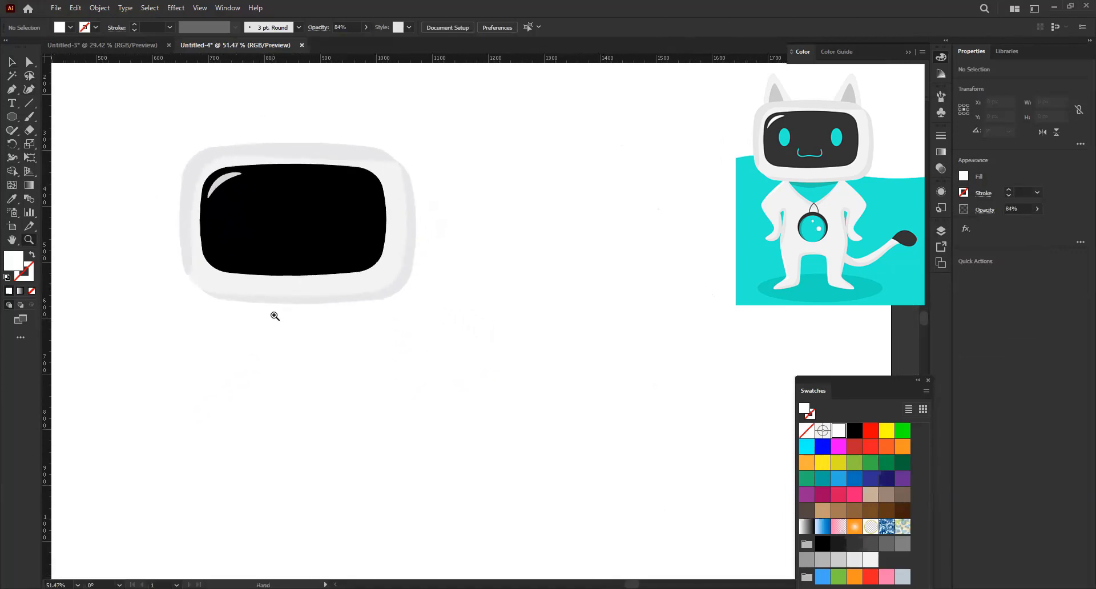
{"action": "scroll", "coordinate": [269, 320], "scroll_direction": "up", "scroll_amount": 2}
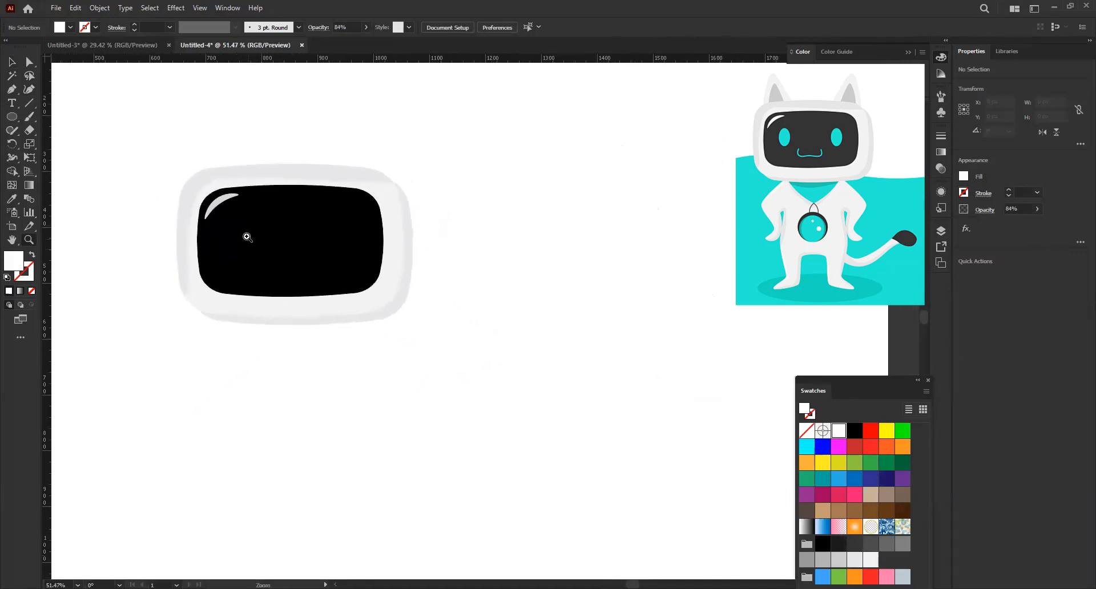
{"action": "scroll", "coordinate": [247, 236], "scroll_direction": "up", "scroll_amount": 3}
- Draw the right white oval eye, then a curved white mouth line below the eyes
{"action": "mouse_move", "coordinate": [220, 211]}
{"action": "left_mouse_down"}
{"action": "mouse_move", "coordinate": [252, 261]}
{"action": "mouse_move", "coordinate": [385, 245]}
{"action": "left_mouse_up"}
{"action": "key", "text": "v"}
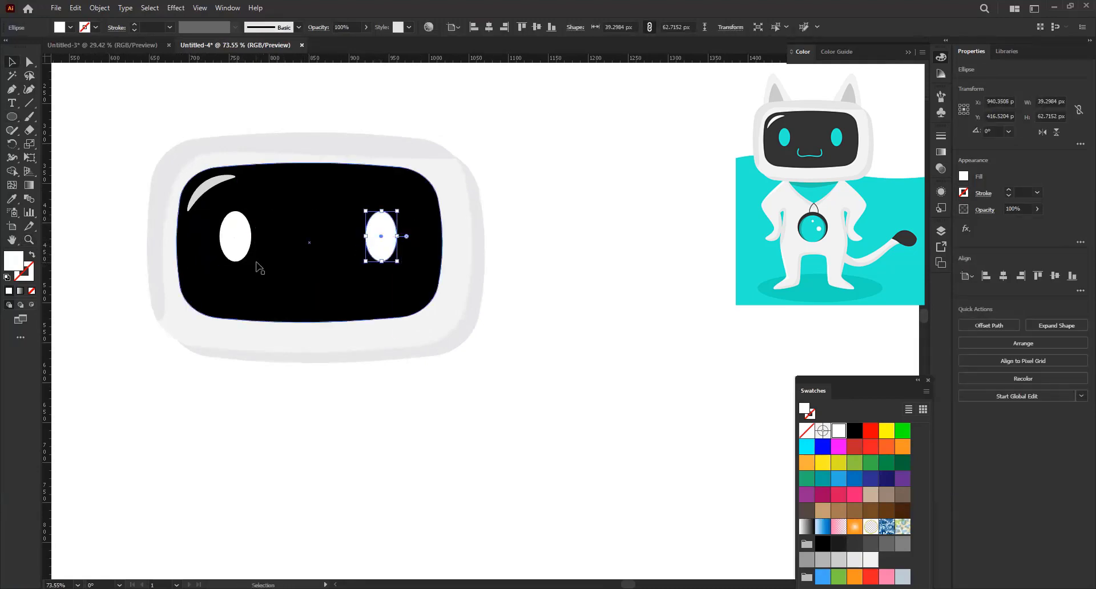
{"action": "key", "text": "p"}
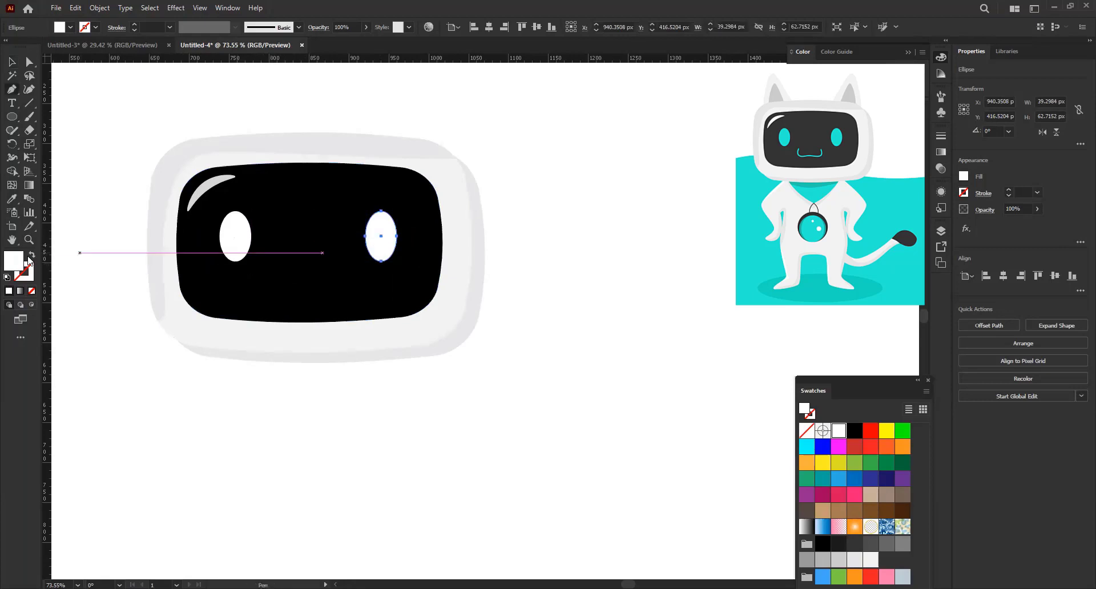
{"action": "left_click", "coordinate": [32, 255]}
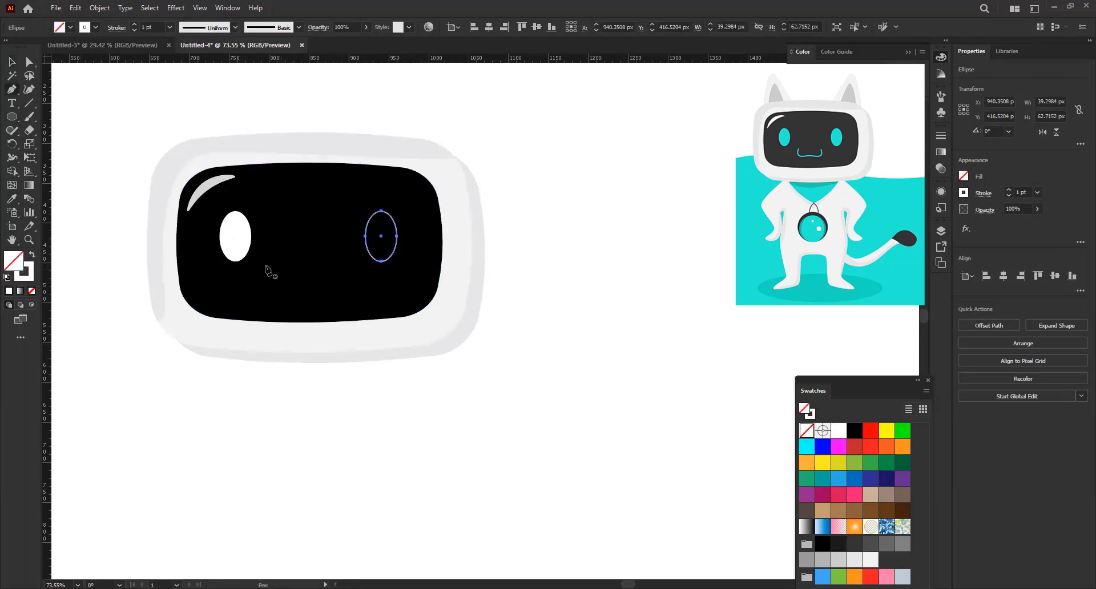
{"action": "left_click", "coordinate": [269, 268]}
{"action": "left_click_drag", "start_coordinate": [280, 292], "coordinate": [299, 292]}
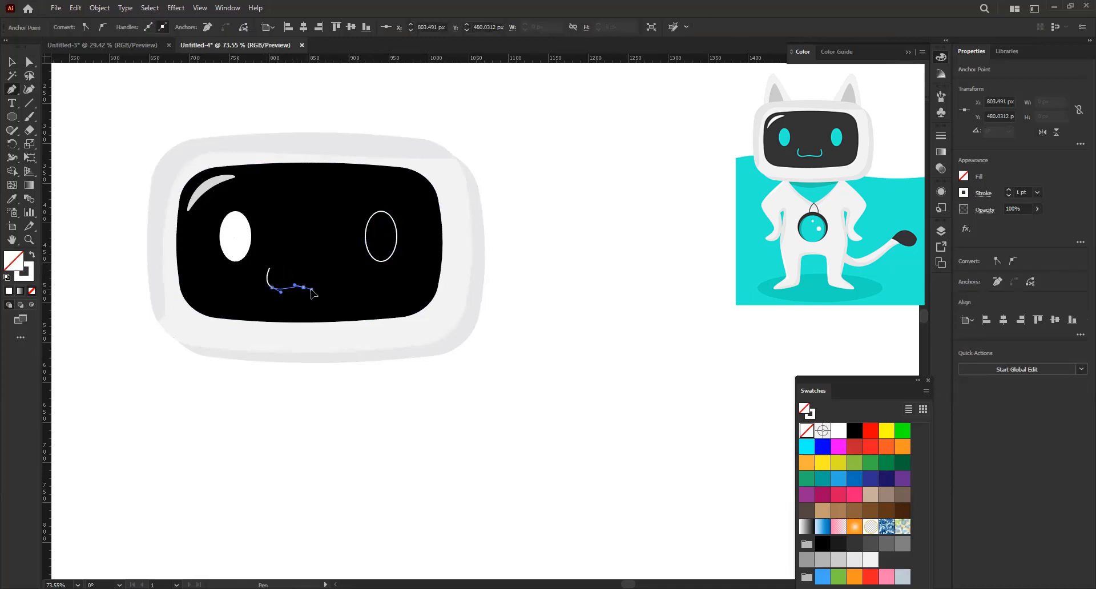
{"action": "left_click_drag", "start_coordinate": [305, 293], "coordinate": [365, 279]}
{"action": "left_click", "coordinate": [335, 277], "text": "ctrl"}
{"action": "key", "text": "v"}
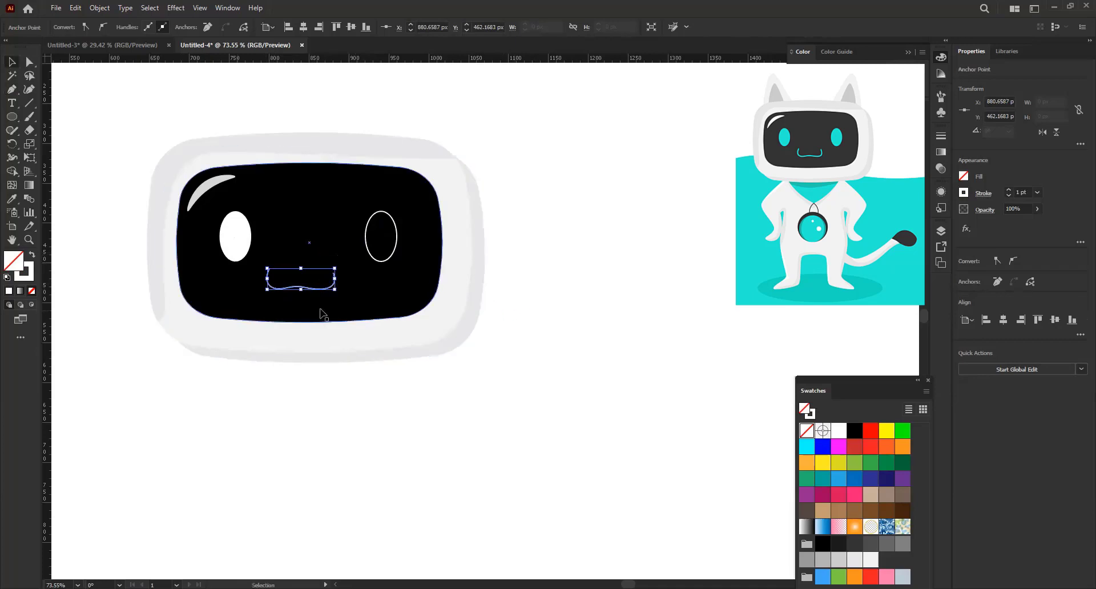
- Zoom in on the mouth and give the right eye a solid white fill
{"action": "left_click", "coordinate": [256, 368]}
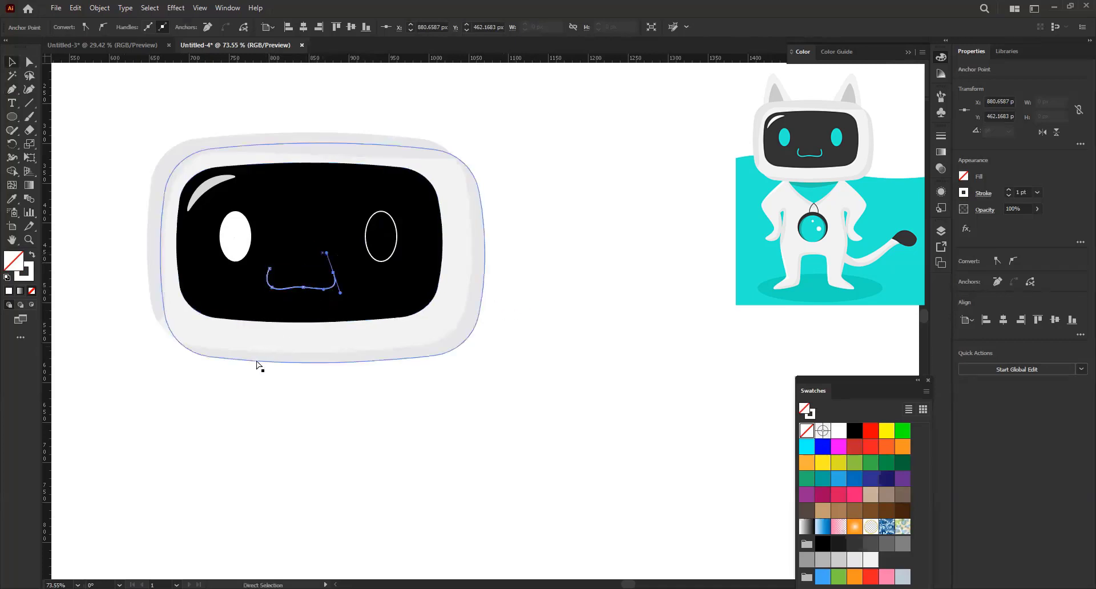
{"action": "key", "text": "z"}
{"action": "mouse_move", "coordinate": [320, 282]}
{"action": "left_mouse_down"}
{"action": "mouse_move", "coordinate": [397, 325]}
{"action": "mouse_move", "coordinate": [412, 316]}
{"action": "left_mouse_up"}
{"action": "key", "text": "a"}
{"action": "left_click", "coordinate": [415, 320]}
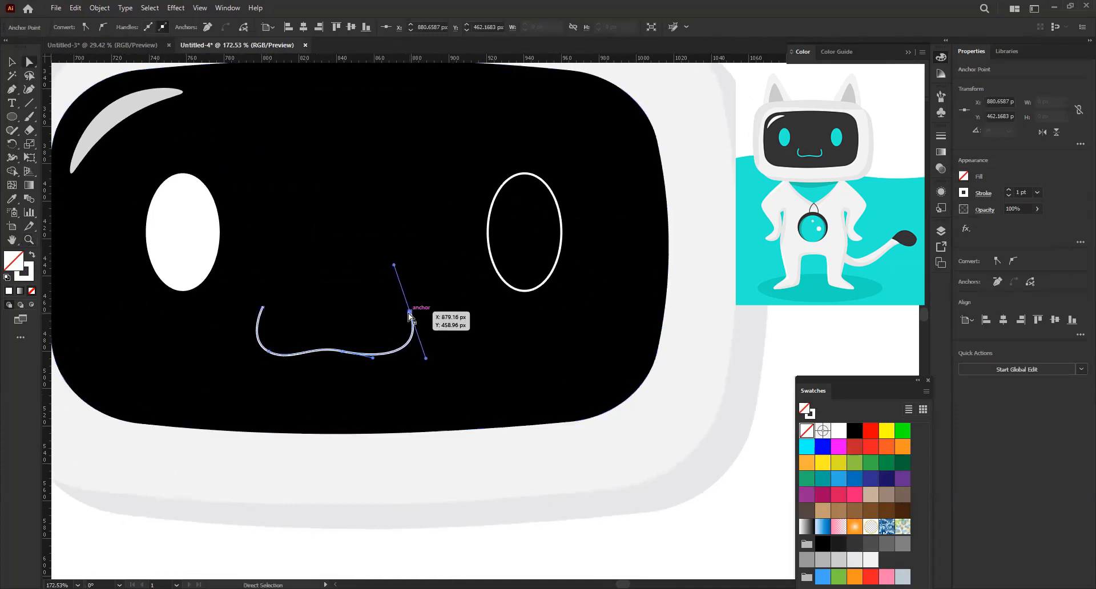
{"action": "key", "text": "v"}
{"action": "scroll", "coordinate": [484, 320], "scroll_direction": "right", "scroll_amount": 2}
{"action": "left_click", "coordinate": [504, 295]}
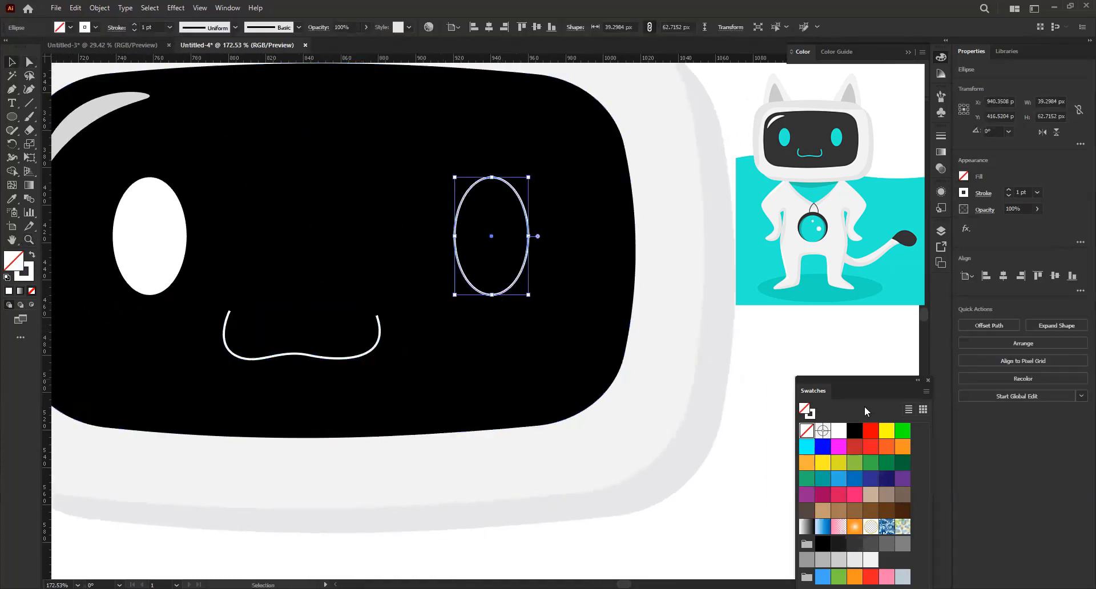
{"action": "left_click", "coordinate": [838, 433]}
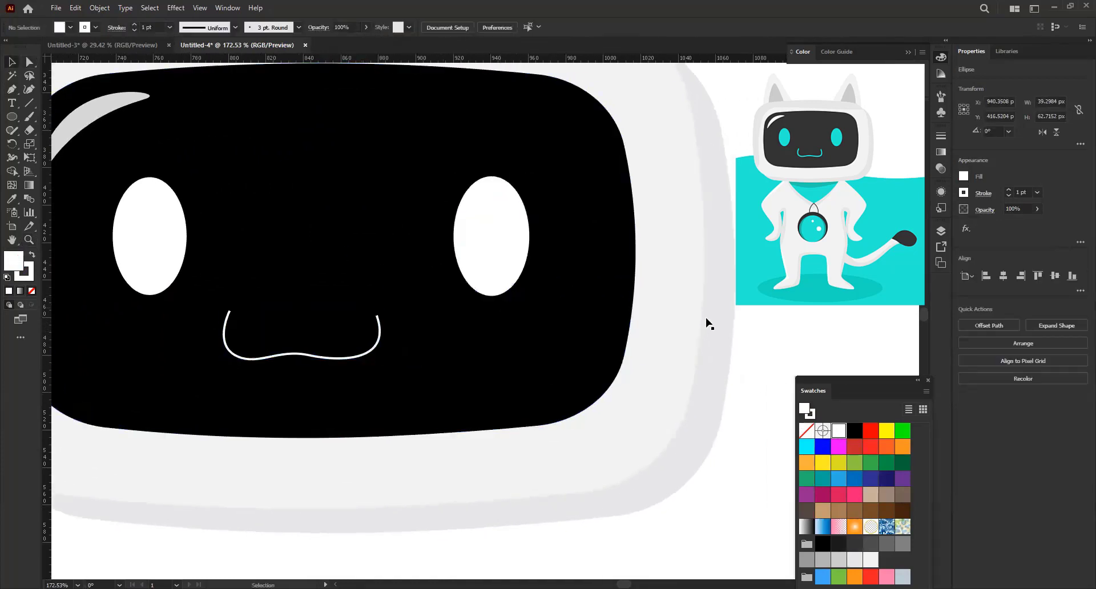
{"action": "left_click", "coordinate": [707, 321]}
- Set the mouth line's stroke weight to 3 pt
{"action": "left_click", "coordinate": [358, 360]}
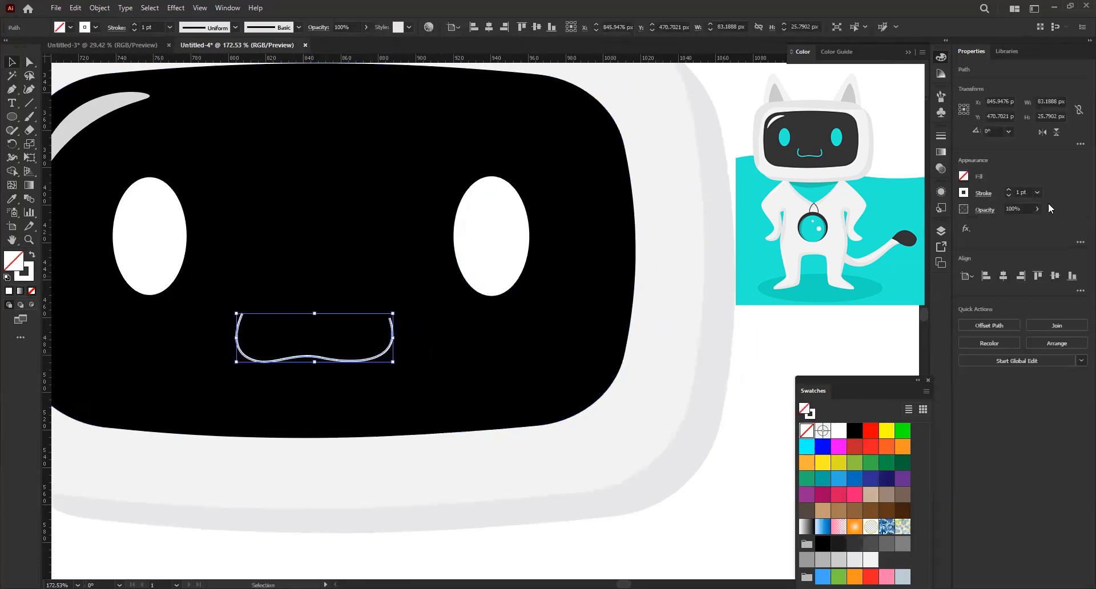
{"action": "type", "text": "3"}
{"action": "key", "text": "Return"}
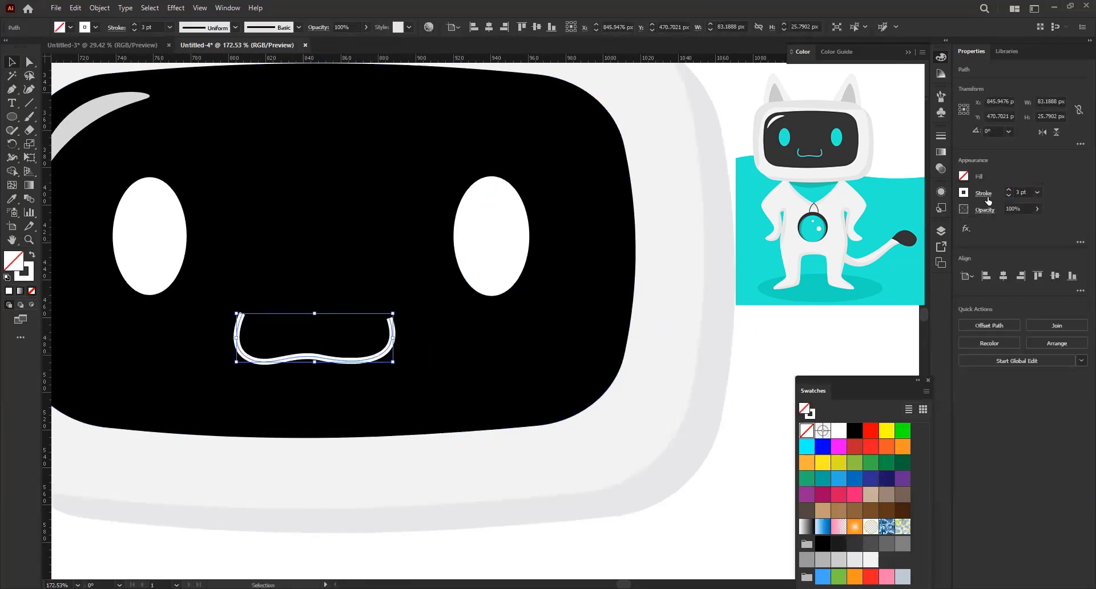
{"action": "left_click", "coordinate": [983, 195]}
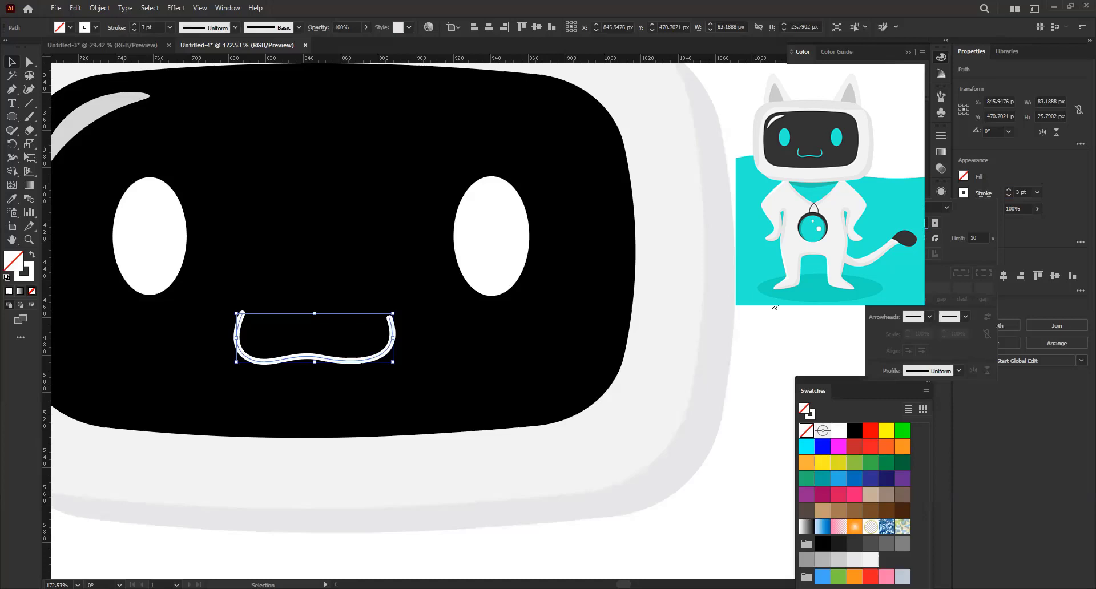
{"action": "left_click", "coordinate": [343, 336]}
- Drag the mouth's middle and right-end anchors into a smoother, symmetric wavy curve
{"action": "key", "text": "z"}
{"action": "scroll", "coordinate": [354, 345], "scroll_direction": "down", "scroll_amount": 3}
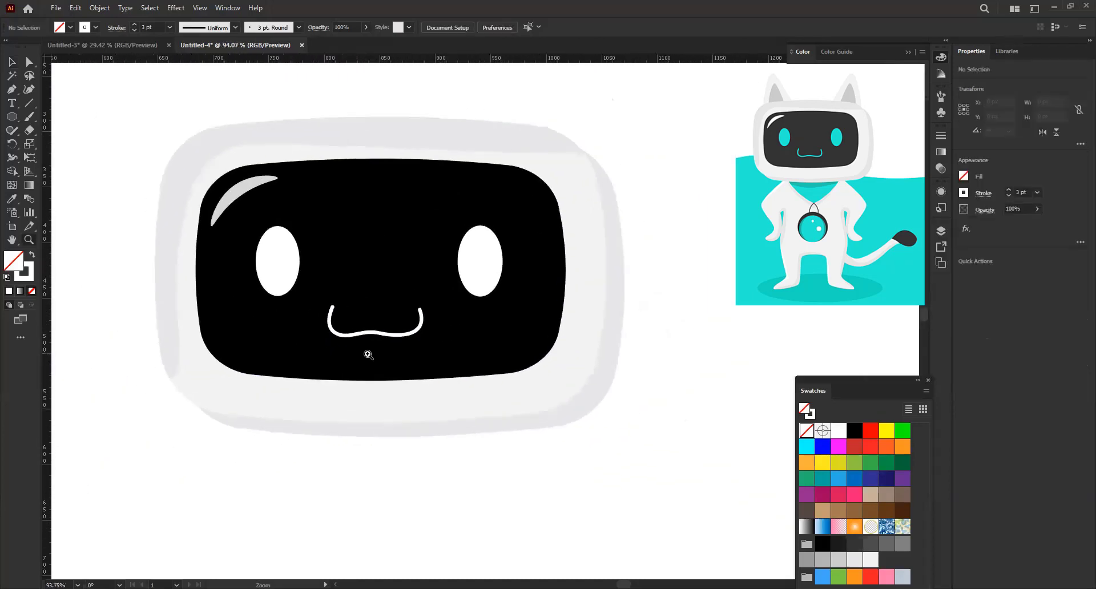
{"action": "left_click_drag", "start_coordinate": [368, 354], "coordinate": [440, 354]}
{"action": "key", "text": "a"}
{"action": "left_click", "coordinate": [340, 340]}
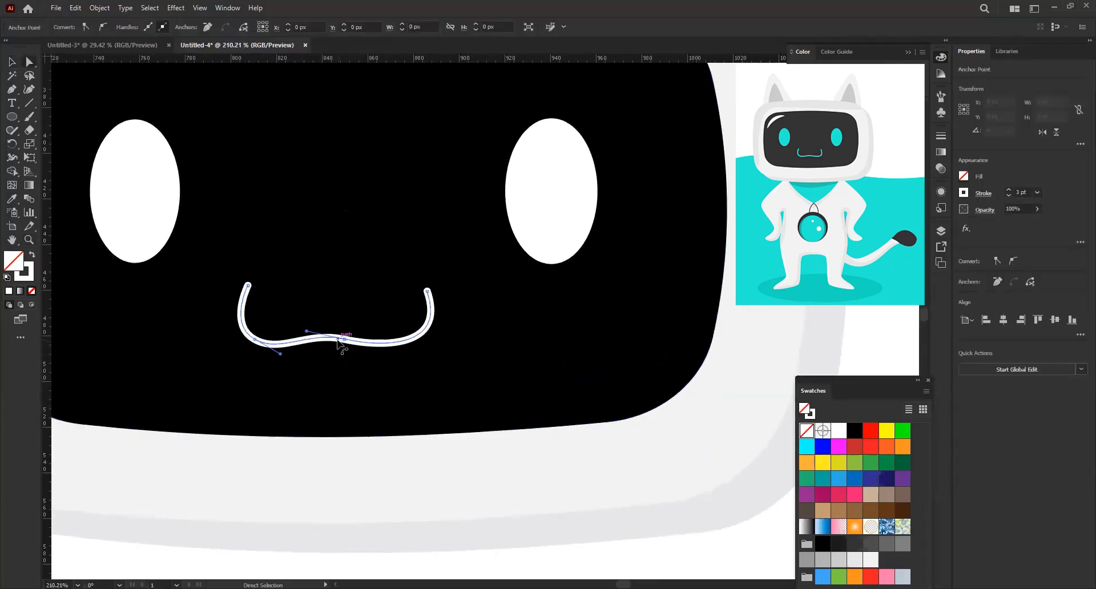
{"action": "left_click_drag", "start_coordinate": [340, 341], "coordinate": [382, 347]}
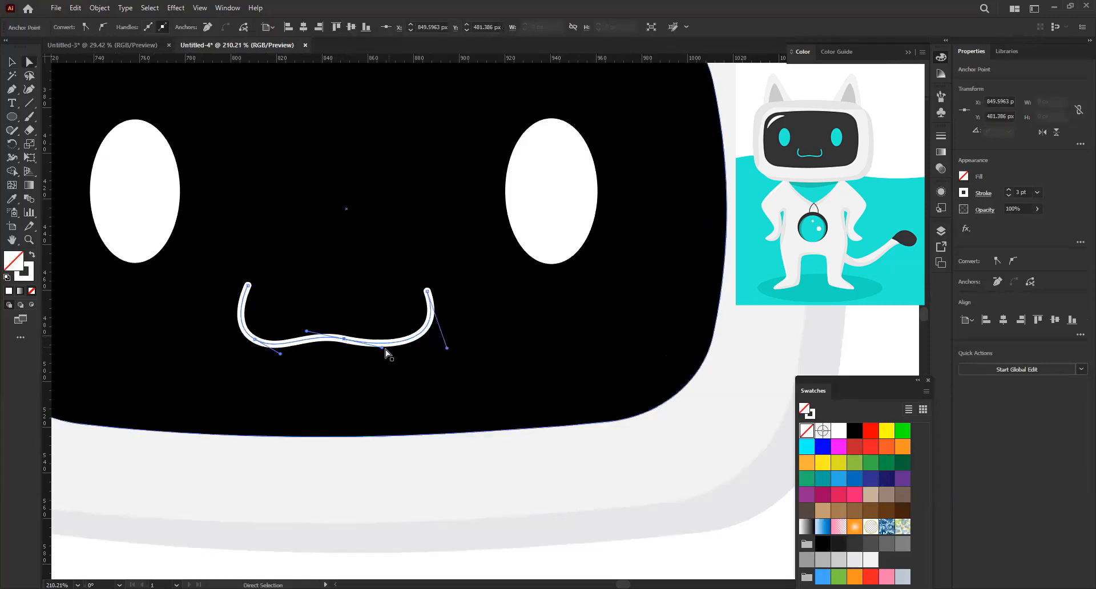
{"action": "left_click", "coordinate": [448, 349]}
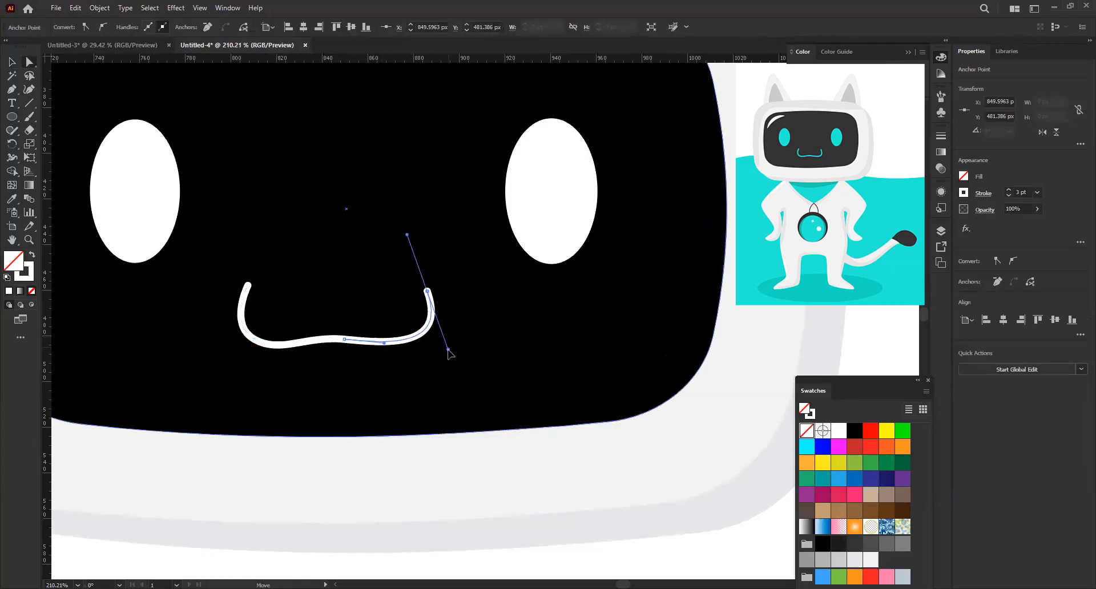
{"action": "left_click_drag", "start_coordinate": [449, 354], "coordinate": [454, 369]}
- Zoom out to the whole helmet and deselect the mouth
{"action": "key", "text": "ctrl+shift+a"}
{"action": "left_click", "coordinate": [383, 357], "text": "ctrl+alt"}
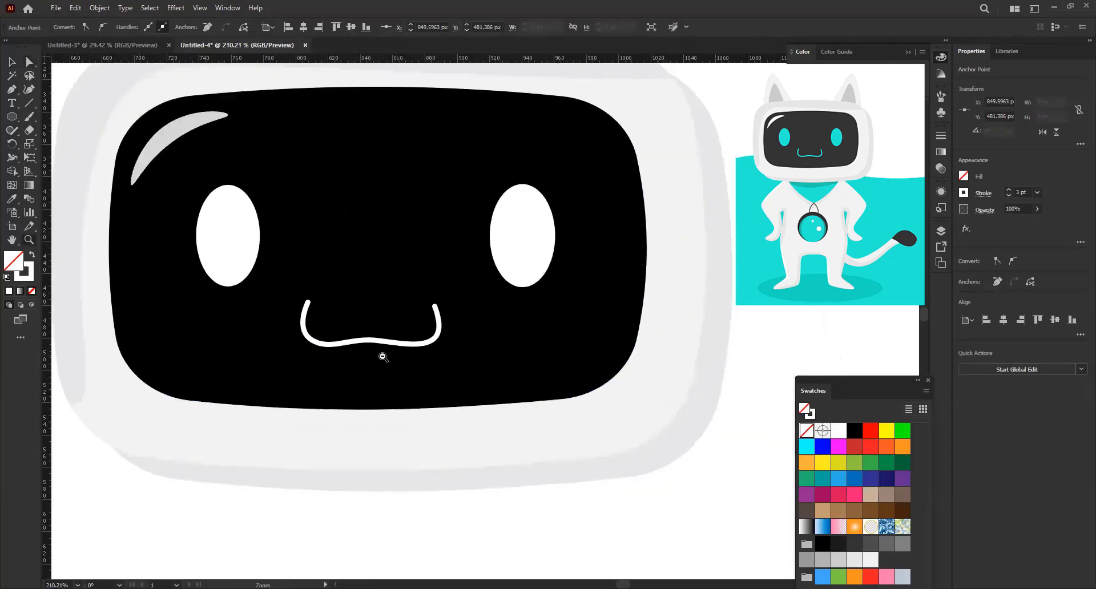
{"action": "left_click", "coordinate": [383, 357], "text": "ctrl+alt"}
{"action": "left_click", "coordinate": [329, 394], "text": "ctrl"}
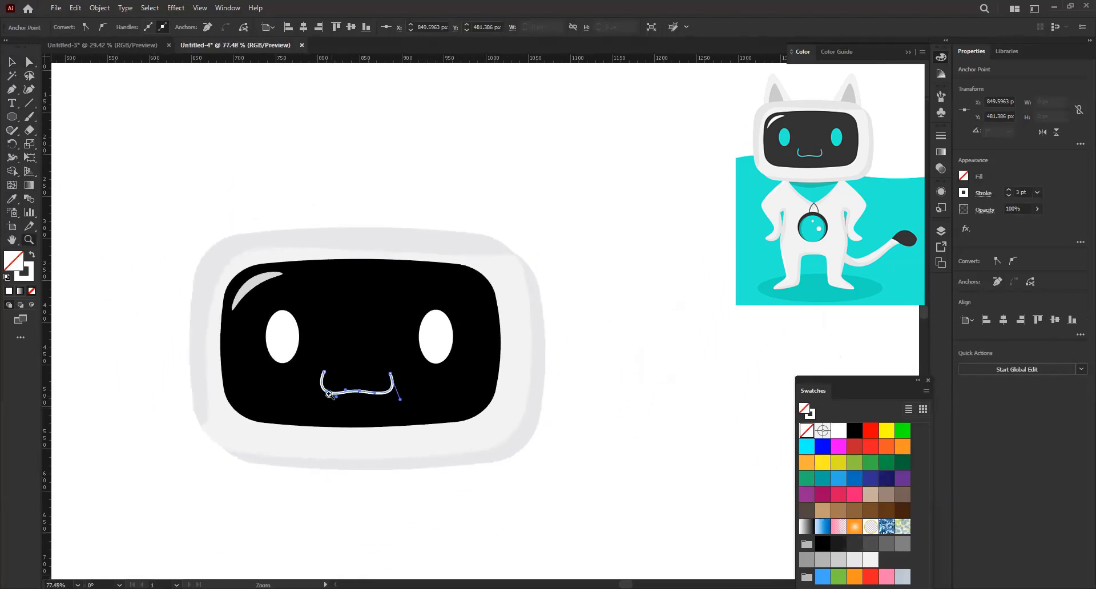
{"action": "scroll", "coordinate": [328, 394], "scroll_direction": "up", "scroll_amount": 1}
{"action": "left_click", "coordinate": [119, 321]}
{"action": "scroll", "coordinate": [301, 297], "scroll_direction": "up", "scroll_amount": 2}
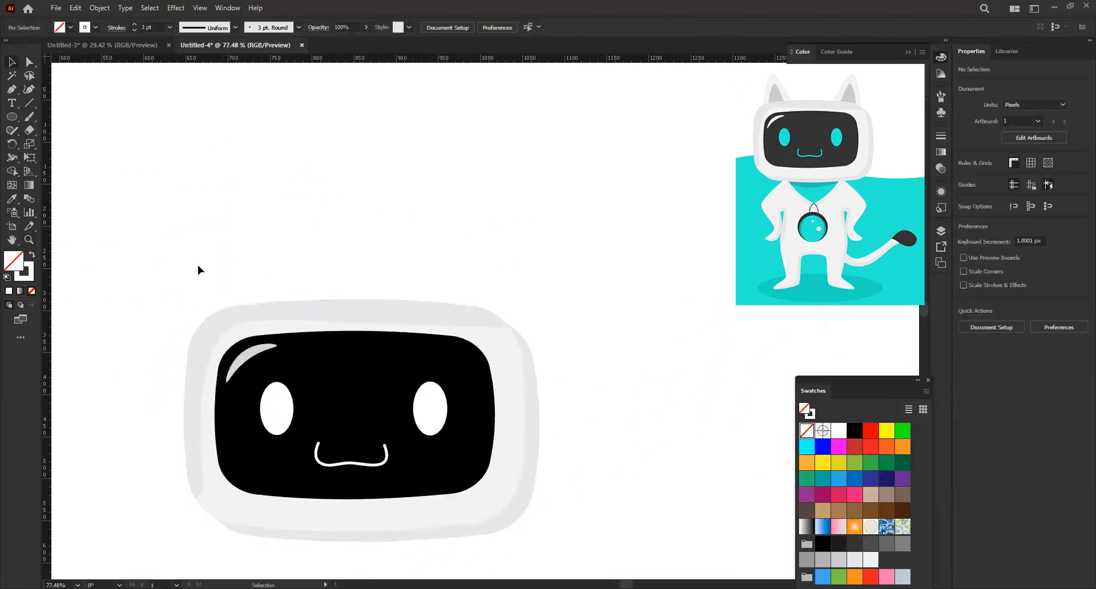
- Pen-draw a pointed left ear path rising from the helmet's top-left
{"action": "left_click", "coordinate": [11, 92]}
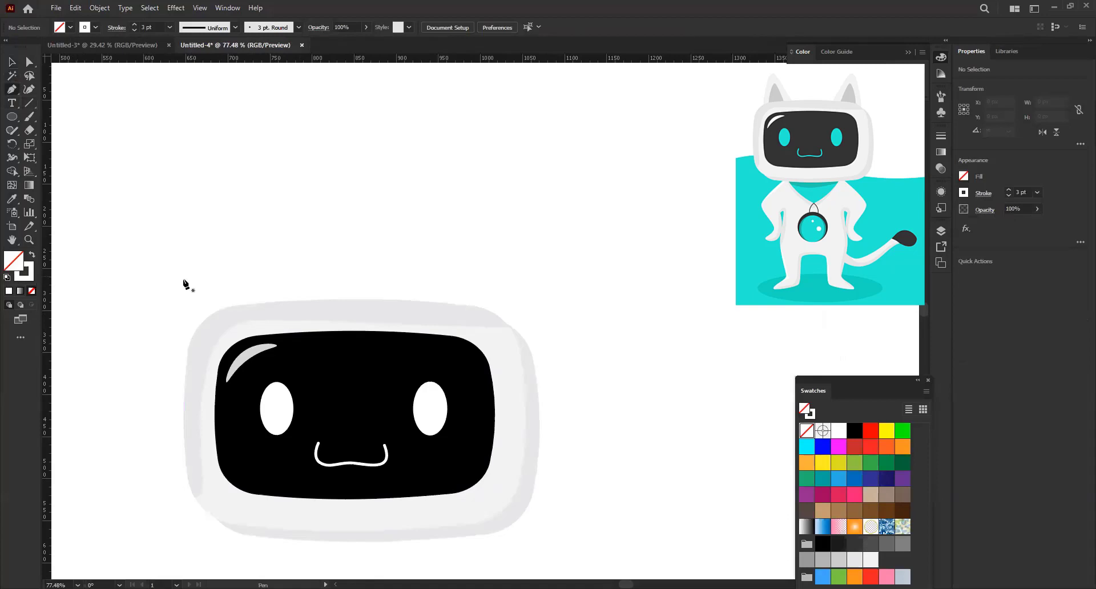
{"action": "left_click", "coordinate": [7, 278]}
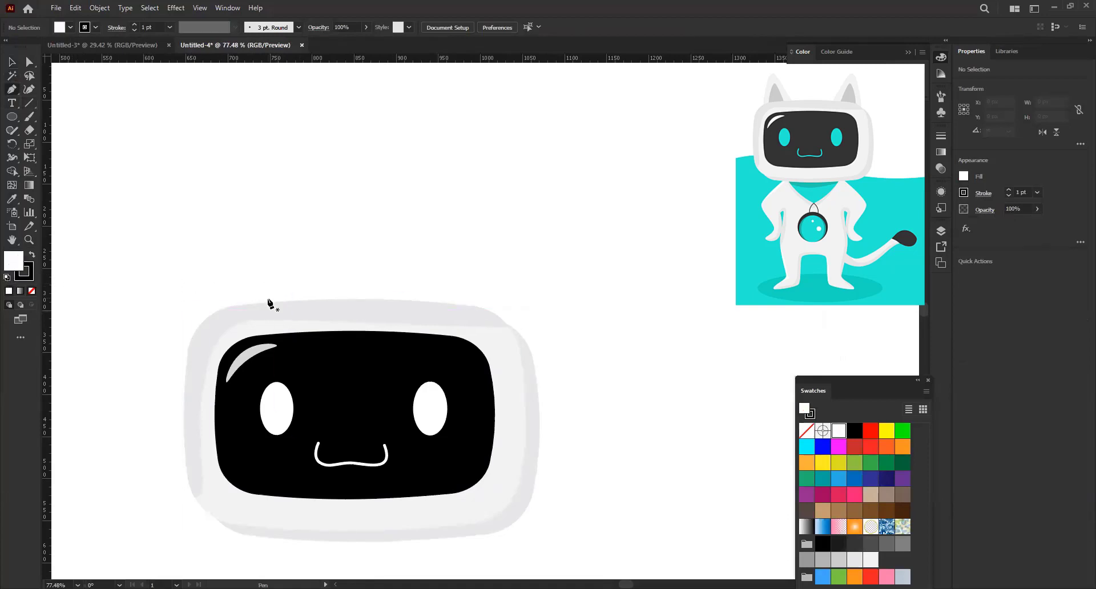
{"action": "left_click", "coordinate": [288, 306]}
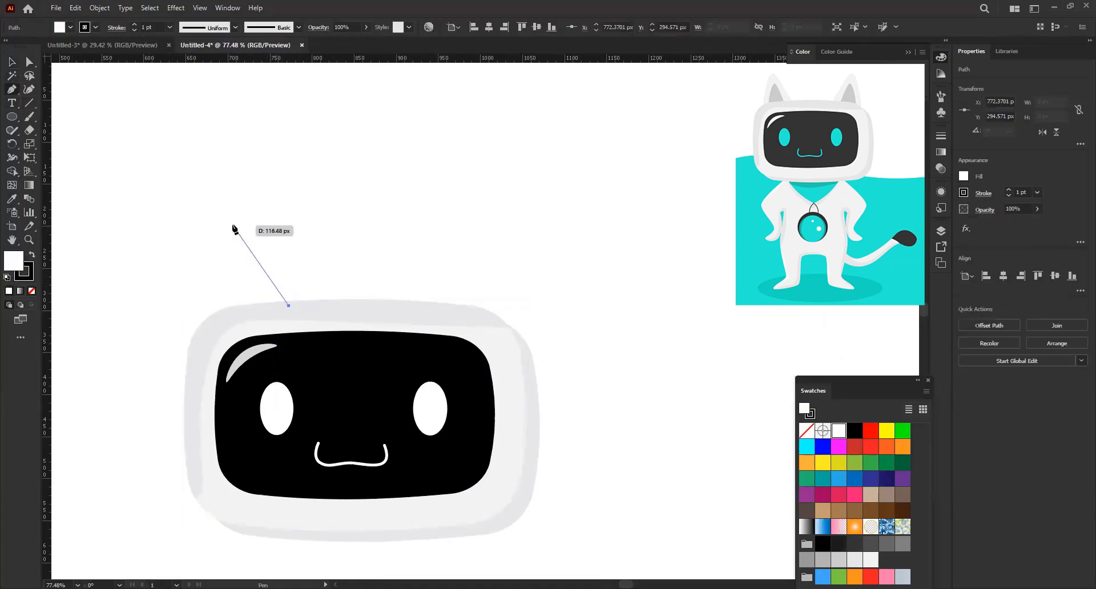
{"action": "left_click_drag", "start_coordinate": [236, 225], "coordinate": [227, 212]}
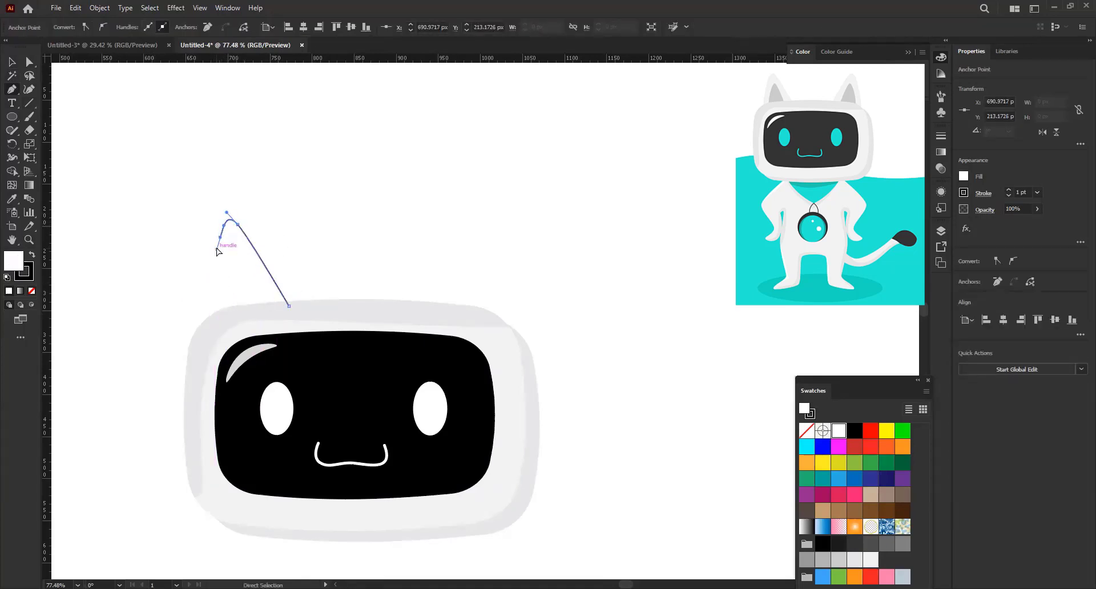
{"action": "left_click_drag", "start_coordinate": [212, 253], "coordinate": [208, 284]}
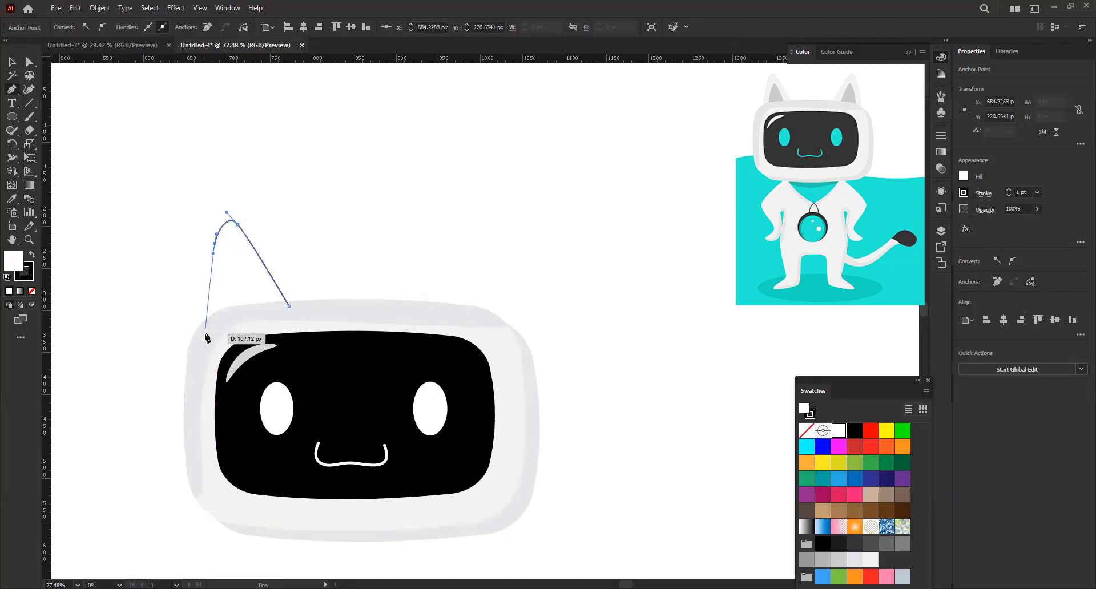
{"action": "left_click_drag", "start_coordinate": [204, 332], "coordinate": [207, 370]}
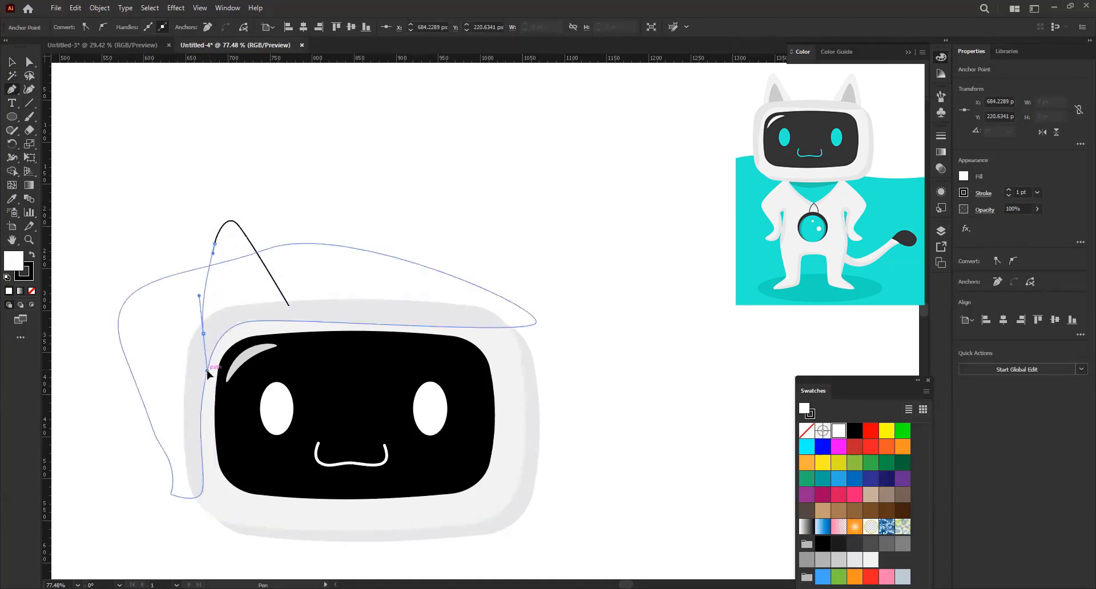
{"action": "key", "text": "v"}
{"action": "left_click", "coordinate": [214, 320]}
- Send the ear path behind the head
{"action": "left_click", "coordinate": [246, 304]}
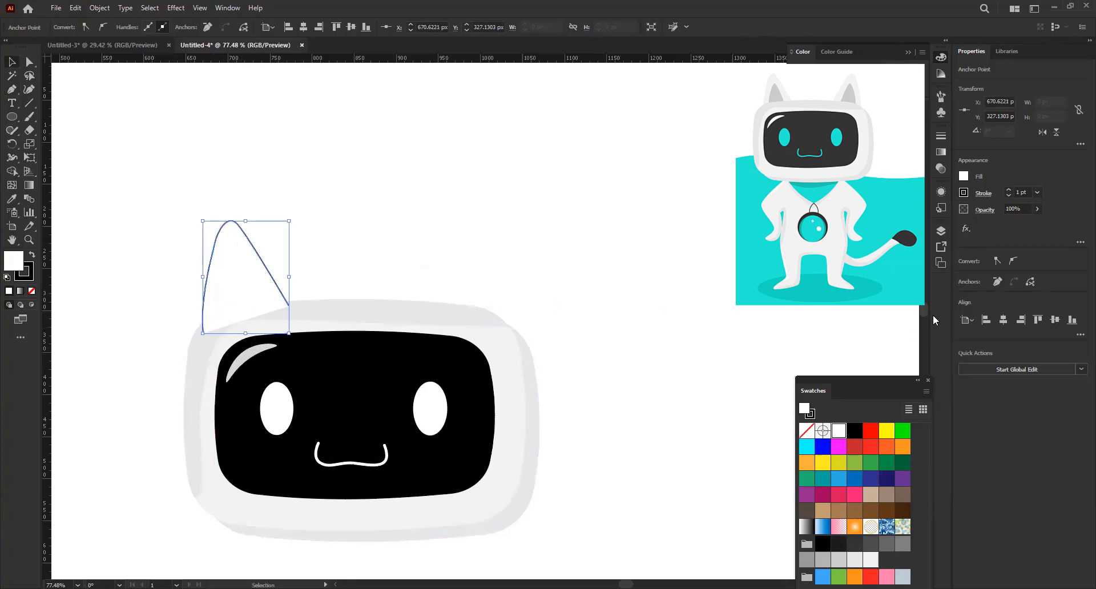
{"action": "left_click", "coordinate": [247, 282]}
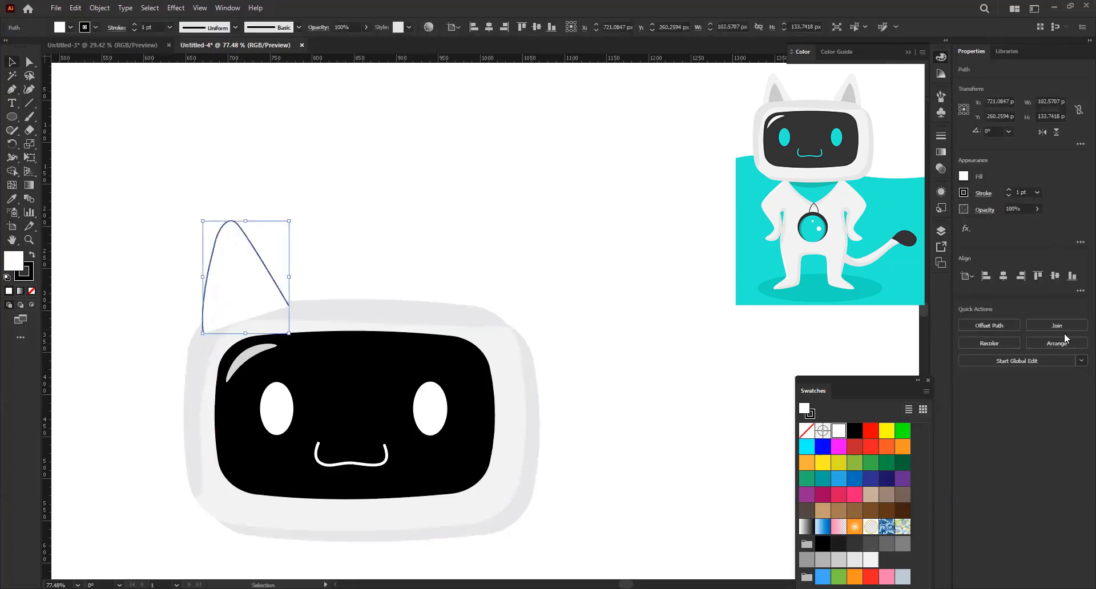
{"action": "left_click", "coordinate": [1057, 344]}
{"action": "left_click", "coordinate": [971, 389]}
{"action": "left_click", "coordinate": [313, 287]}
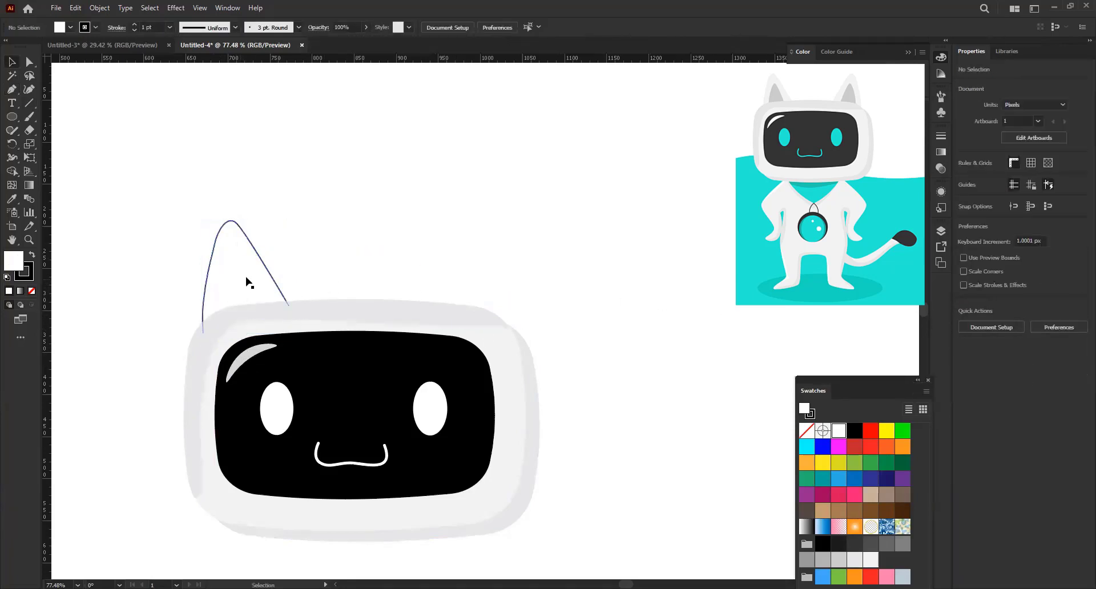
{"action": "left_click", "coordinate": [249, 283]}
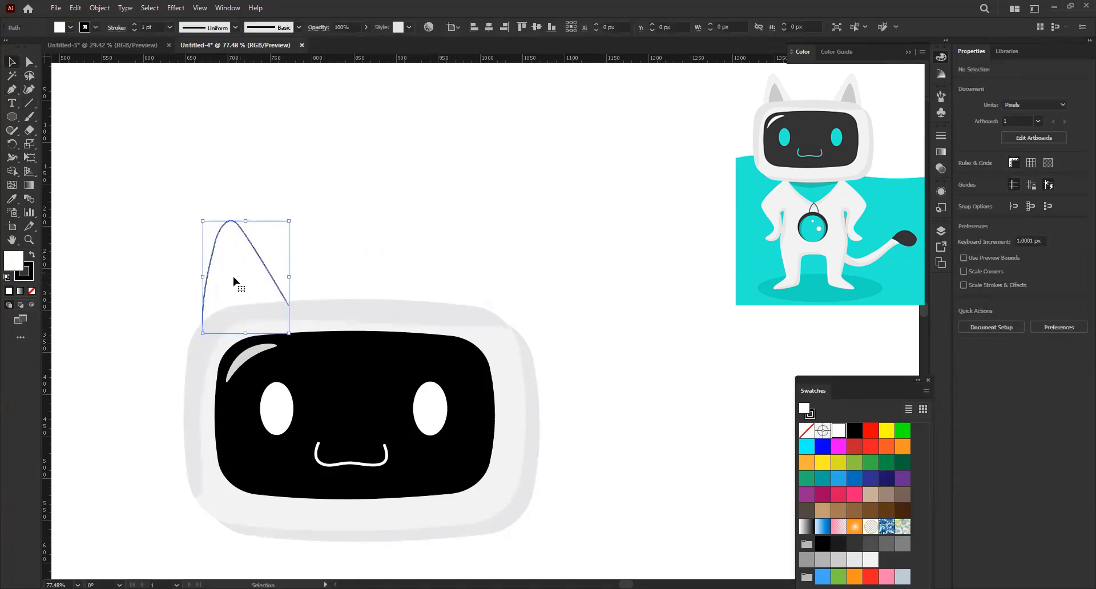
- Fill the ear light grey with no outline
{"action": "left_click", "coordinate": [855, 559]}
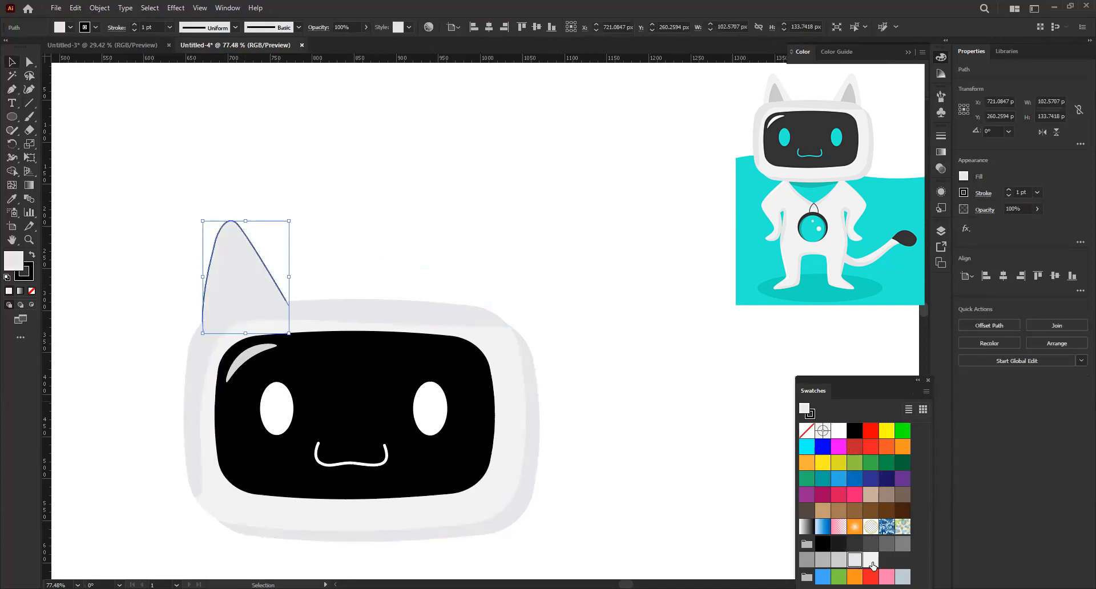
{"action": "left_click", "coordinate": [869, 560]}
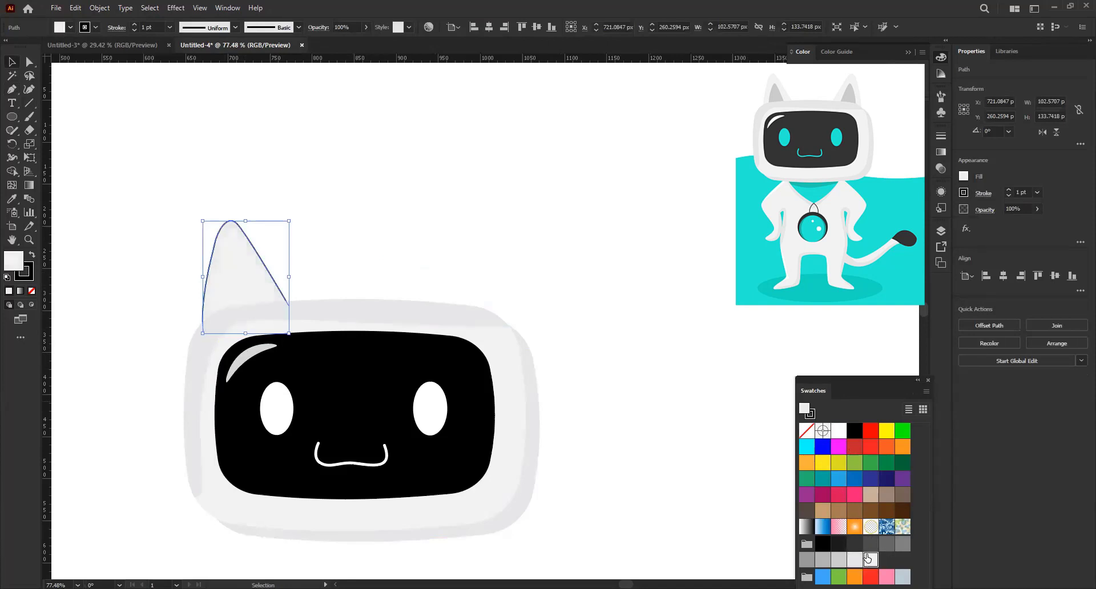
{"action": "left_click", "coordinate": [805, 431]}
{"action": "left_click", "coordinate": [649, 399]}
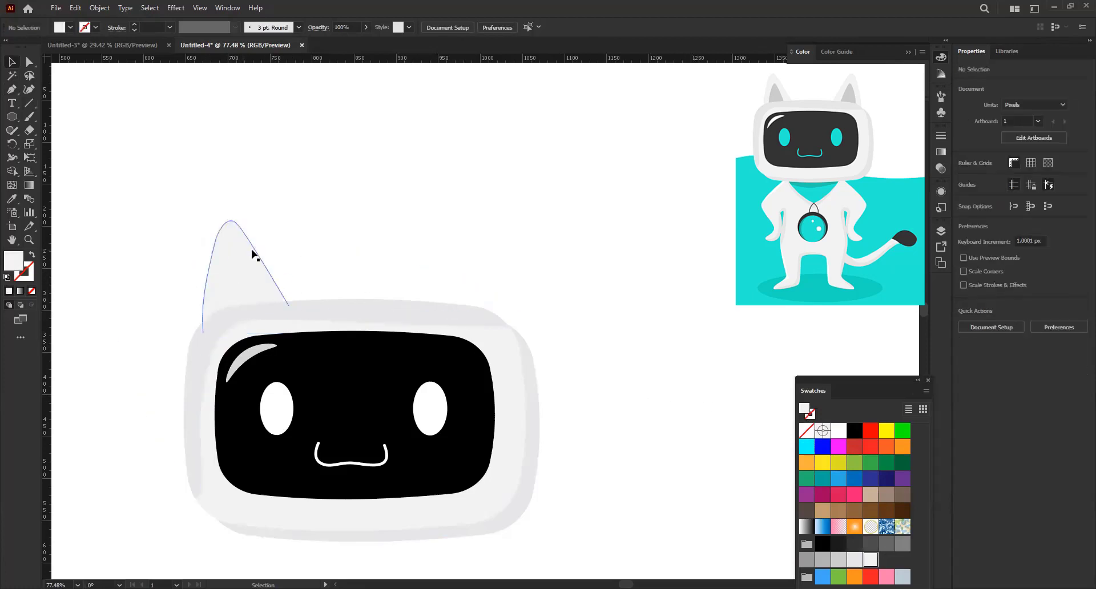
- Switch to Draw Inside on the ear and start the inner ear path
{"action": "left_click", "coordinate": [221, 264]}
{"action": "left_click", "coordinate": [32, 304]}
{"action": "key", "text": "p"}
{"action": "left_click", "coordinate": [262, 303]}
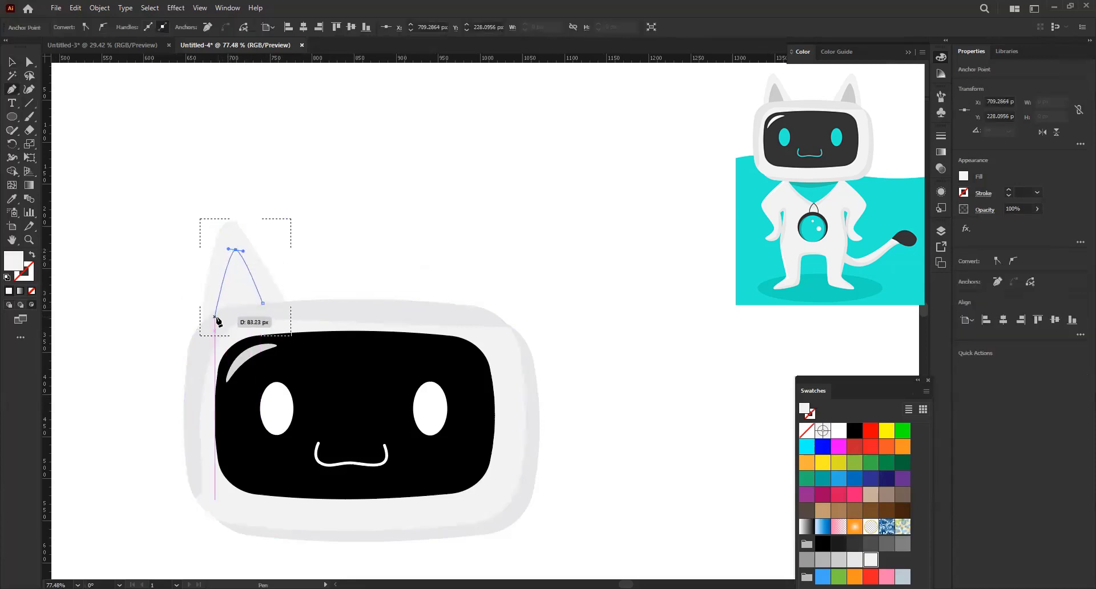
- Close the inner ear shape and fill it a darker grey
{"action": "left_click_drag", "start_coordinate": [221, 320], "coordinate": [227, 337]}
{"action": "left_click", "coordinate": [262, 303]}
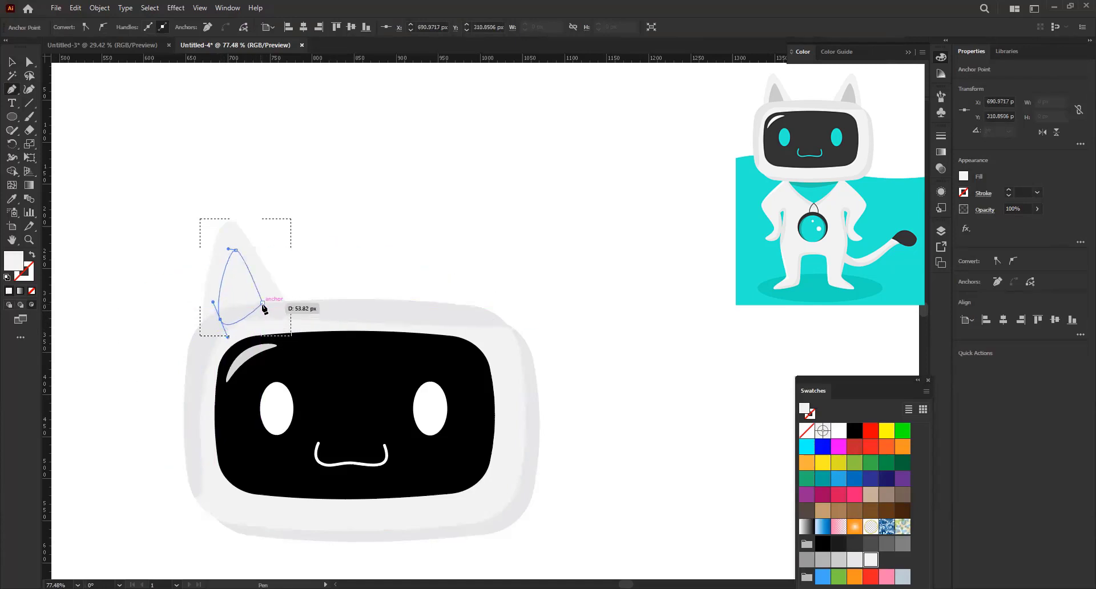
{"action": "key", "text": "v"}
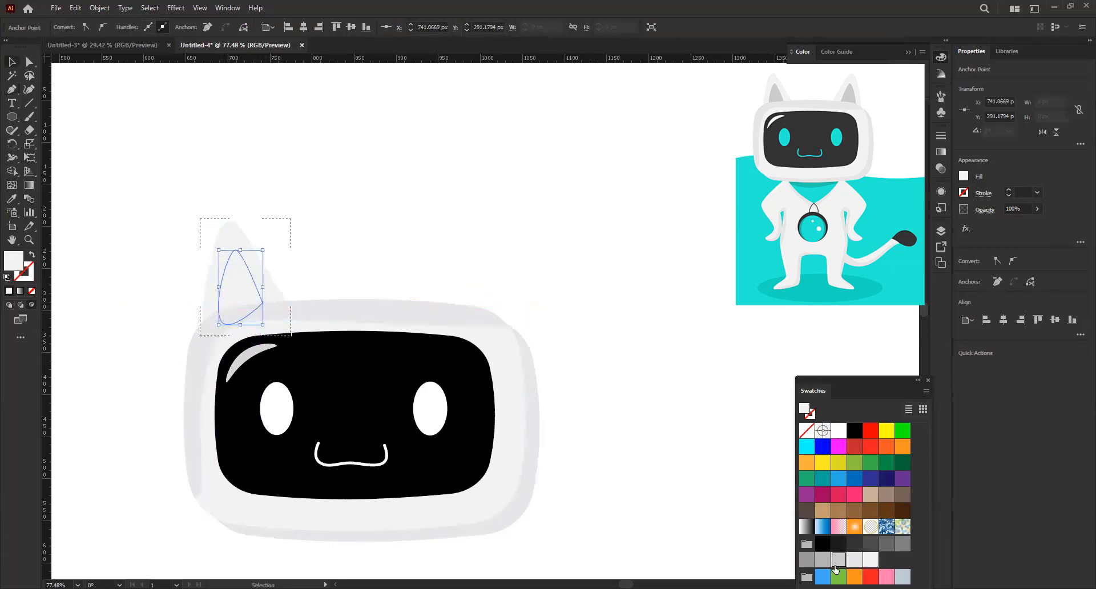
{"action": "left_click", "coordinate": [838, 561]}
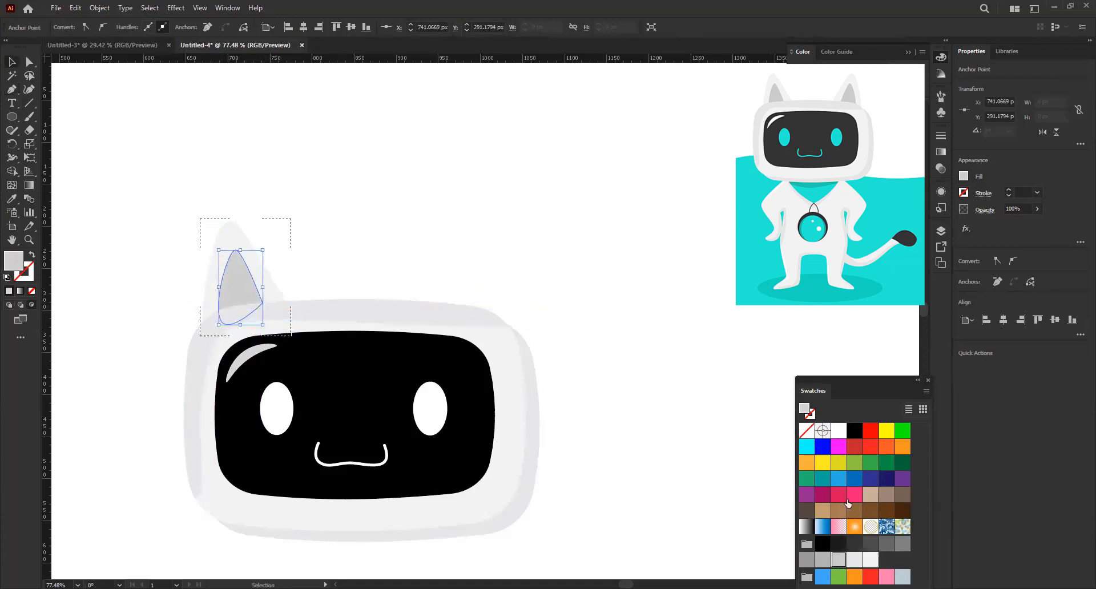
{"action": "left_click", "coordinate": [381, 272]}
- Duplicate the ear, reflect it horizontally, and place it on the head's right side
{"action": "left_click", "coordinate": [252, 290]}
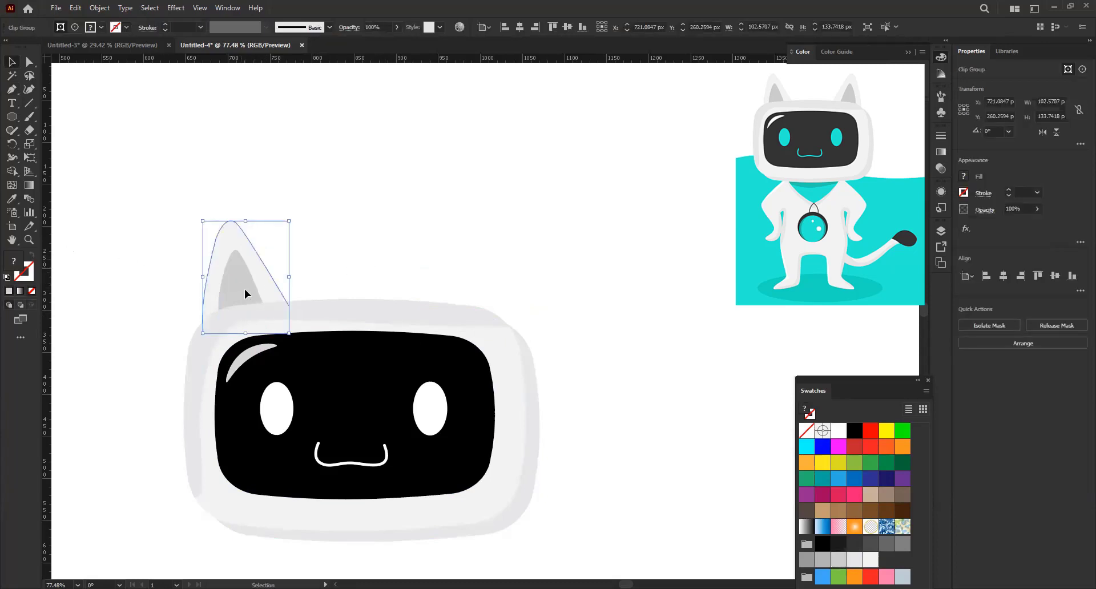
{"action": "left_click_drag", "start_coordinate": [250, 289], "coordinate": [388, 288]}
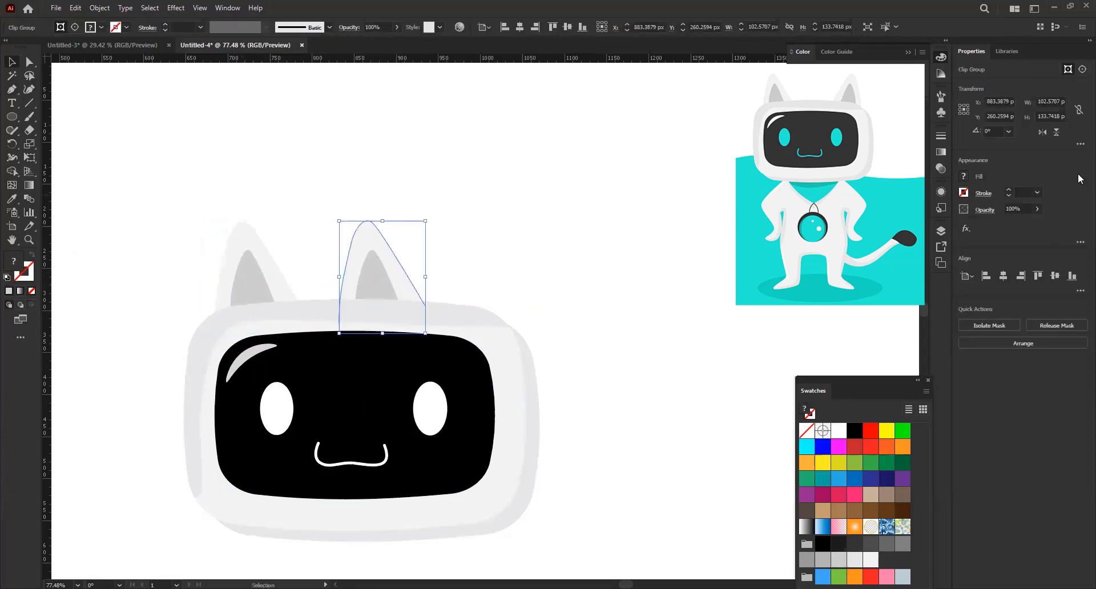
{"action": "left_click", "coordinate": [1042, 132]}
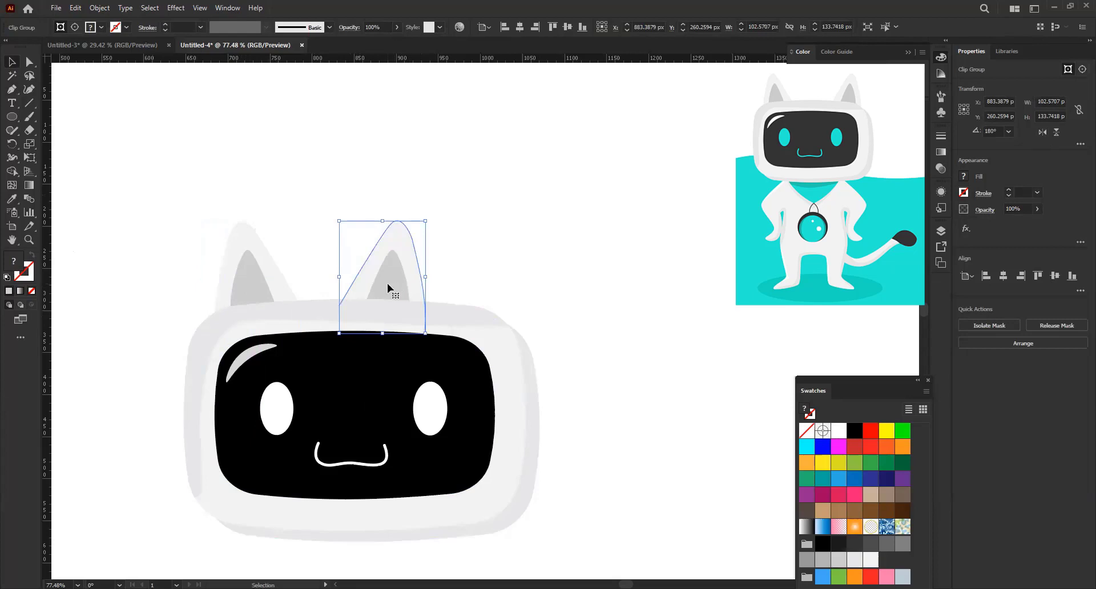
{"action": "left_click_drag", "start_coordinate": [401, 289], "coordinate": [472, 289]}
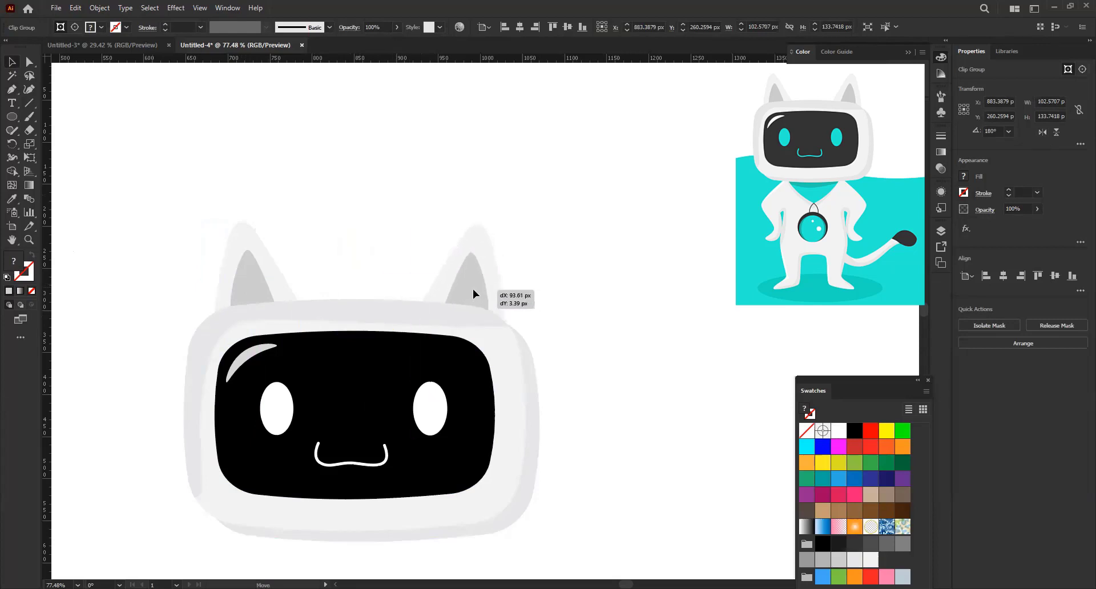
{"action": "left_click", "coordinate": [539, 303]}
- Marquee-select all the cat head parts and drag them to the artboard's left side
{"action": "scroll", "coordinate": [527, 308], "scroll_direction": "down", "scroll_amount": 3}
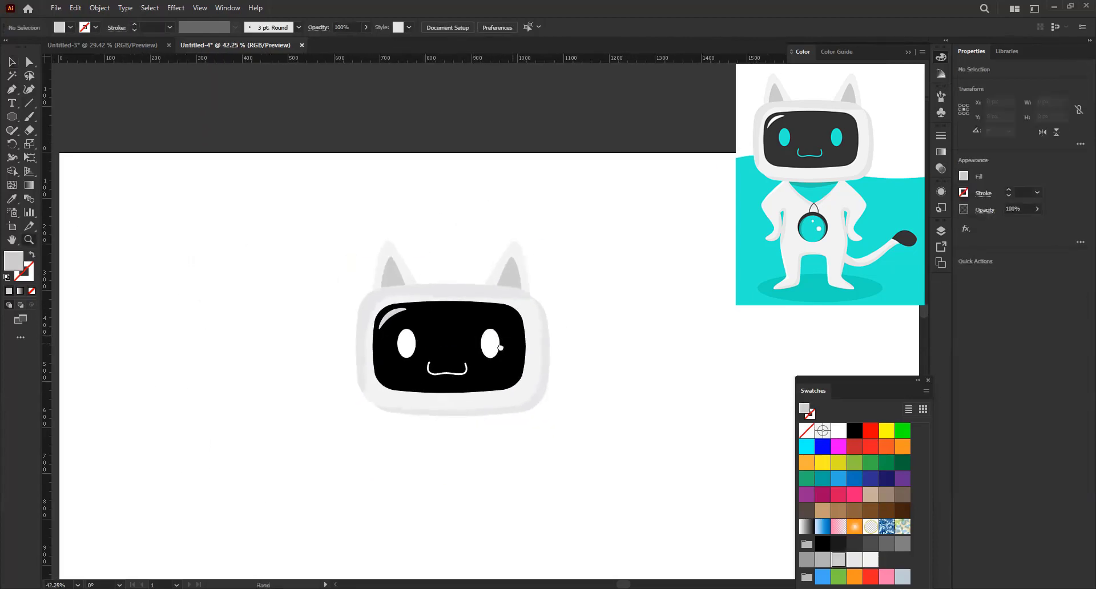
{"action": "key", "text": "v"}
{"action": "left_click_drag", "start_coordinate": [245, 180], "coordinate": [612, 394]}
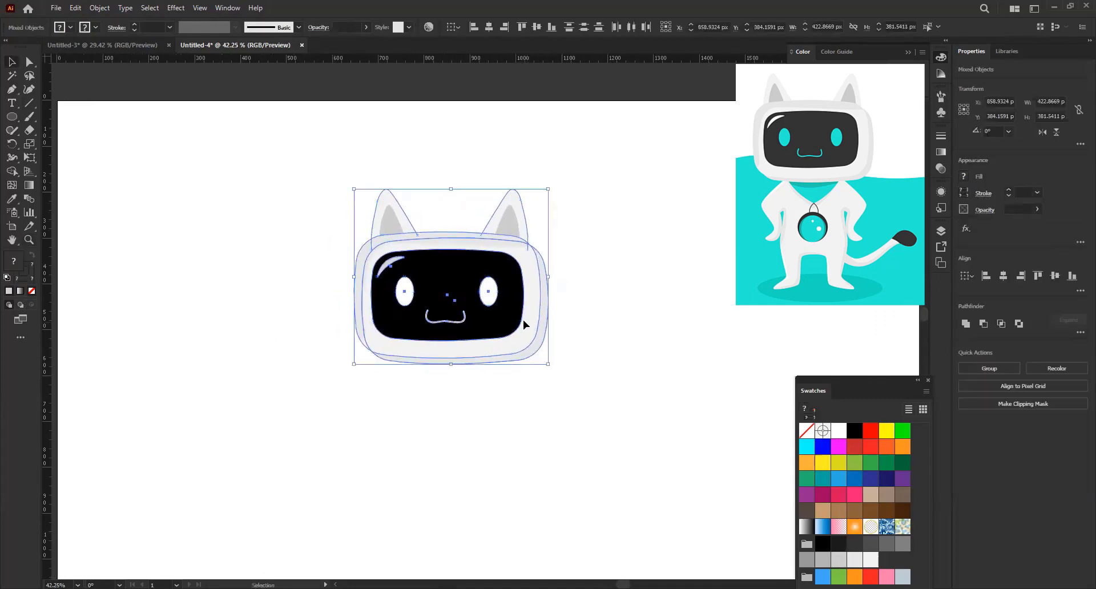
{"action": "mouse_move", "coordinate": [523, 320]}
{"action": "left_mouse_down"}
{"action": "mouse_move", "coordinate": [360, 293]}
{"action": "mouse_move", "coordinate": [382, 289]}
{"action": "left_mouse_up"}
{"action": "mouse_move", "coordinate": [312, 331]}
{"action": "left_mouse_down"}
{"action": "mouse_move", "coordinate": [301, 293]}
{"action": "mouse_move", "coordinate": [298, 371]}
{"action": "left_mouse_up"}
{"action": "left_click_drag", "start_coordinate": [346, 302], "coordinate": [346, 297]}
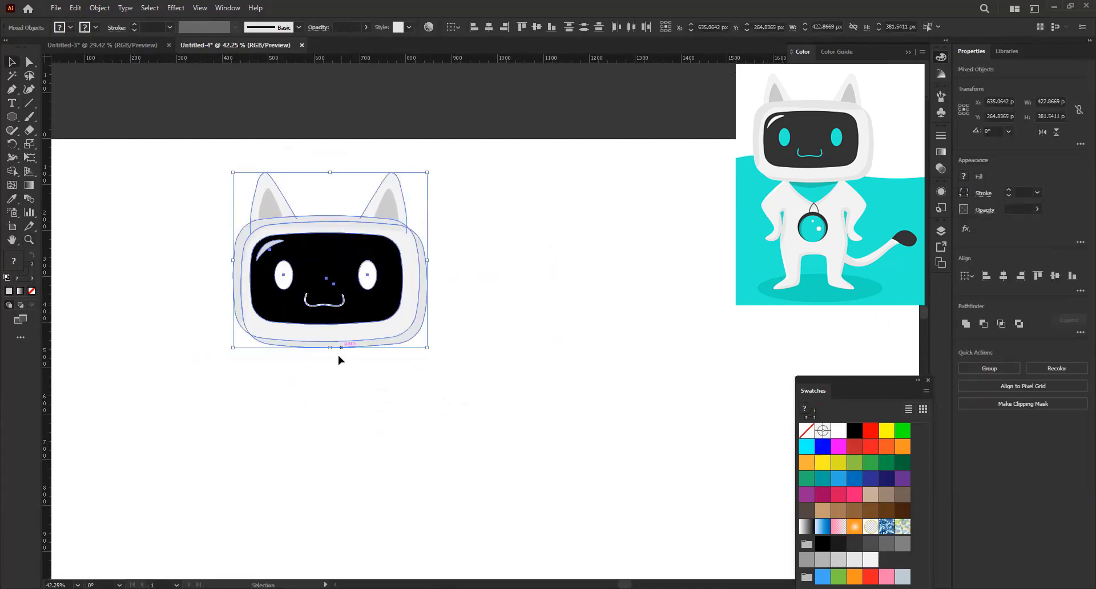
- Zoom in closer on the repositioned cat head
{"action": "mouse_move", "coordinate": [321, 406]}
{"action": "left_mouse_down"}
{"action": "mouse_move", "coordinate": [352, 375]}
{"action": "mouse_move", "coordinate": [335, 384]}
{"action": "mouse_move", "coordinate": [376, 377]}
{"action": "left_mouse_up"}
{"action": "key", "text": "v"}
{"action": "left_click", "coordinate": [304, 448]}
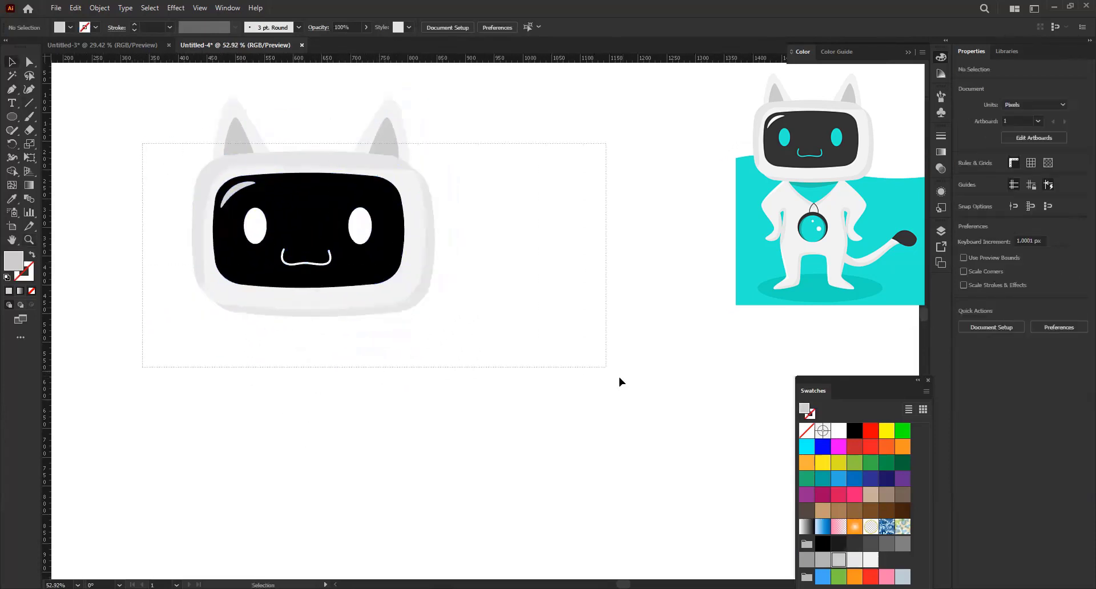
{"action": "left_click_drag", "start_coordinate": [142, 142], "coordinate": [619, 377]}
{"action": "left_click", "coordinate": [314, 426]}
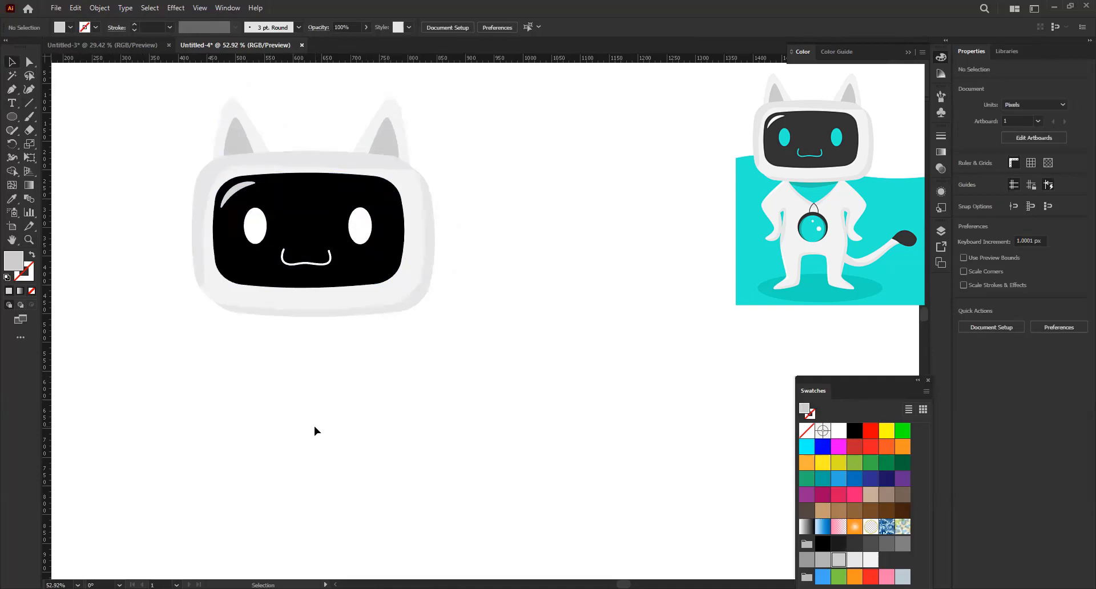
{"action": "mouse_move", "coordinate": [261, 296]}
{"action": "left_mouse_down"}
{"action": "mouse_move", "coordinate": [311, 303]}
{"action": "mouse_move", "coordinate": [314, 336]}
{"action": "left_mouse_up"}
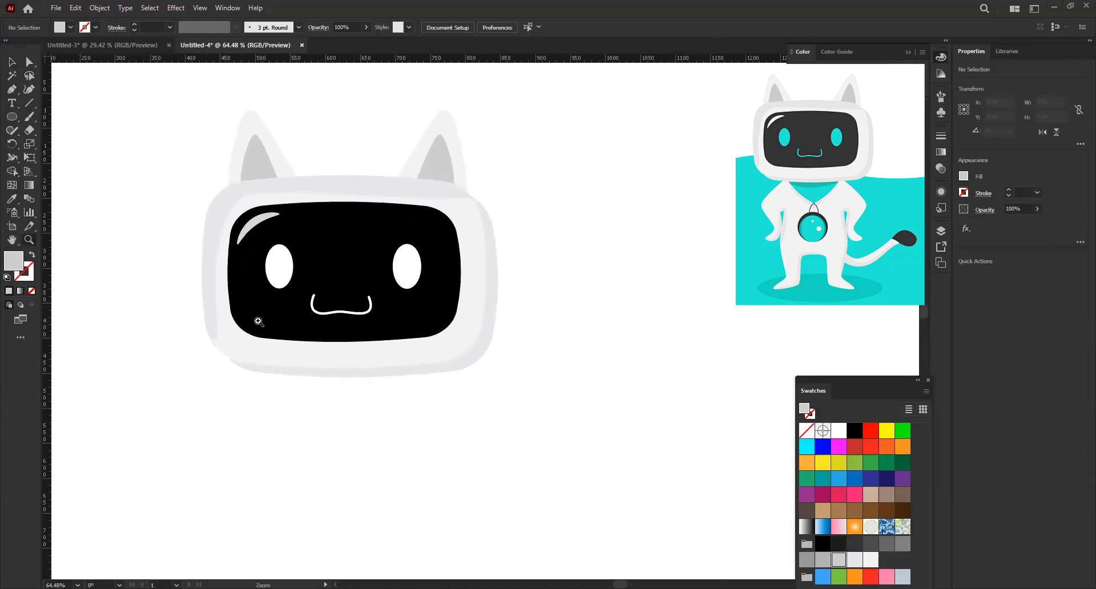
- Fill the visor teal #15BAAA through the Color Picker
{"action": "scroll", "coordinate": [283, 307], "scroll_direction": "down", "scroll_amount": 2}
{"action": "left_click", "coordinate": [229, 331]}
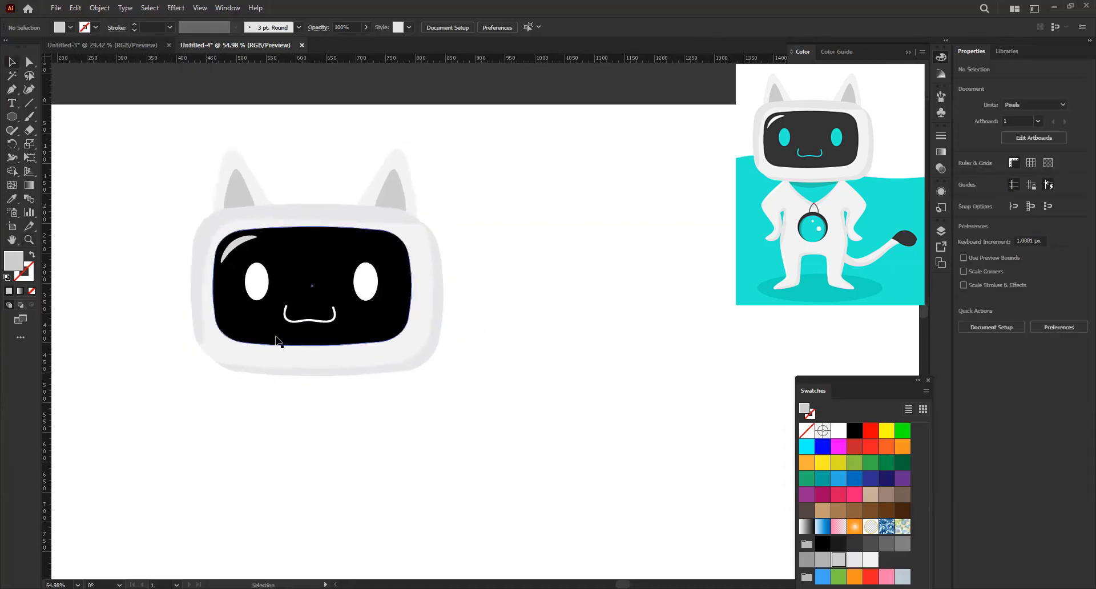
{"action": "double_click", "coordinate": [17, 268]}
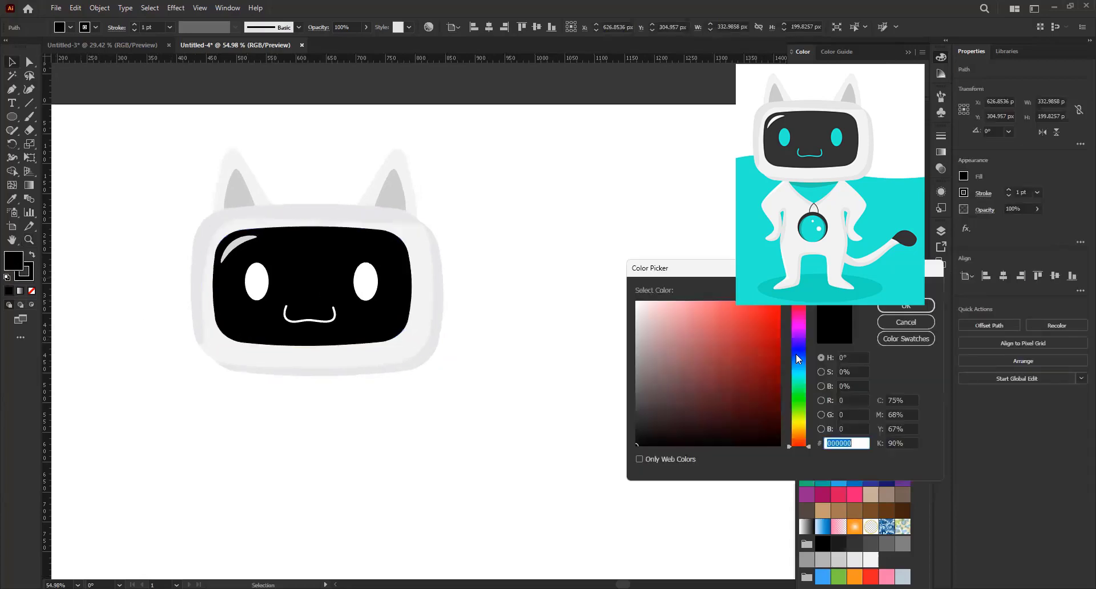
{"action": "mouse_move", "coordinate": [796, 354]}
{"action": "left_mouse_down"}
{"action": "mouse_move", "coordinate": [799, 370]}
{"action": "mouse_move", "coordinate": [764, 337]}
{"action": "mouse_move", "coordinate": [768, 324]}
{"action": "left_mouse_up"}
{"action": "left_click", "coordinate": [758, 344]}
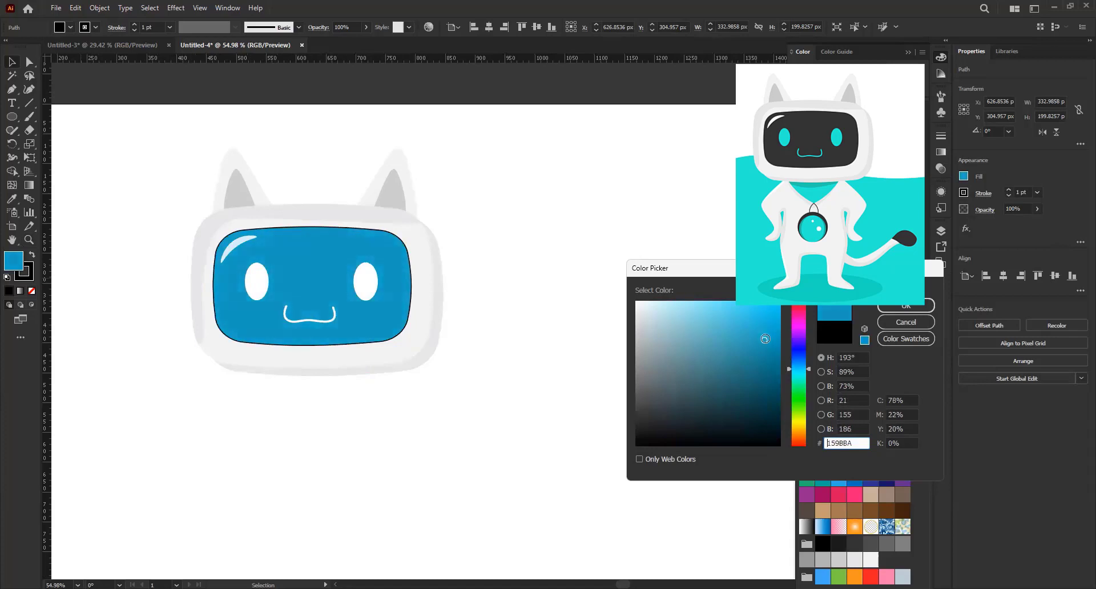
{"action": "left_click", "coordinate": [799, 377]}
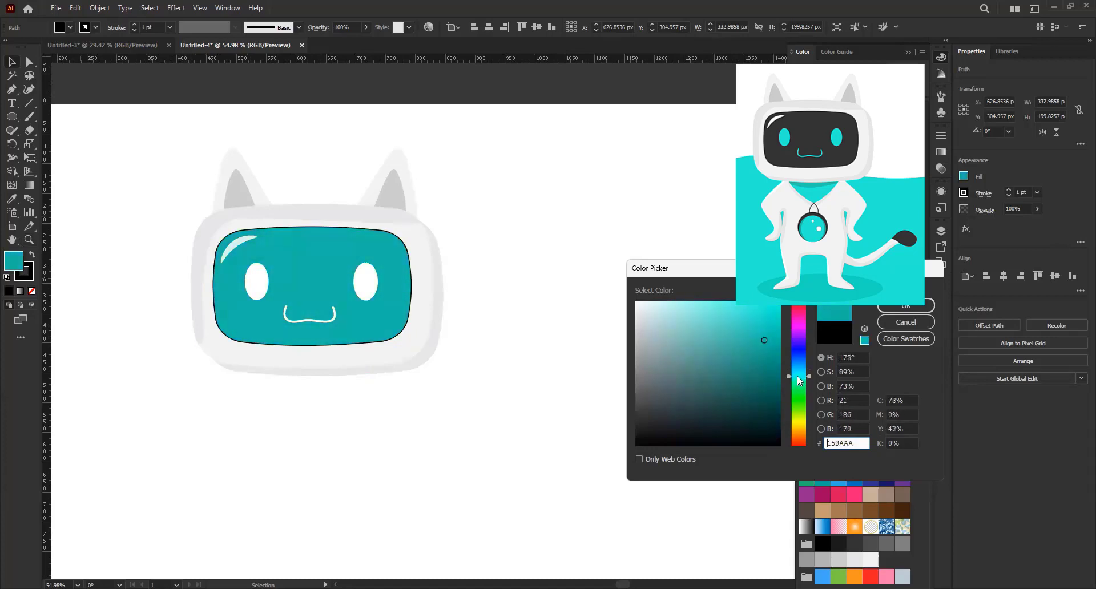
{"action": "left_click", "coordinate": [906, 308]}
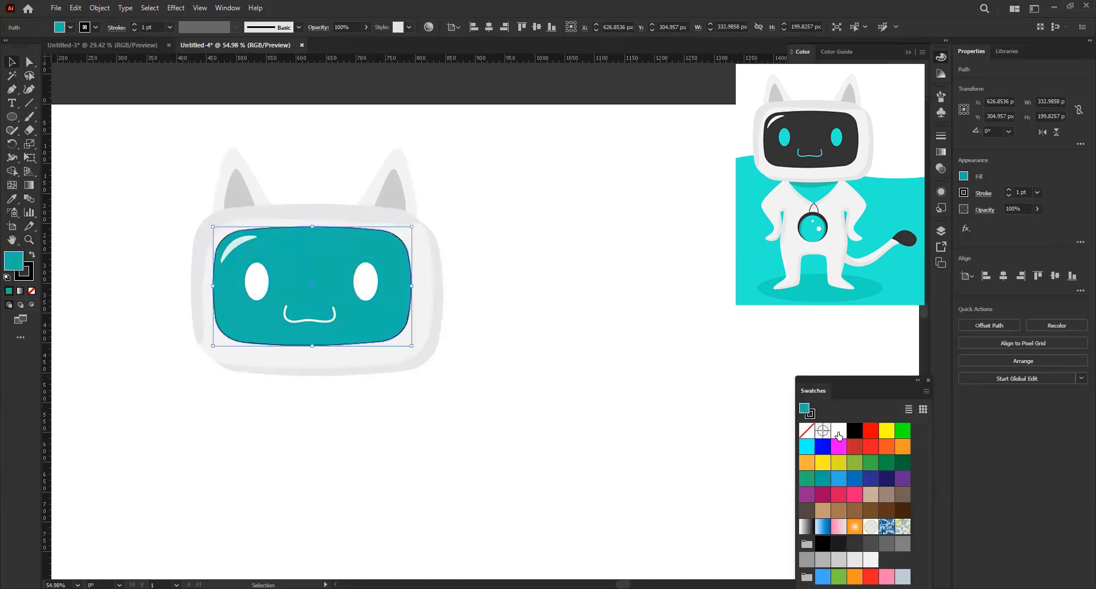
- Remove the visor's outline and pan the cat head higher in view
{"action": "left_click", "coordinate": [810, 417]}
{"action": "left_click", "coordinate": [803, 427]}
{"action": "left_click", "coordinate": [488, 380]}
{"action": "scroll", "coordinate": [189, 377], "scroll_direction": "right", "scroll_amount": 2}
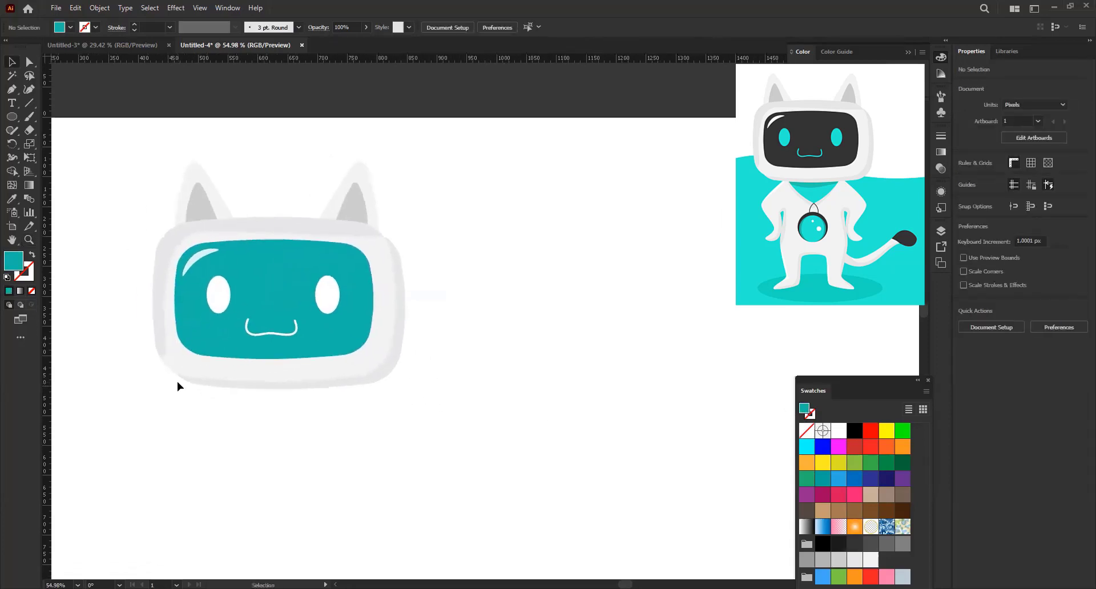
{"action": "mouse_move", "coordinate": [228, 349]}
{"action": "left_mouse_down"}
{"action": "mouse_move", "coordinate": [153, 430]}
{"action": "mouse_move", "coordinate": [184, 413]}
{"action": "mouse_move", "coordinate": [186, 393]}
{"action": "mouse_move", "coordinate": [269, 360]}
{"action": "left_mouse_up"}
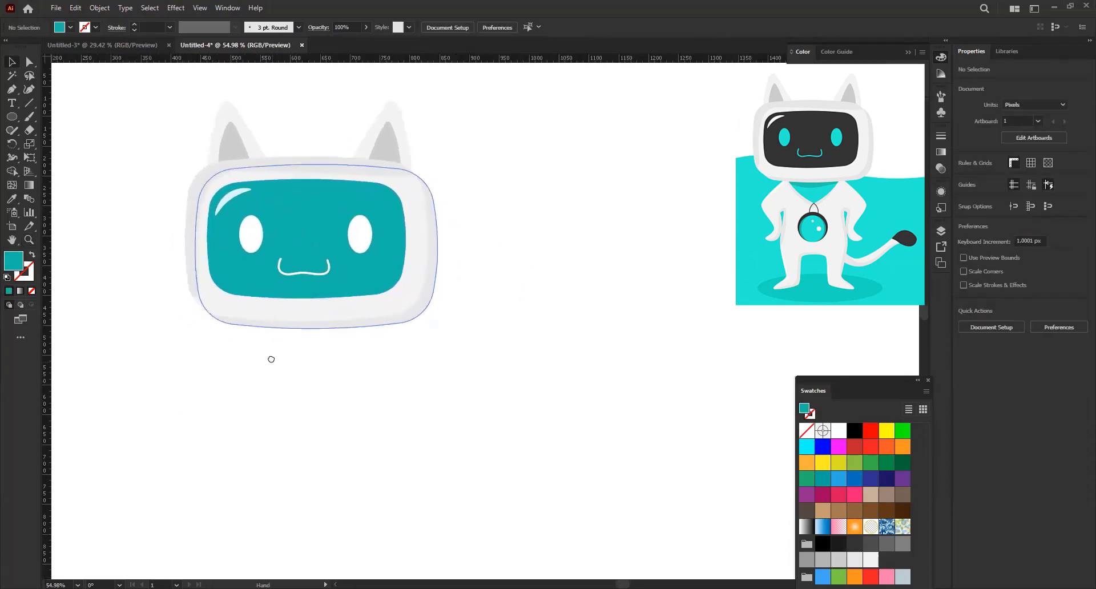
{"action": "left_click_drag", "start_coordinate": [342, 369], "coordinate": [256, 358]}
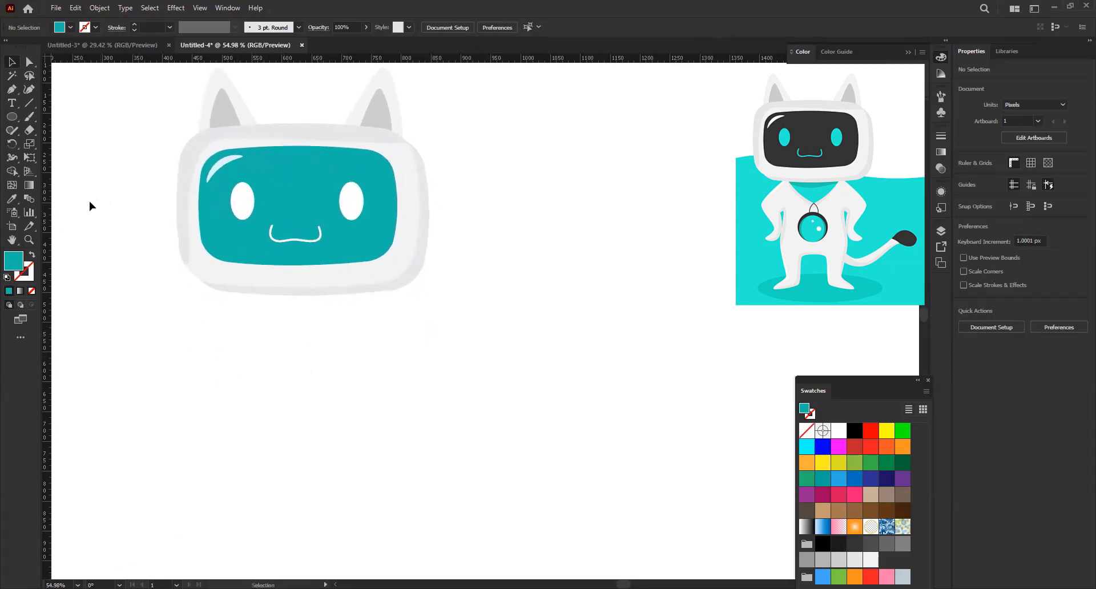
- With default fill and stroke, start the body outline under the helmet, curving to shoulder and elbow
{"action": "left_click", "coordinate": [11, 89]}
{"action": "left_click", "coordinate": [6, 278]}
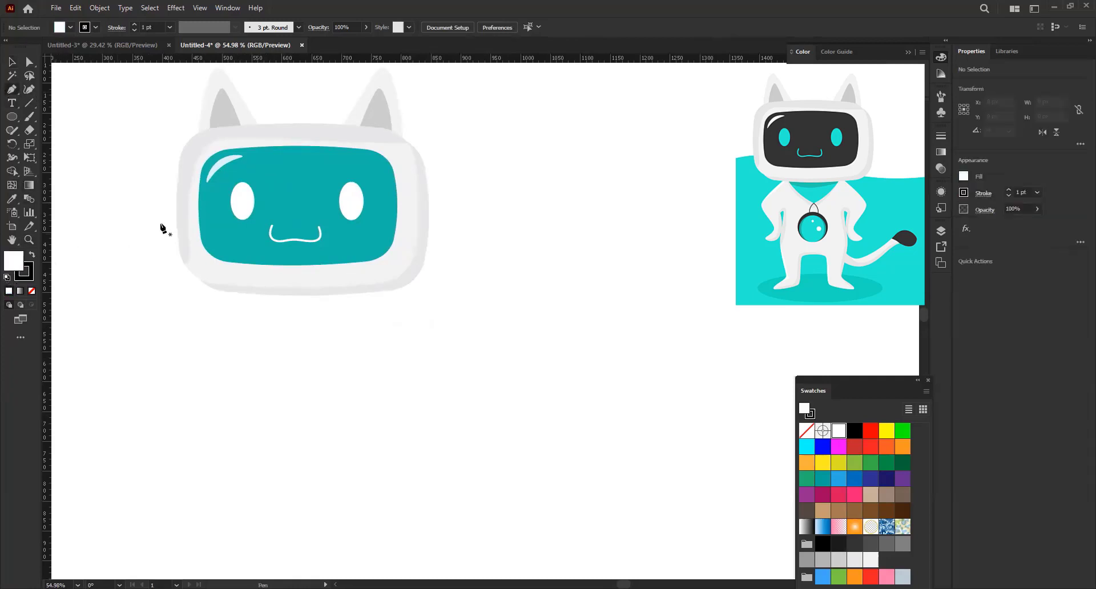
{"action": "scroll", "coordinate": [213, 313], "scroll_direction": "down", "scroll_amount": 2}
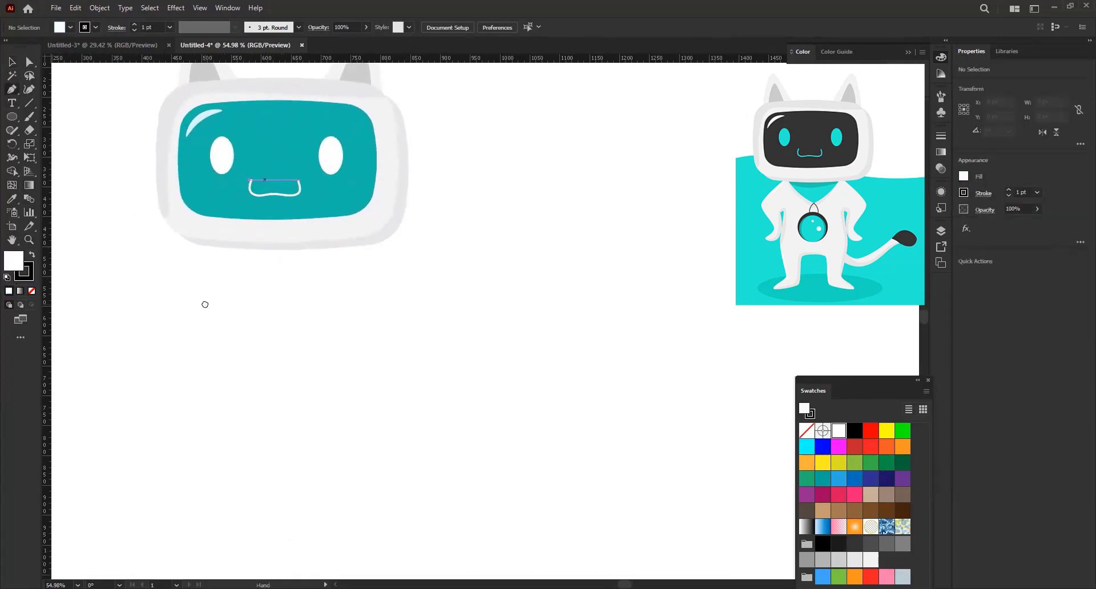
{"action": "left_click_drag", "start_coordinate": [203, 303], "coordinate": [220, 282]}
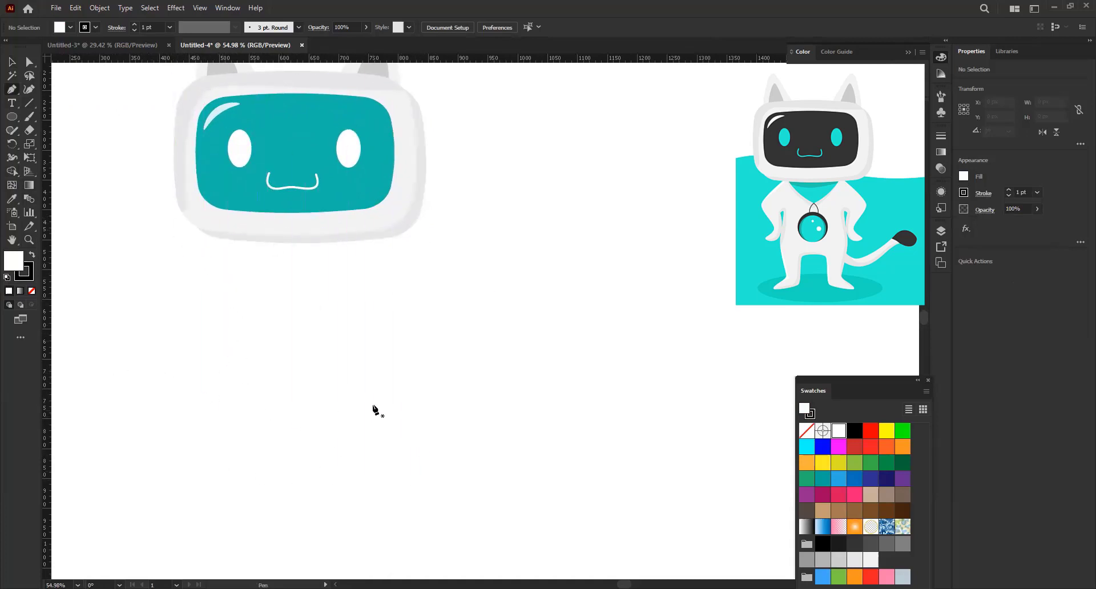
{"action": "left_click_drag", "start_coordinate": [361, 370], "coordinate": [247, 270]}
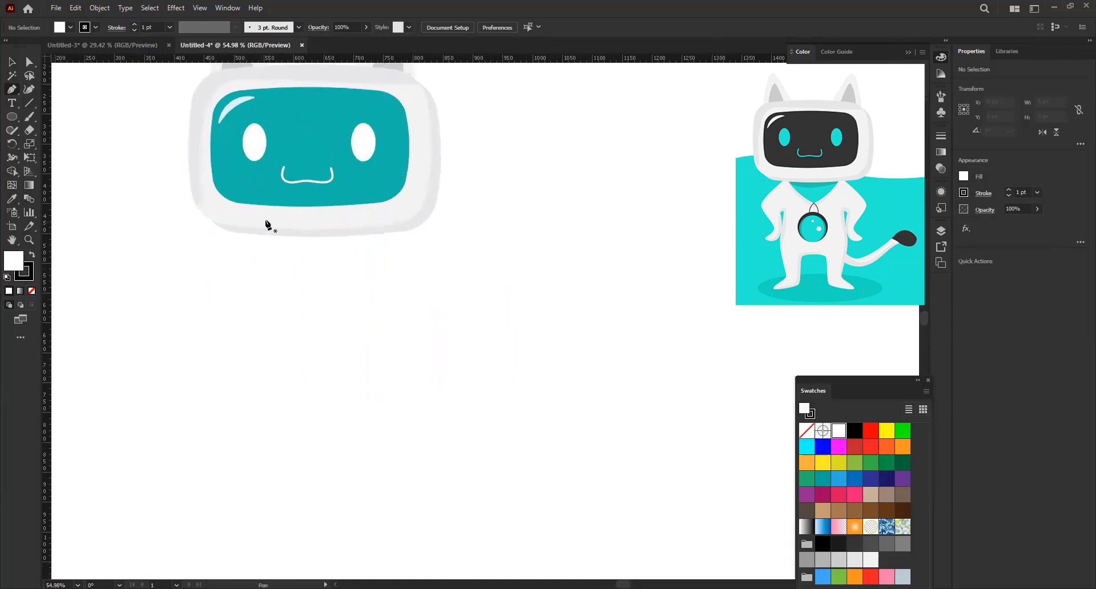
{"action": "left_click", "coordinate": [265, 218]}
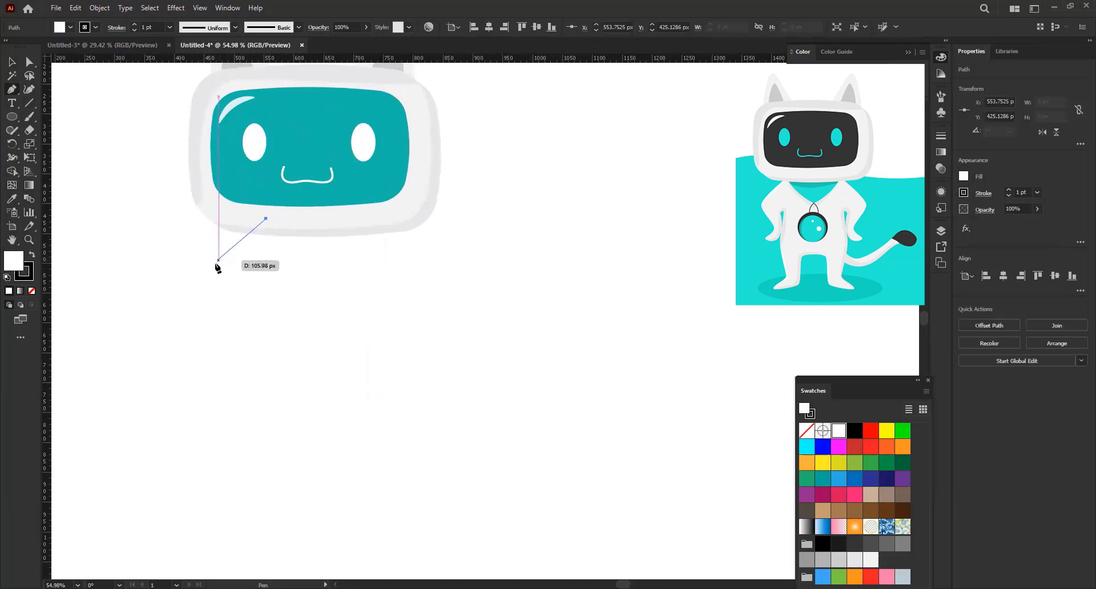
{"action": "left_click_drag", "start_coordinate": [208, 280], "coordinate": [201, 301]}
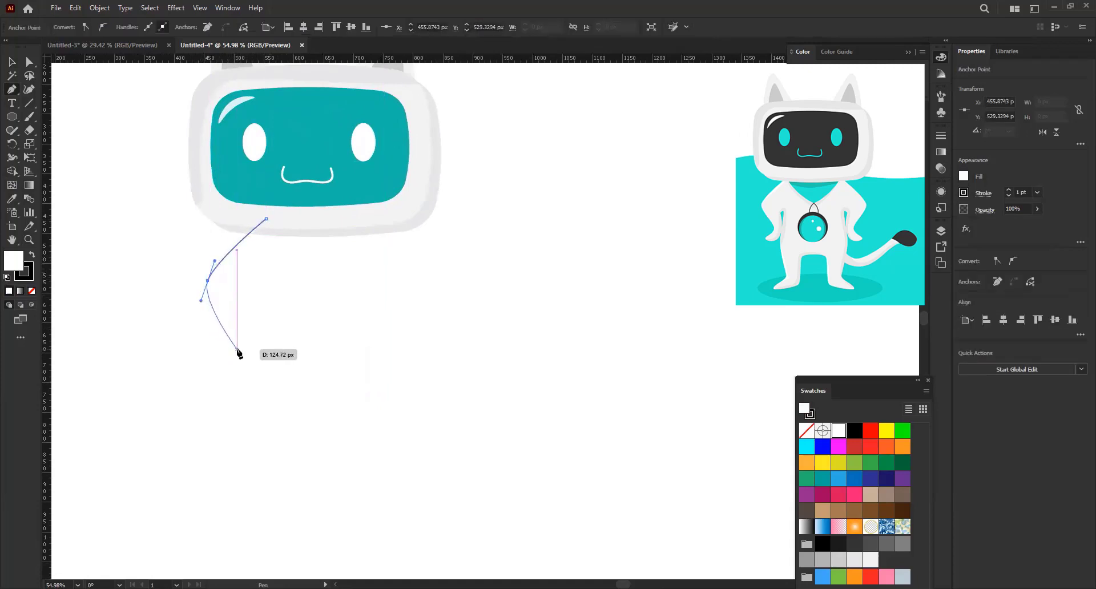
{"action": "mouse_move", "coordinate": [240, 351]}
{"action": "left_mouse_down"}
{"action": "mouse_move", "coordinate": [223, 383]}
{"action": "mouse_move", "coordinate": [261, 371]}
{"action": "left_mouse_up"}
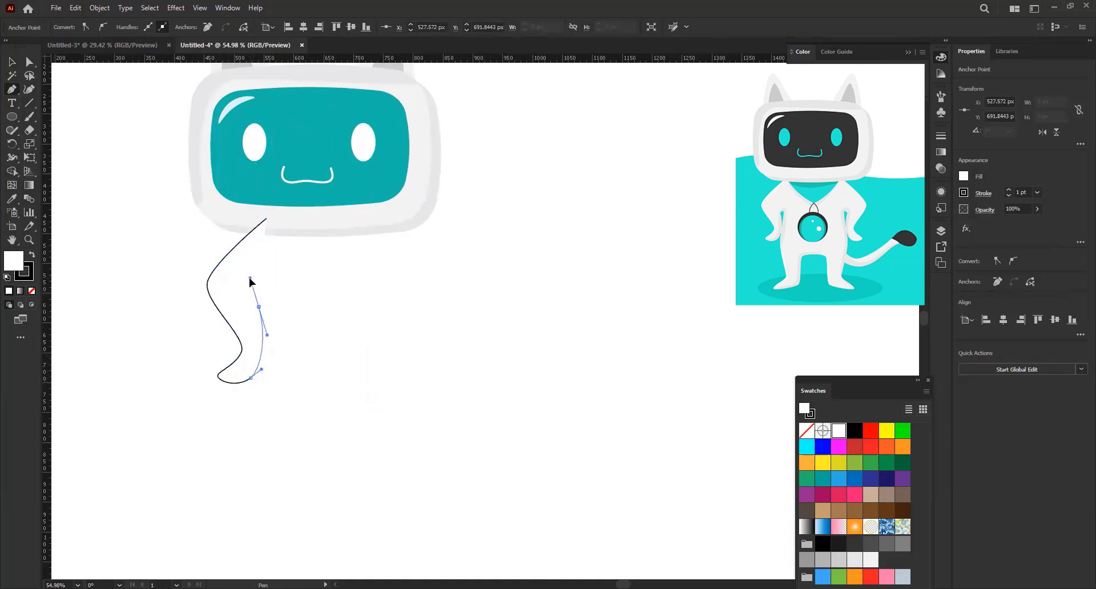
- Continue the outline down the leg, around the heel, sole and toe, ending at the centre line
{"action": "mouse_move", "coordinate": [250, 281]}
{"action": "left_mouse_down"}
{"action": "mouse_move", "coordinate": [270, 372]}
{"action": "mouse_move", "coordinate": [258, 377]}
{"action": "mouse_move", "coordinate": [249, 435]}
{"action": "mouse_move", "coordinate": [275, 486]}
{"action": "left_mouse_up"}
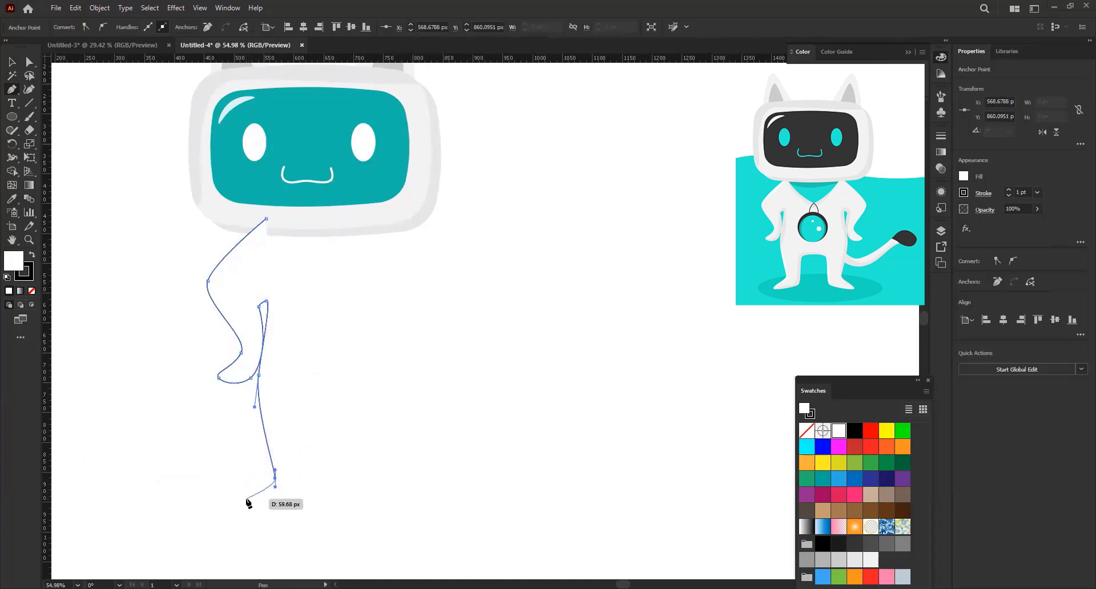
{"action": "right_click", "coordinate": [243, 503]}
{"action": "left_click", "coordinate": [240, 502]}
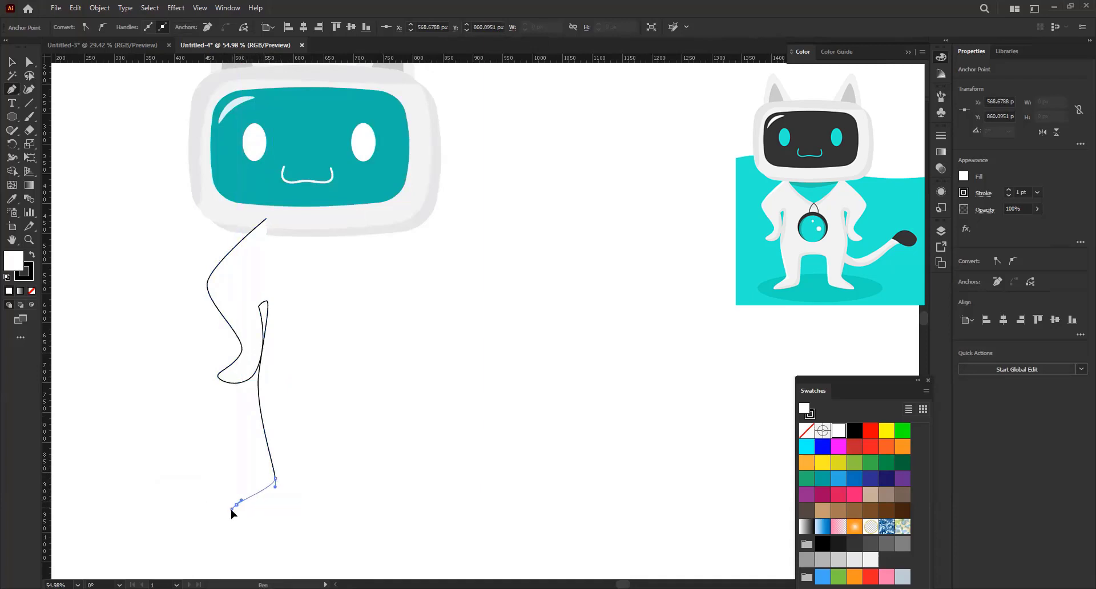
{"action": "left_click_drag", "start_coordinate": [232, 509], "coordinate": [239, 521]}
{"action": "left_click", "coordinate": [242, 519]}
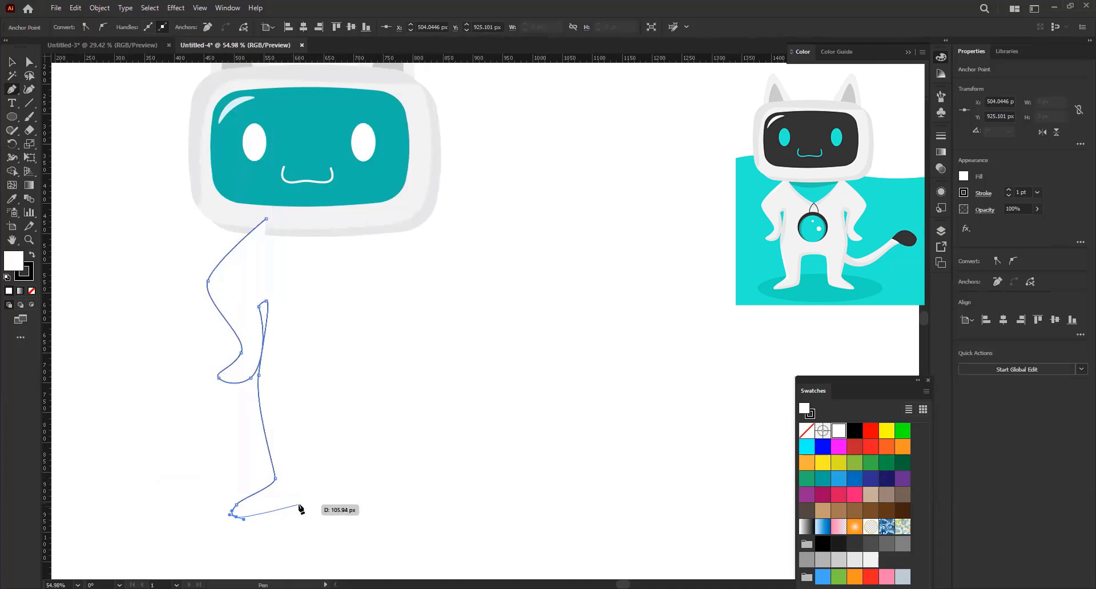
{"action": "left_click_drag", "start_coordinate": [240, 512], "coordinate": [242, 518]}
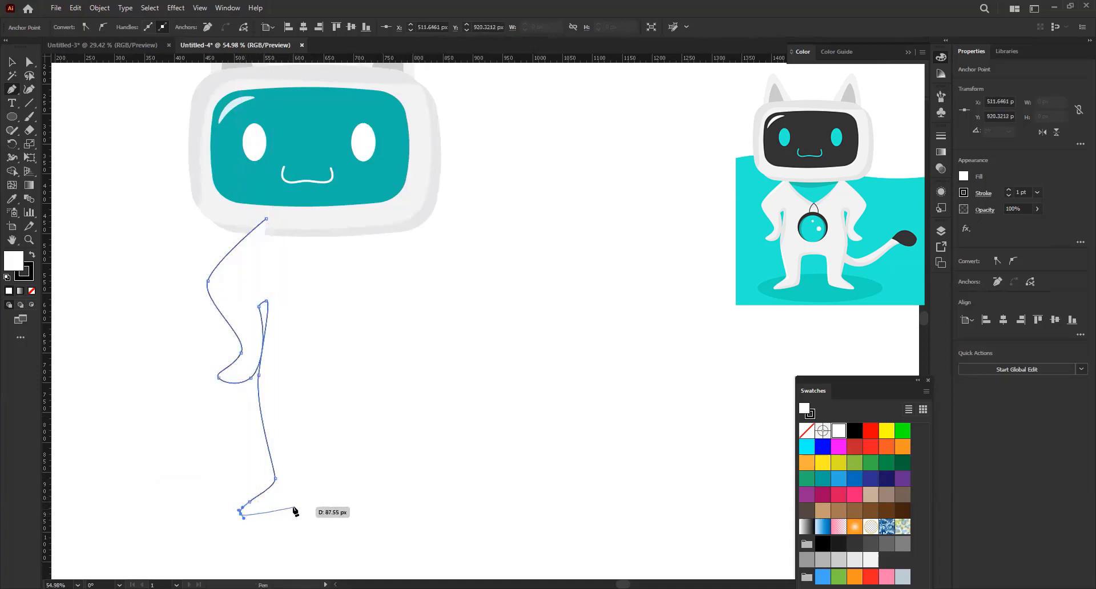
{"action": "left_click_drag", "start_coordinate": [308, 503], "coordinate": [318, 496]}
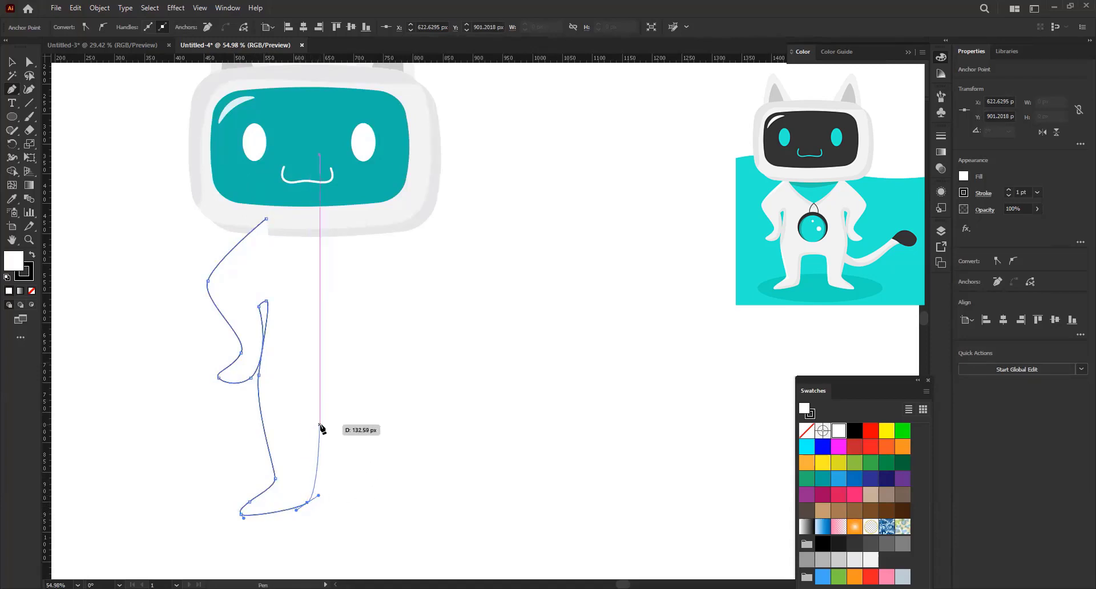
{"action": "left_click_drag", "start_coordinate": [320, 424], "coordinate": [328, 421]}
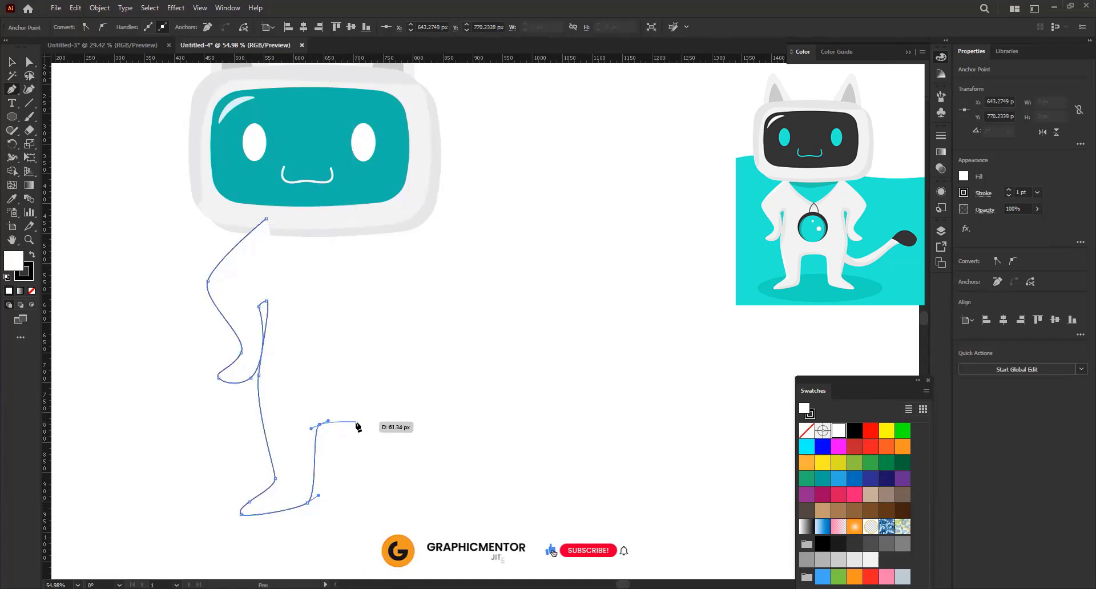
{"action": "left_click", "coordinate": [352, 420]}
{"action": "key", "text": "v"}
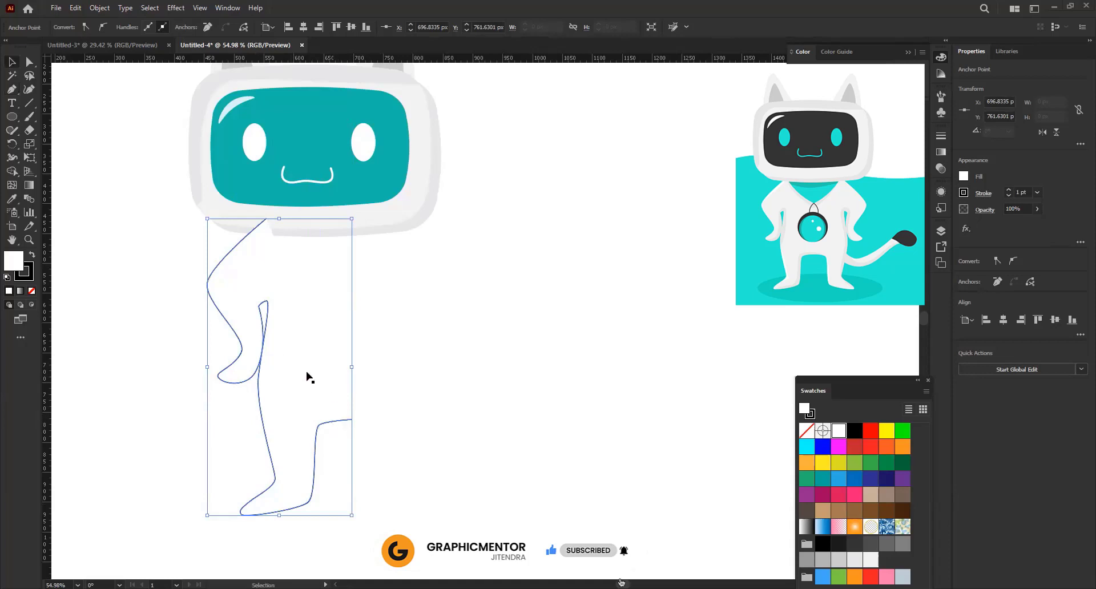
- Select the half-body outline, undoing an accidental move
{"action": "key", "text": "a"}
{"action": "left_click_drag", "start_coordinate": [309, 377], "coordinate": [297, 390]}
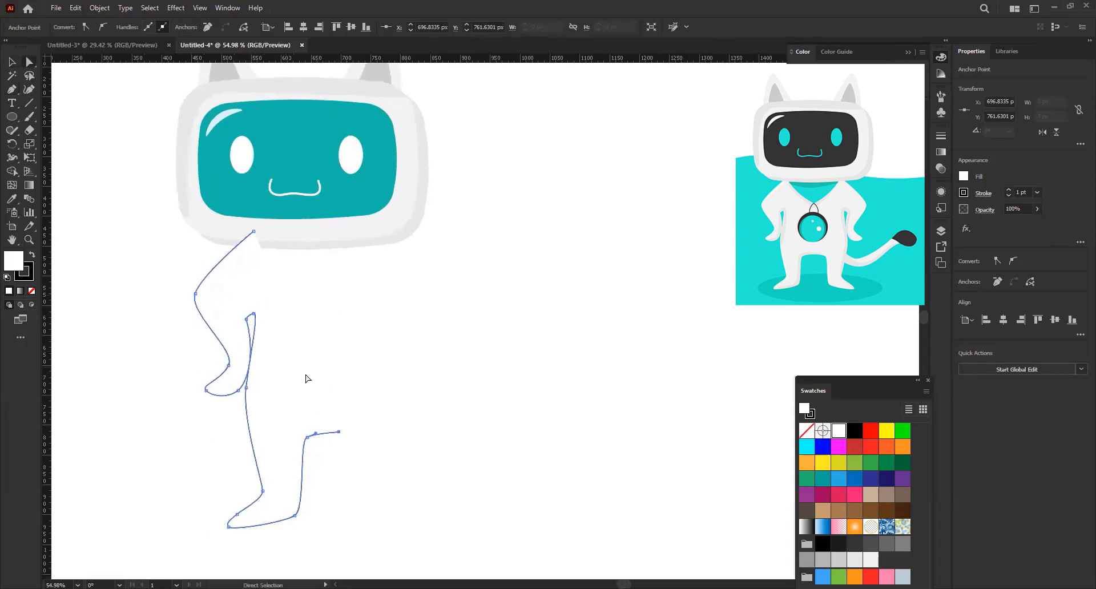
{"action": "left_click", "coordinate": [339, 432], "text": "ctrl"}
{"action": "mouse_move", "coordinate": [306, 434]}
{"action": "left_mouse_down"}
{"action": "mouse_move", "coordinate": [317, 451]}
{"action": "mouse_move", "coordinate": [298, 443]}
{"action": "left_mouse_up"}
{"action": "key", "text": "ctrl+z"}
{"action": "scroll", "coordinate": [245, 422], "scroll_direction": "up", "scroll_amount": 1}
{"action": "scroll", "coordinate": [245, 422], "scroll_direction": "right", "scroll_amount": 1}
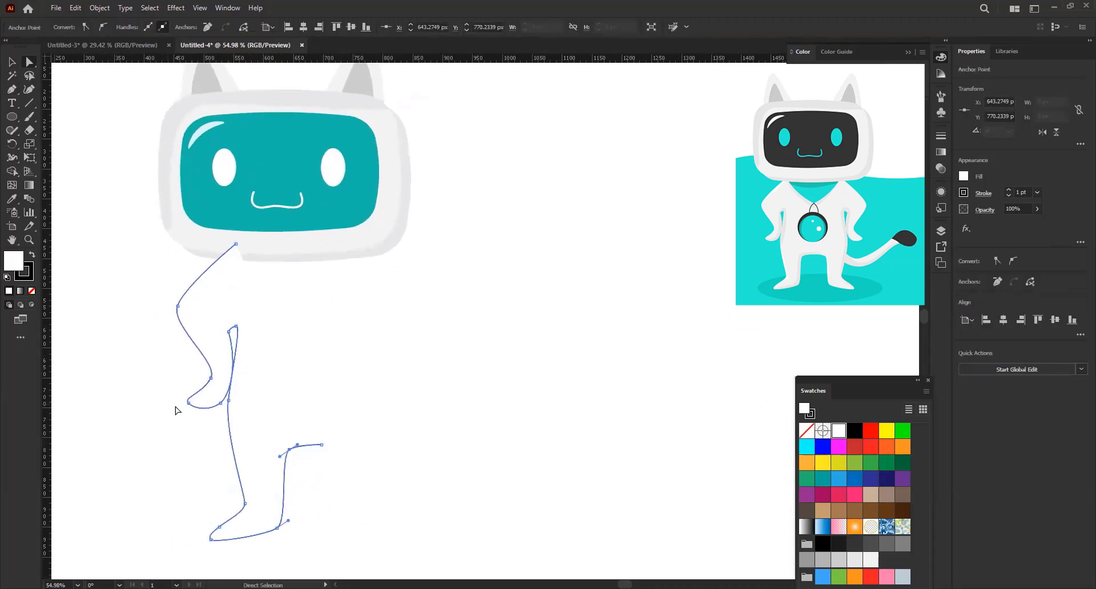
- Alt-drag a copy of the half-body outline, flip it horizontally, and align it with the original
{"action": "key", "text": "v"}
{"action": "left_click", "coordinate": [144, 398]}
{"action": "scroll", "coordinate": [144, 398], "scroll_direction": "right", "scroll_amount": 1}
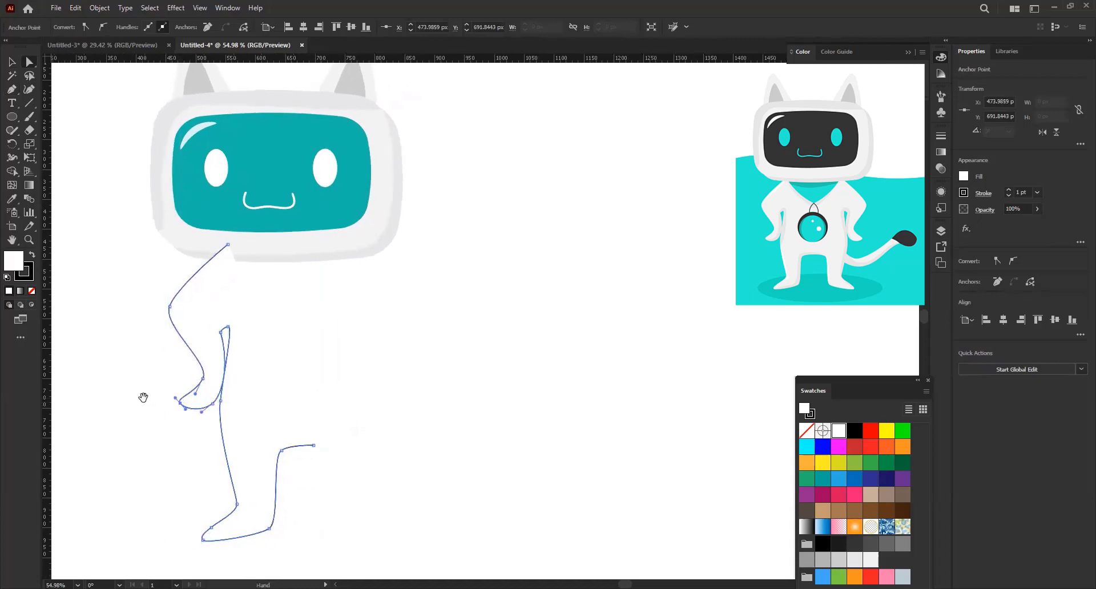
{"action": "left_click", "coordinate": [174, 328]}
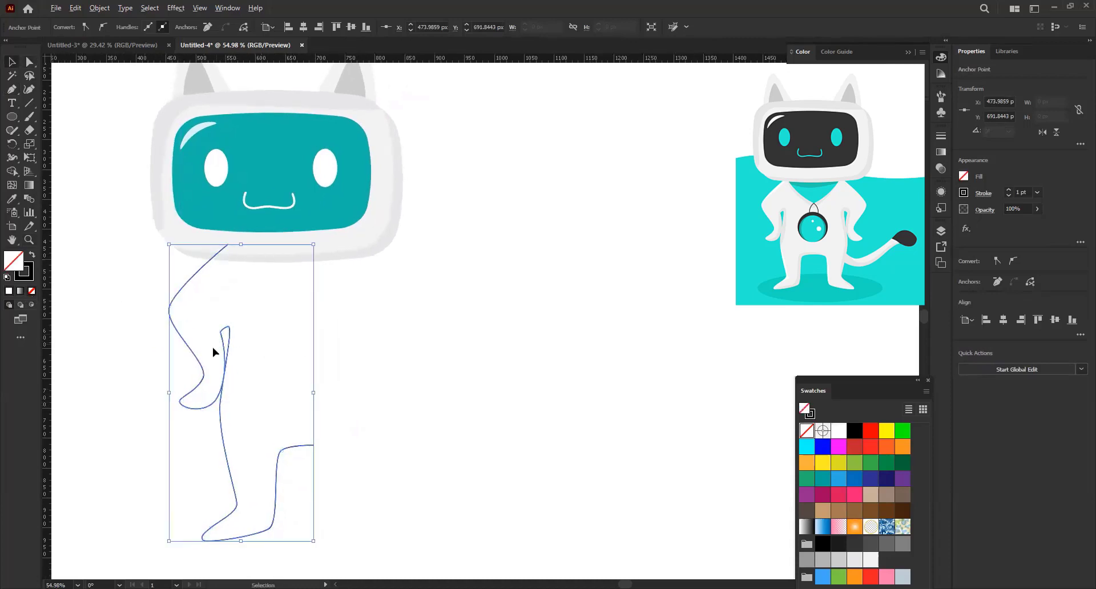
{"action": "left_click_drag", "start_coordinate": [228, 358], "coordinate": [375, 361]}
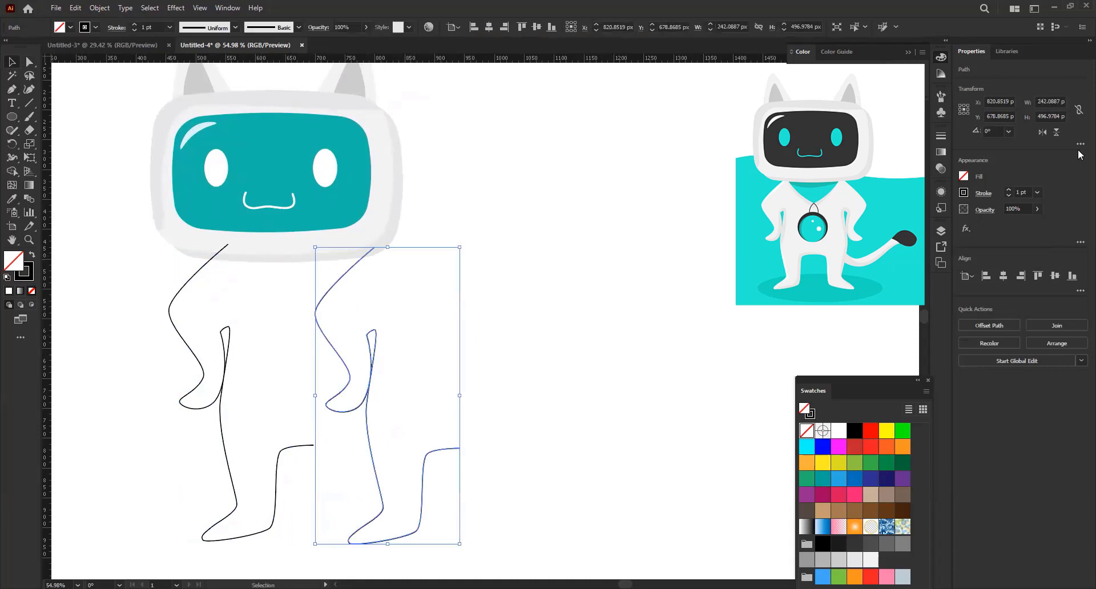
{"action": "left_click", "coordinate": [1042, 132]}
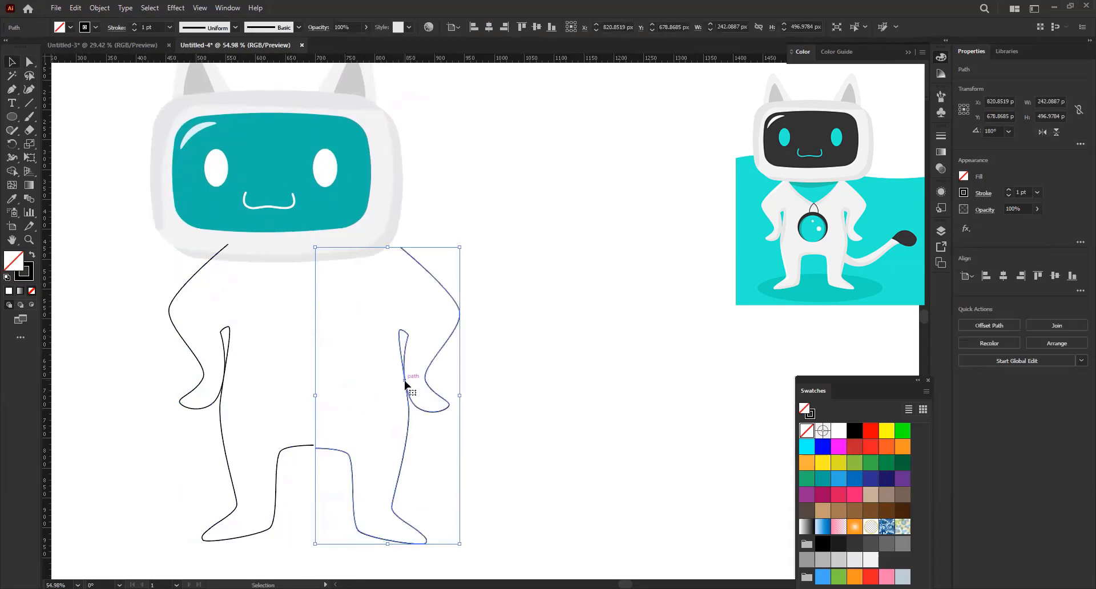
{"action": "left_click_drag", "start_coordinate": [405, 384], "coordinate": [360, 369]}
- Join the two body halves at the crotch anchors and connect the shoulder anchors at the neck
{"action": "left_click", "coordinate": [296, 443]}
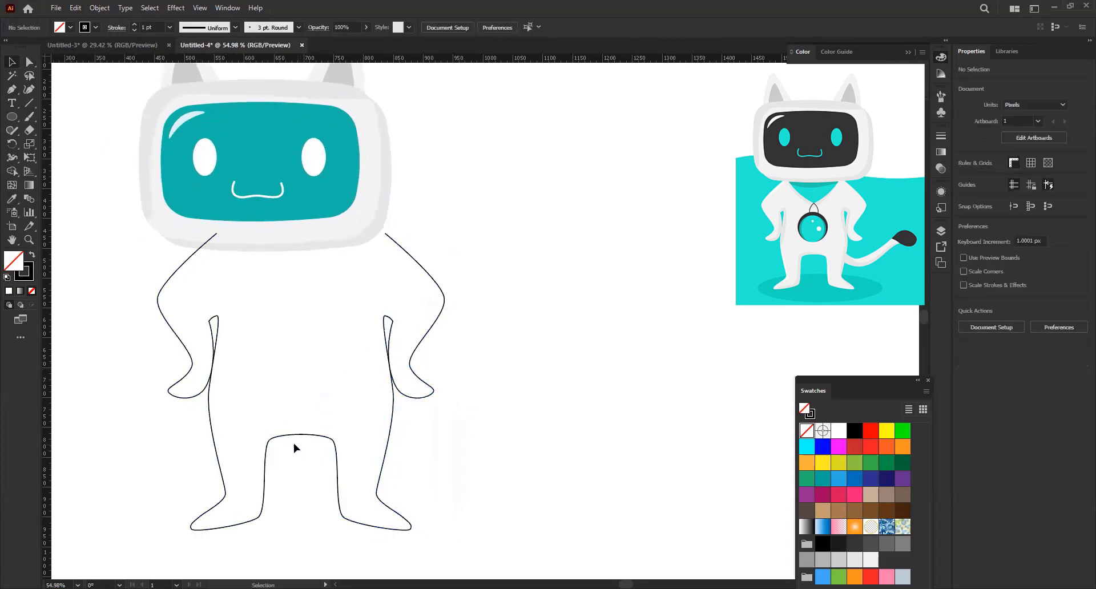
{"action": "left_click", "coordinate": [276, 436]}
{"action": "key", "text": "a"}
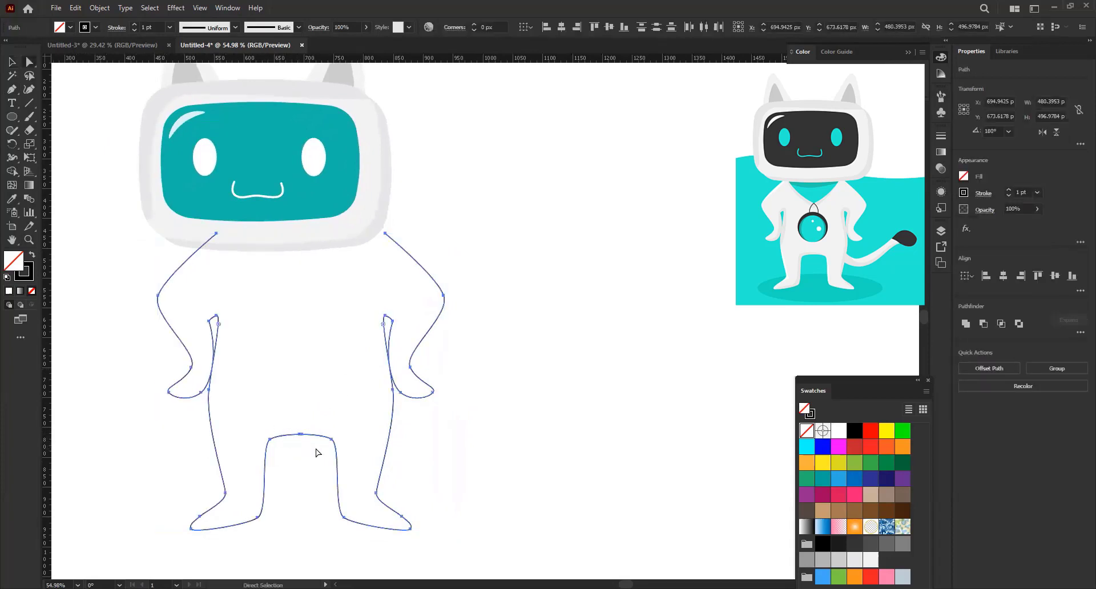
{"action": "left_click_drag", "start_coordinate": [317, 448], "coordinate": [291, 432]}
{"action": "scroll", "coordinate": [313, 441], "scroll_direction": "right", "scroll_amount": 1}
{"action": "scroll", "coordinate": [228, 285], "scroll_direction": "up", "scroll_amount": 2}
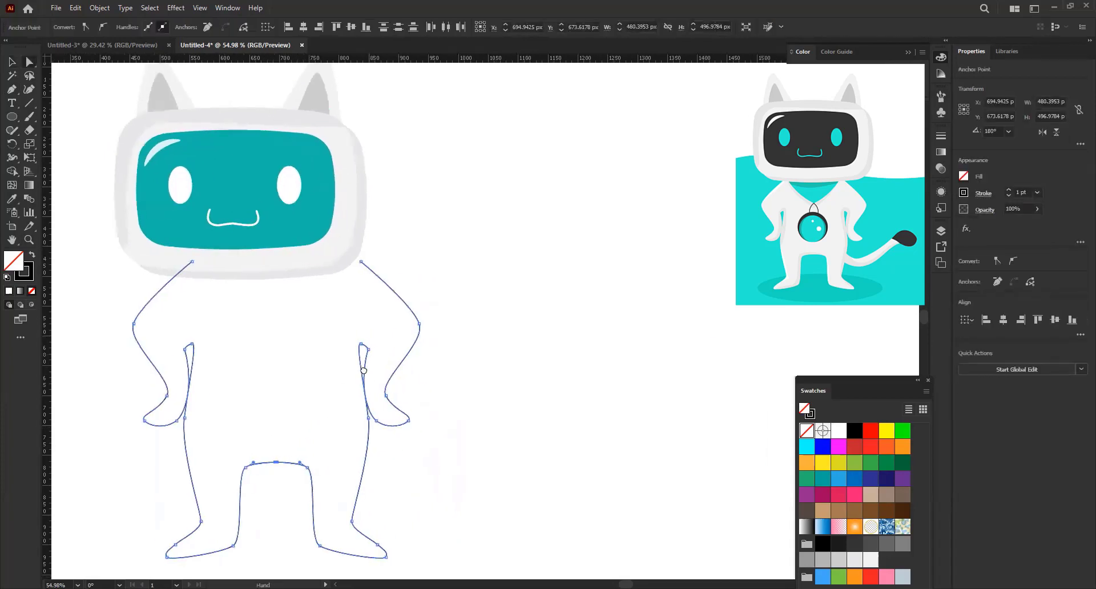
{"action": "scroll", "coordinate": [178, 202], "scroll_direction": "up", "scroll_amount": 1}
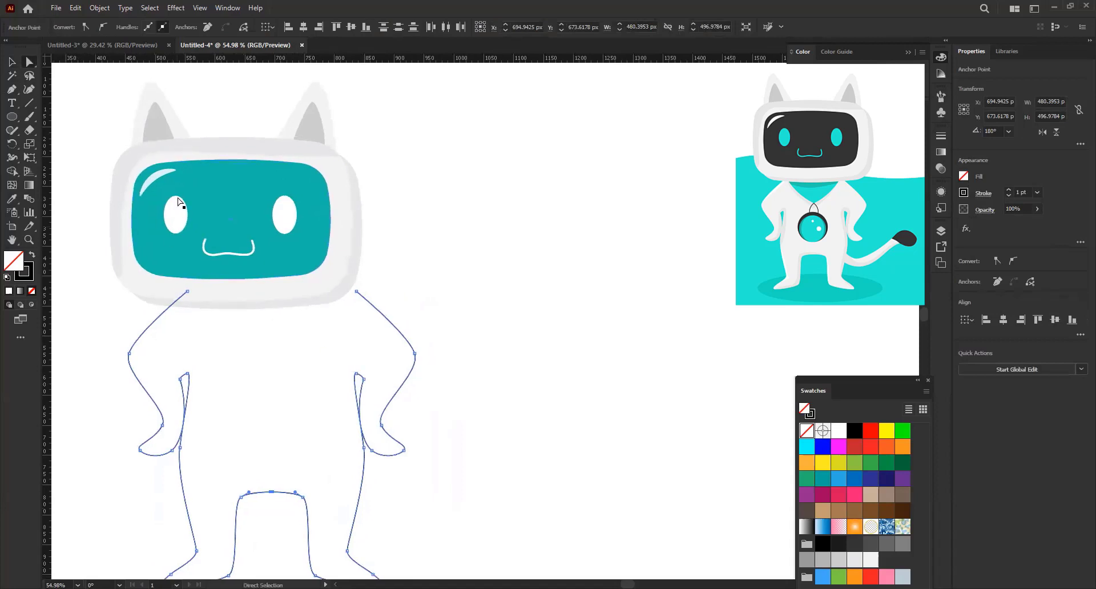
{"action": "left_click", "coordinate": [188, 292]}
{"action": "left_click", "coordinate": [357, 291]}
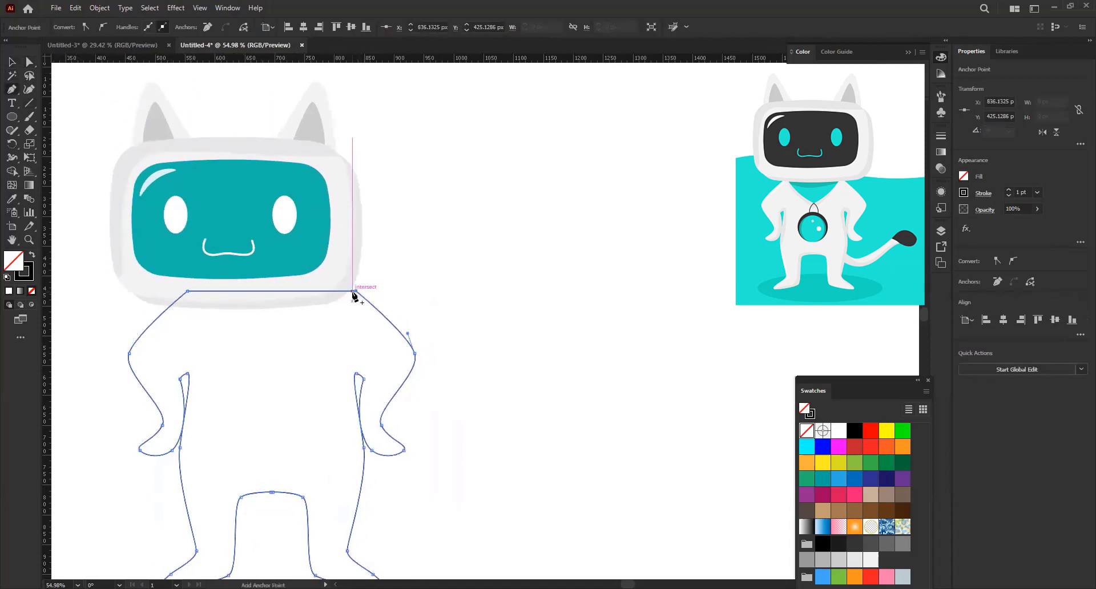
- Shrink the joined body slightly and move it snugly under the helmet
{"action": "left_click_drag", "start_coordinate": [468, 314], "coordinate": [501, 302]}
{"action": "key", "text": "v"}
{"action": "left_click_drag", "start_coordinate": [396, 367], "coordinate": [372, 366]}
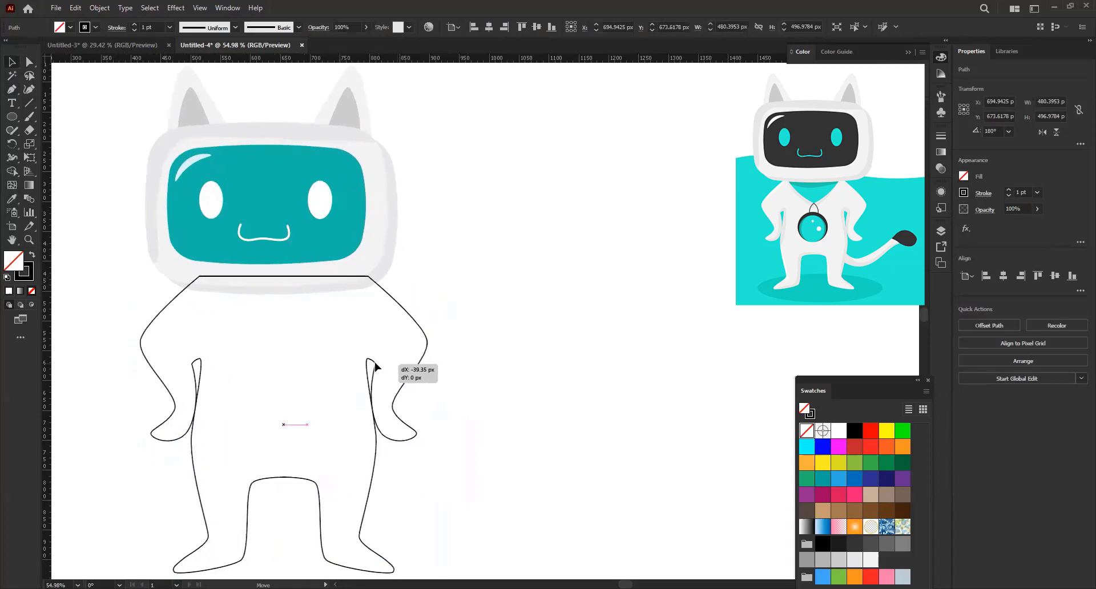
{"action": "mouse_move", "coordinate": [427, 425]}
{"action": "left_mouse_down"}
{"action": "mouse_move", "coordinate": [393, 425]}
{"action": "mouse_move", "coordinate": [356, 394]}
{"action": "left_mouse_up"}
{"action": "left_click", "coordinate": [377, 406]}
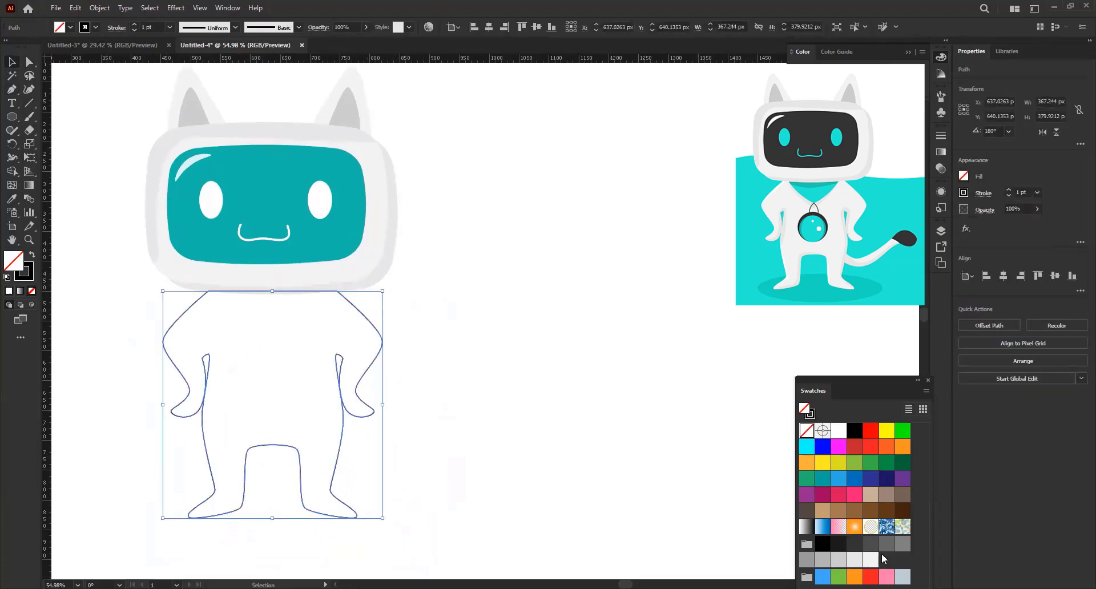
- Fill the body light grey and remove its outline stroke
{"action": "left_click", "coordinate": [871, 560]}
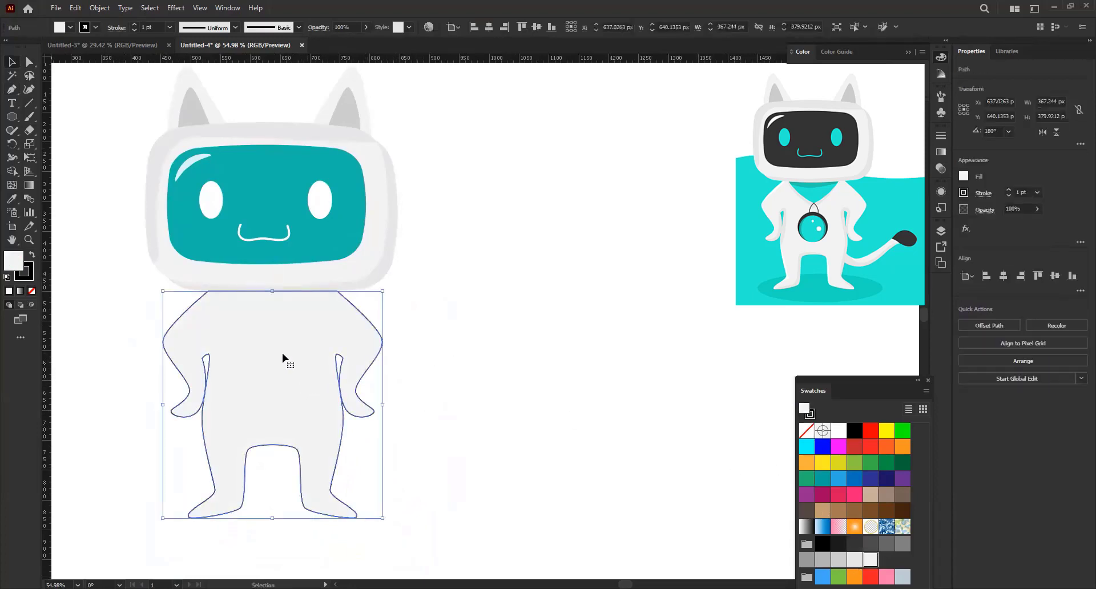
{"action": "left_click", "coordinate": [802, 434]}
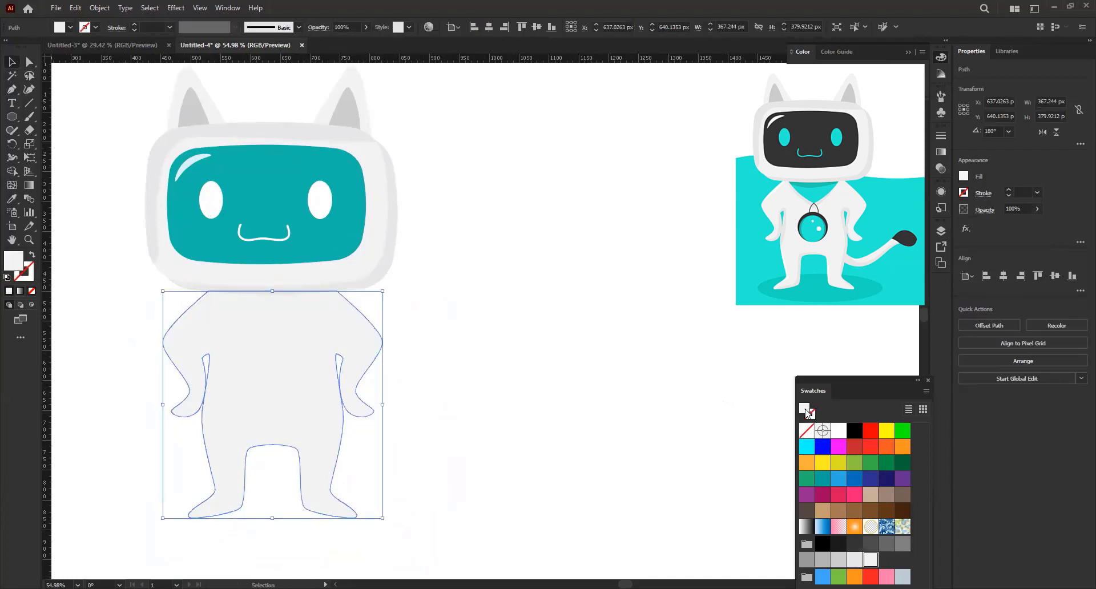
{"action": "left_click", "coordinate": [572, 408]}
{"action": "left_click_drag", "start_coordinate": [223, 335], "coordinate": [215, 325]}
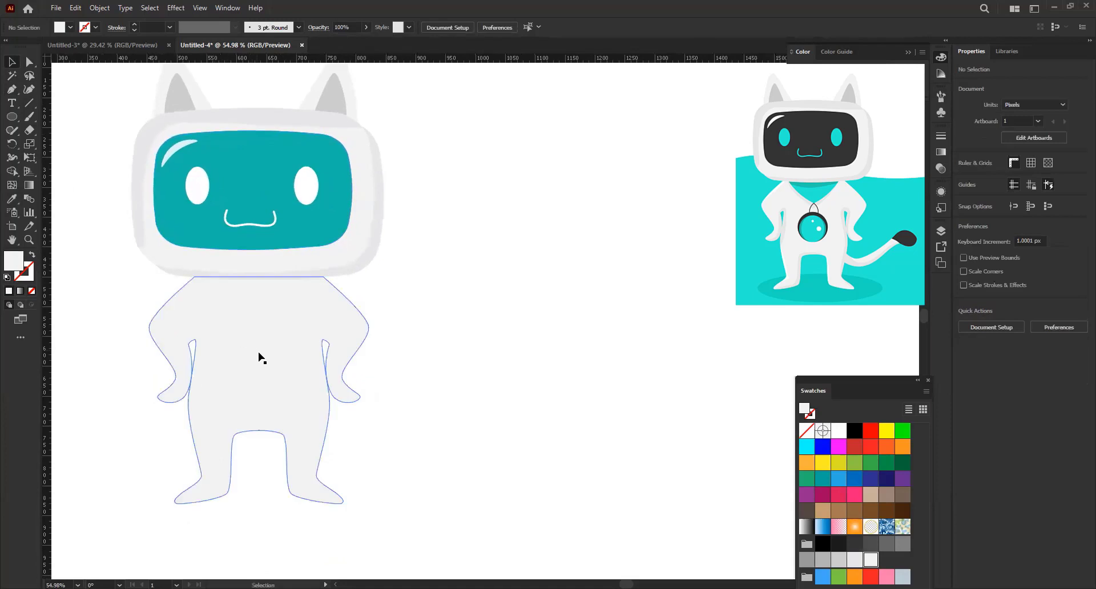
{"action": "scroll", "coordinate": [319, 370], "scroll_direction": "down", "scroll_amount": 1}
{"action": "scroll", "coordinate": [320, 370], "scroll_direction": "right", "scroll_amount": 2}
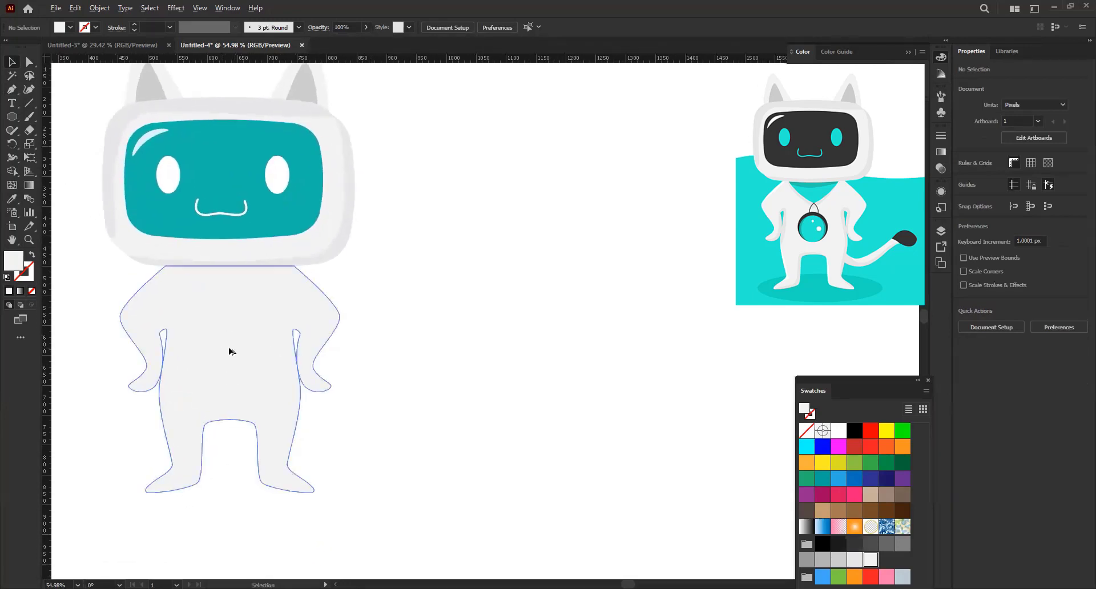
- Paste a pale grey copy of the body, then set Draw Inside mode with the Pen tool
{"action": "key", "text": "ctrl+v"}
{"action": "key", "text": "ctrl+z"}
{"action": "key", "text": "ctrl+f"}
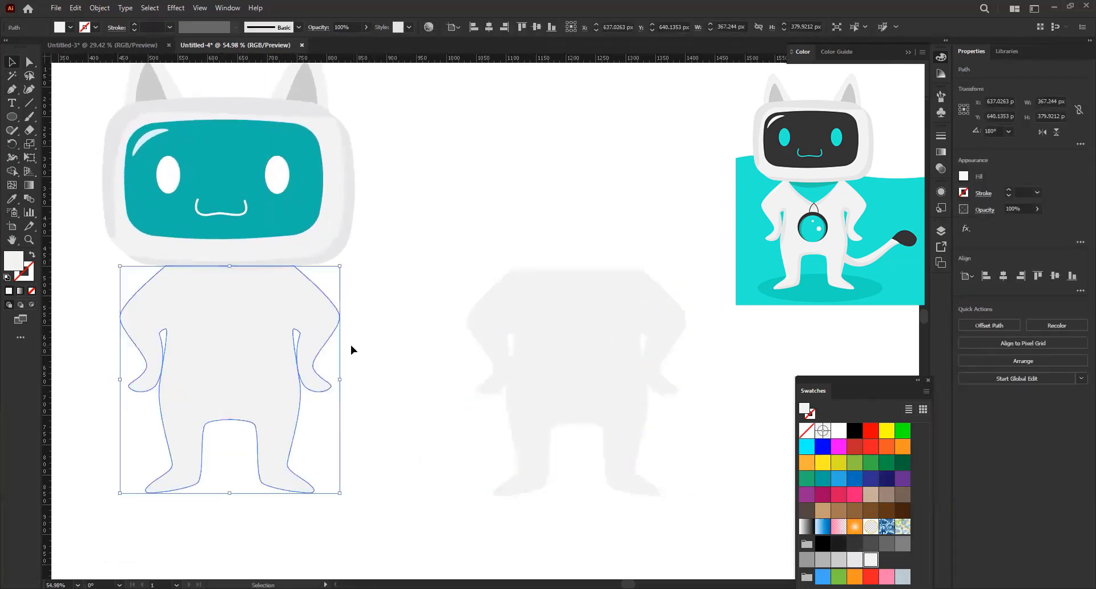
{"action": "left_click", "coordinate": [31, 305]}
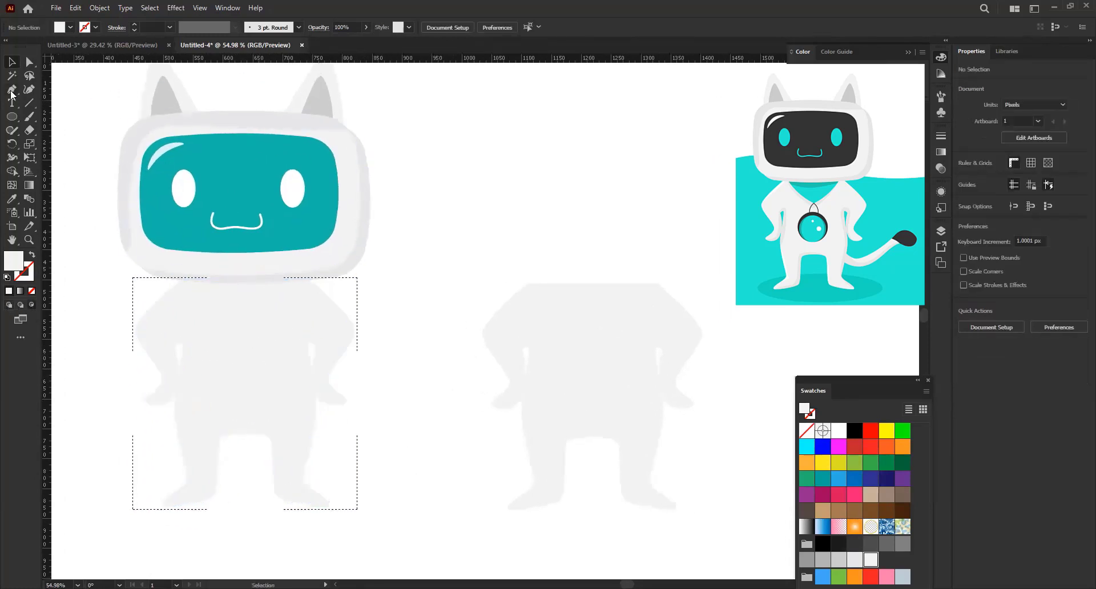
{"action": "left_click", "coordinate": [11, 91]}
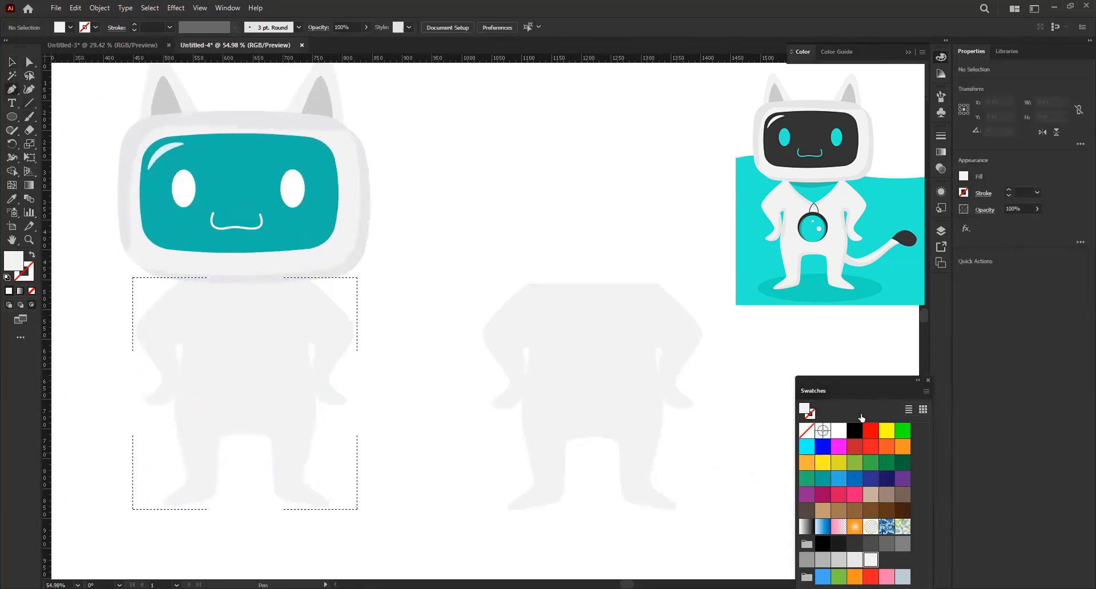
- Swap fill and stroke, then trace a closed curved shading shape inside the left arm
{"action": "left_click_drag", "start_coordinate": [861, 417], "coordinate": [824, 321]}
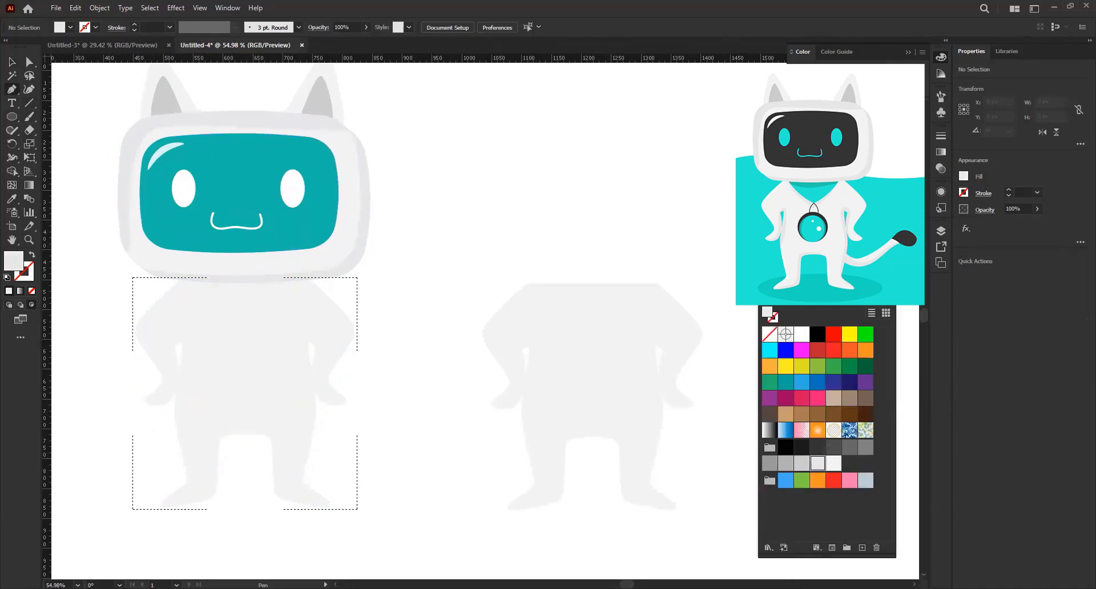
{"action": "left_click", "coordinate": [31, 257]}
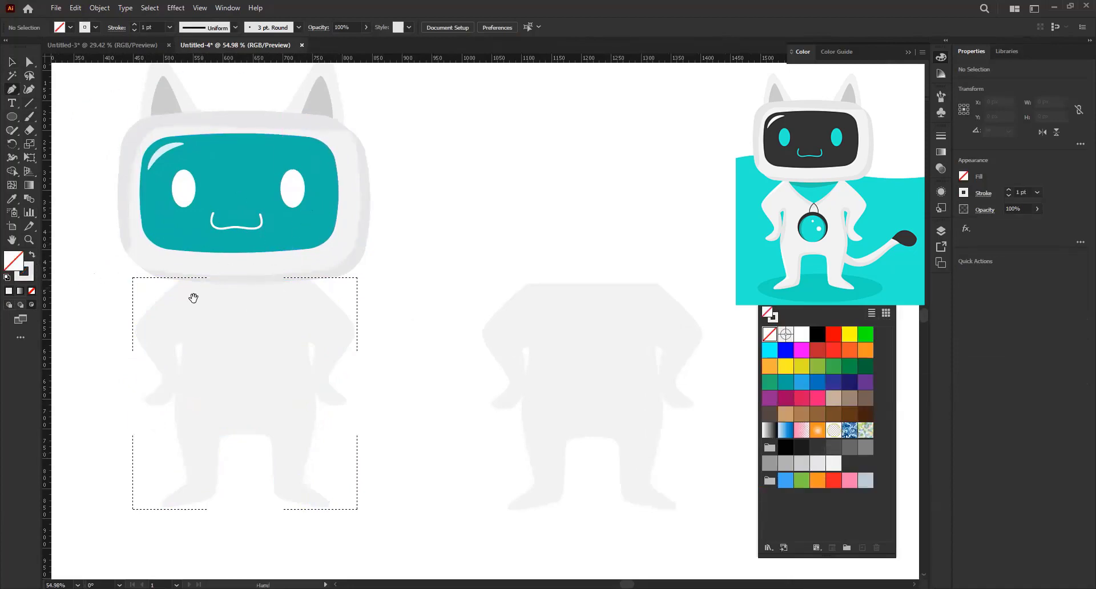
{"action": "left_click_drag", "start_coordinate": [193, 298], "coordinate": [203, 281]}
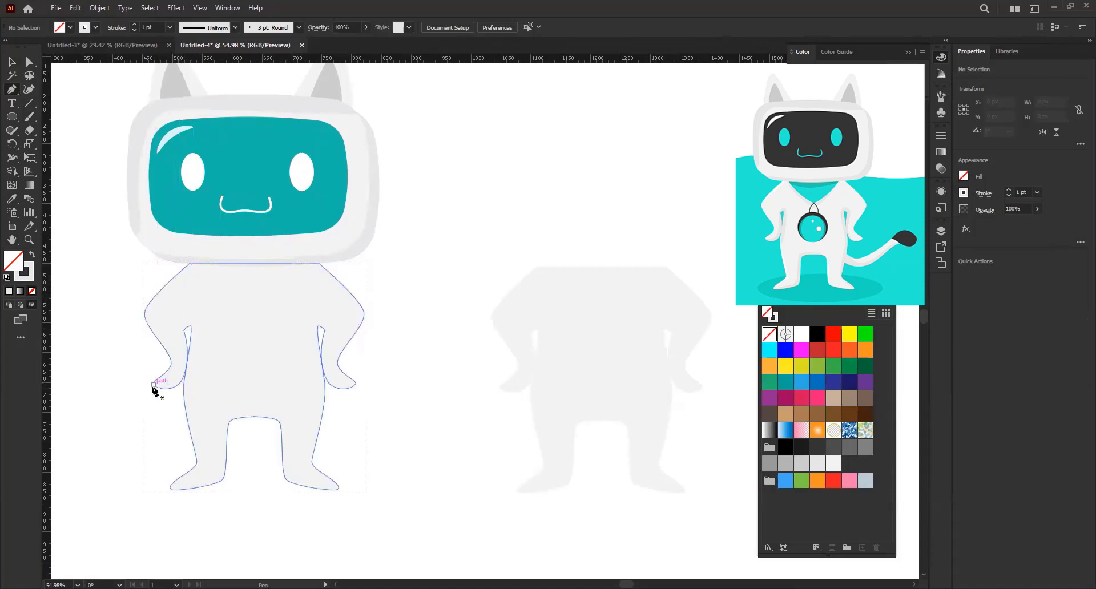
{"action": "left_click_drag", "start_coordinate": [153, 385], "coordinate": [180, 375]}
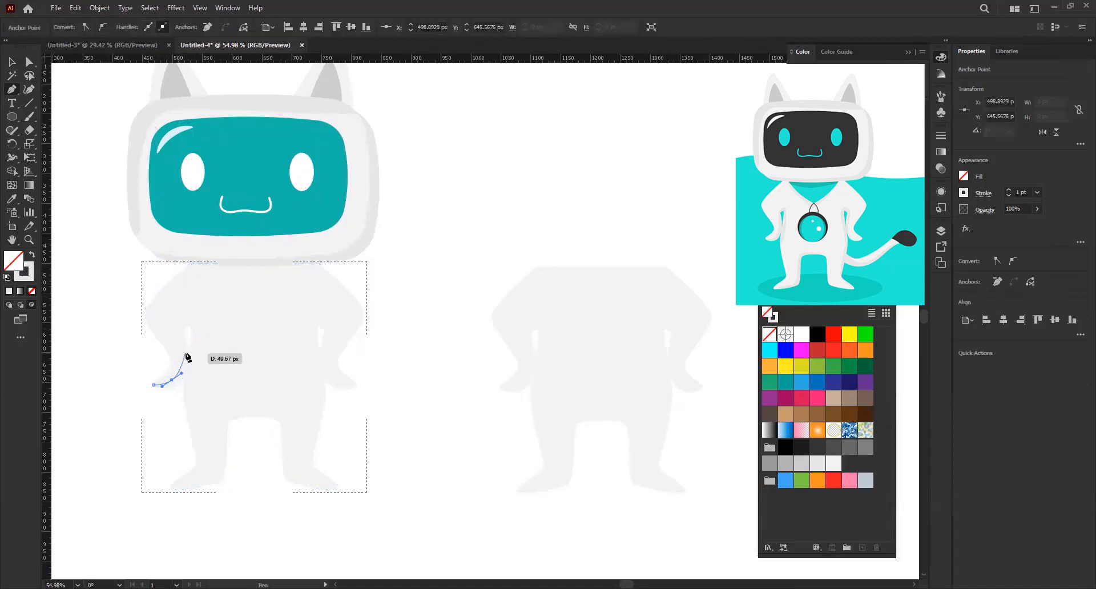
{"action": "left_click_drag", "start_coordinate": [180, 332], "coordinate": [200, 326]}
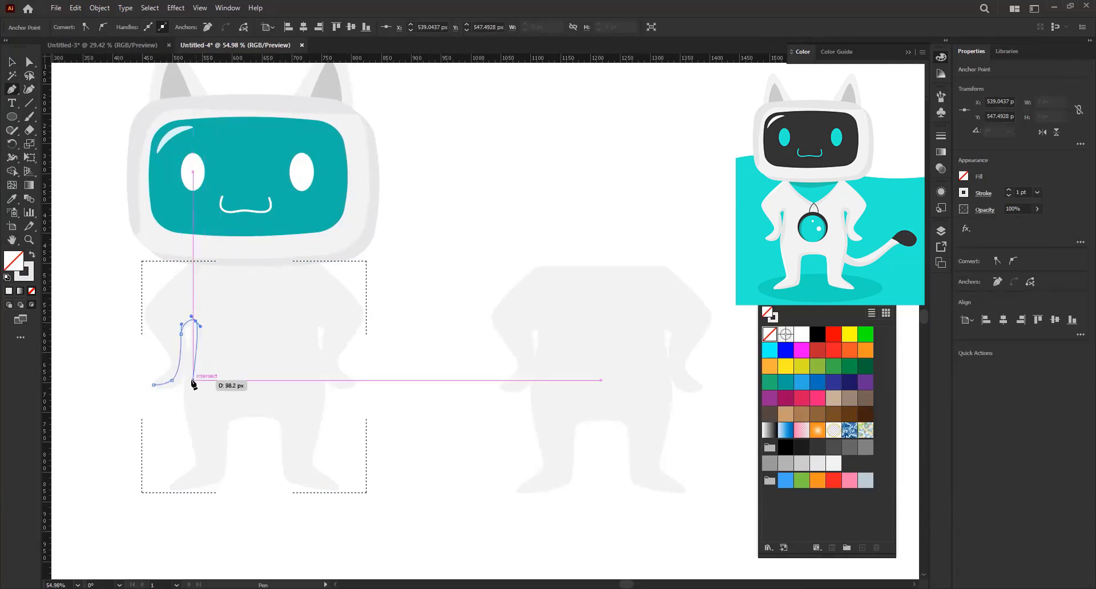
{"action": "left_click_drag", "start_coordinate": [179, 405], "coordinate": [164, 409]}
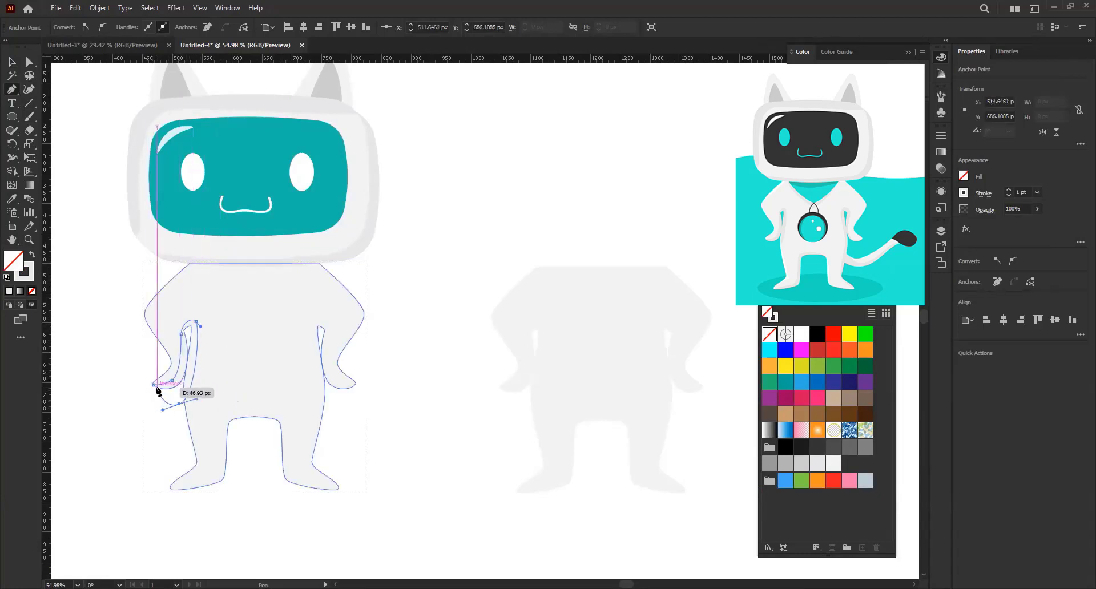
{"action": "left_click", "coordinate": [154, 385]}
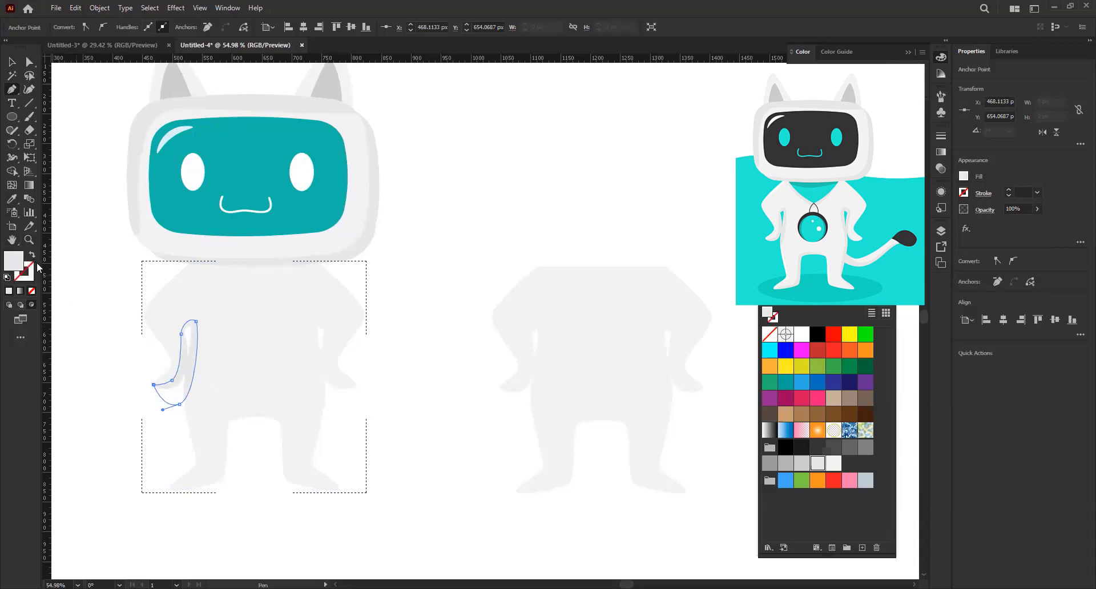
- Zoom in and reshape the left arm shading by moving two of its anchors
{"action": "key", "text": "ctrl+equal"}
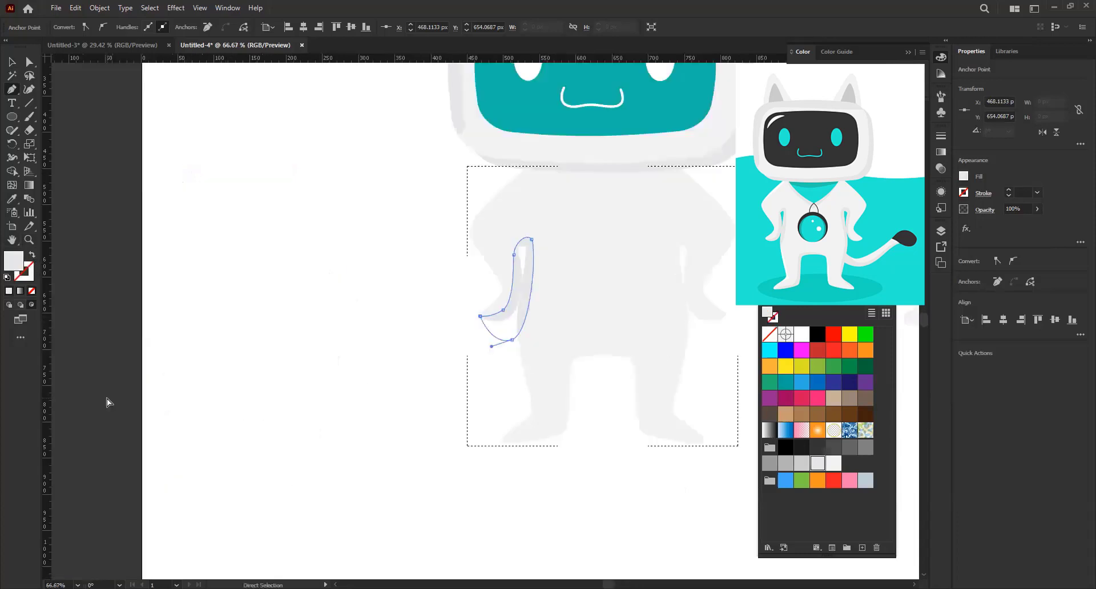
{"action": "key", "text": "ctrl+equal"}
{"action": "key", "text": "ctrl+equal"}
{"action": "left_click_drag", "start_coordinate": [502, 357], "coordinate": [193, 415]}
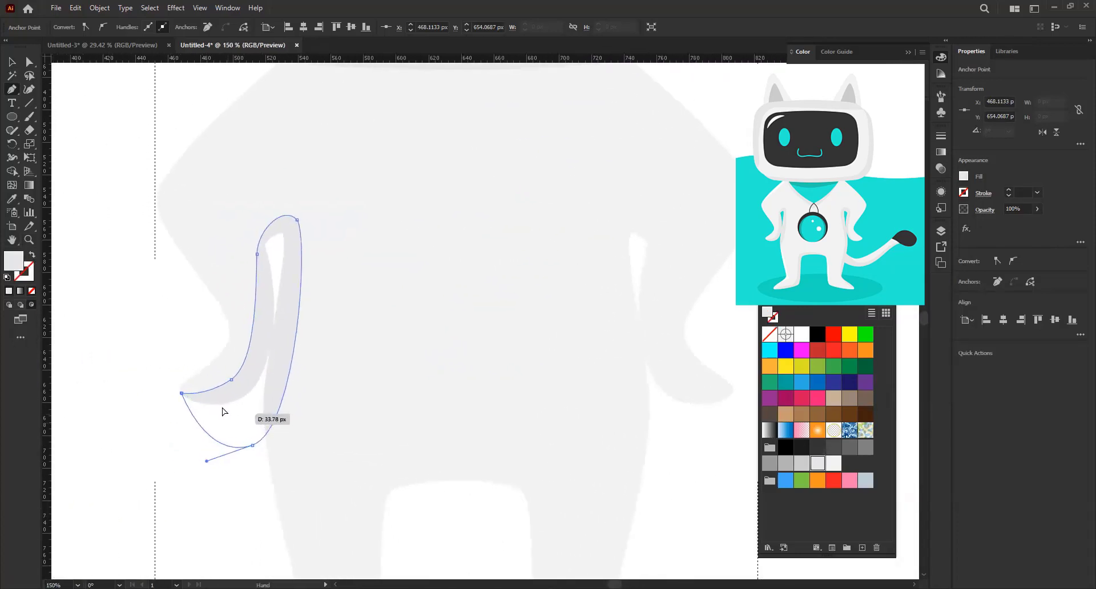
{"action": "key", "text": "a"}
{"action": "left_click_drag", "start_coordinate": [233, 386], "coordinate": [238, 390]}
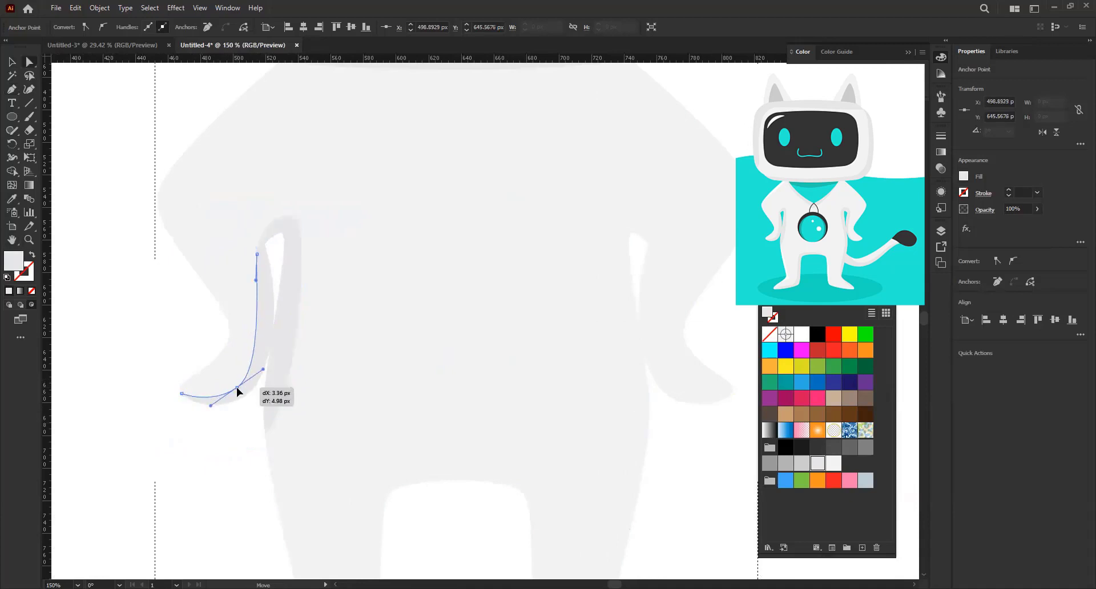
{"action": "left_click_drag", "start_coordinate": [332, 274], "coordinate": [296, 310]}
{"action": "left_click", "coordinate": [221, 292]}
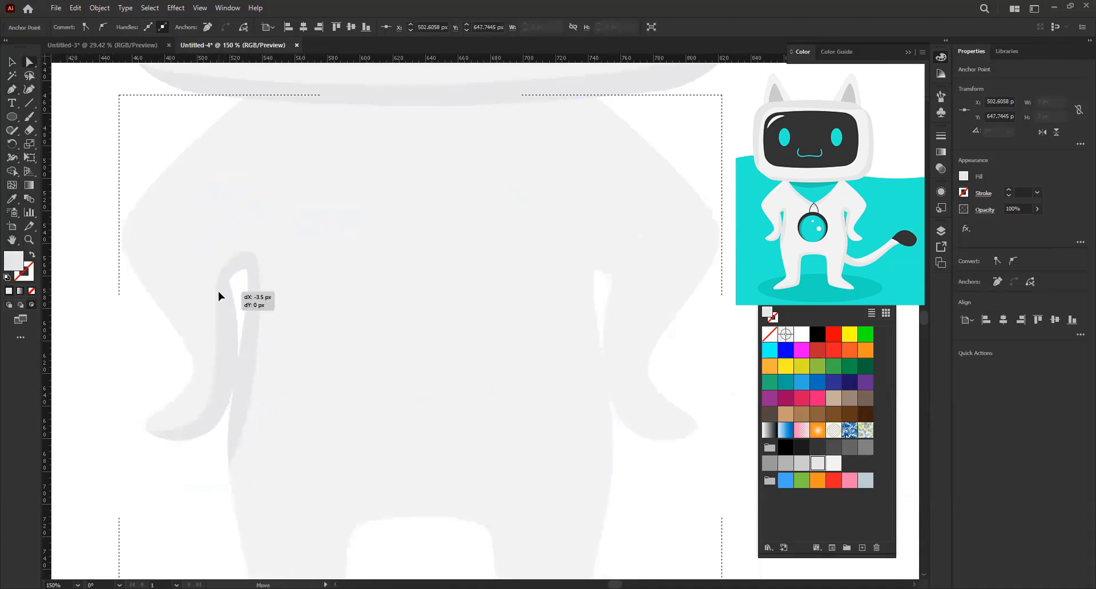
{"action": "left_click", "coordinate": [105, 374]}
- Draw a long closed shading strip down the right arm's inner edge and right leg
{"action": "key", "text": "ctrl+minus"}
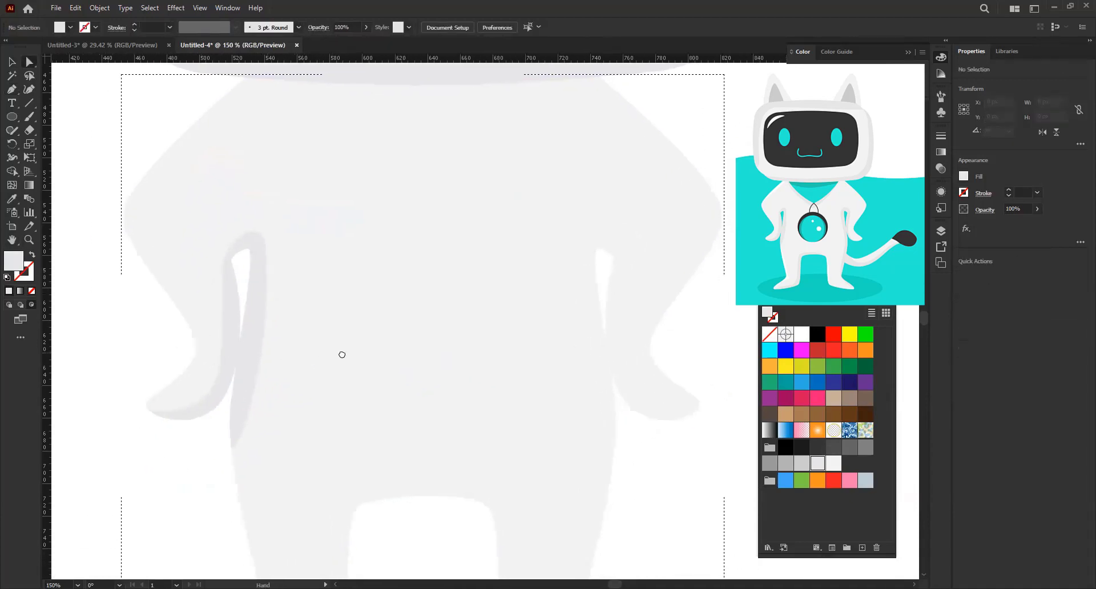
{"action": "left_click_drag", "start_coordinate": [270, 282], "coordinate": [206, 280]}
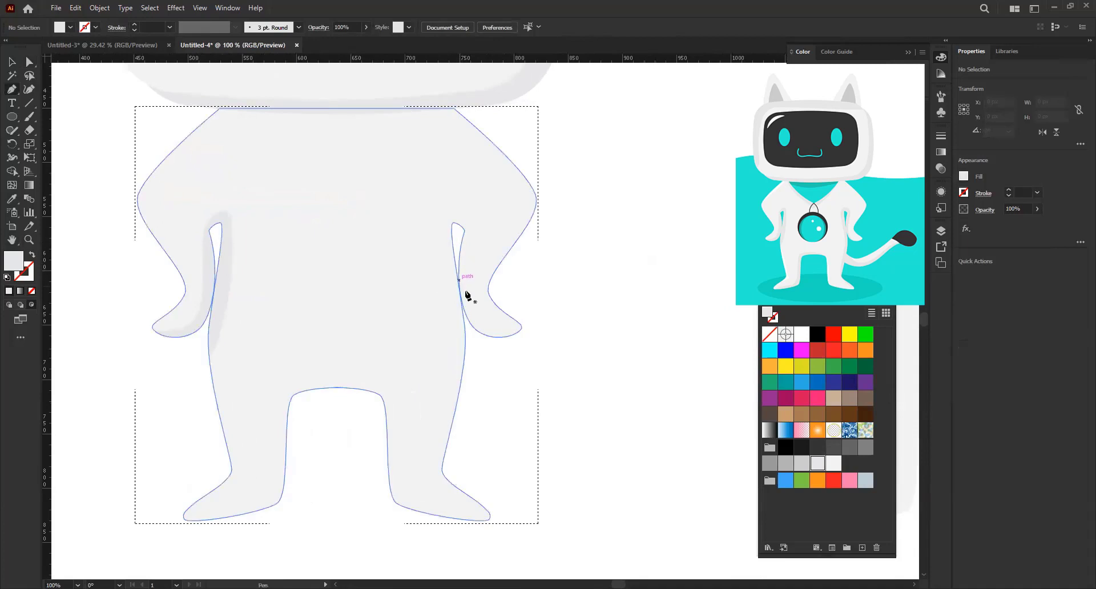
{"action": "left_click_drag", "start_coordinate": [484, 340], "coordinate": [468, 281]}
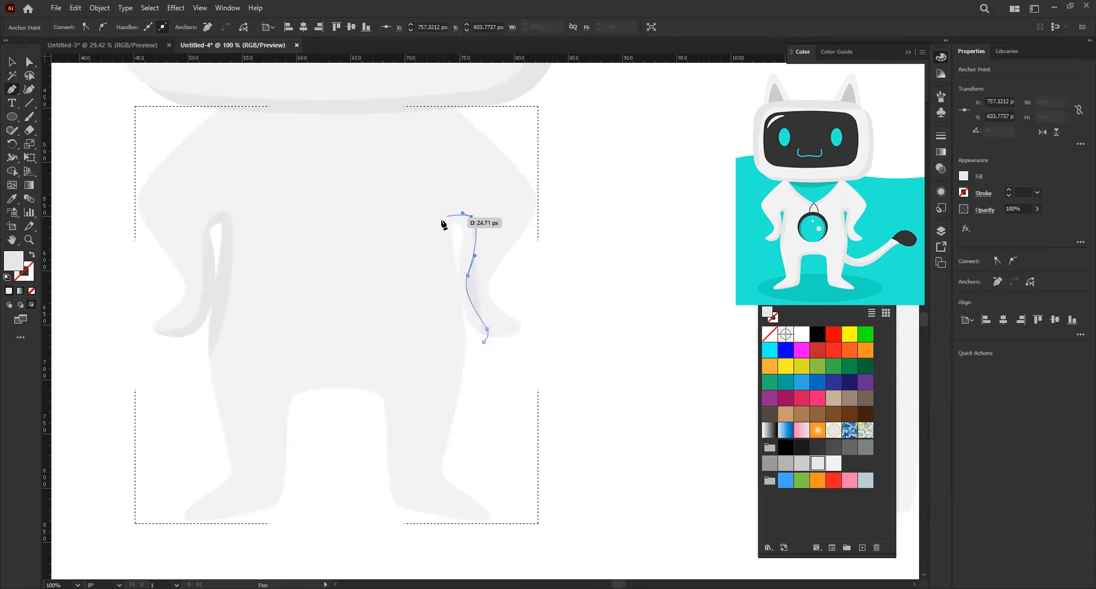
{"action": "left_click_drag", "start_coordinate": [440, 228], "coordinate": [438, 235]}
{"action": "left_click_drag", "start_coordinate": [471, 217], "coordinate": [481, 222]}
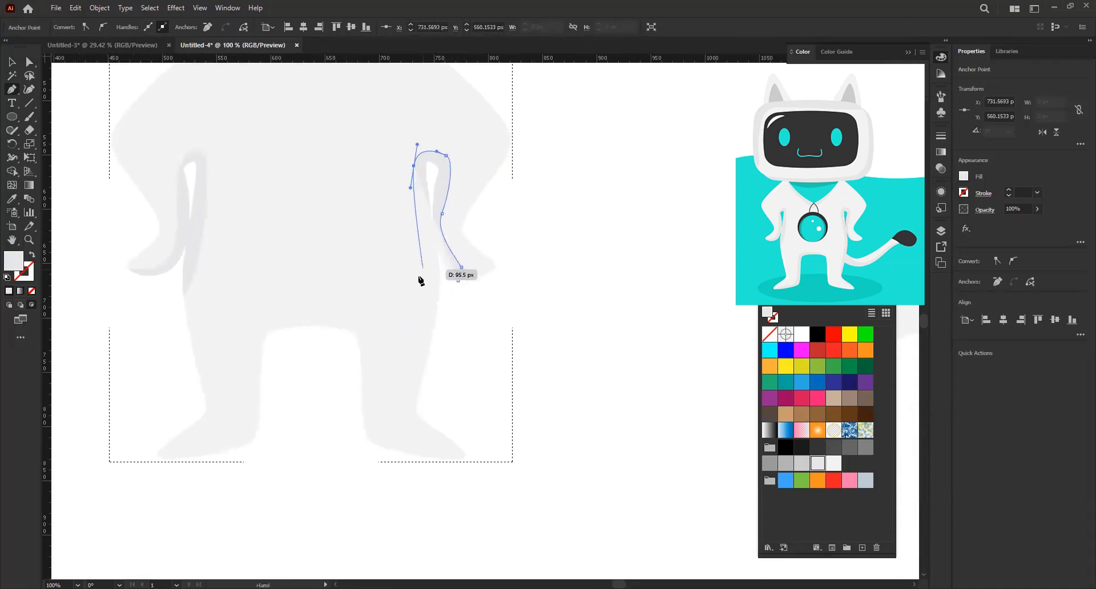
{"action": "left_click_drag", "start_coordinate": [429, 291], "coordinate": [425, 319]}
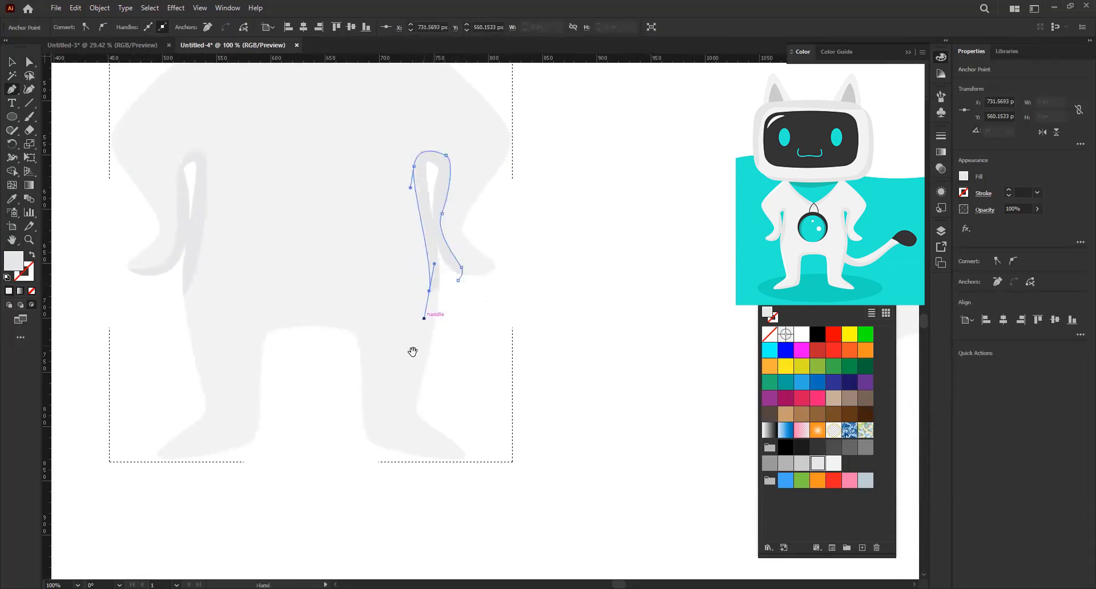
{"action": "scroll", "coordinate": [411, 343], "scroll_direction": "down", "scroll_amount": 3}
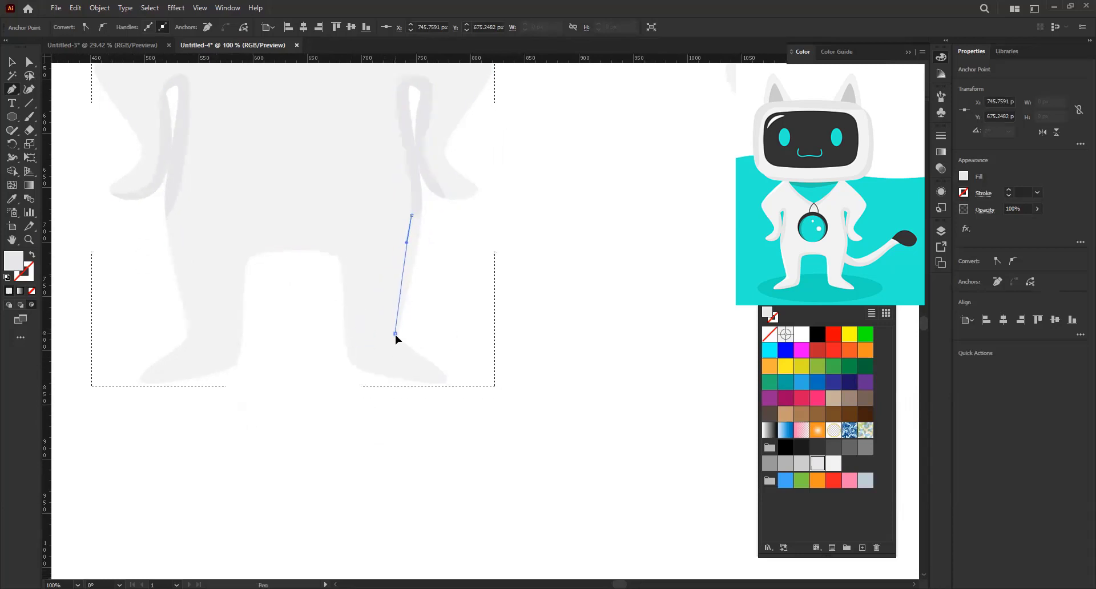
{"action": "left_click_drag", "start_coordinate": [395, 333], "coordinate": [400, 347]}
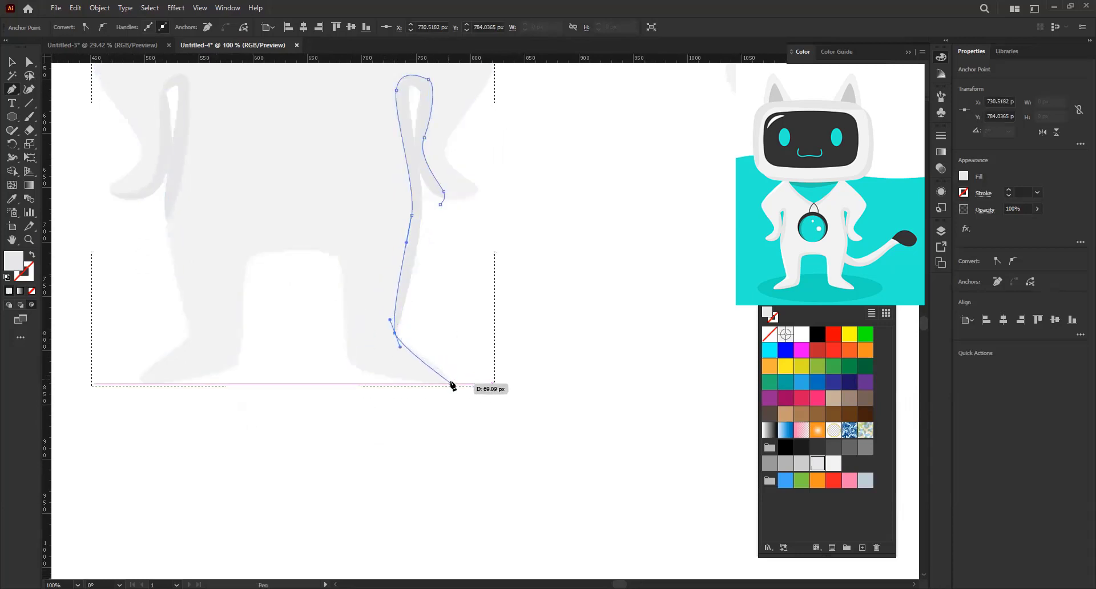
{"action": "left_click_drag", "start_coordinate": [451, 380], "coordinate": [461, 380]}
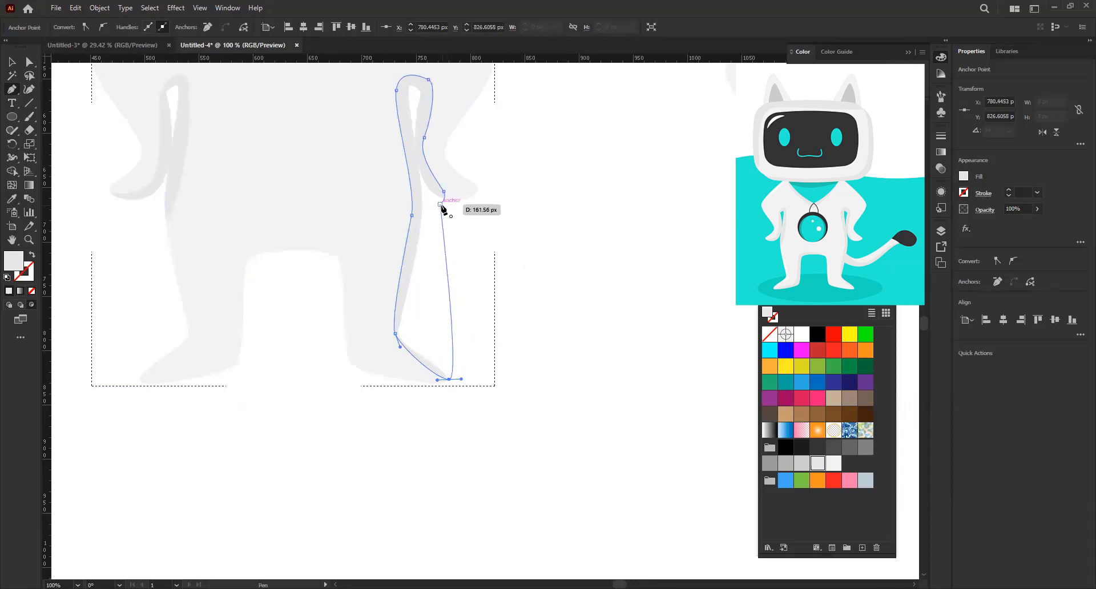
{"action": "left_click_drag", "start_coordinate": [525, 279], "coordinate": [550, 272]}
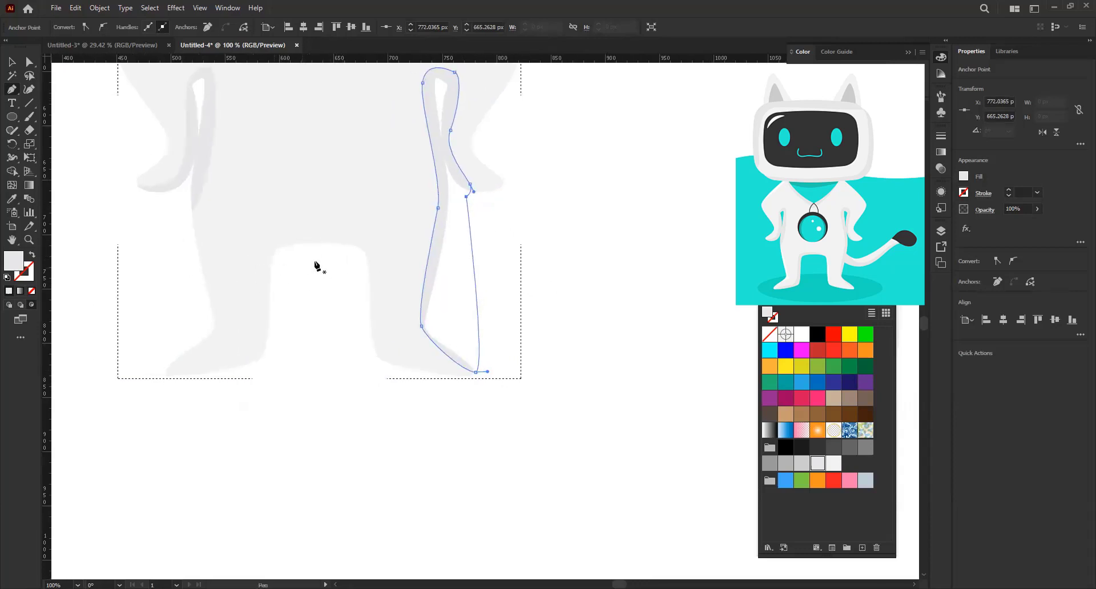
{"action": "mouse_move", "coordinate": [362, 252]}
{"action": "left_mouse_down"}
{"action": "mouse_move", "coordinate": [278, 238]}
{"action": "mouse_move", "coordinate": [258, 249]}
{"action": "left_mouse_up"}
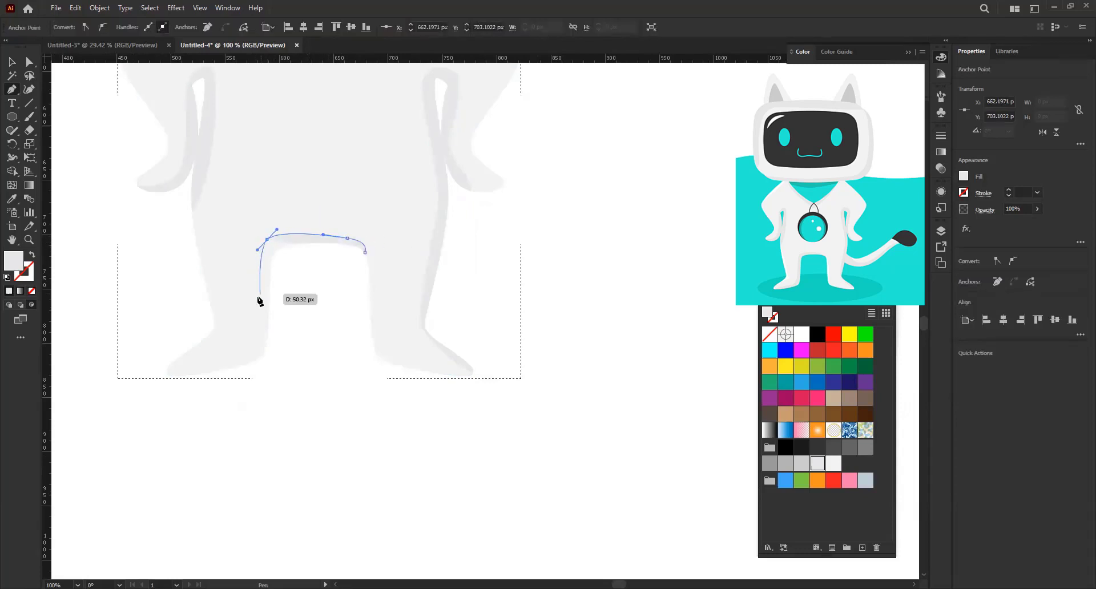
- Continue the crotch shading path down to the left foot and close it
{"action": "left_click_drag", "start_coordinate": [251, 343], "coordinate": [171, 382]}
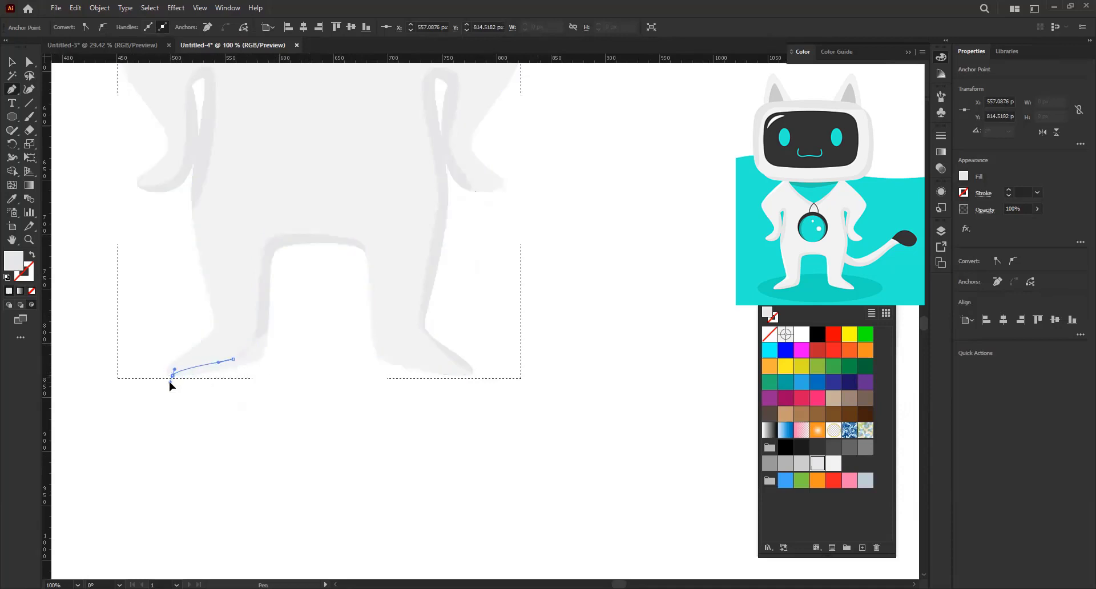
{"action": "left_click_drag", "start_coordinate": [315, 382], "coordinate": [318, 379]}
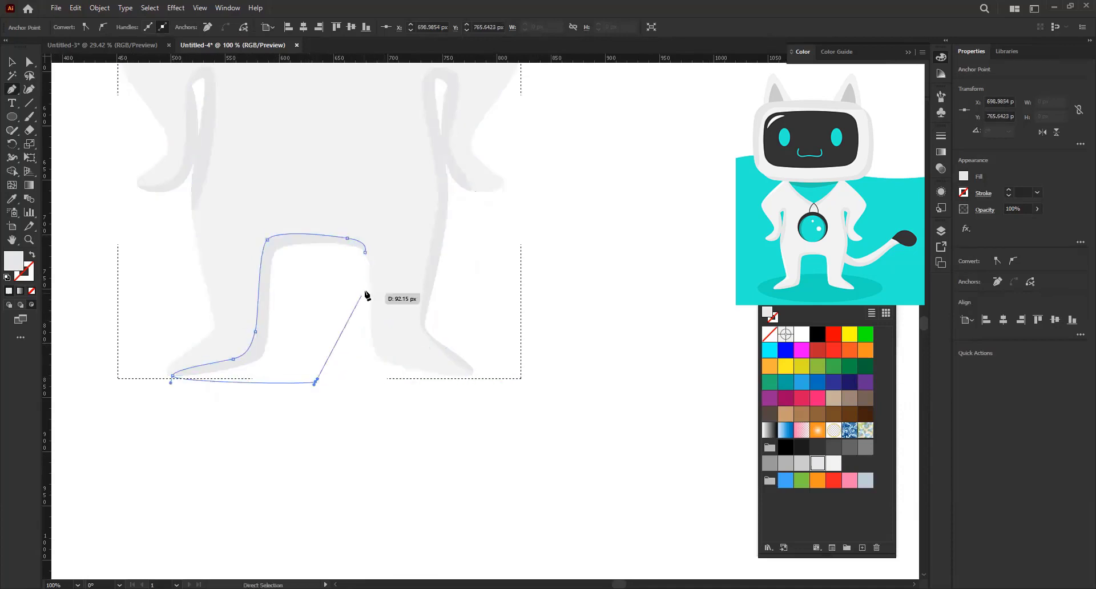
{"action": "left_click", "coordinate": [364, 252]}
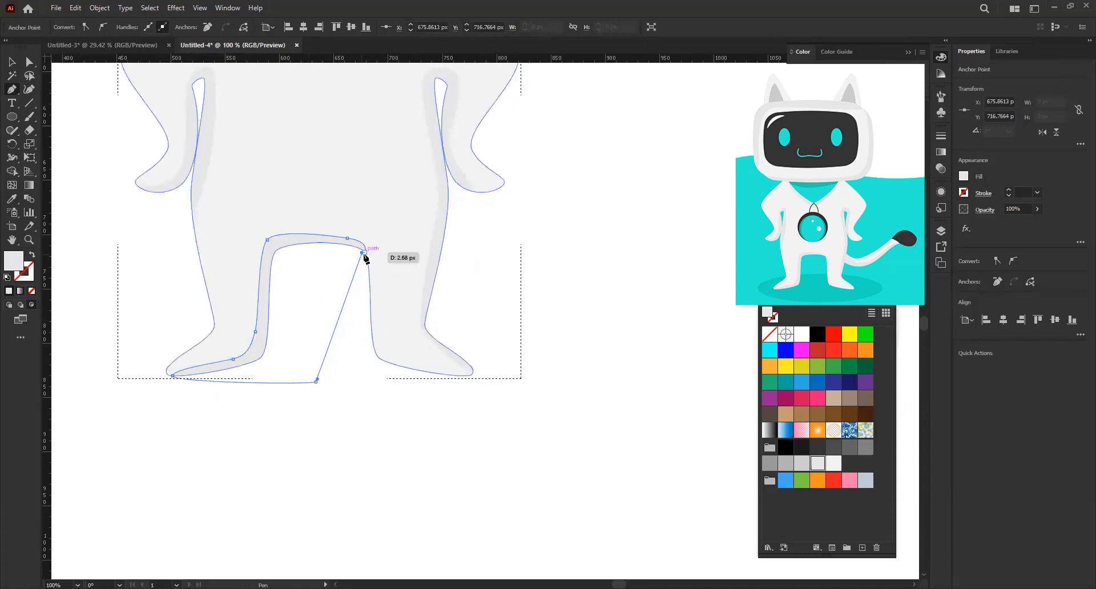
- Adjust the top-left, top-right and lower-left corner anchors of the leg shading
{"action": "key", "text": "a"}
{"action": "left_click_drag", "start_coordinate": [266, 240], "coordinate": [262, 245]}
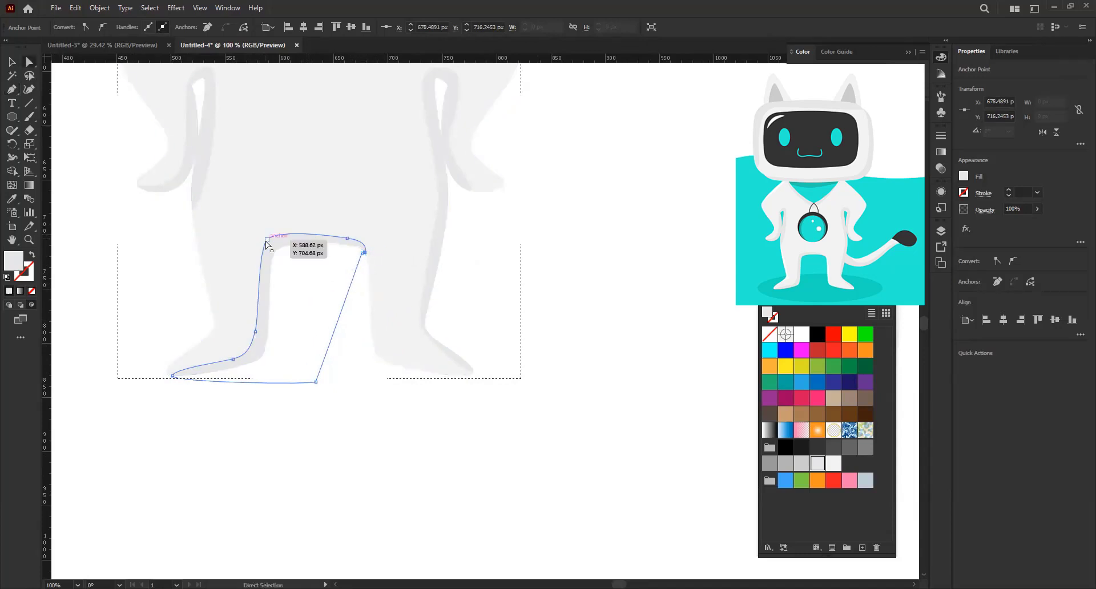
{"action": "left_click_drag", "start_coordinate": [348, 237], "coordinate": [348, 235]}
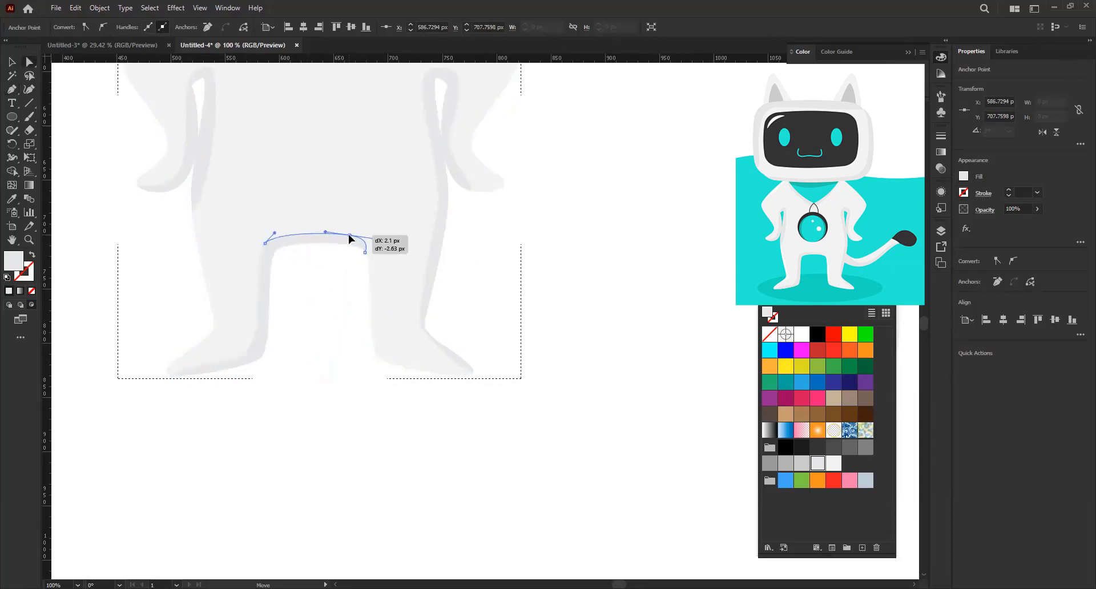
{"action": "left_click_drag", "start_coordinate": [231, 337], "coordinate": [242, 310]}
{"action": "left_click", "coordinate": [244, 331]}
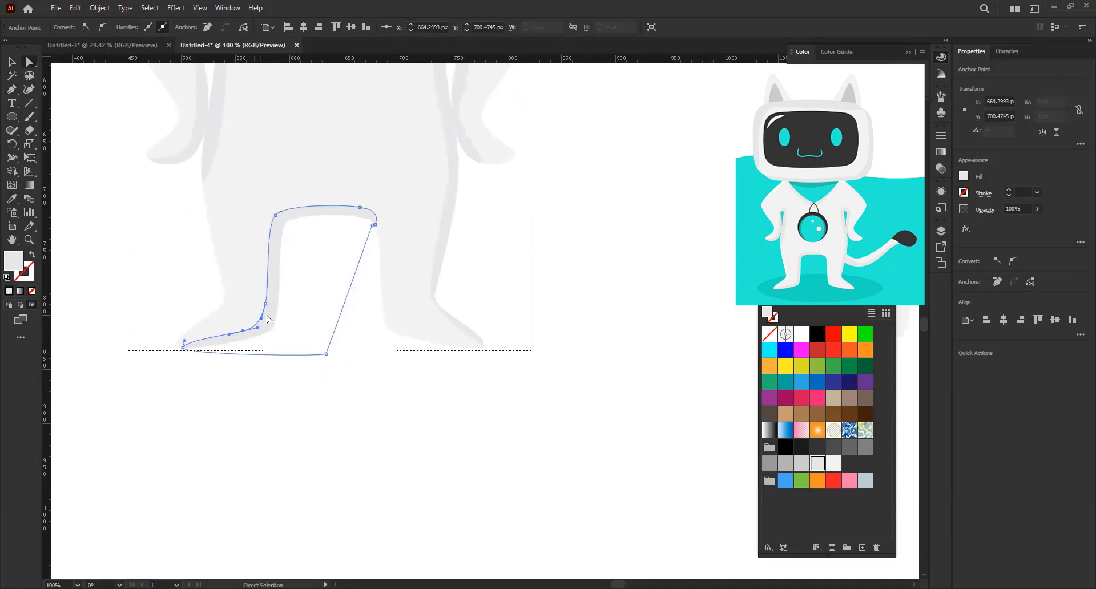
{"action": "left_click", "coordinate": [341, 326]}
{"action": "left_click_drag", "start_coordinate": [335, 301], "coordinate": [245, 355]}
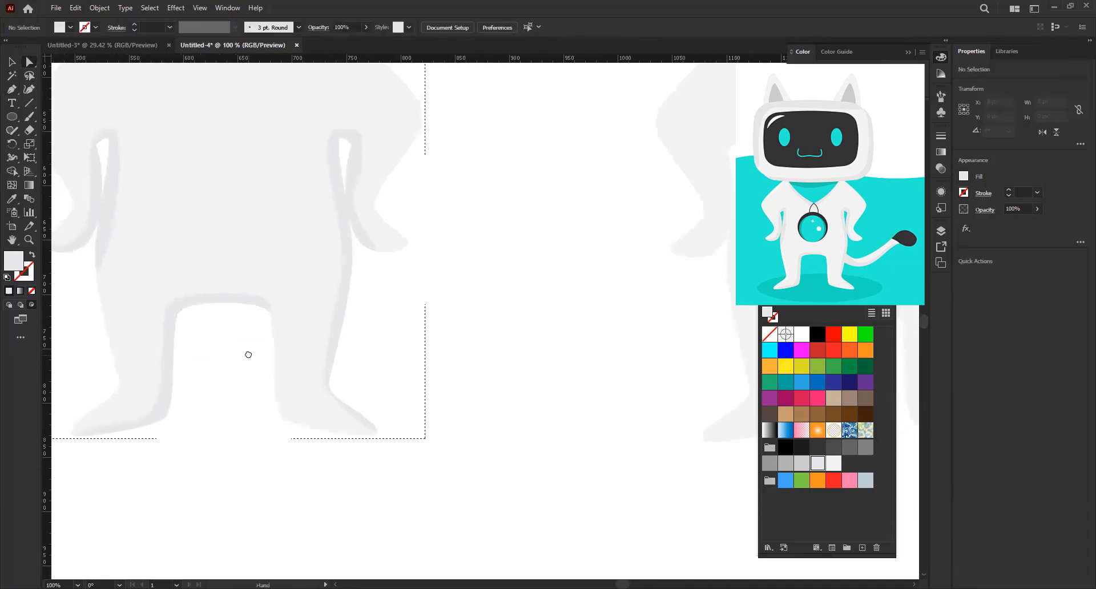
{"action": "mouse_move", "coordinate": [265, 312]}
{"action": "left_mouse_down"}
{"action": "mouse_move", "coordinate": [276, 304]}
{"action": "mouse_move", "coordinate": [268, 308]}
{"action": "left_mouse_up"}
- Reshape the right-side shading shape by dragging a segment near the arm
{"action": "left_click", "coordinate": [478, 448]}
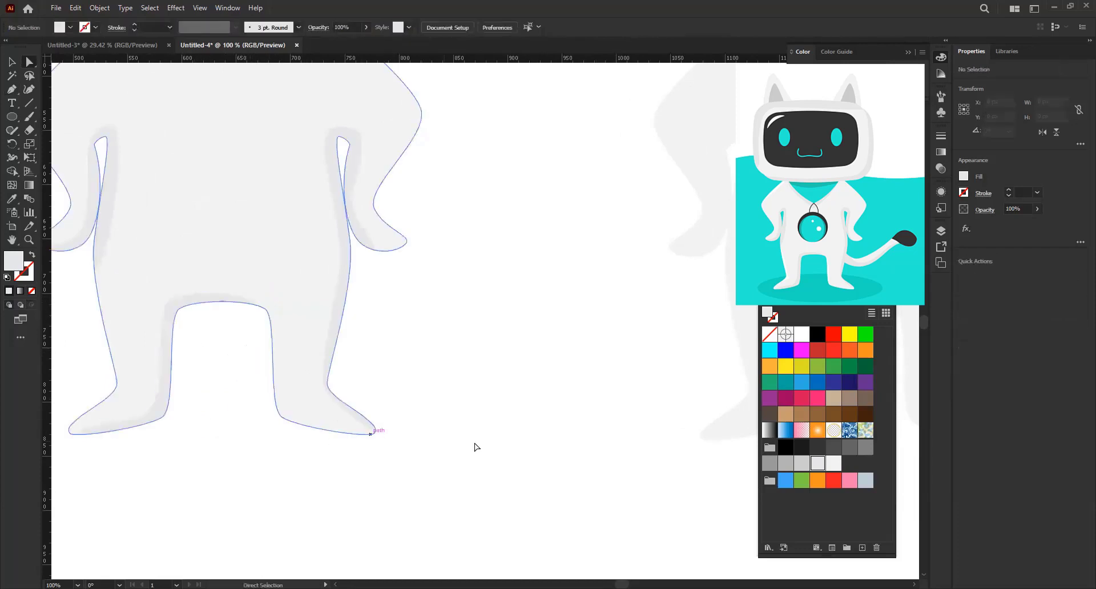
{"action": "scroll", "coordinate": [555, 257], "scroll_direction": "up", "scroll_amount": 3}
{"action": "scroll", "coordinate": [392, 336], "scroll_direction": "up", "scroll_amount": 1}
{"action": "left_click", "coordinate": [374, 349]}
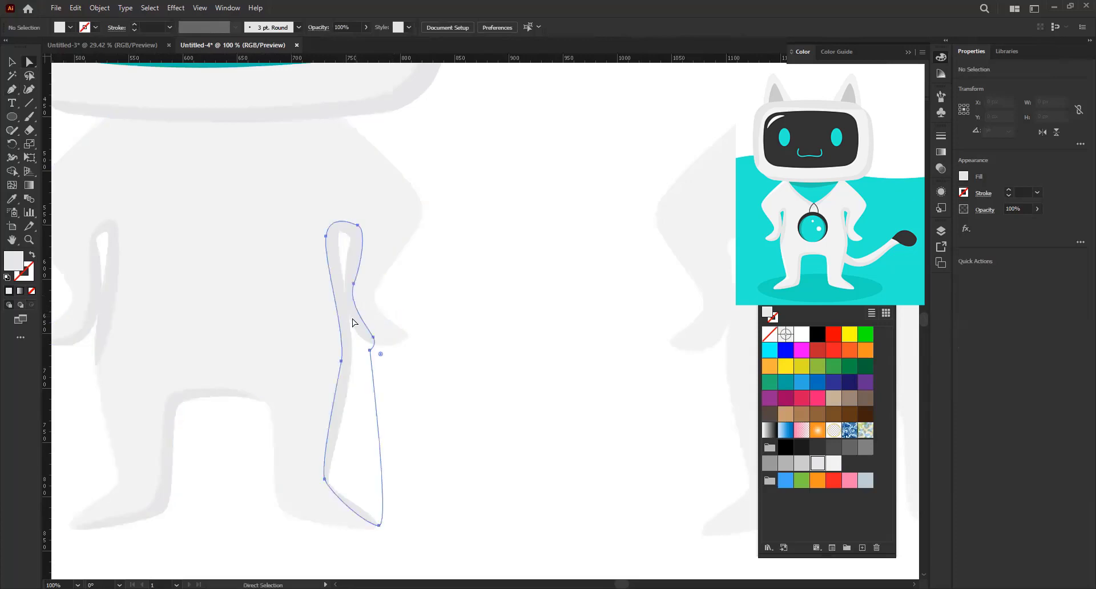
{"action": "mouse_move", "coordinate": [356, 293]}
{"action": "left_mouse_down"}
{"action": "mouse_move", "coordinate": [349, 321]}
{"action": "mouse_move", "coordinate": [370, 340]}
{"action": "mouse_move", "coordinate": [350, 274]}
{"action": "mouse_move", "coordinate": [365, 279]}
{"action": "left_mouse_up"}
- Nudge the left arm's shading shape into place and zoom out to about 55%
{"action": "scroll", "coordinate": [332, 333], "scroll_direction": "up", "scroll_amount": 2}
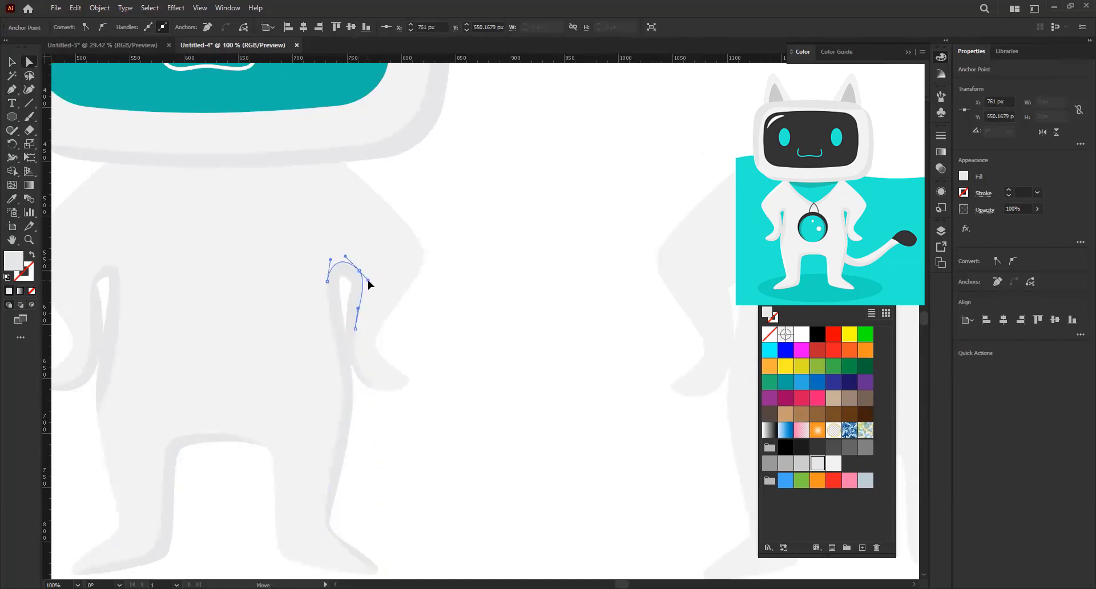
{"action": "scroll", "coordinate": [249, 307], "scroll_direction": "left", "scroll_amount": 5}
{"action": "left_click", "coordinate": [253, 279]}
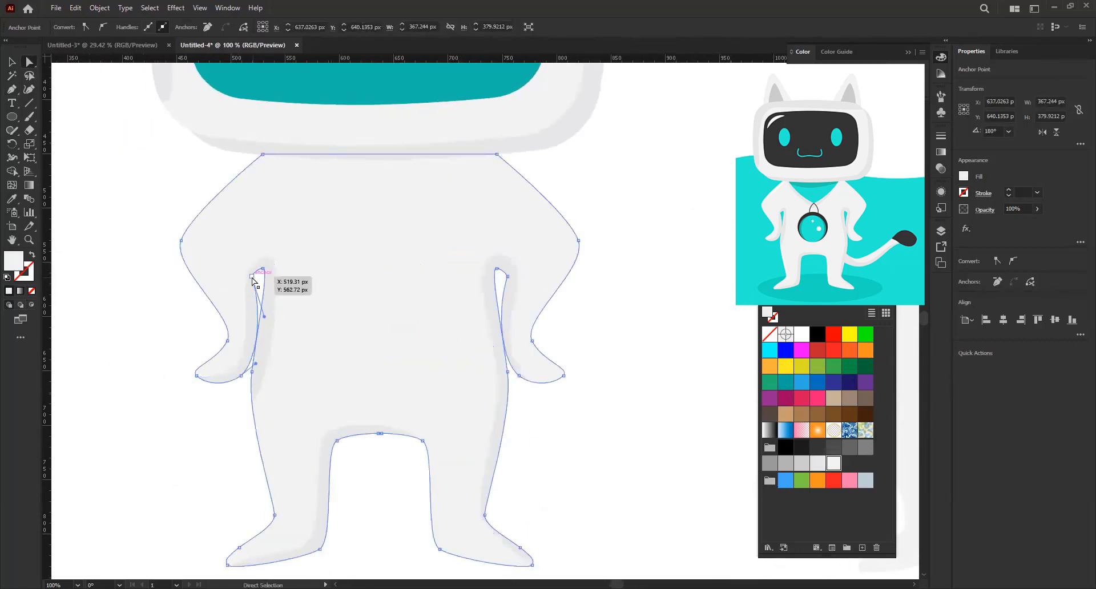
{"action": "left_click", "coordinate": [253, 279]}
{"action": "left_click_drag", "start_coordinate": [245, 283], "coordinate": [245, 282]}
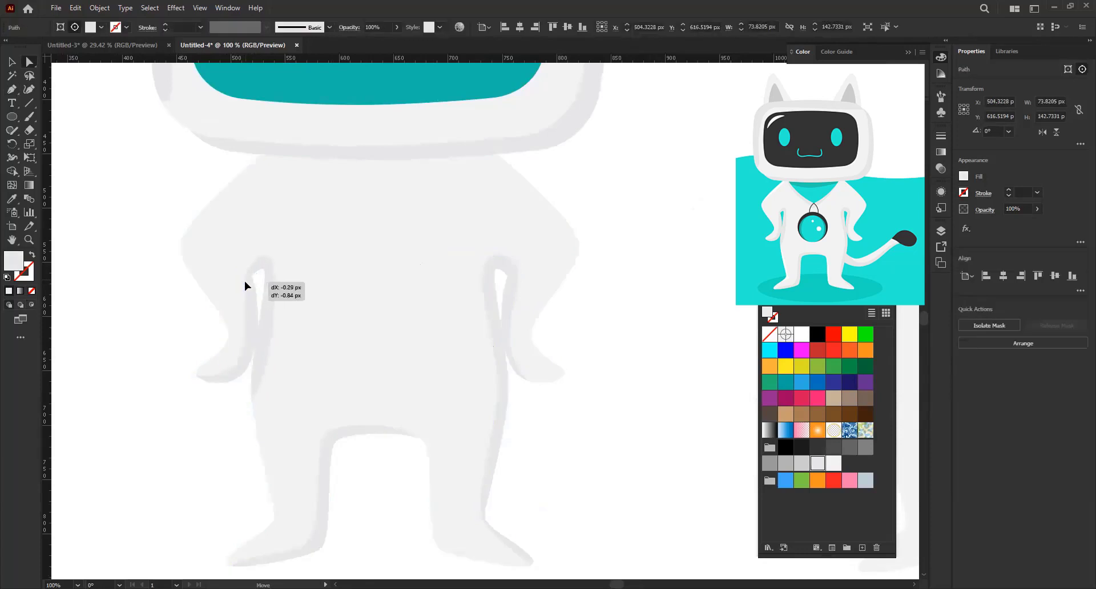
{"action": "left_click", "coordinate": [125, 320]}
{"action": "scroll", "coordinate": [346, 340], "scroll_direction": "right", "scroll_amount": 2}
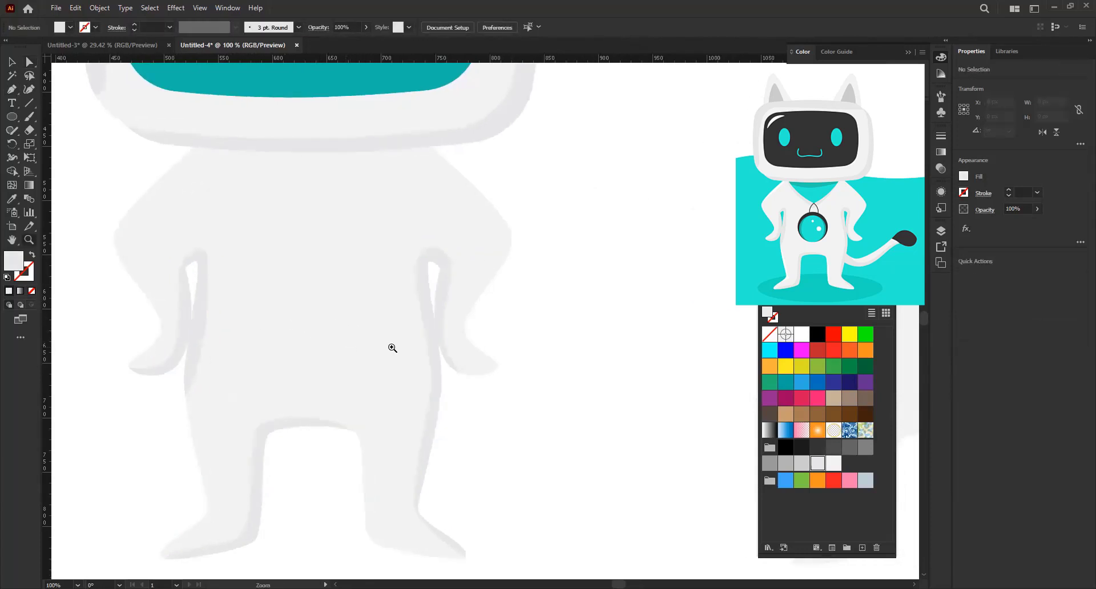
{"action": "mouse_move", "coordinate": [392, 348]}
{"action": "left_mouse_down"}
{"action": "mouse_move", "coordinate": [264, 350]}
{"action": "mouse_move", "coordinate": [289, 355]}
{"action": "mouse_move", "coordinate": [285, 348]}
{"action": "left_mouse_up"}
{"action": "left_click_drag", "start_coordinate": [263, 309], "coordinate": [269, 311]}
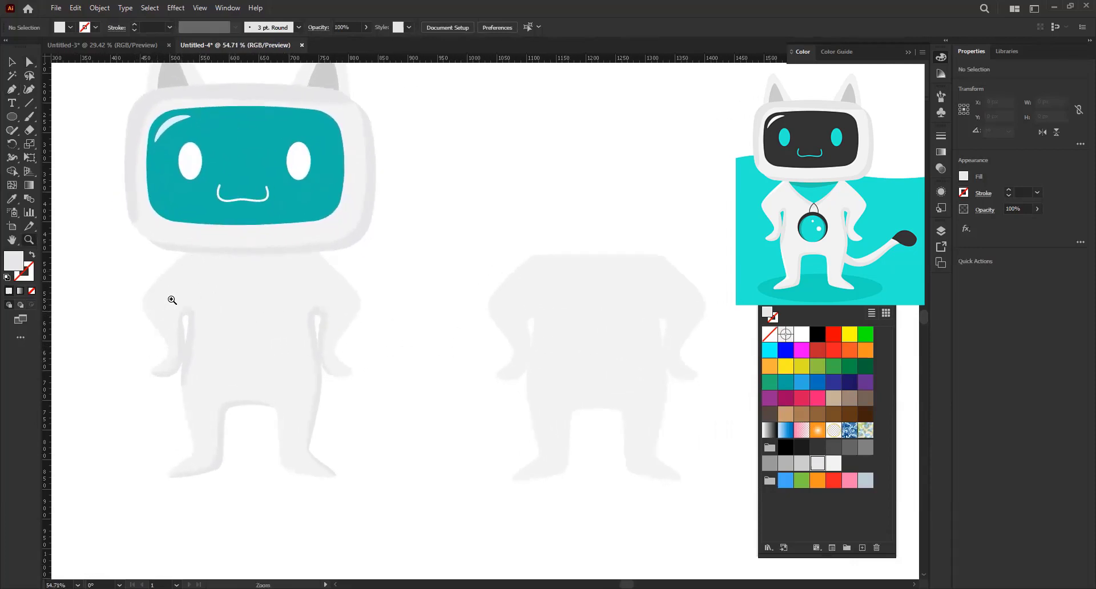
- Select the robot body and enter its clip group in isolation mode
{"action": "key", "text": "v"}
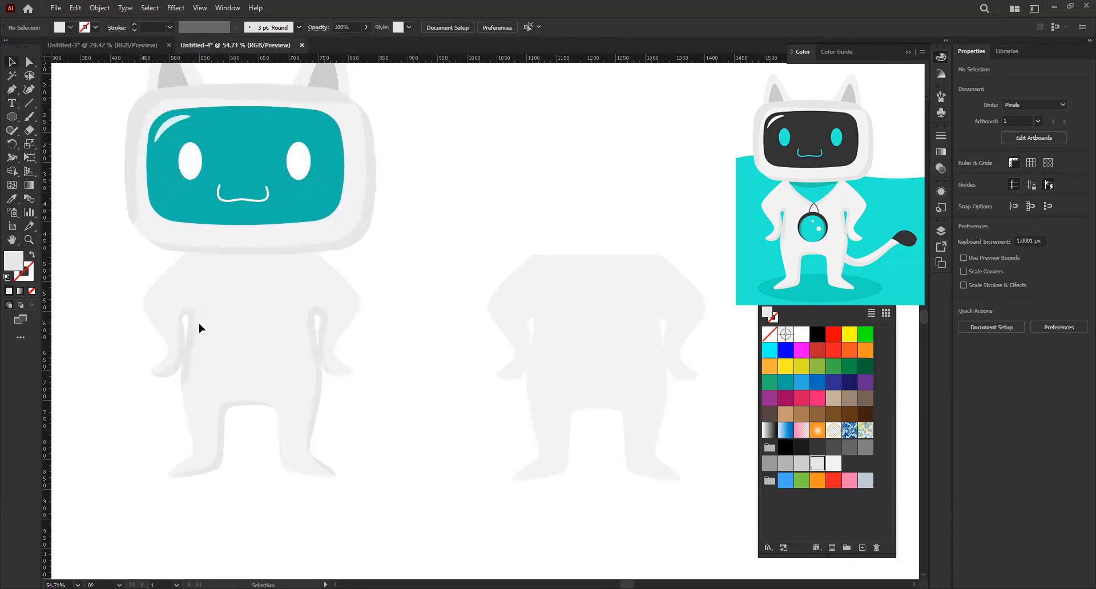
{"action": "left_click", "coordinate": [196, 346]}
{"action": "left_click", "coordinate": [171, 344]}
{"action": "double_click", "coordinate": [189, 348]}
{"action": "left_click", "coordinate": [192, 350]}
{"action": "left_click", "coordinate": [71, 350]}
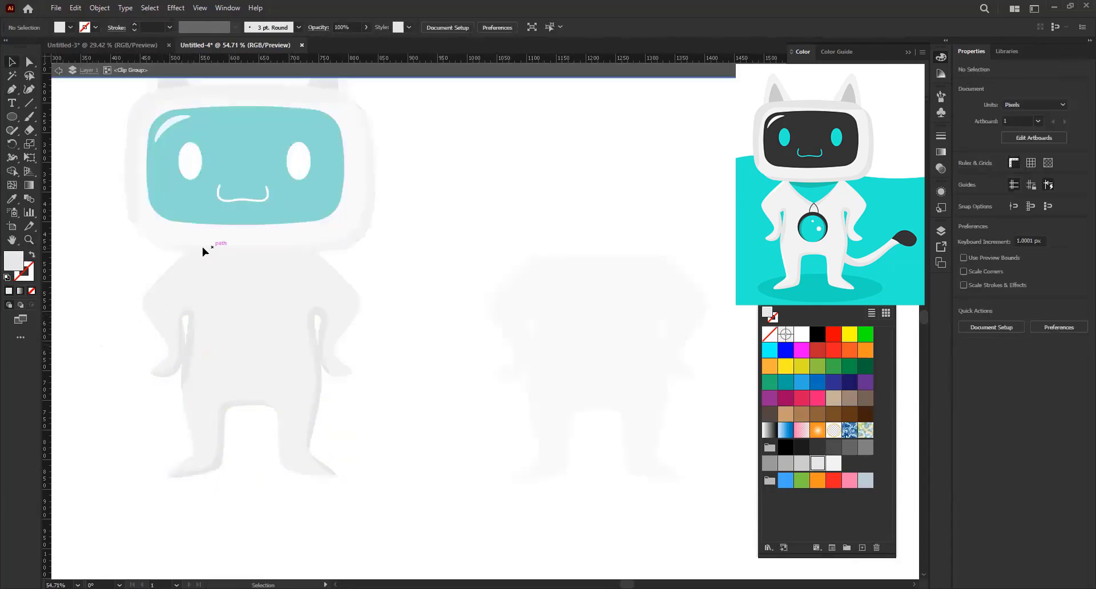
- Draw a closed shading shape over the left shoulder, then exit isolation mode
{"action": "left_click", "coordinate": [12, 88]}
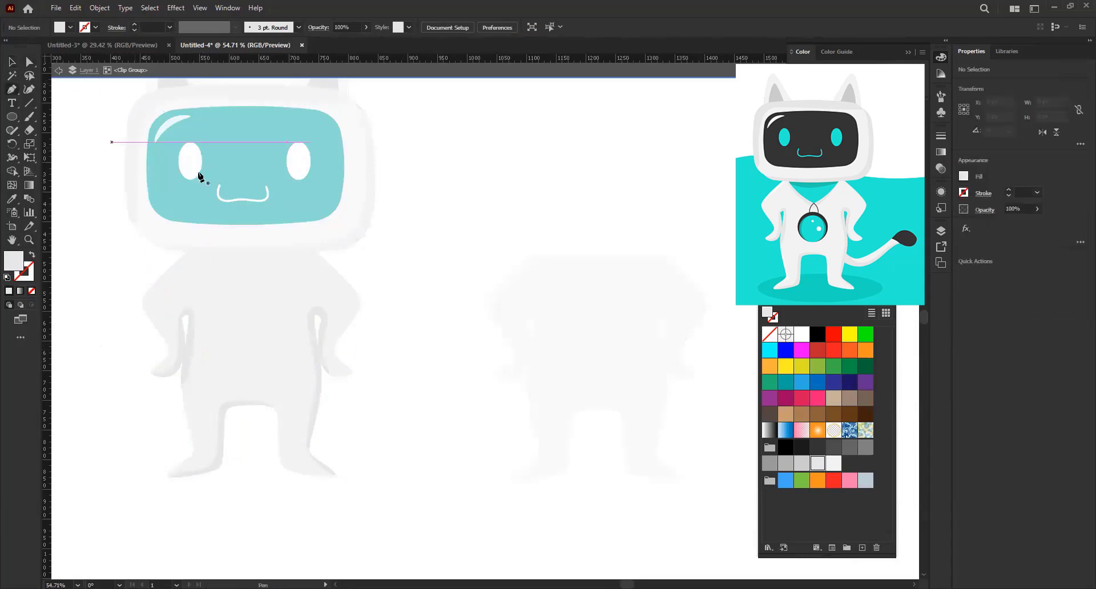
{"action": "left_click", "coordinate": [198, 247]}
{"action": "left_click", "coordinate": [155, 290]}
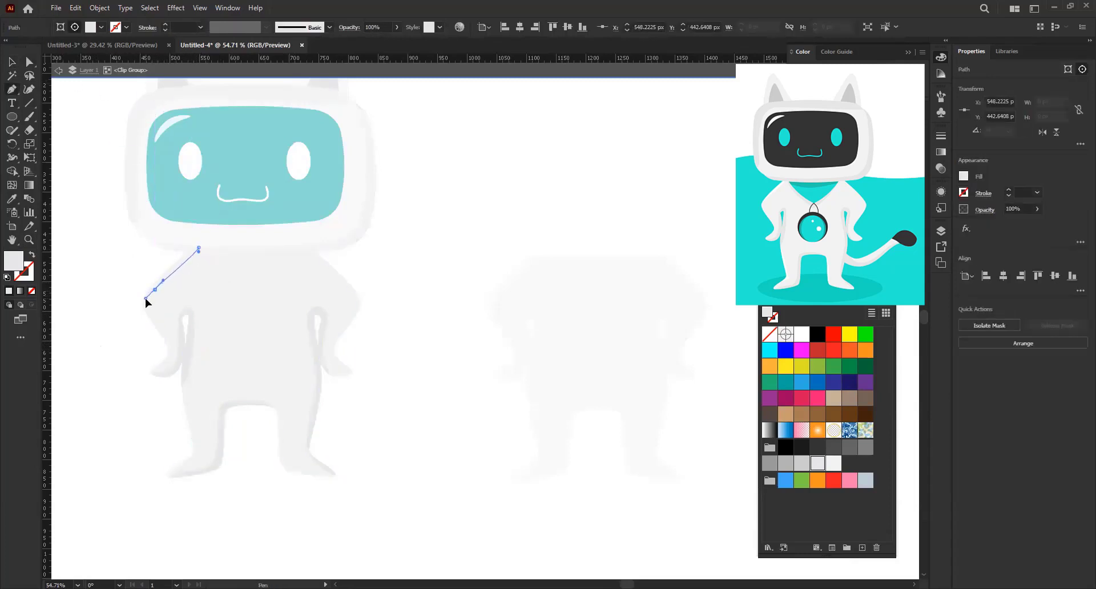
{"action": "left_click_drag", "start_coordinate": [142, 314], "coordinate": [132, 316]}
{"action": "left_click", "coordinate": [100, 287]}
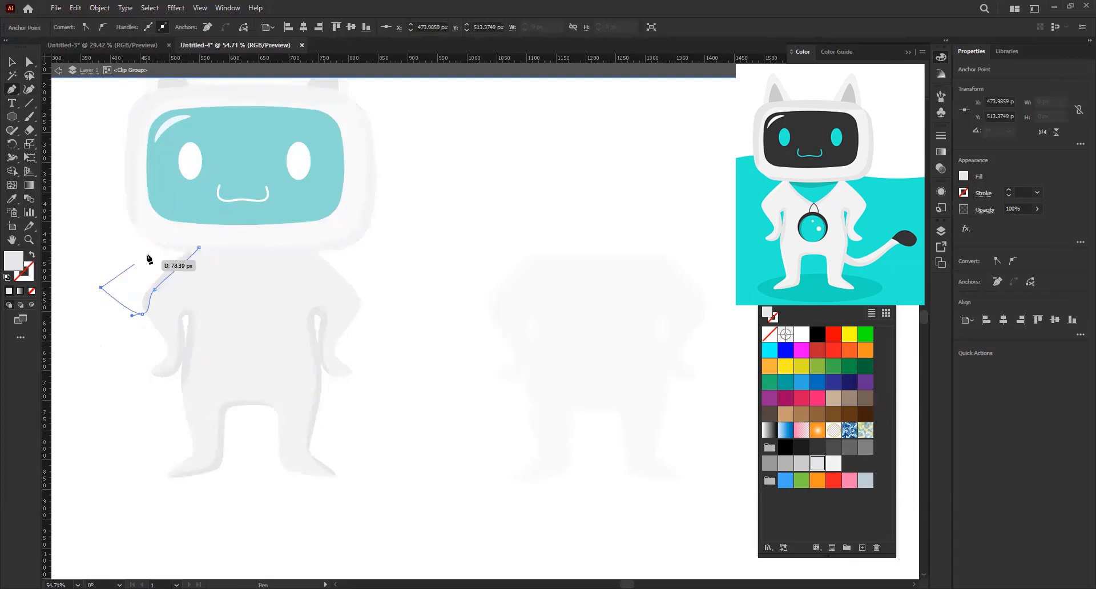
{"action": "left_click", "coordinate": [198, 247]}
{"action": "key", "text": "v"}
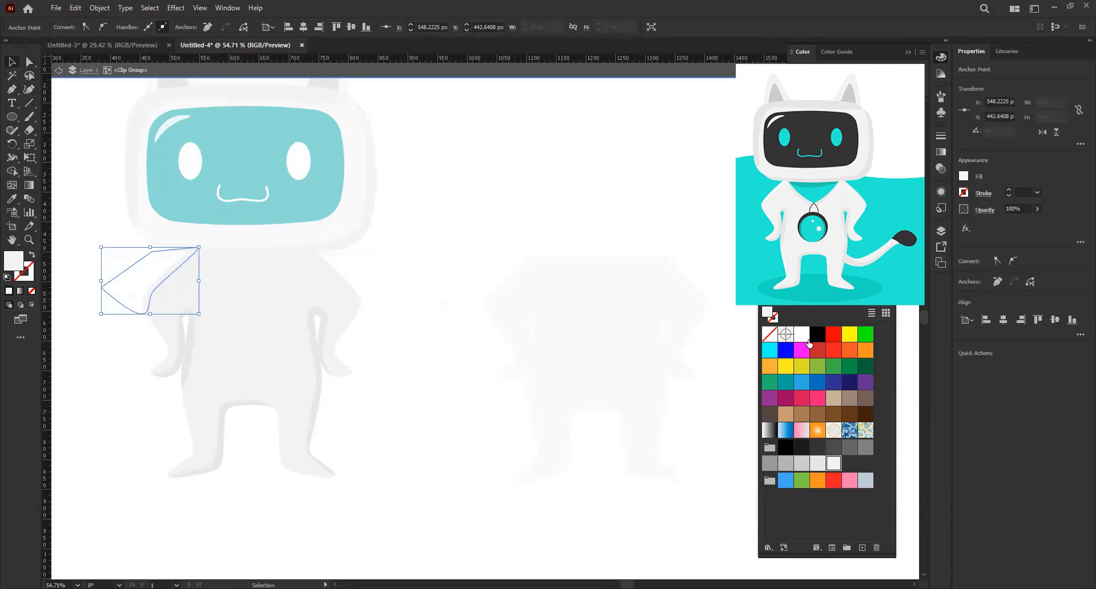
{"action": "double_click", "coordinate": [407, 291]}
{"action": "left_click_drag", "start_coordinate": [407, 291], "coordinate": [366, 305]}
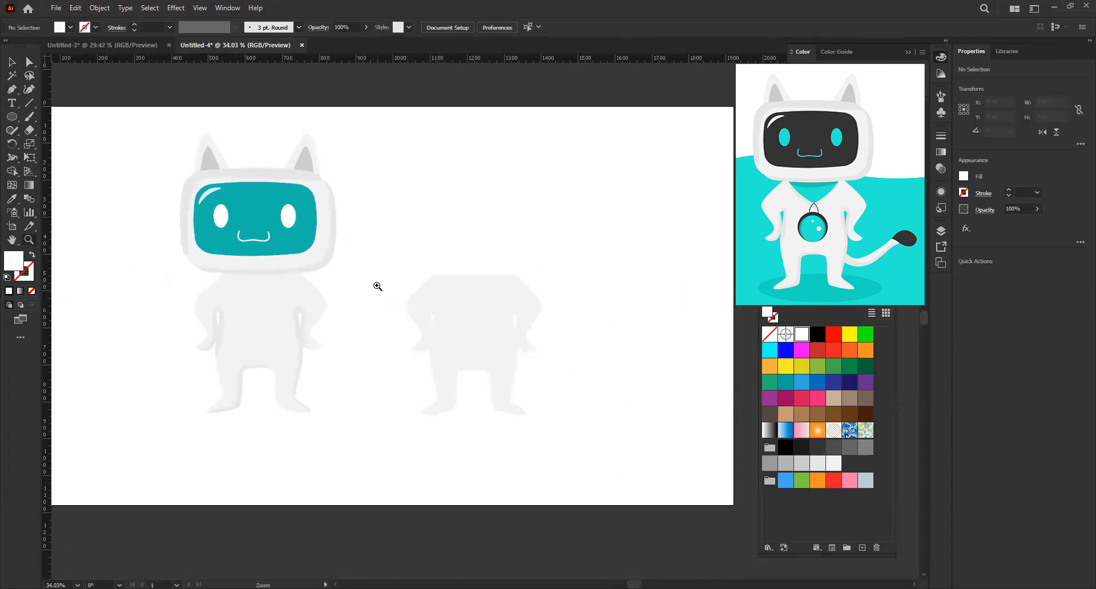
- Draw a large filled circle over the character and send it to the back
{"action": "left_click_drag", "start_coordinate": [261, 303], "coordinate": [115, 242]}
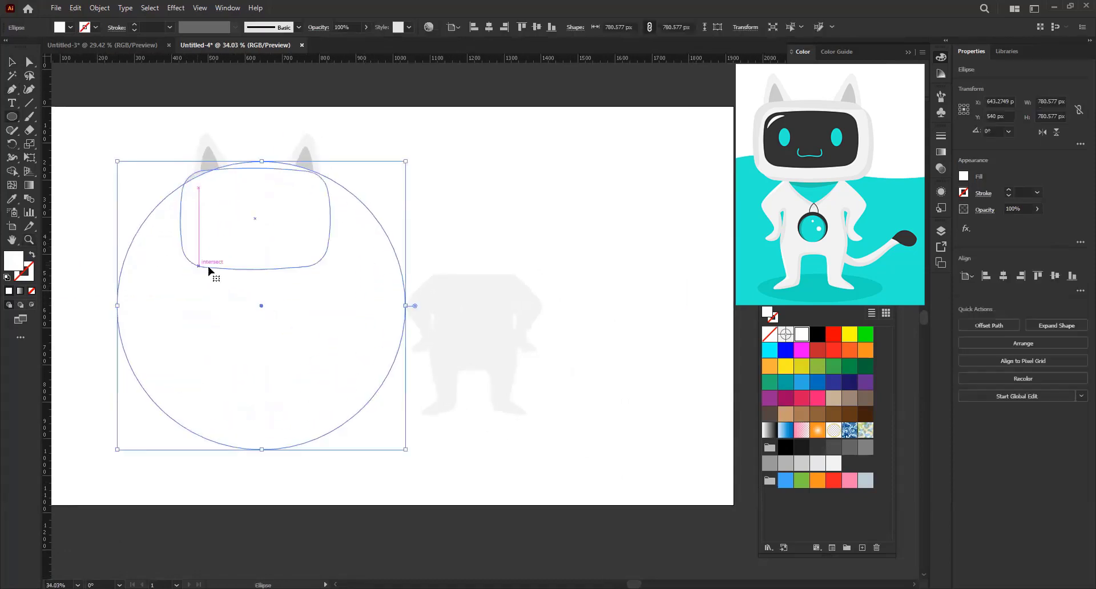
{"action": "key", "text": "v"}
{"action": "left_click_drag", "start_coordinate": [286, 319], "coordinate": [290, 294]}
{"action": "left_click", "coordinate": [771, 383]}
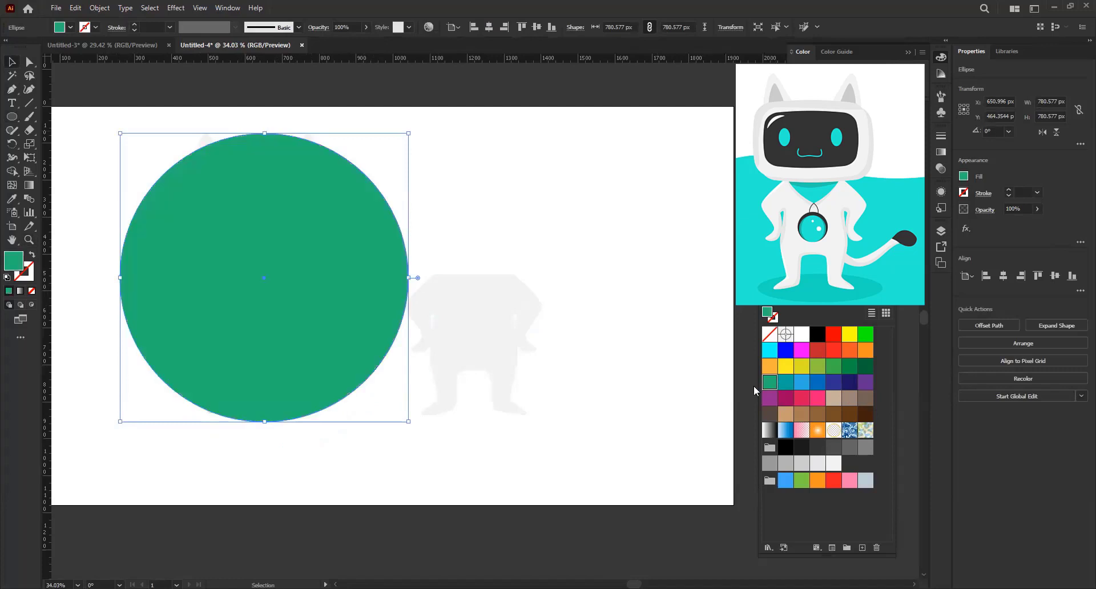
{"action": "key", "text": "ctrl+shift+bracketleft"}
{"action": "left_click_drag", "start_coordinate": [350, 279], "coordinate": [321, 313]}
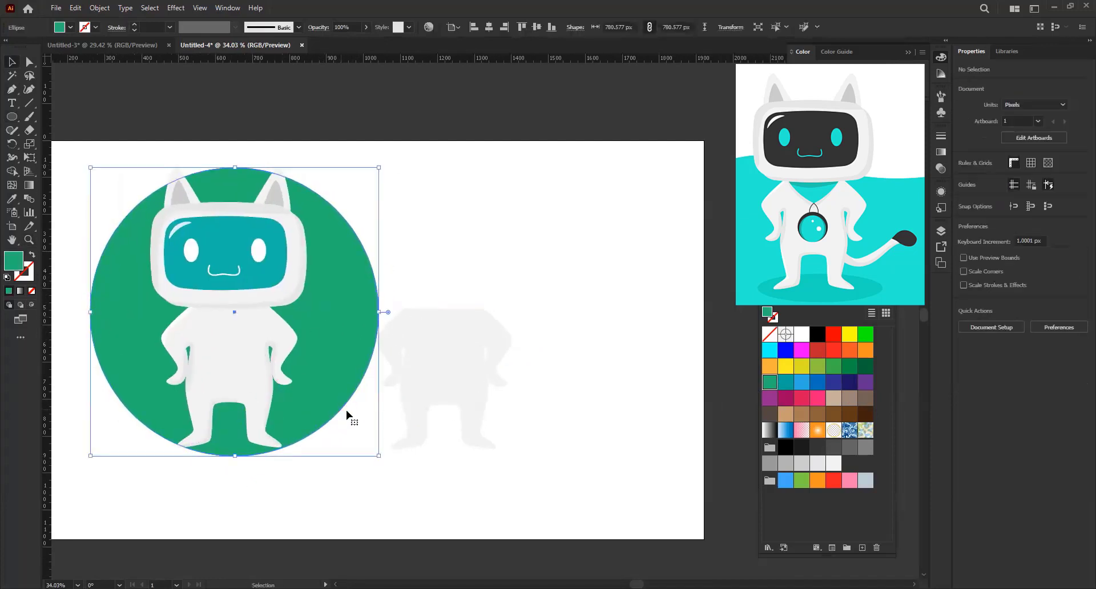
- Make the circle dark grey and resize it to about 655 px wide behind the robot
{"action": "left_click", "coordinate": [834, 448]}
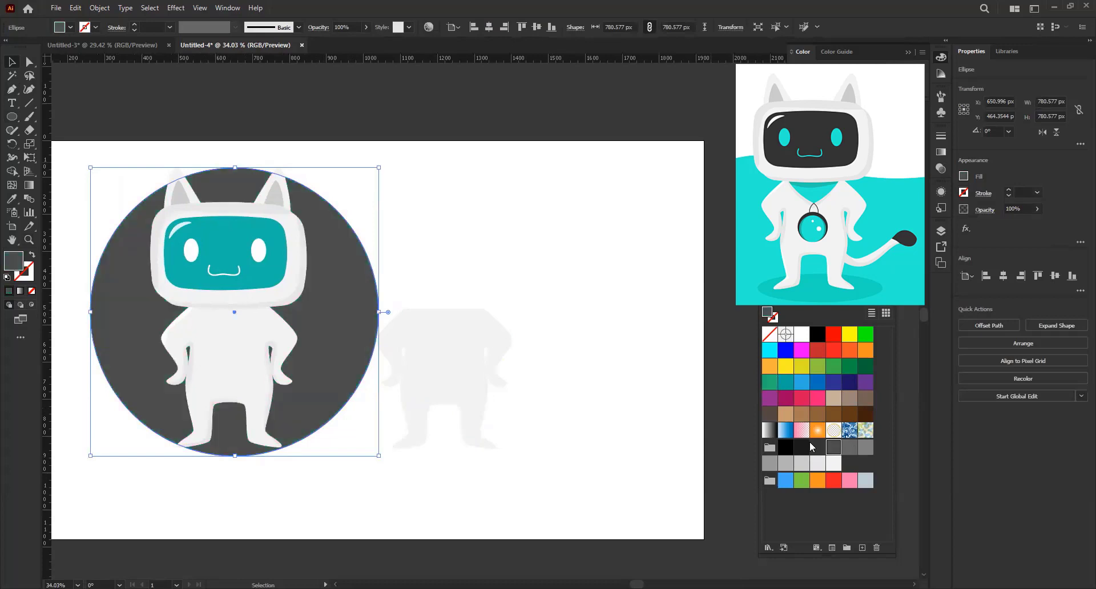
{"action": "left_click_drag", "start_coordinate": [233, 455], "coordinate": [343, 405]}
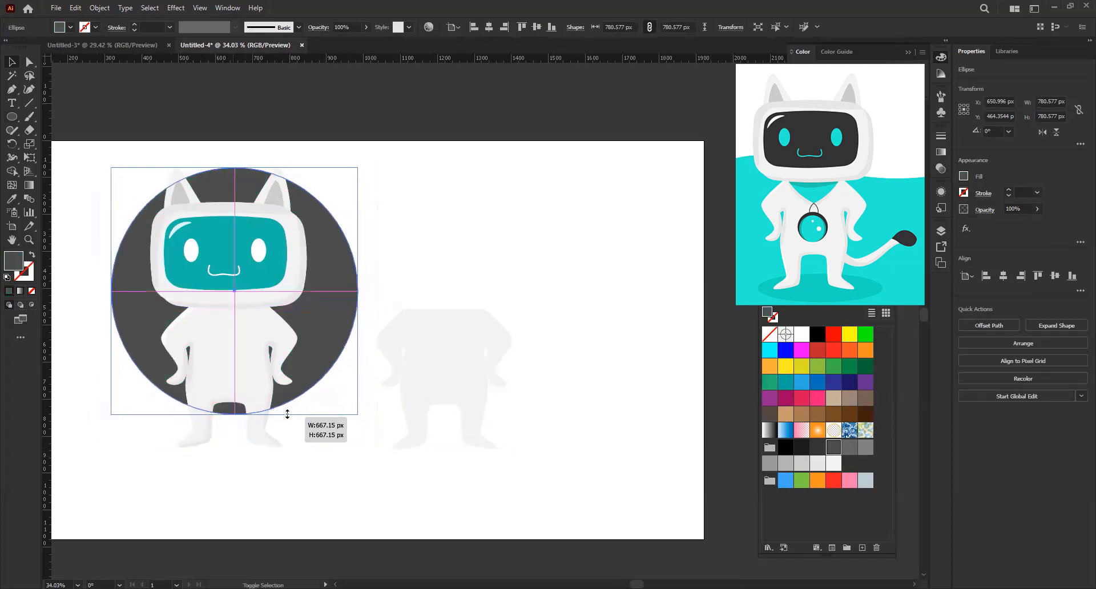
{"action": "left_click_drag", "start_coordinate": [343, 404], "coordinate": [351, 410]}
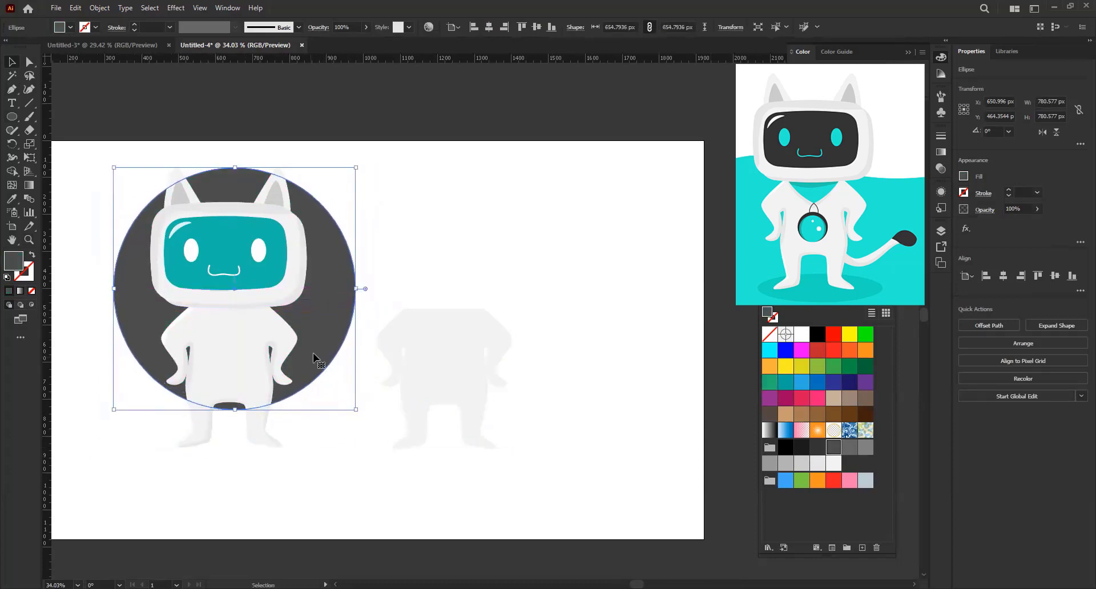
{"action": "left_click_drag", "start_coordinate": [314, 357], "coordinate": [312, 360]}
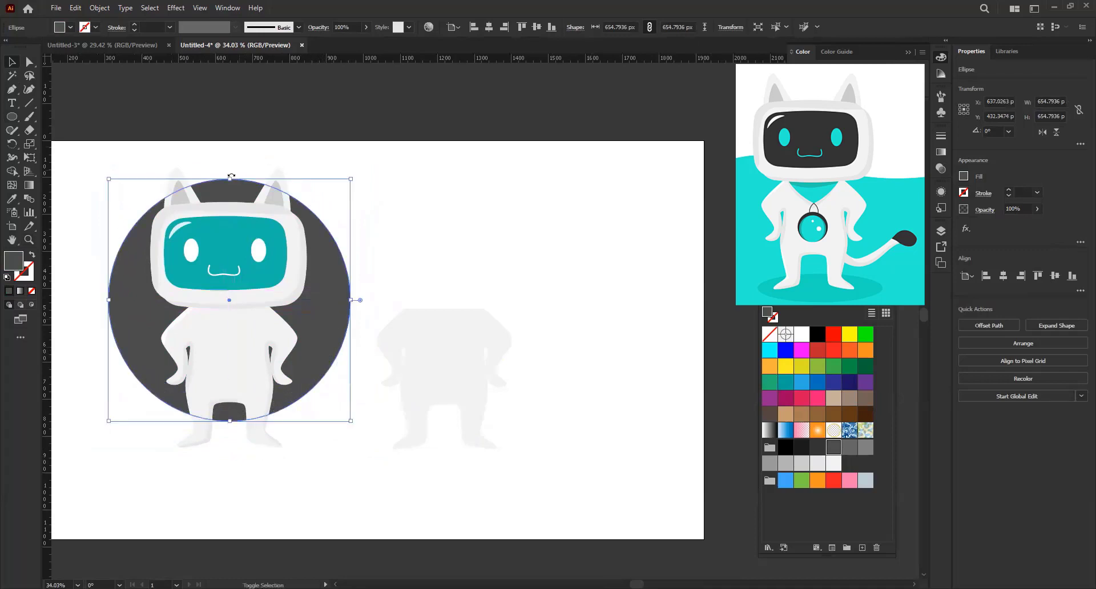
{"action": "left_click_drag", "start_coordinate": [230, 177], "coordinate": [232, 185]}
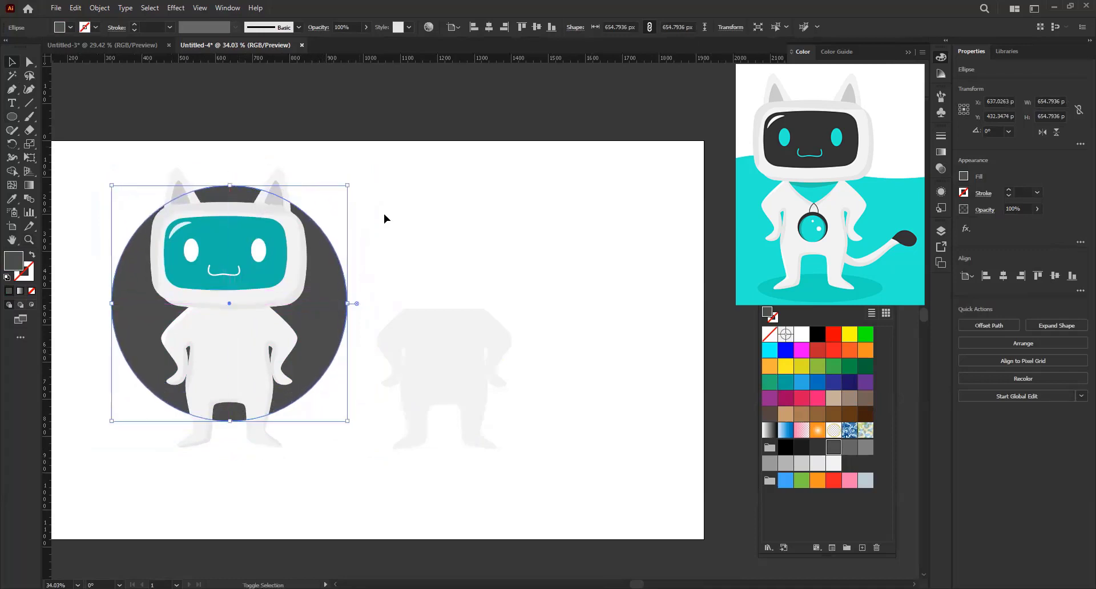
{"action": "left_click", "coordinate": [384, 214]}
- Zoom in, enter the body's clip group, and nudge the shoulder shading into place
{"action": "key", "text": "z"}
{"action": "left_click_drag", "start_coordinate": [140, 294], "coordinate": [225, 312]}
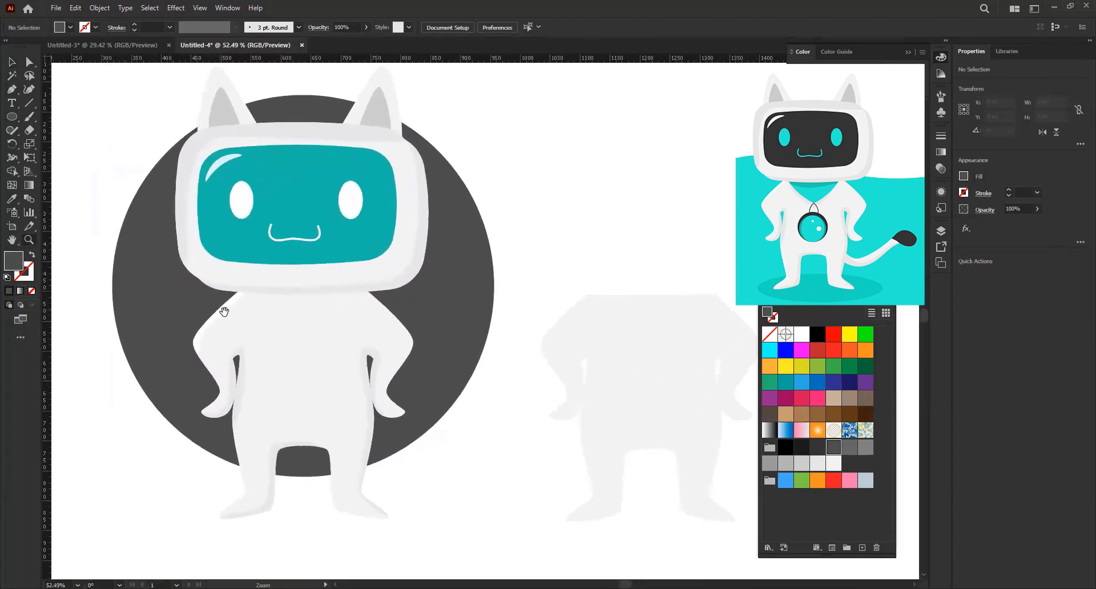
{"action": "key", "text": "v"}
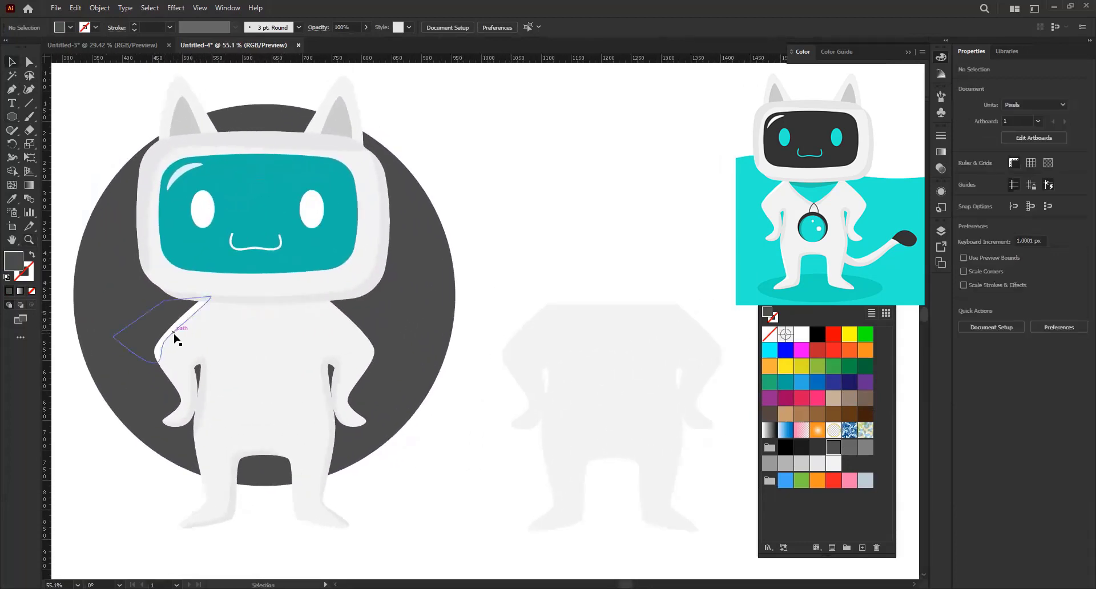
{"action": "double_click", "coordinate": [172, 334]}
{"action": "key", "text": "a"}
{"action": "left_click", "coordinate": [171, 337]}
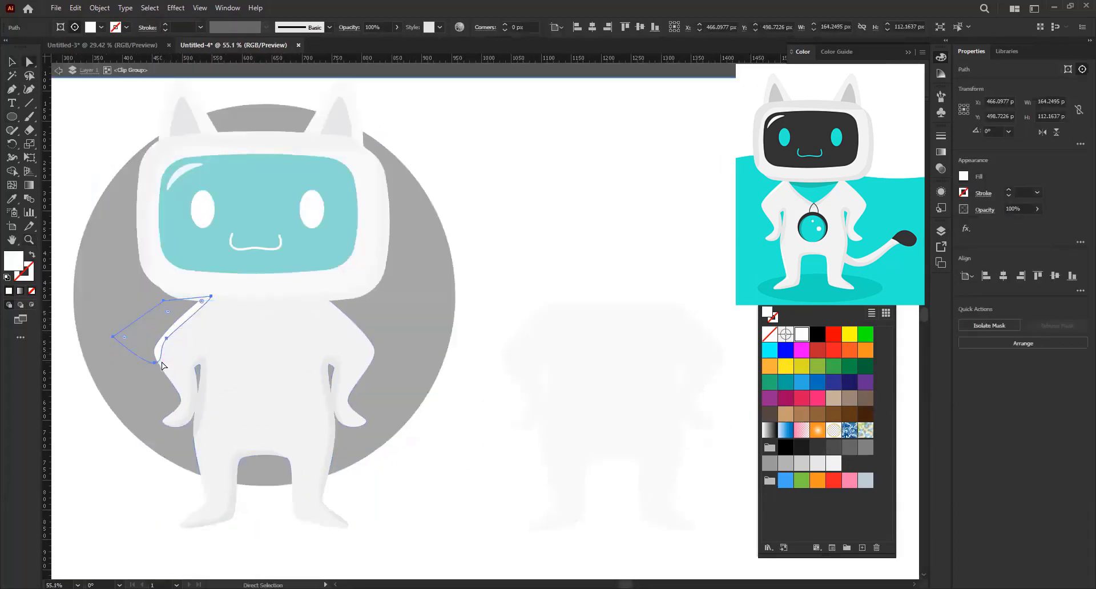
{"action": "mouse_move", "coordinate": [168, 339]}
{"action": "left_mouse_down"}
{"action": "mouse_move", "coordinate": [208, 326]}
{"action": "mouse_move", "coordinate": [245, 272]}
{"action": "left_mouse_up"}
- Draw a closed shading shape along the outer left leg down to the foot
{"action": "key", "text": "p"}
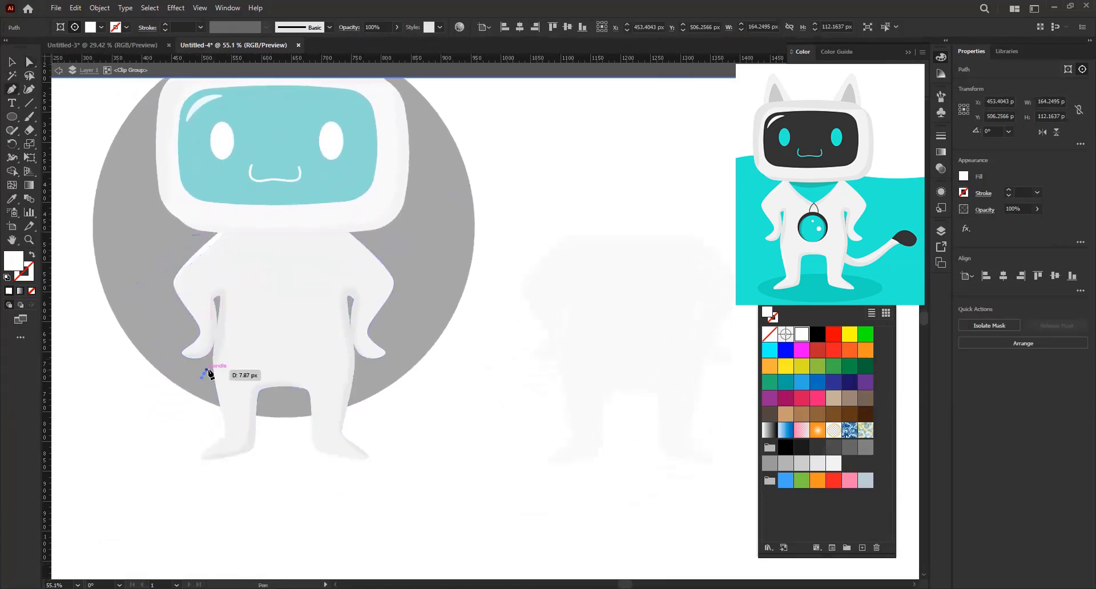
{"action": "left_click_drag", "start_coordinate": [210, 374], "coordinate": [229, 440]}
{"action": "left_click", "coordinate": [194, 439]}
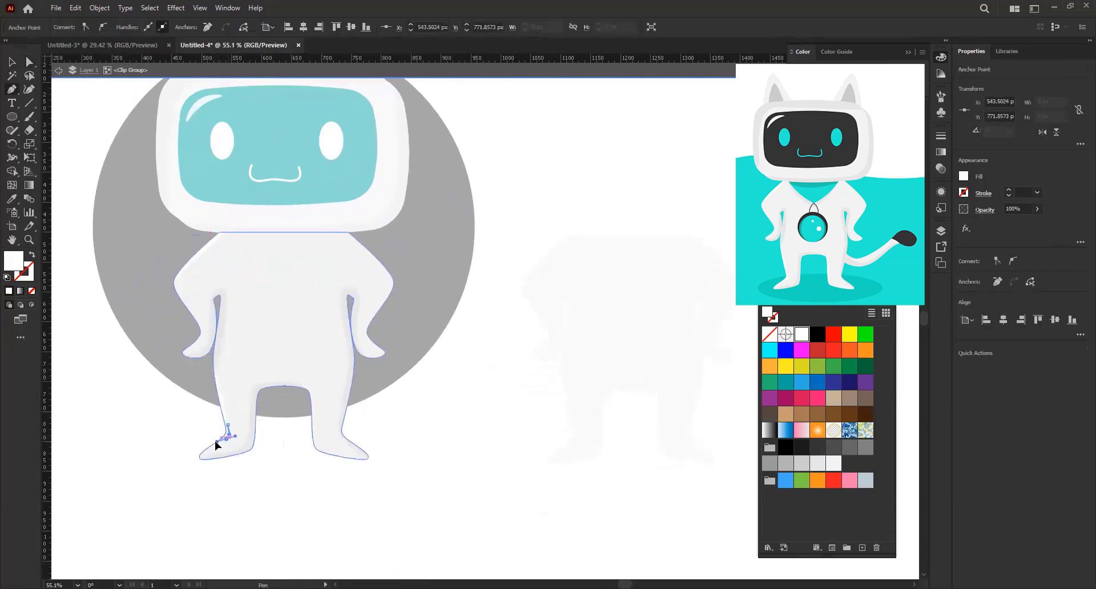
{"action": "left_click", "coordinate": [194, 428]}
{"action": "left_click", "coordinate": [209, 407]}
{"action": "left_click_drag", "start_coordinate": [207, 373], "coordinate": [204, 380]}
{"action": "key", "text": "v"}
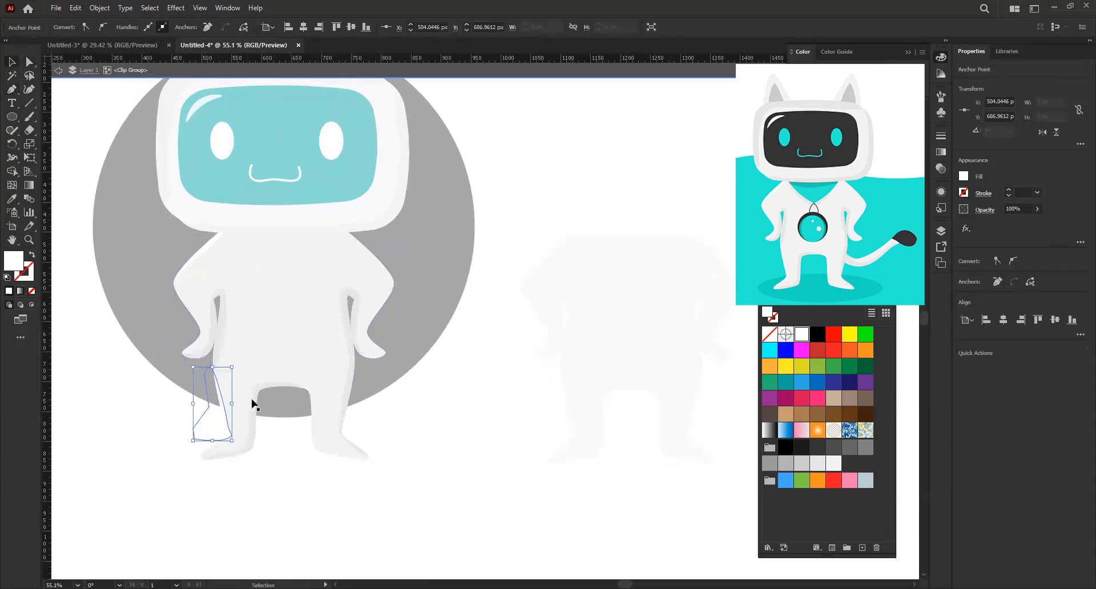
- Start a new shading path along the inner right leg
{"action": "scroll", "coordinate": [269, 399], "scroll_direction": "right", "scroll_amount": 3}
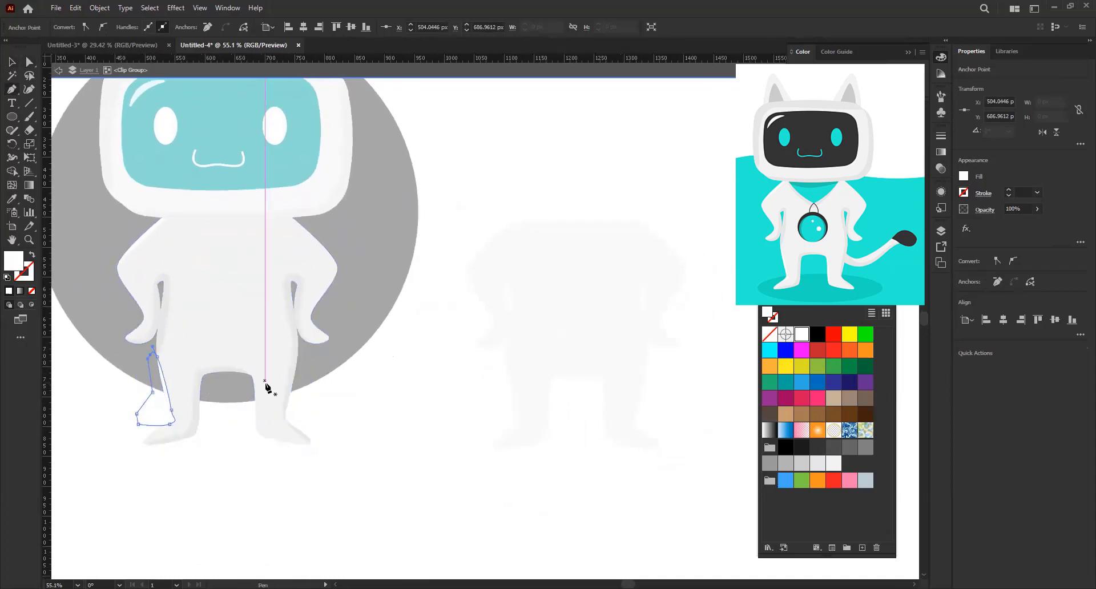
{"action": "scroll", "coordinate": [251, 383], "scroll_direction": "down", "scroll_amount": 1}
{"action": "scroll", "coordinate": [240, 378], "scroll_direction": "right", "scroll_amount": 1}
{"action": "left_click", "coordinate": [236, 362]}
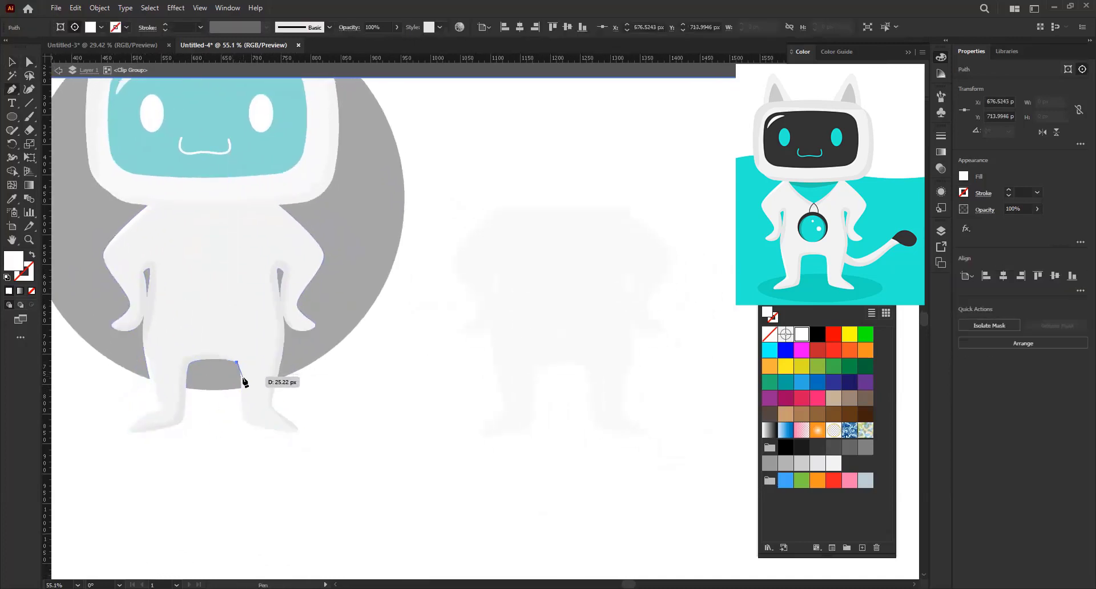
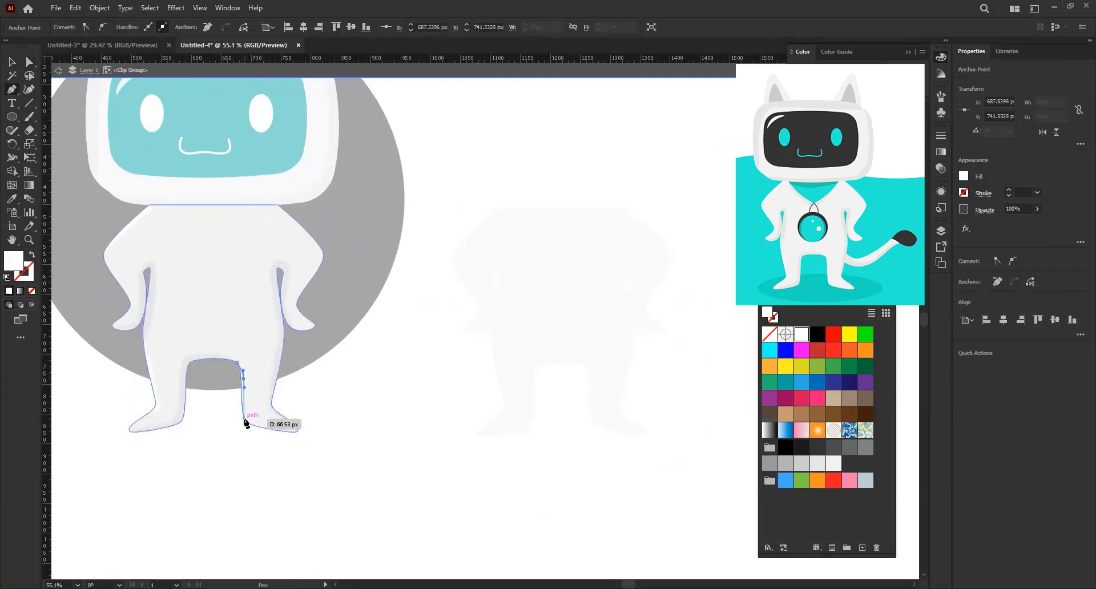
- Close the curved leg-gap shape between the legs and drag one anchor to refine it
{"action": "left_click_drag", "start_coordinate": [215, 423], "coordinate": [247, 422]}
{"action": "left_click_drag", "start_coordinate": [236, 362], "coordinate": [238, 366]}
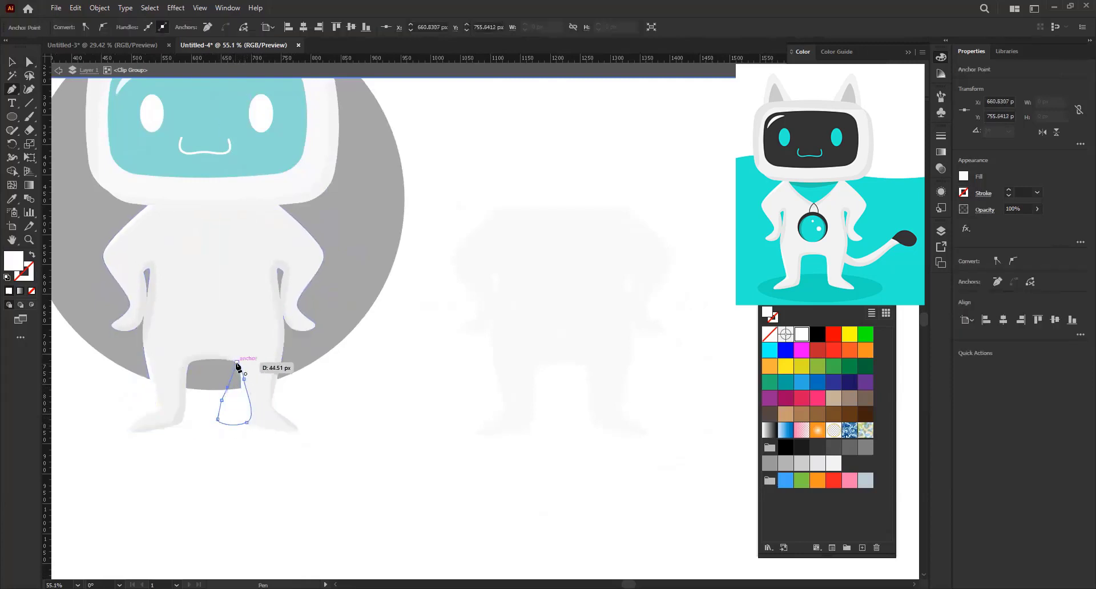
{"action": "key", "text": "a"}
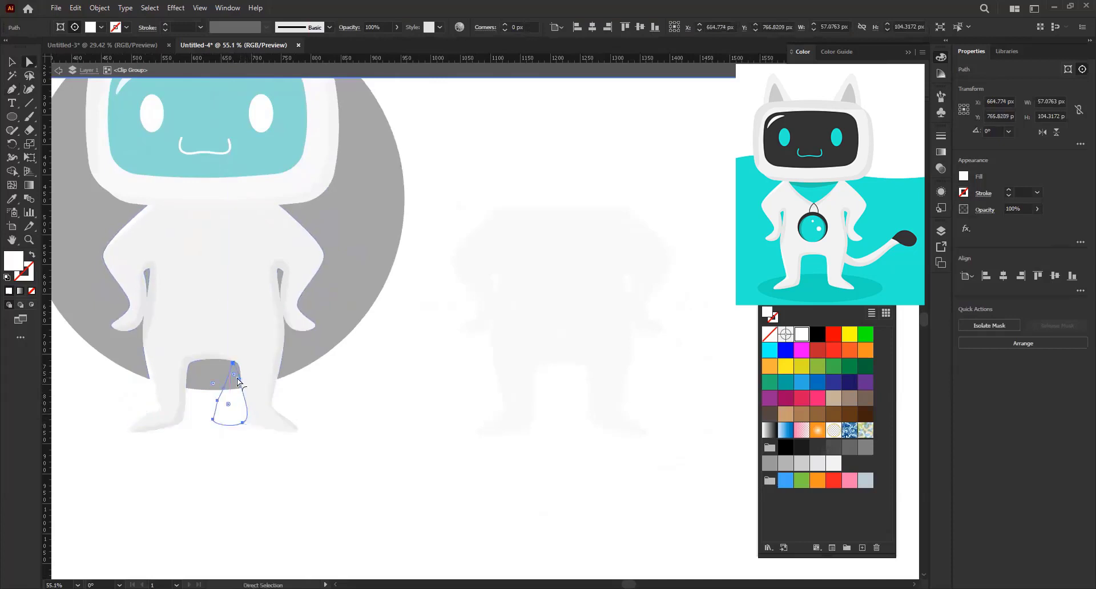
{"action": "mouse_move", "coordinate": [244, 378]}
{"action": "left_mouse_down"}
{"action": "mouse_move", "coordinate": [246, 391]}
{"action": "mouse_move", "coordinate": [206, 333]}
{"action": "left_mouse_up"}
- Leave the clipped group and give the visor a near-black dark grey fill
{"action": "left_click", "coordinate": [357, 422]}
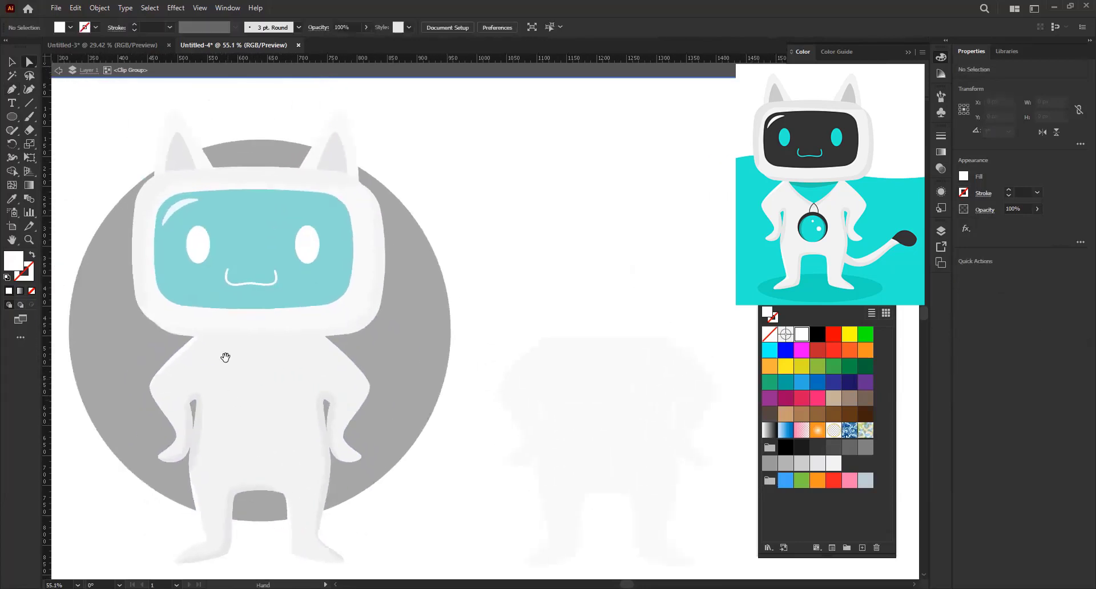
{"action": "scroll", "coordinate": [206, 333], "scroll_direction": "down", "scroll_amount": 2}
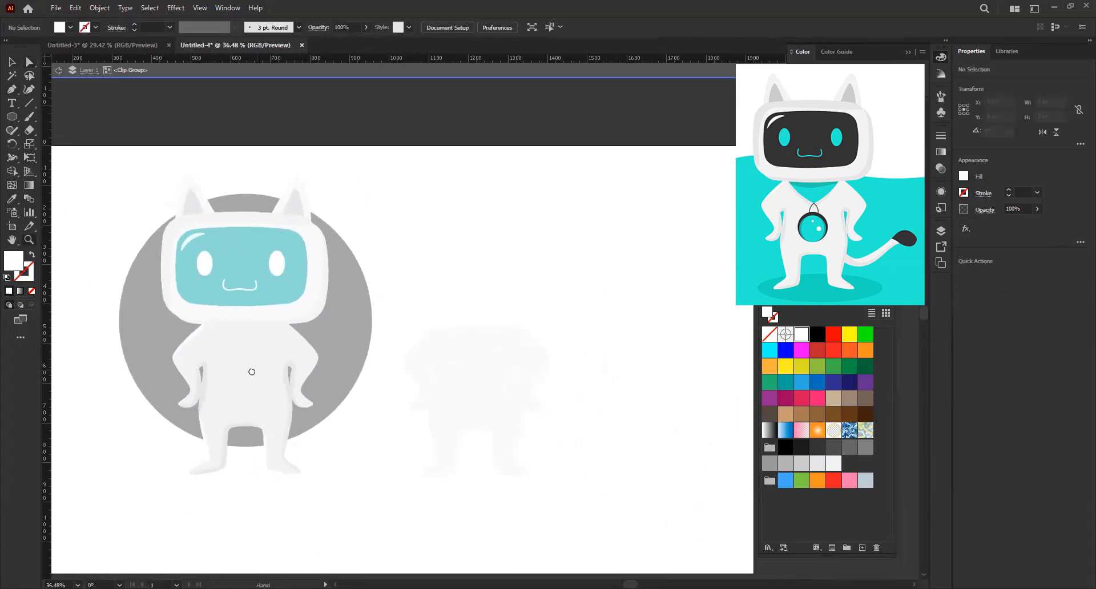
{"action": "double_click", "coordinate": [362, 282]}
{"action": "left_click", "coordinate": [367, 325]}
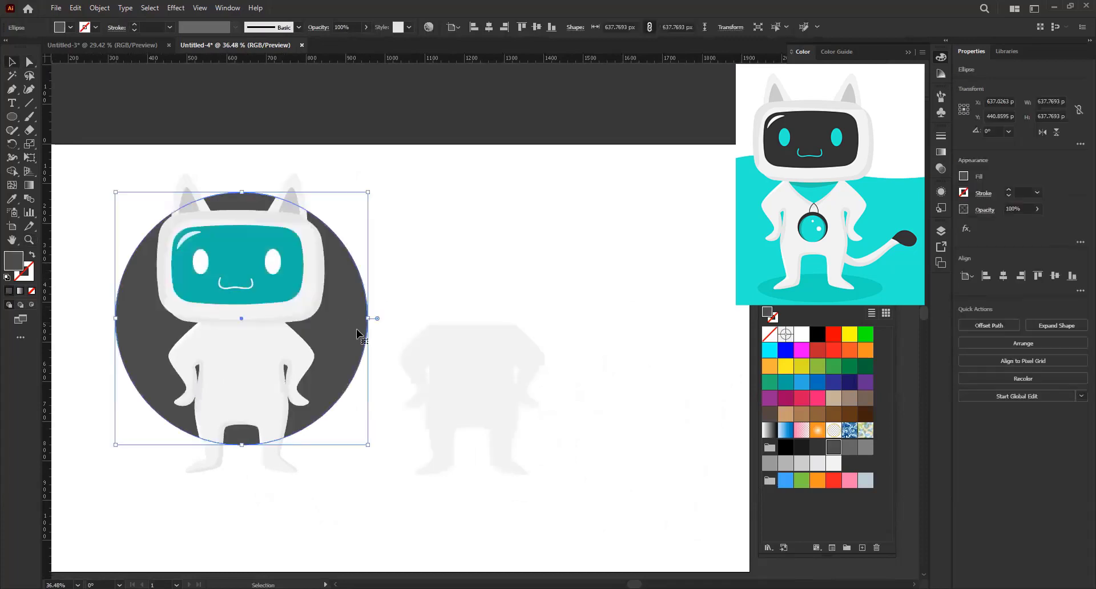
{"action": "left_click", "coordinate": [457, 371]}
{"action": "left_click_drag", "start_coordinate": [282, 304], "coordinate": [260, 303]}
{"action": "left_click", "coordinate": [258, 301]}
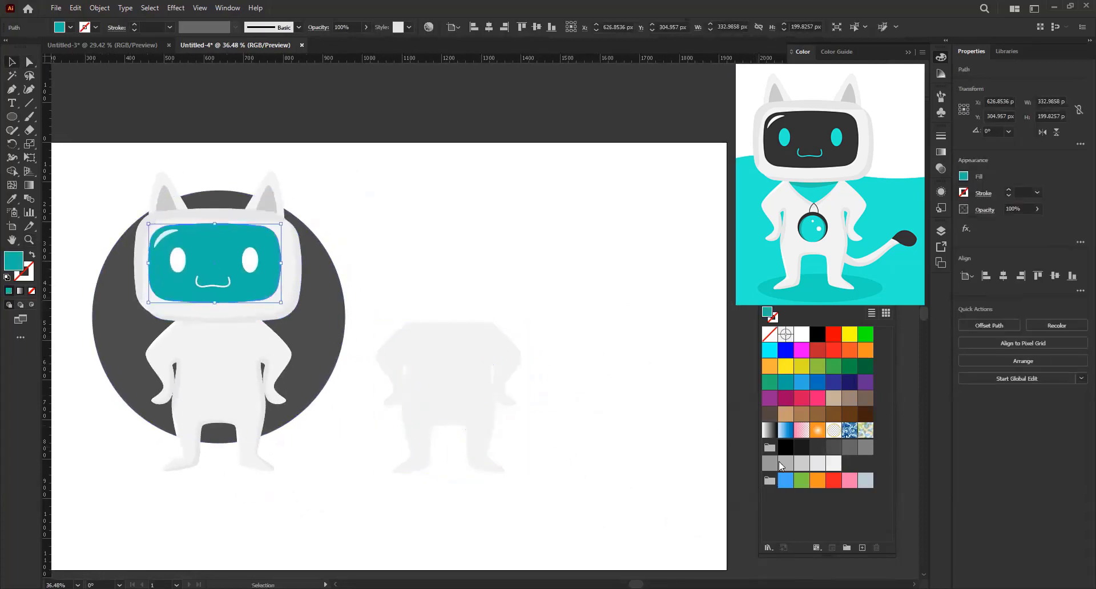
{"action": "left_click", "coordinate": [845, 447]}
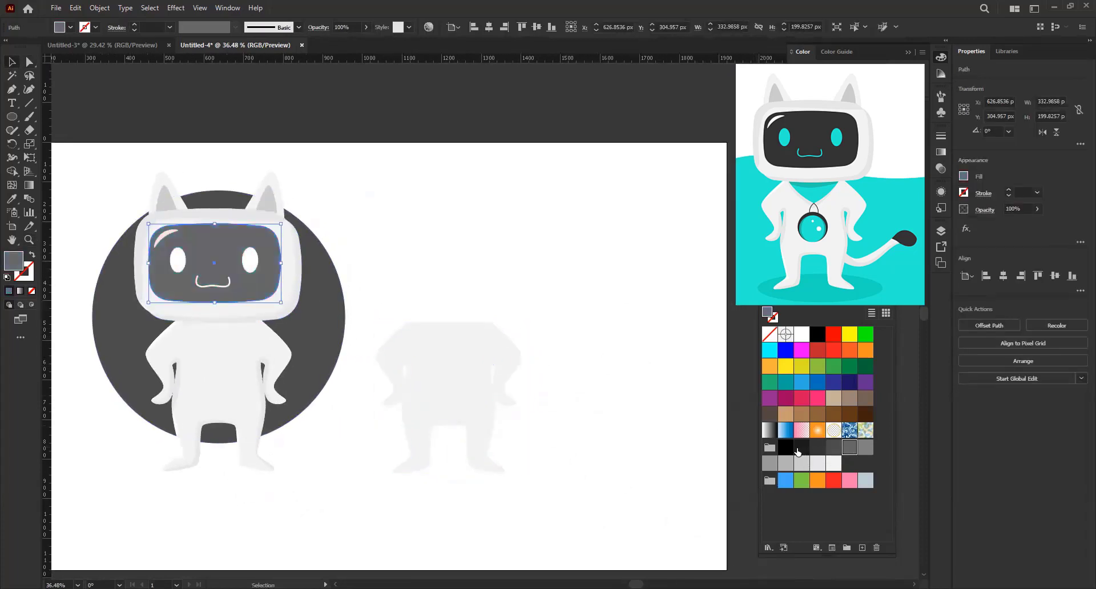
{"action": "left_click", "coordinate": [799, 448]}
{"action": "left_click", "coordinate": [820, 450]}
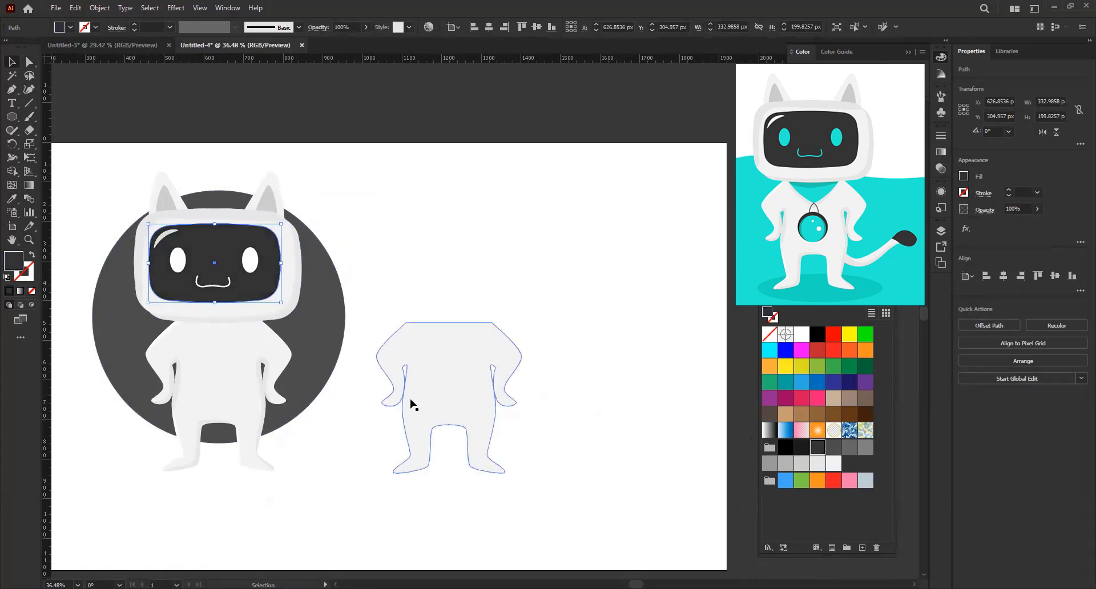
- Darken the background circle to the same near-black grey
{"action": "left_click", "coordinate": [305, 386]}
{"action": "left_click", "coordinate": [814, 450]}
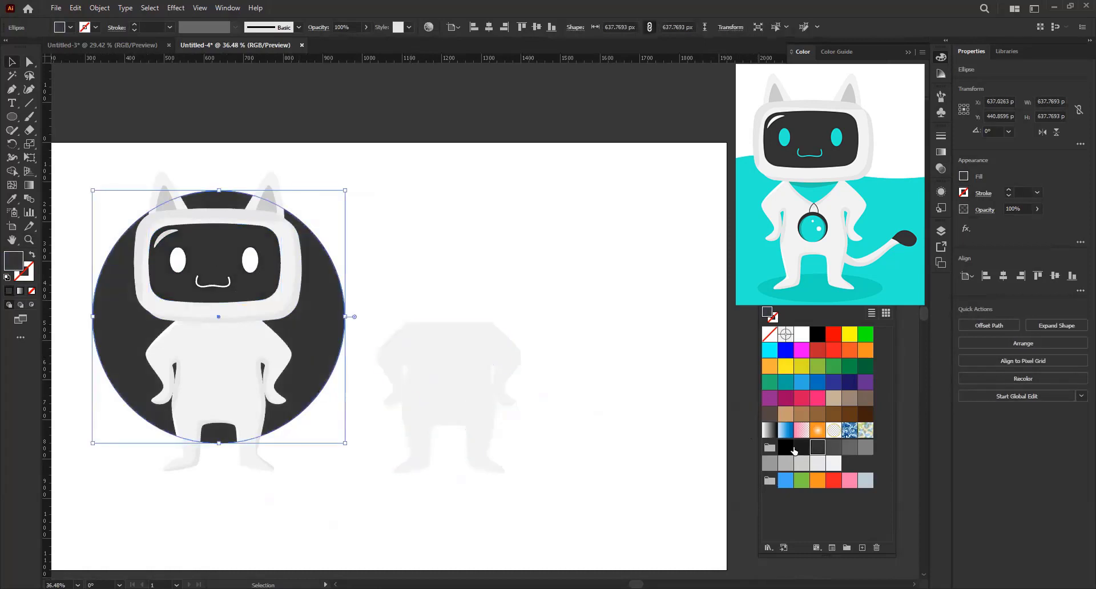
{"action": "left_click", "coordinate": [329, 476]}
{"action": "left_click_drag", "start_coordinate": [213, 334], "coordinate": [224, 357]}
{"action": "left_click_drag", "start_coordinate": [284, 310], "coordinate": [256, 326]}
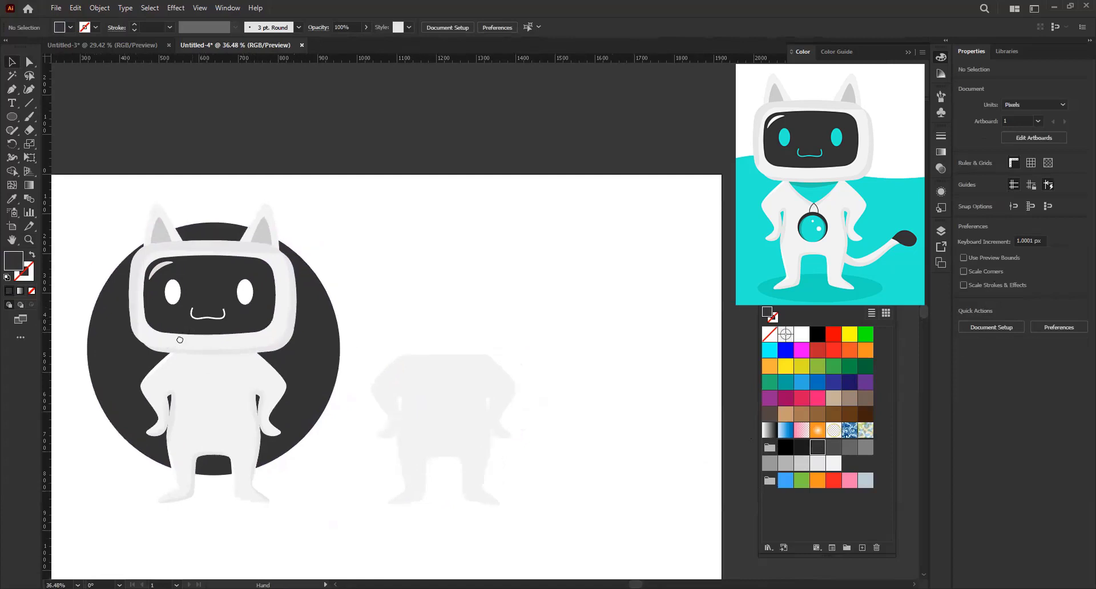
- Fill both eyes cyan and give the mouth line a cyan stroke
{"action": "left_click", "coordinate": [159, 300]}
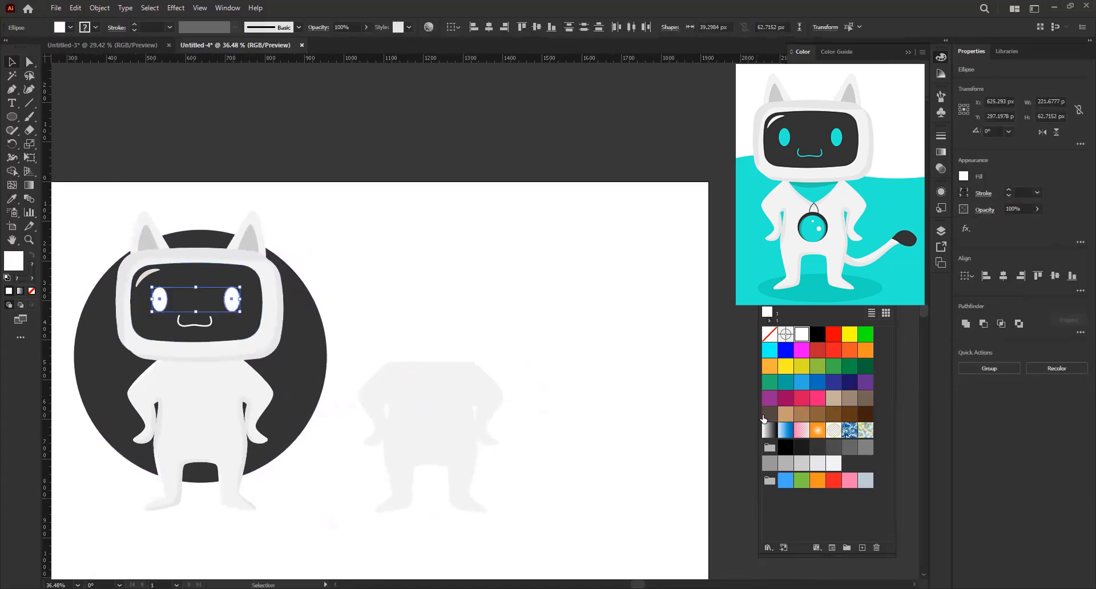
{"action": "left_click", "coordinate": [768, 354]}
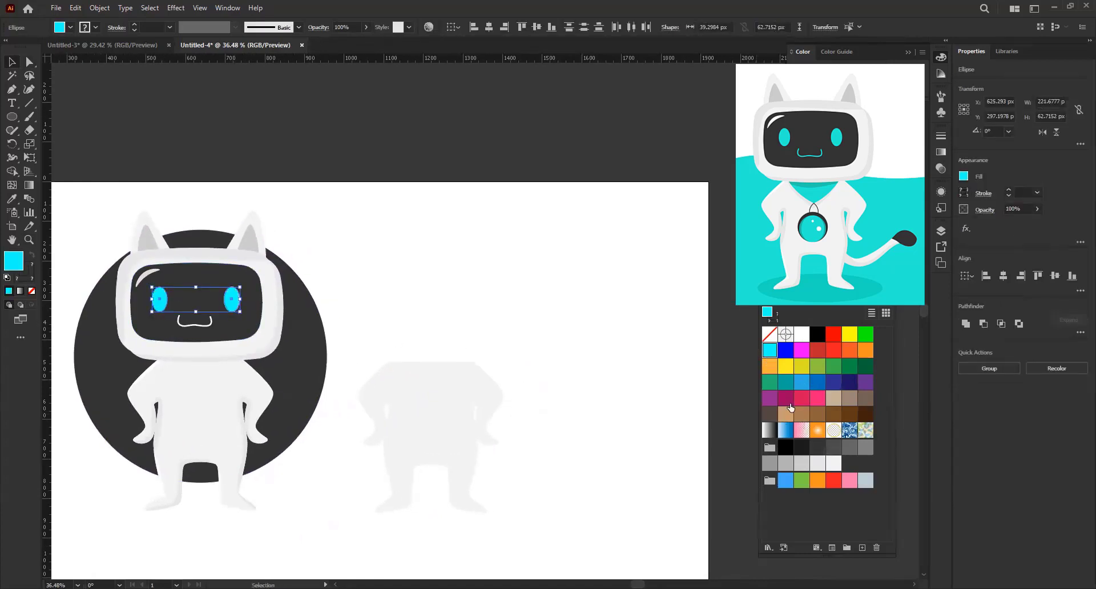
{"action": "left_click", "coordinate": [394, 313]}
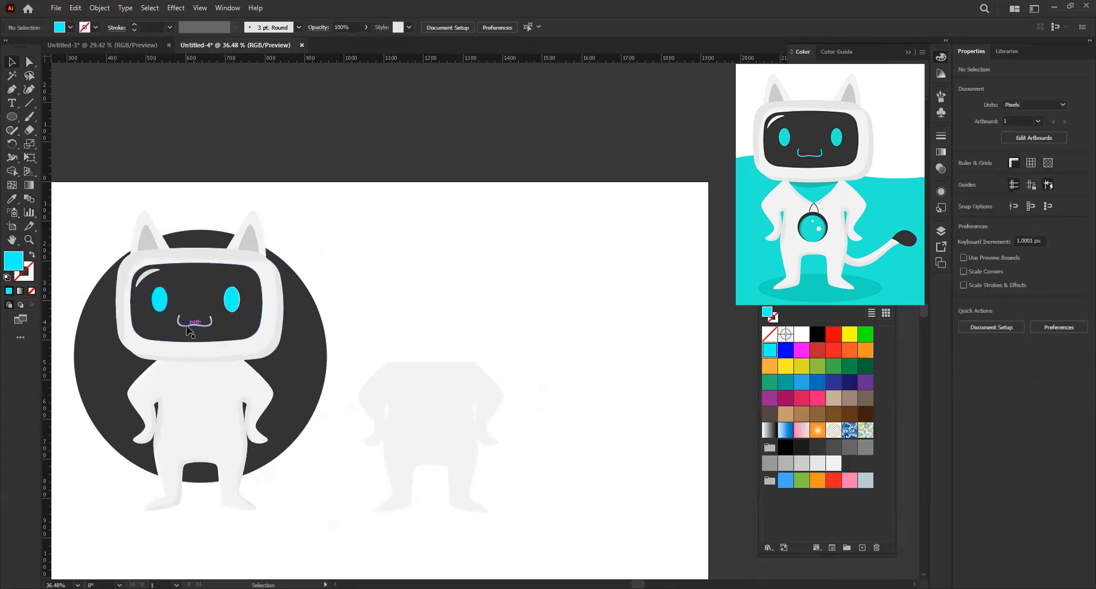
{"action": "left_click", "coordinate": [189, 330]}
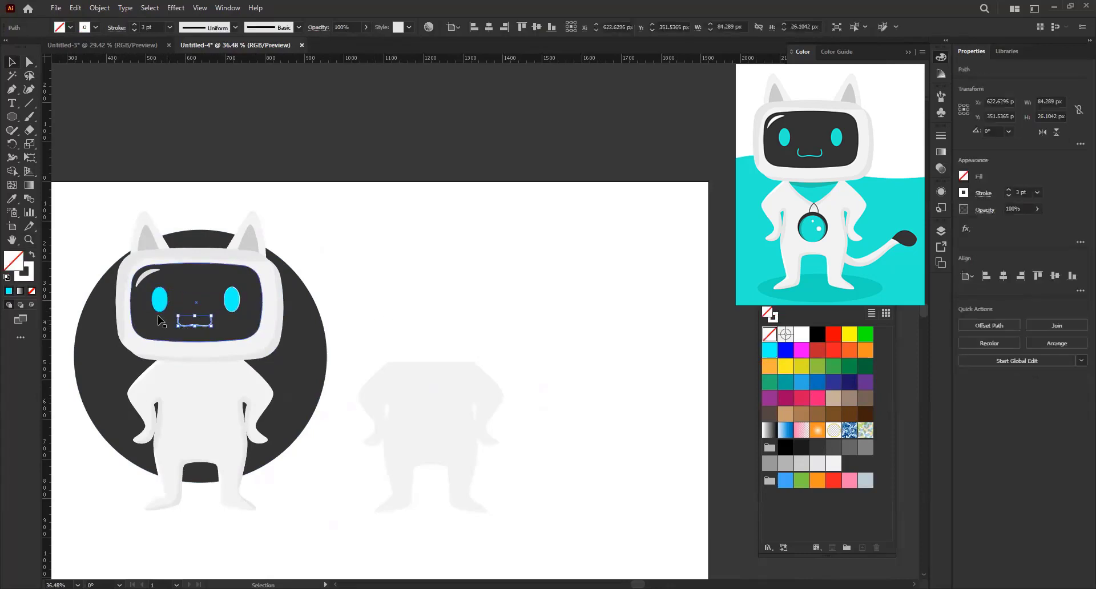
{"action": "left_click", "coordinate": [768, 351]}
{"action": "left_click", "coordinate": [384, 304]}
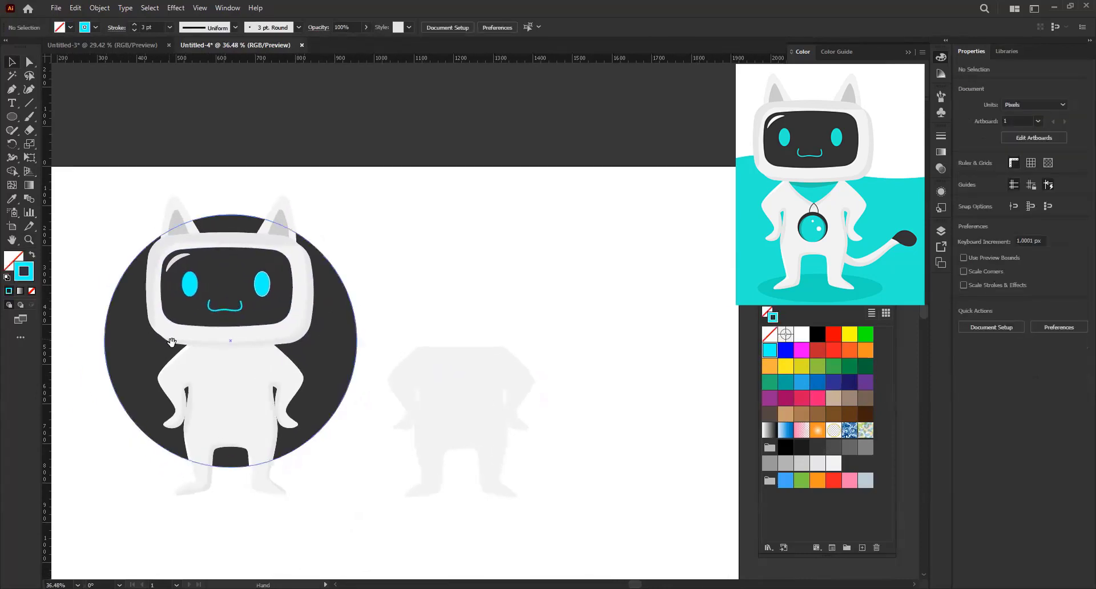
{"action": "mouse_move", "coordinate": [131, 437]}
{"action": "left_mouse_down"}
{"action": "mouse_move", "coordinate": [159, 368]}
{"action": "mouse_move", "coordinate": [262, 381]}
{"action": "mouse_move", "coordinate": [296, 401]}
{"action": "left_mouse_up"}
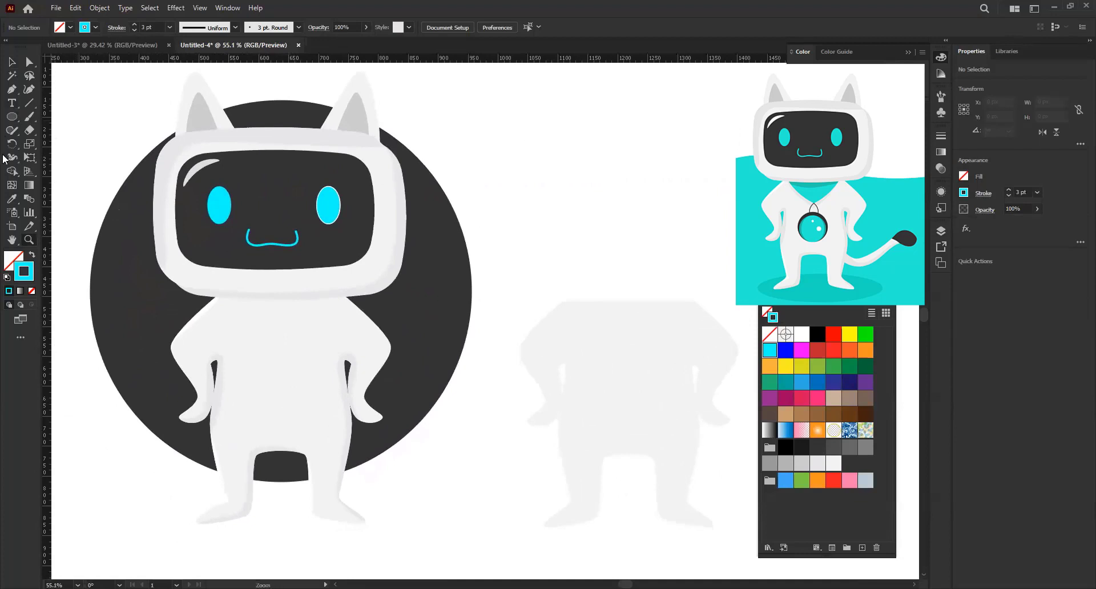
{"action": "left_click", "coordinate": [7, 277]}
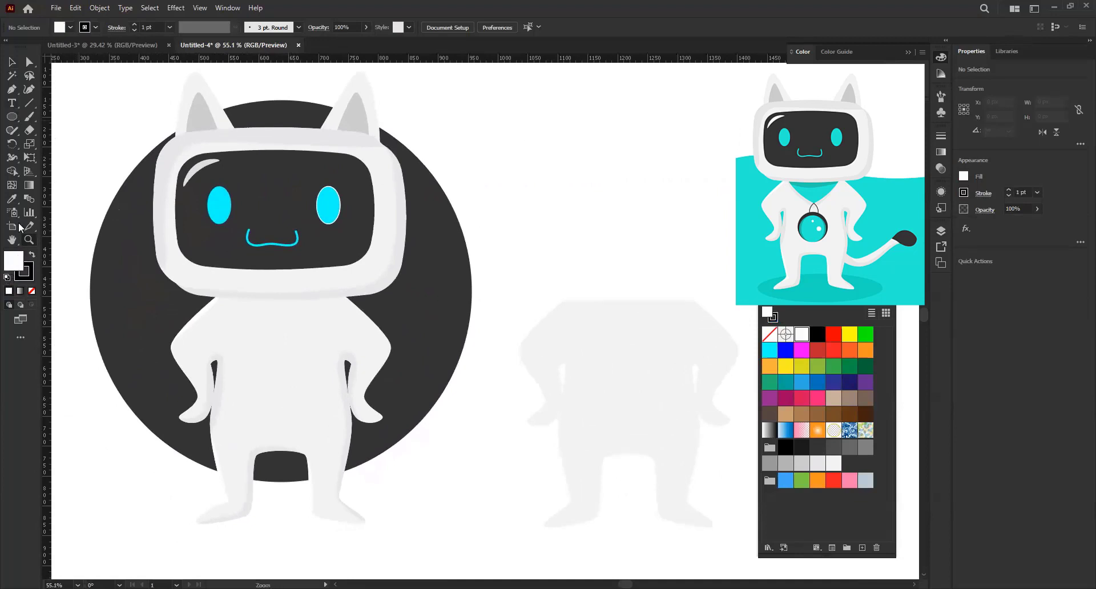
- Draw a closed, unfilled V-shaped bib path just under the helmet
{"action": "right_click", "coordinate": [8, 121]}
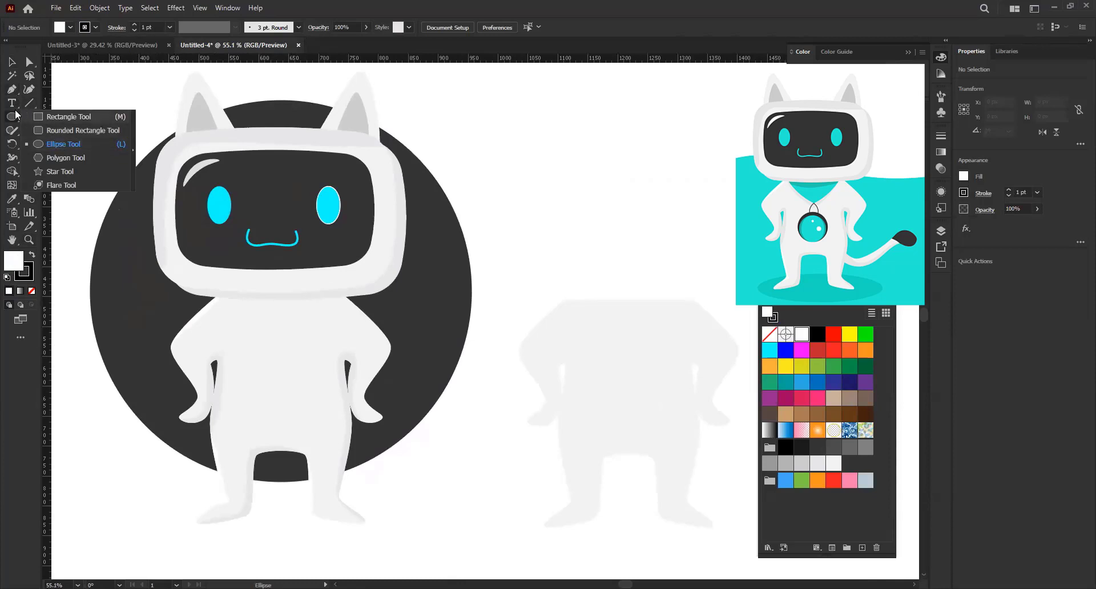
{"action": "left_click", "coordinate": [12, 91]}
{"action": "scroll", "coordinate": [384, 306], "scroll_direction": "right", "scroll_amount": 1}
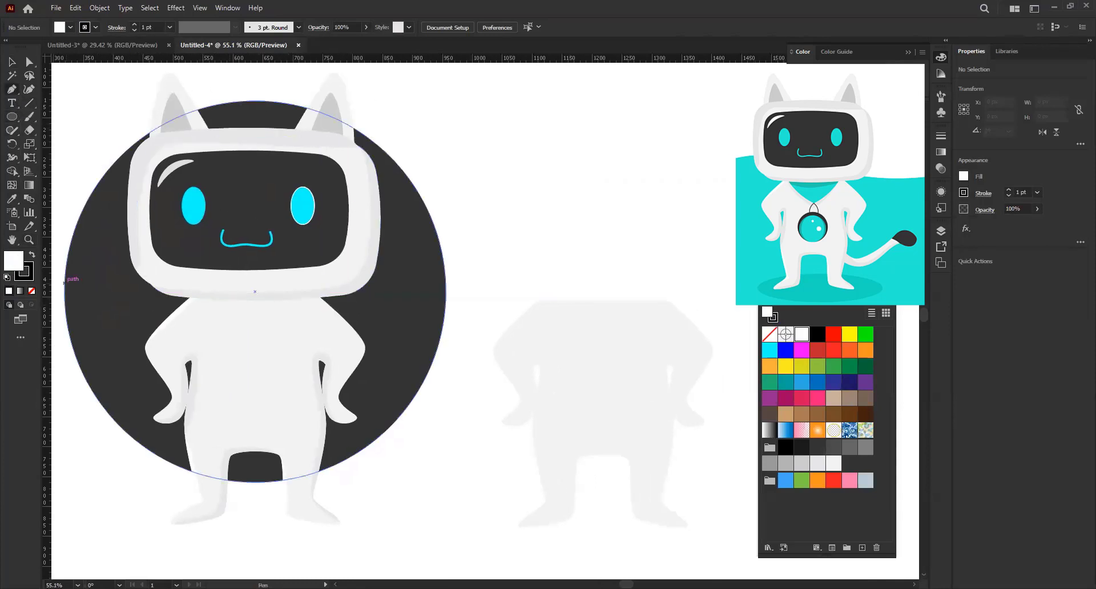
{"action": "left_click", "coordinate": [30, 291]}
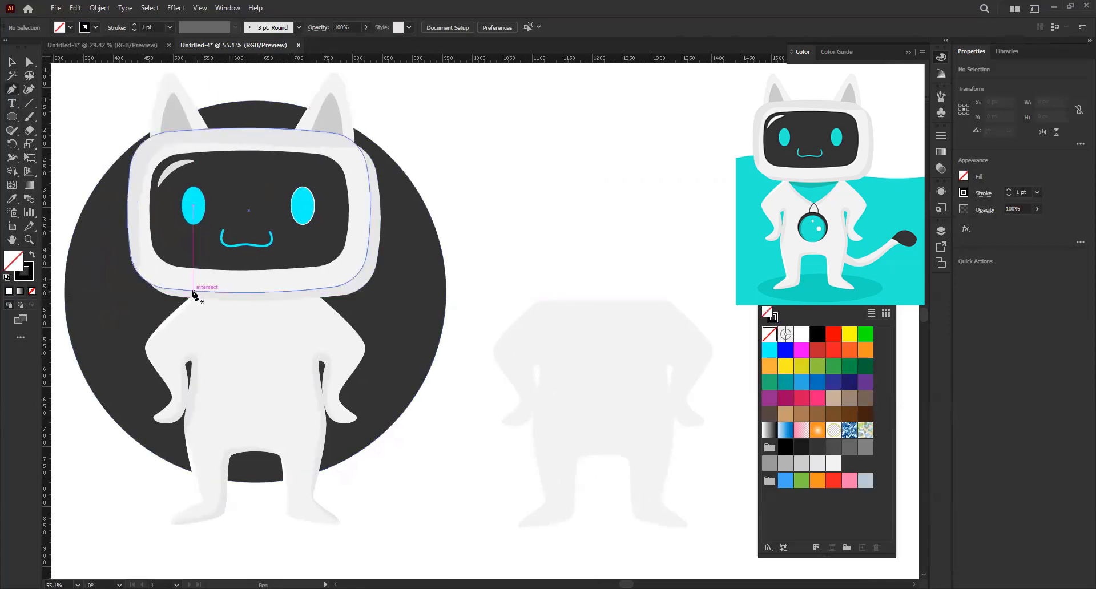
{"action": "left_click", "coordinate": [196, 292]}
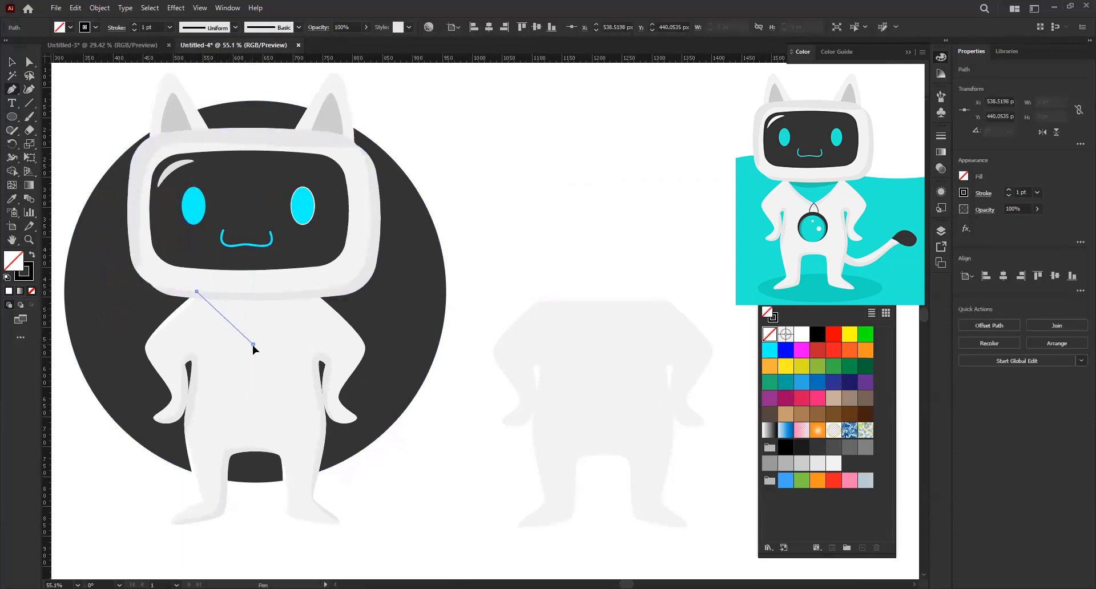
{"action": "left_click_drag", "start_coordinate": [294, 370], "coordinate": [295, 369]}
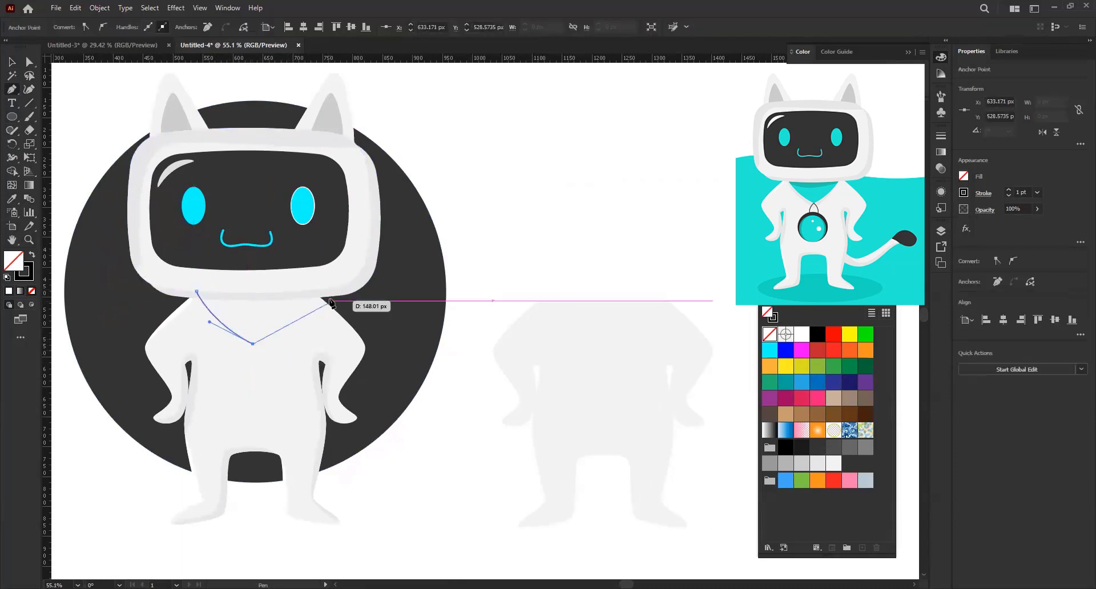
{"action": "left_click_drag", "start_coordinate": [309, 292], "coordinate": [330, 251]}
{"action": "scroll", "coordinate": [330, 252], "scroll_direction": "down", "scroll_amount": 2}
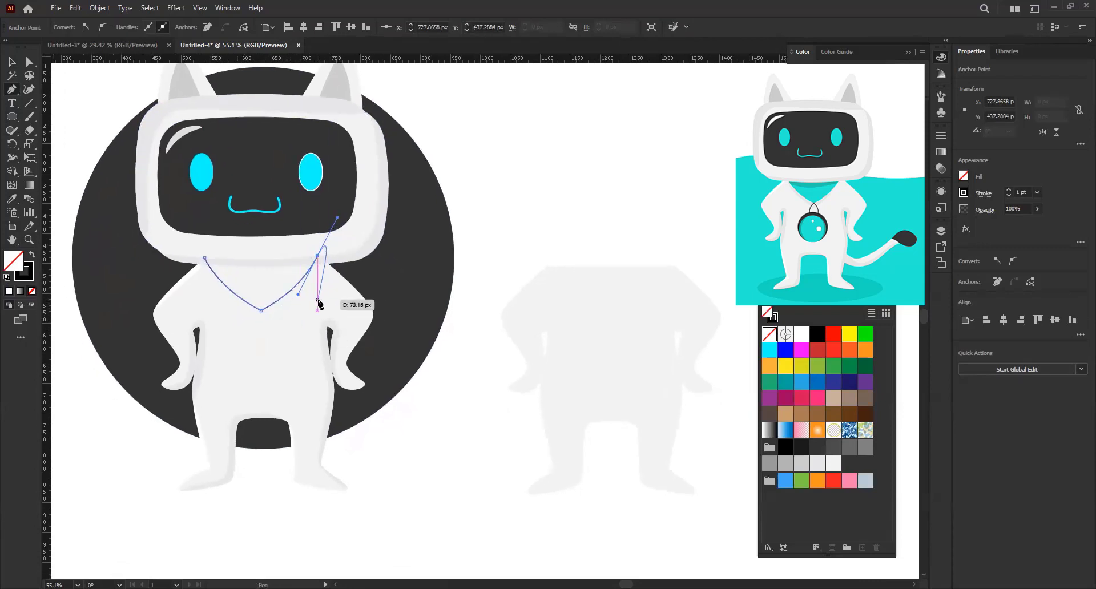
{"action": "left_click", "coordinate": [317, 255]}
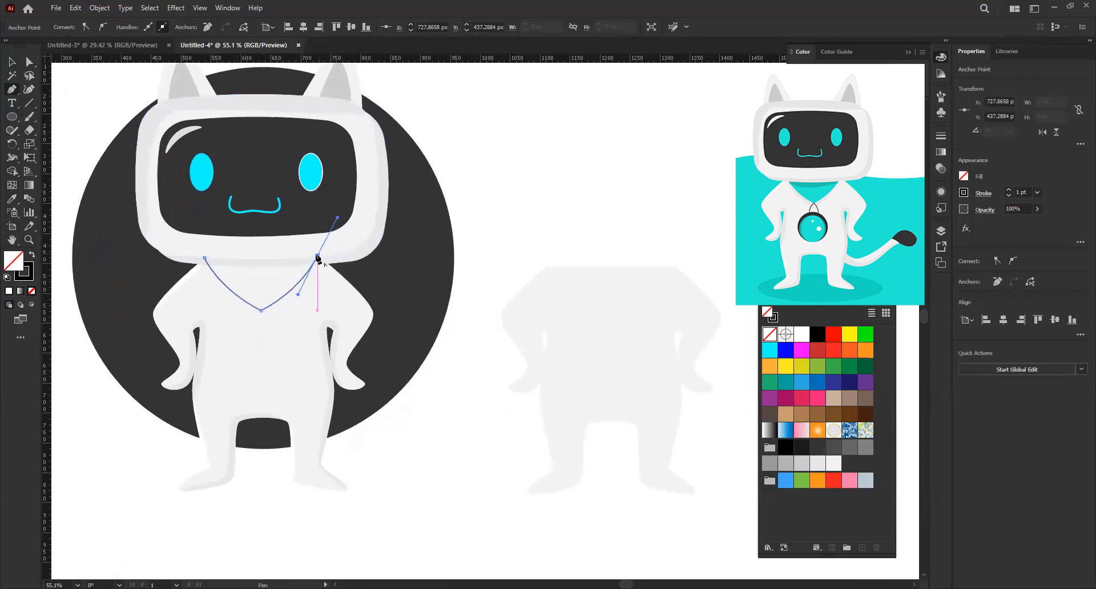
{"action": "left_click", "coordinate": [205, 258]}
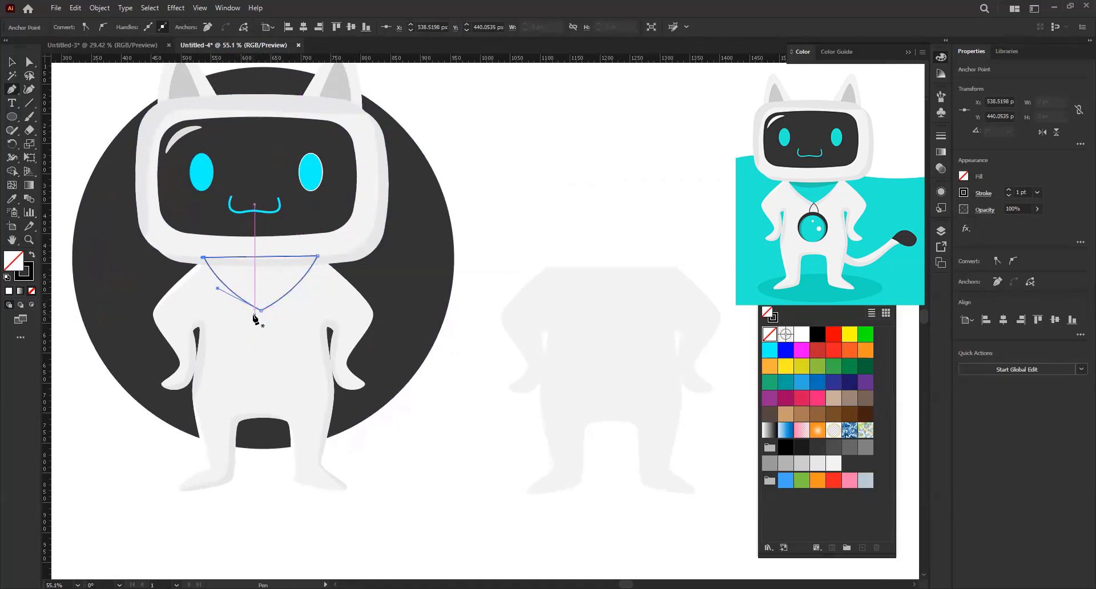
- Fill the bib cyan and remove its outline
{"action": "left_click", "coordinate": [768, 352]}
{"action": "key", "text": "v"}
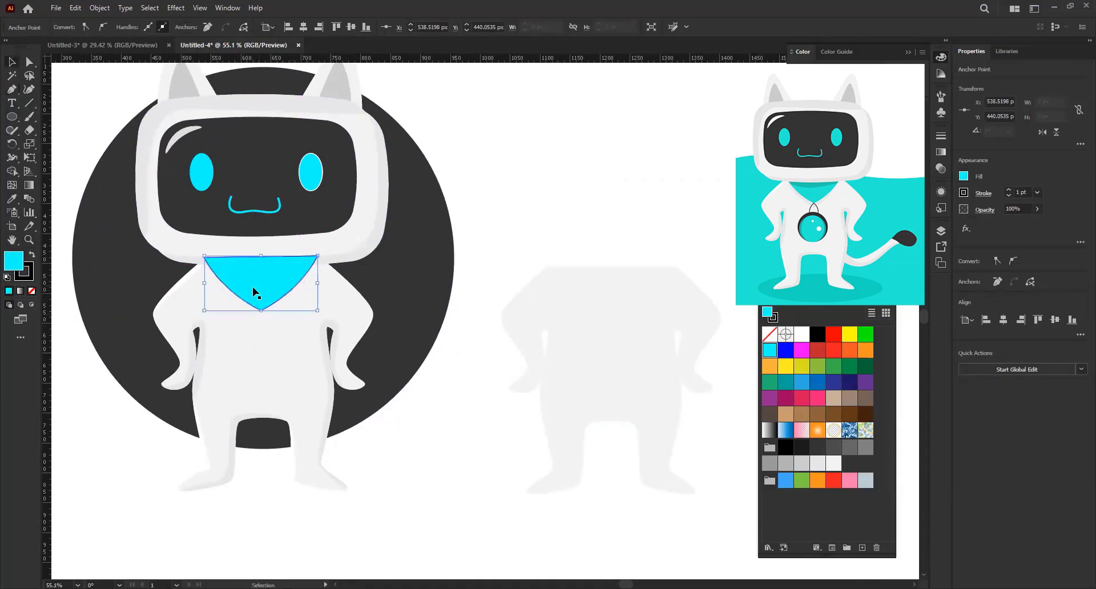
{"action": "left_click", "coordinate": [32, 292]}
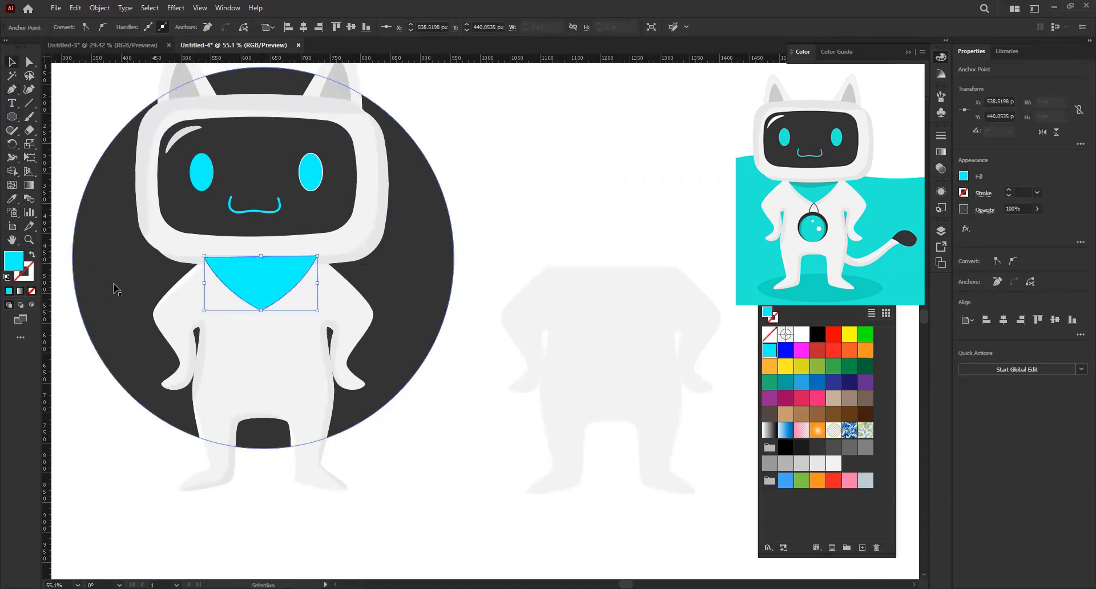
{"action": "key", "text": "z"}
{"action": "left_click_drag", "start_coordinate": [260, 311], "coordinate": [249, 331]}
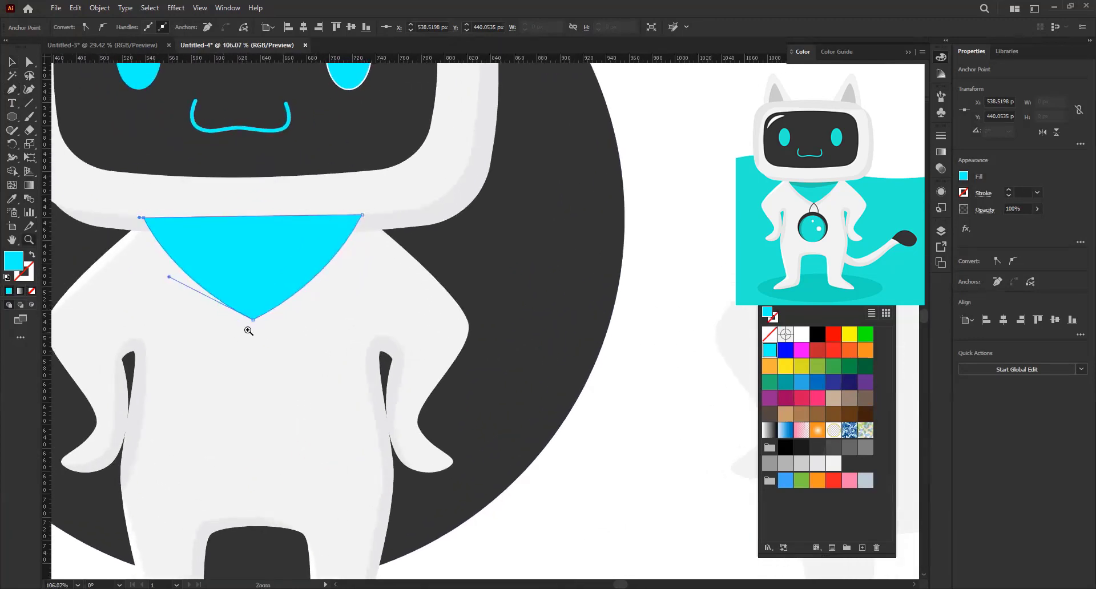
- Draw a closed V-shaped outline along the cyan bandana's lower edge
{"action": "scroll", "coordinate": [169, 301], "scroll_direction": "right", "scroll_amount": 1}
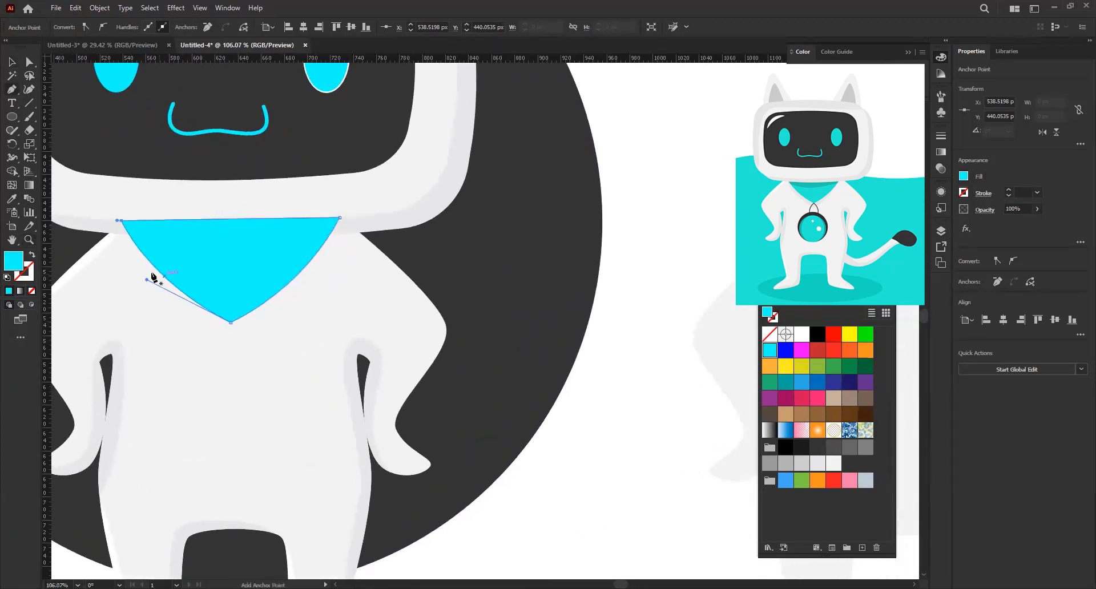
{"action": "scroll", "coordinate": [160, 281], "scroll_direction": "down", "scroll_amount": 1}
{"action": "left_click", "coordinate": [637, 393], "text": "ctrl"}
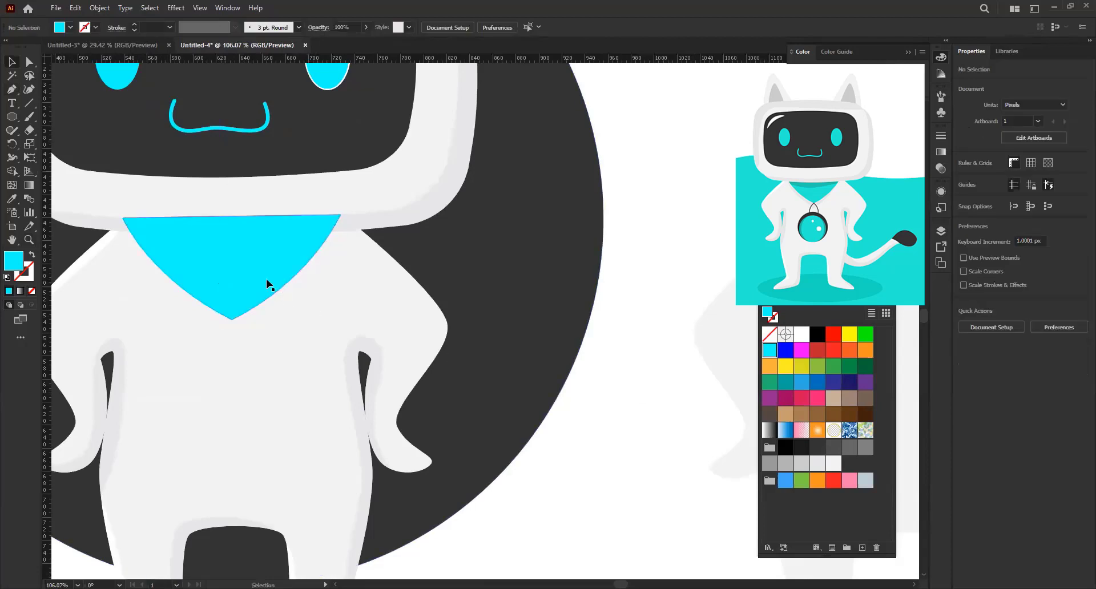
{"action": "left_click_drag", "start_coordinate": [138, 280], "coordinate": [121, 280]}
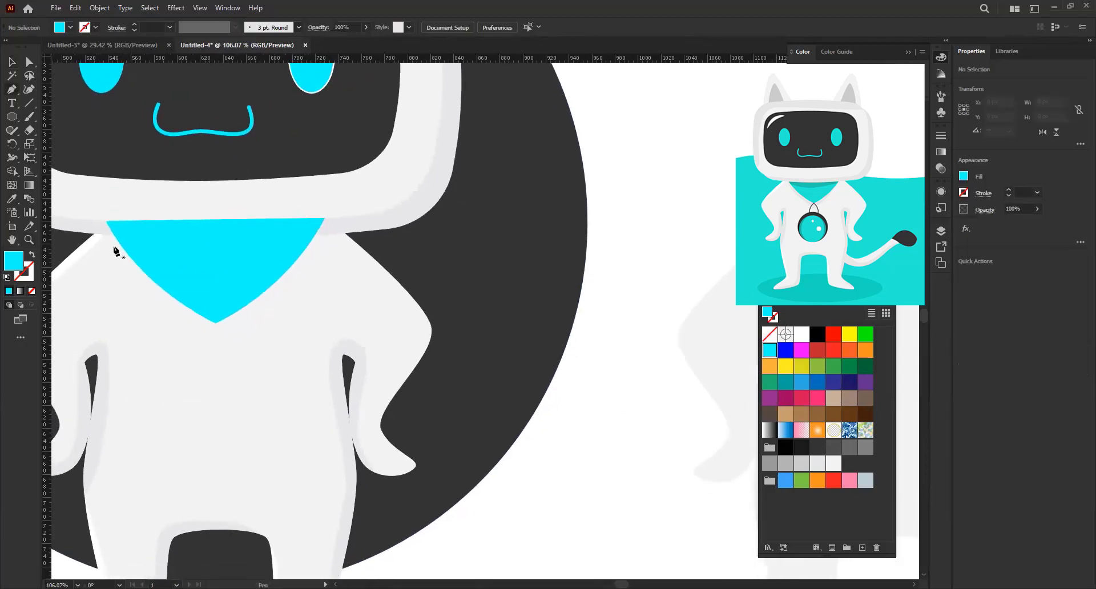
{"action": "left_click", "coordinate": [107, 225]}
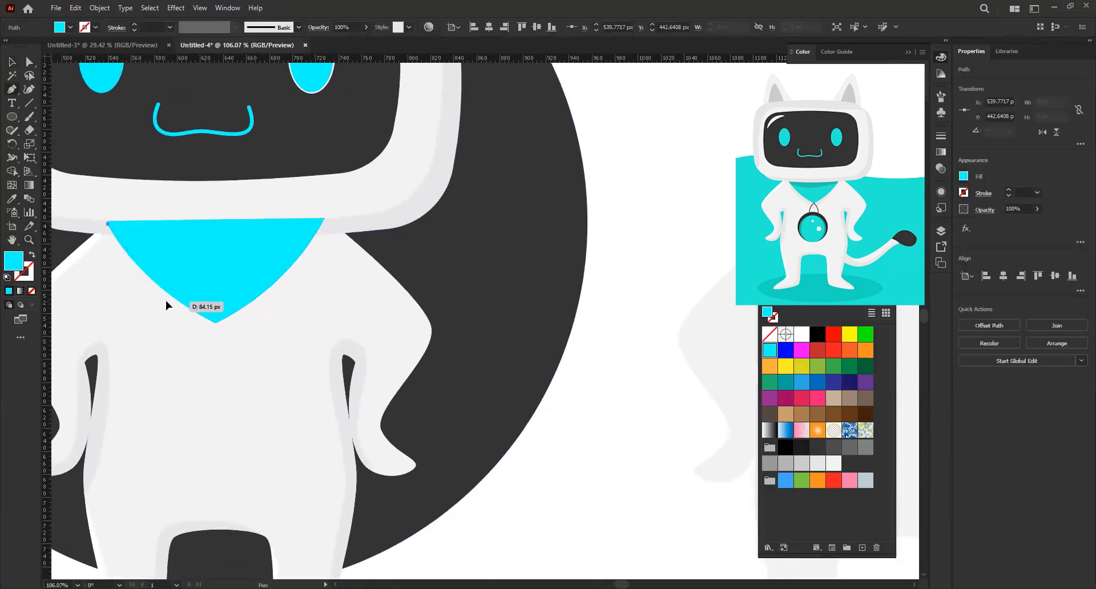
{"action": "left_click", "coordinate": [199, 324]}
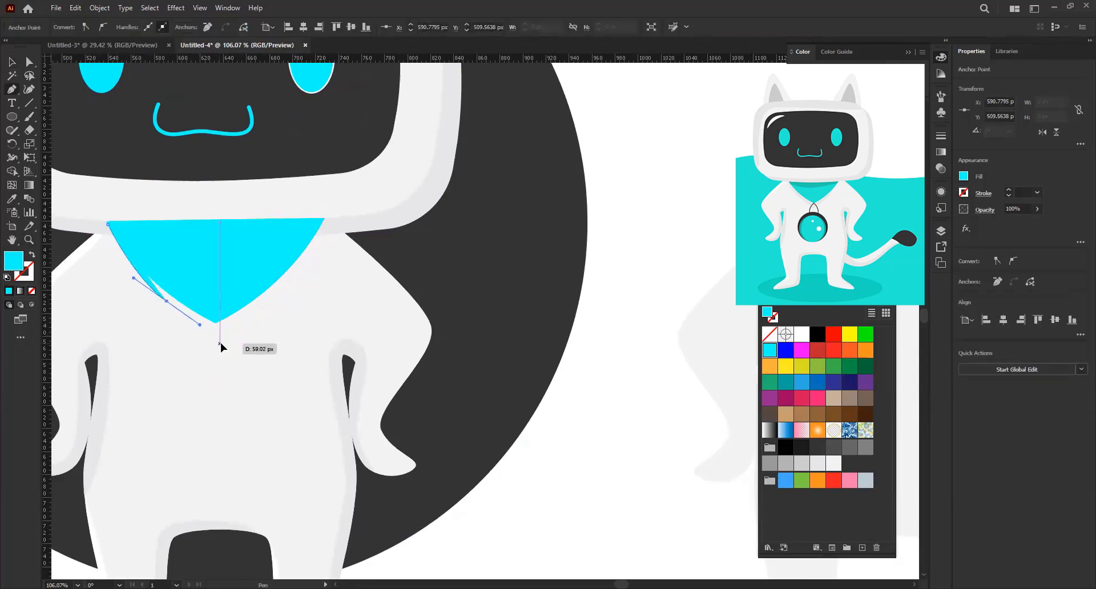
{"action": "left_click", "coordinate": [219, 343]}
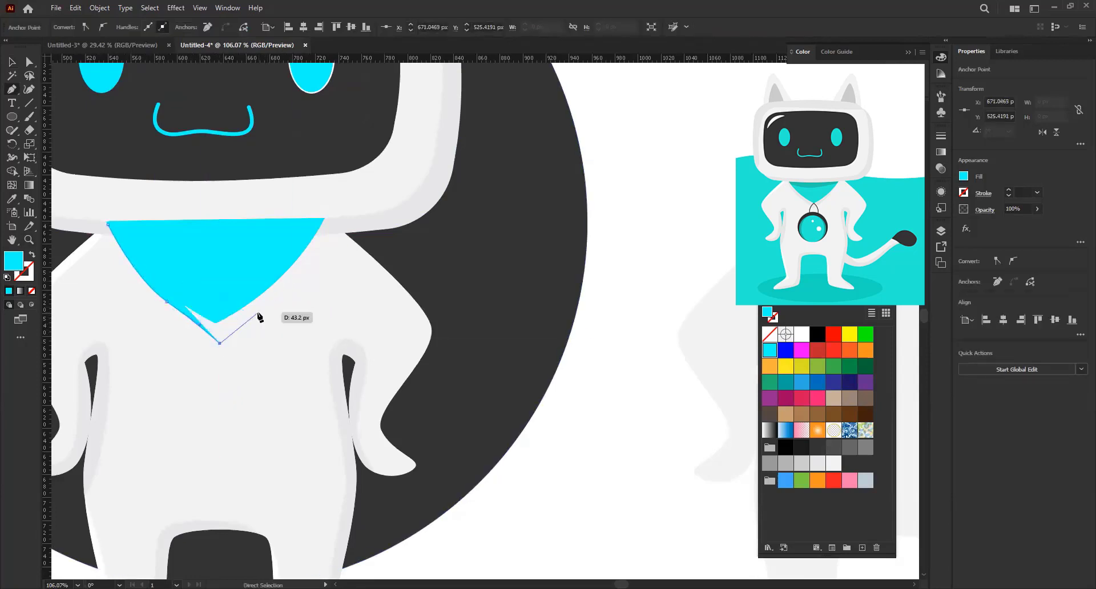
{"action": "left_click_drag", "start_coordinate": [273, 297], "coordinate": [288, 281]}
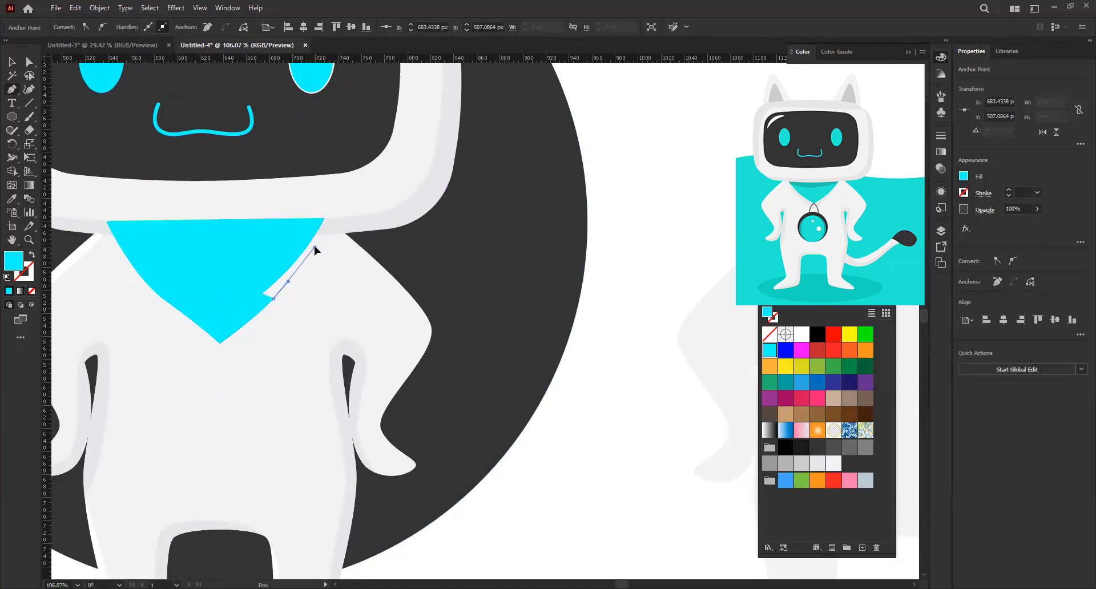
{"action": "left_click", "coordinate": [322, 218]}
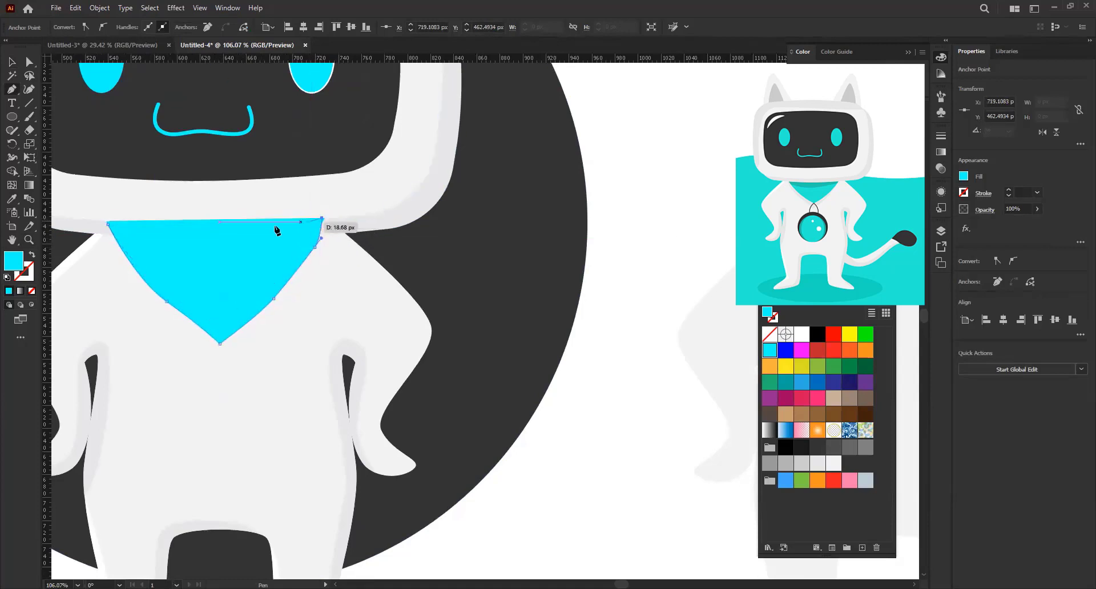
{"action": "left_click", "coordinate": [104, 222]}
{"action": "key", "text": "v"}
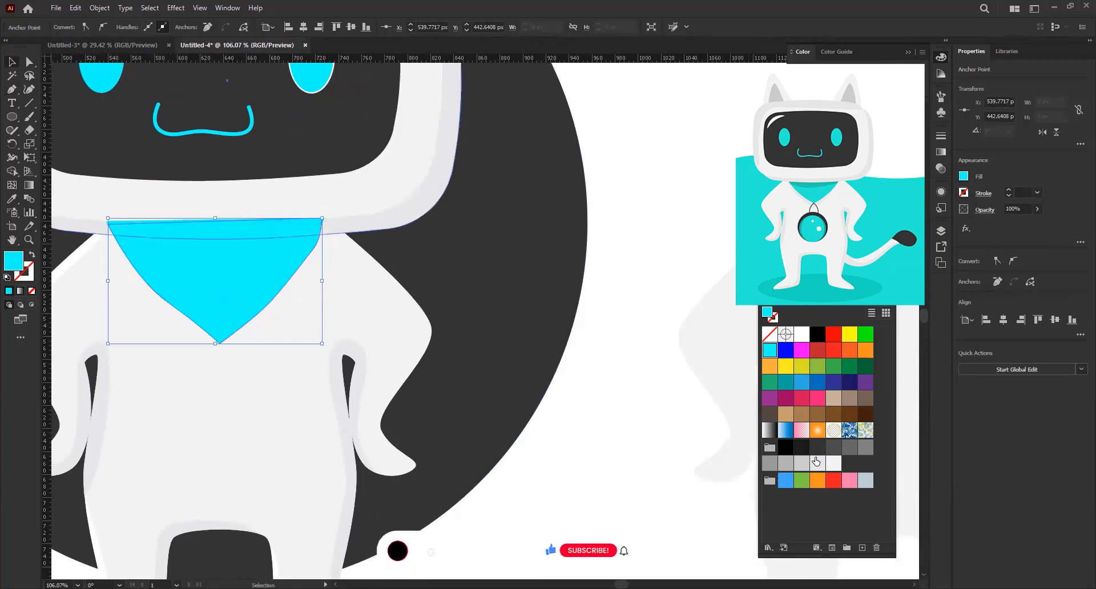
- Fill the shape light grey, send it behind the bandana, and reshape its curves
{"action": "left_click", "coordinate": [801, 464]}
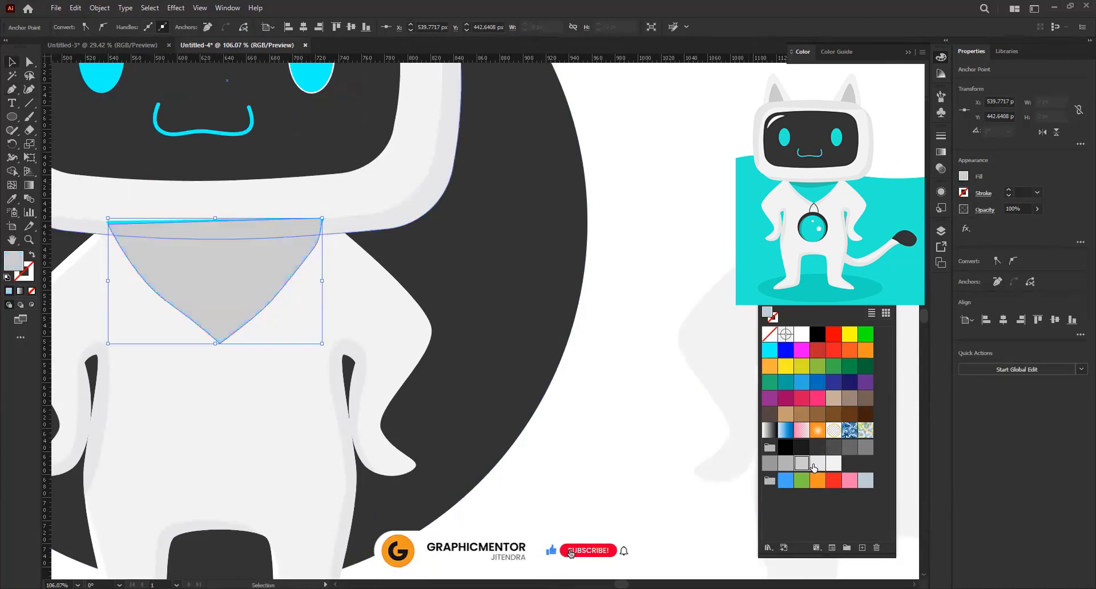
{"action": "key", "text": "ctrl+bracketleft"}
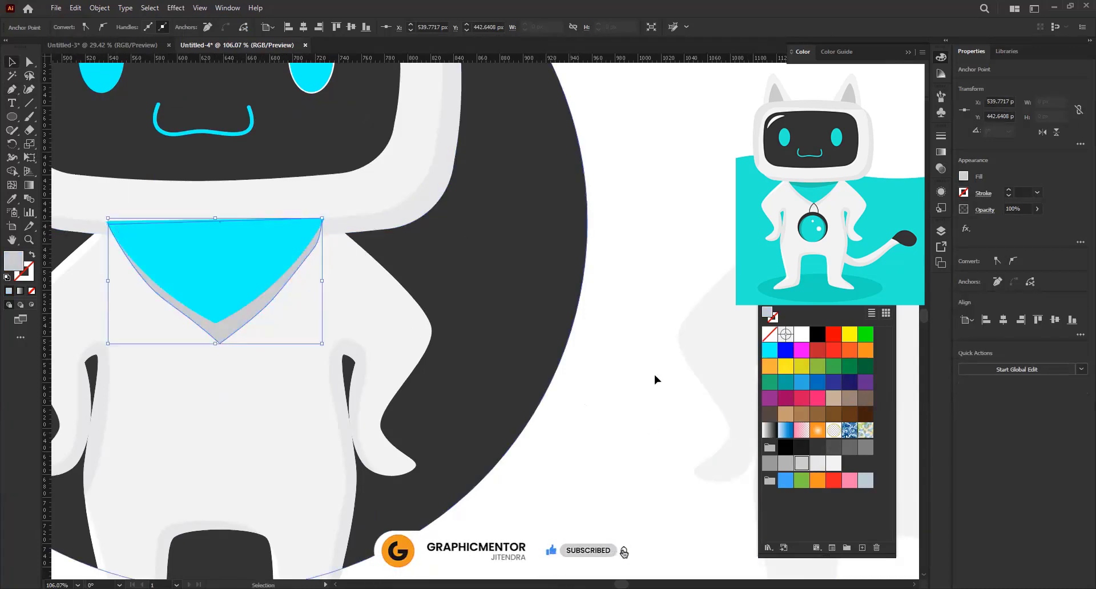
{"action": "left_click", "coordinate": [816, 467]}
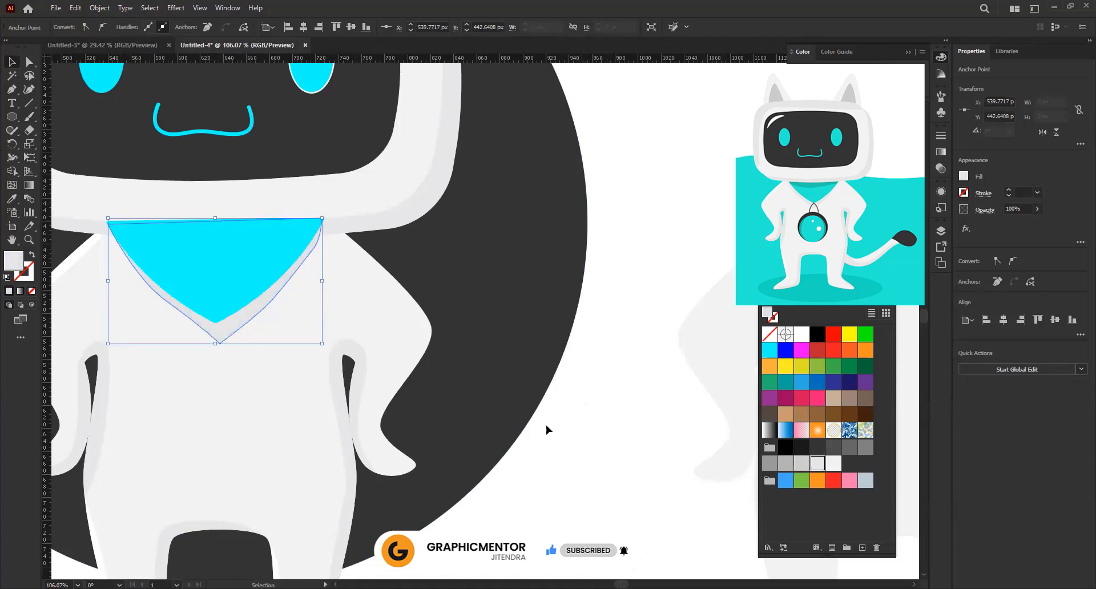
{"action": "key", "text": "a"}
{"action": "left_click_drag", "start_coordinate": [167, 301], "coordinate": [158, 297]}
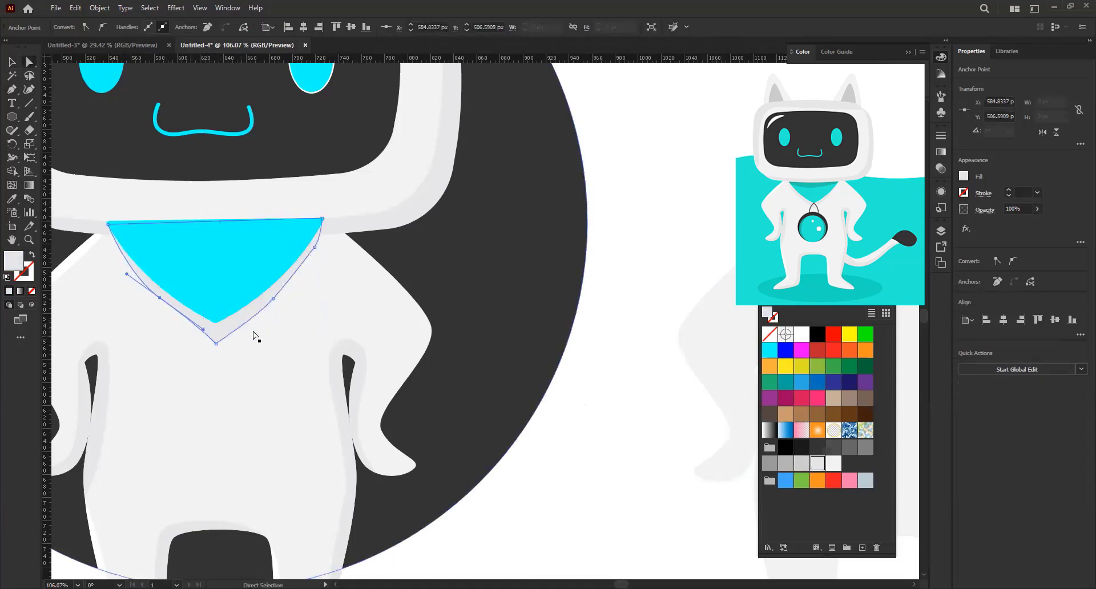
{"action": "left_click", "coordinate": [273, 299]}
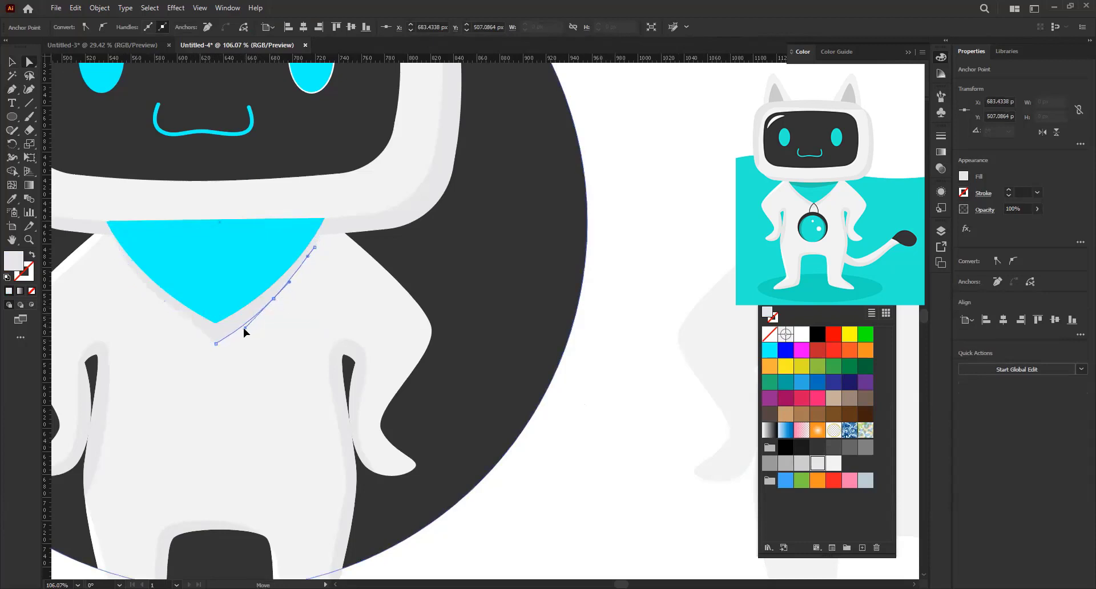
{"action": "left_click_drag", "start_coordinate": [256, 316], "coordinate": [216, 339]}
- Change the bandana's fill to teal-cyan 16D8D6 in the Color Picker
{"action": "left_click", "coordinate": [617, 384]}
{"action": "key", "text": "v"}
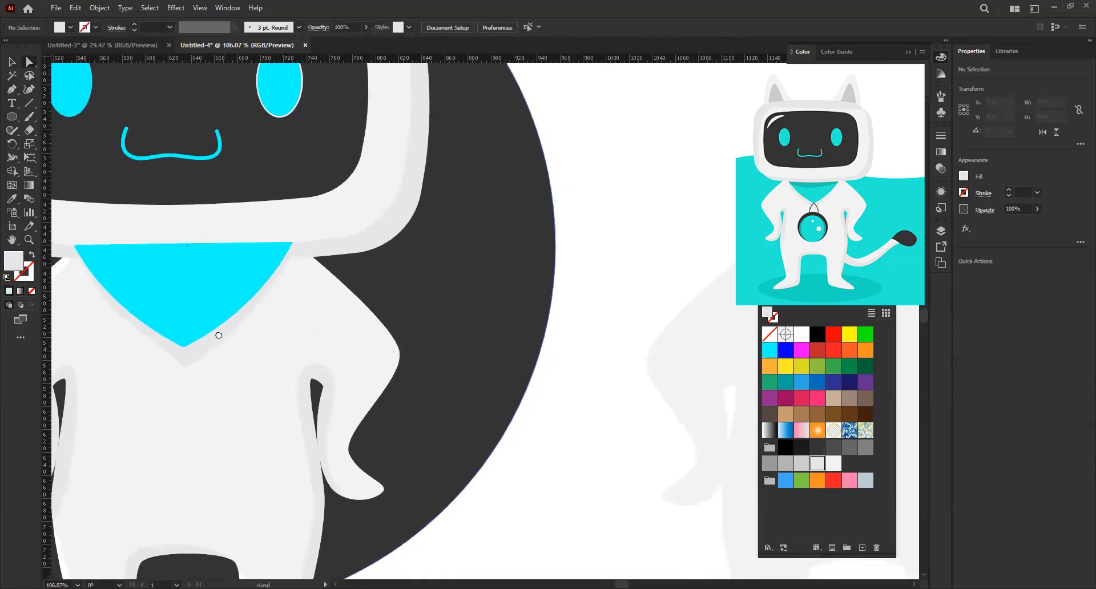
{"action": "left_click", "coordinate": [228, 320]}
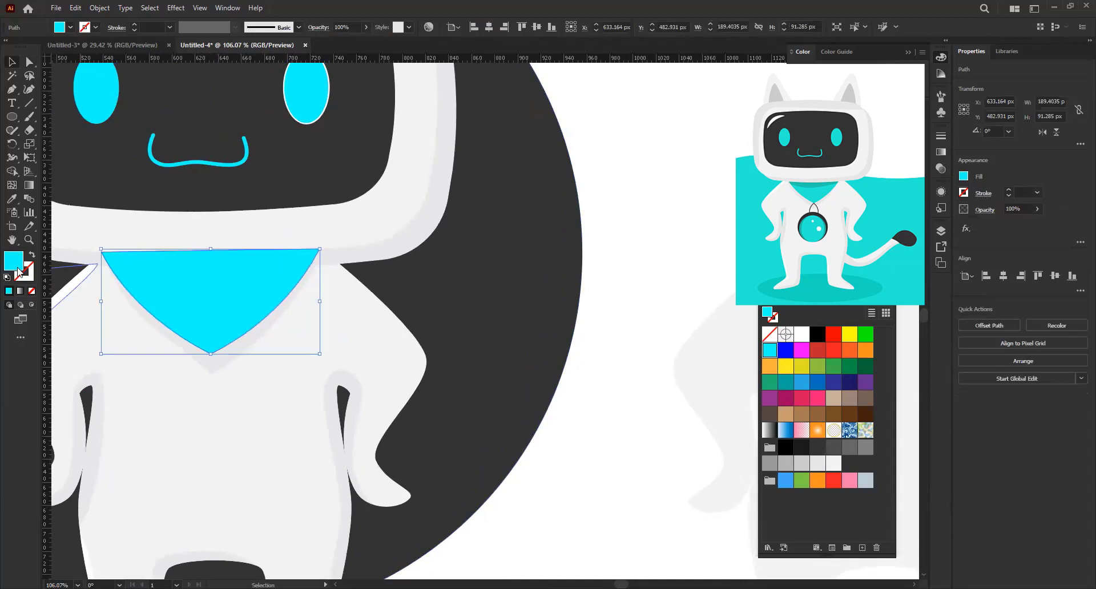
{"action": "double_click", "coordinate": [17, 269]}
{"action": "left_click", "coordinate": [767, 321]}
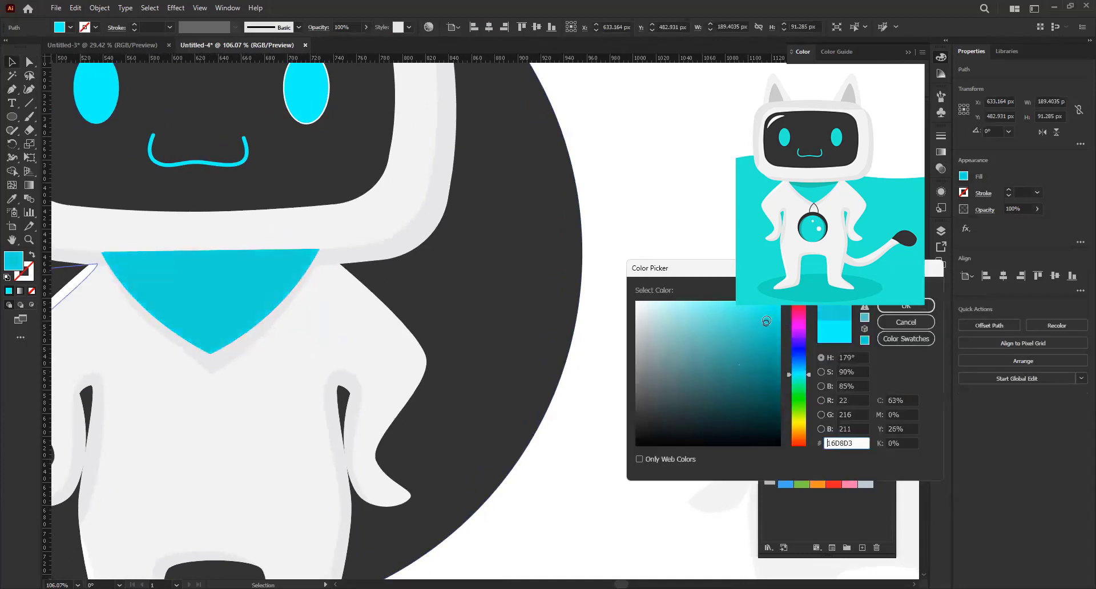
{"action": "left_click", "coordinate": [888, 307]}
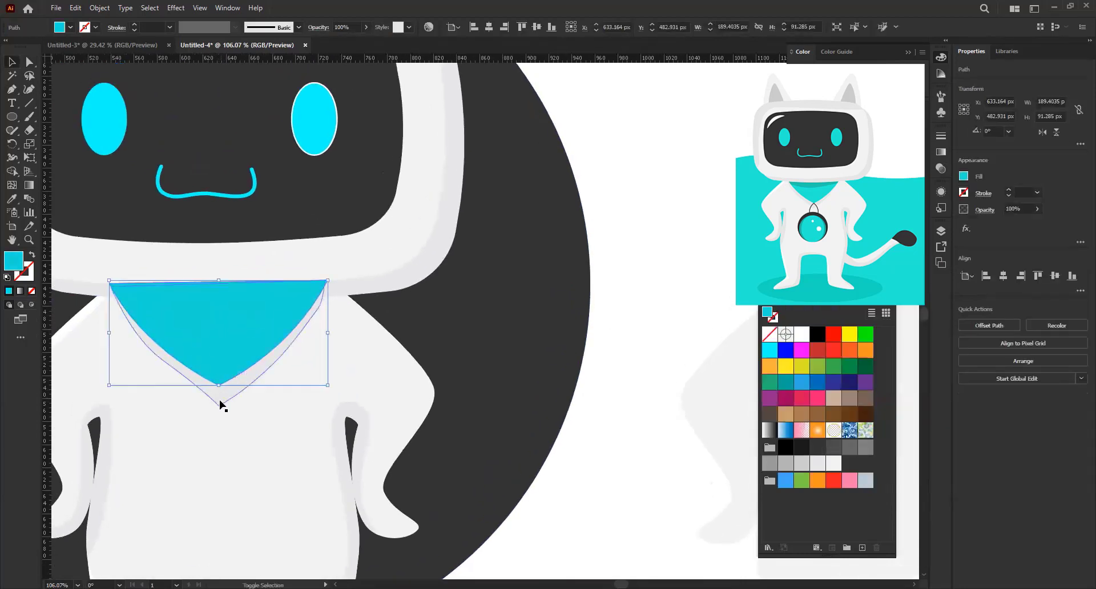
- Check the bandana with its shadow, then reselect the bandana
{"action": "left_click", "coordinate": [221, 405], "text": "shift"}
{"action": "left_click_drag", "start_coordinate": [269, 330], "coordinate": [332, 398]}
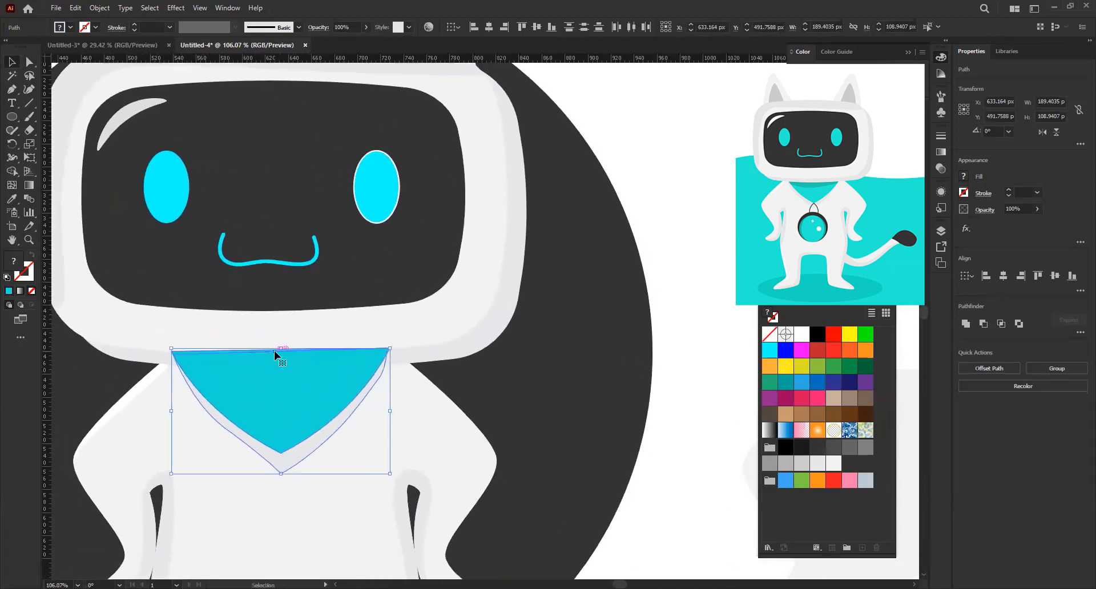
{"action": "key", "text": "a"}
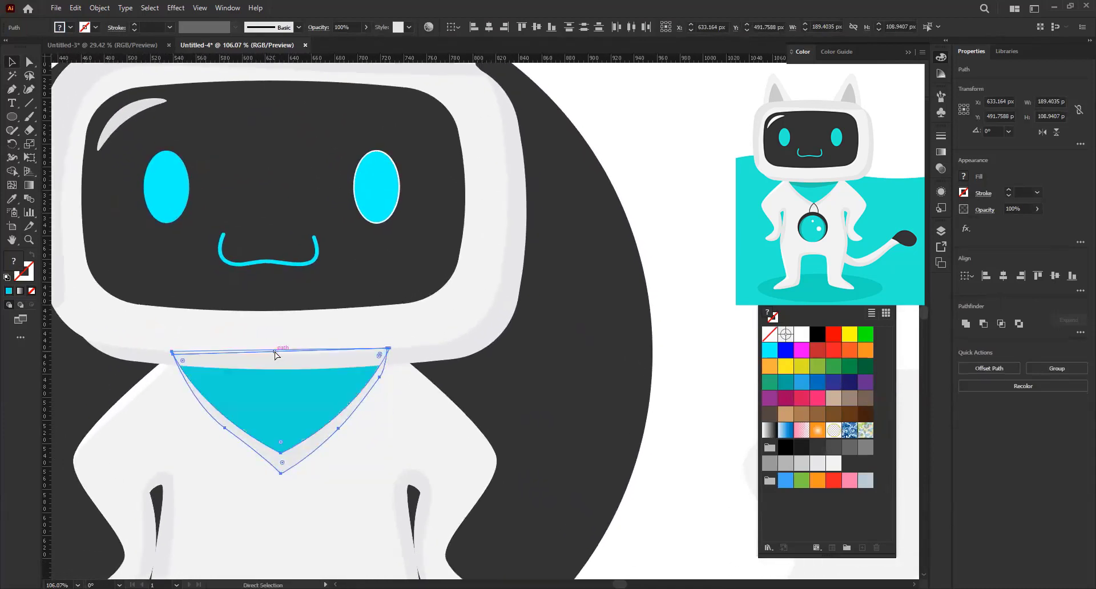
{"action": "scroll", "coordinate": [286, 355], "scroll_direction": "down", "scroll_amount": 2}
{"action": "scroll", "coordinate": [303, 356], "scroll_direction": "down", "scroll_amount": 2}
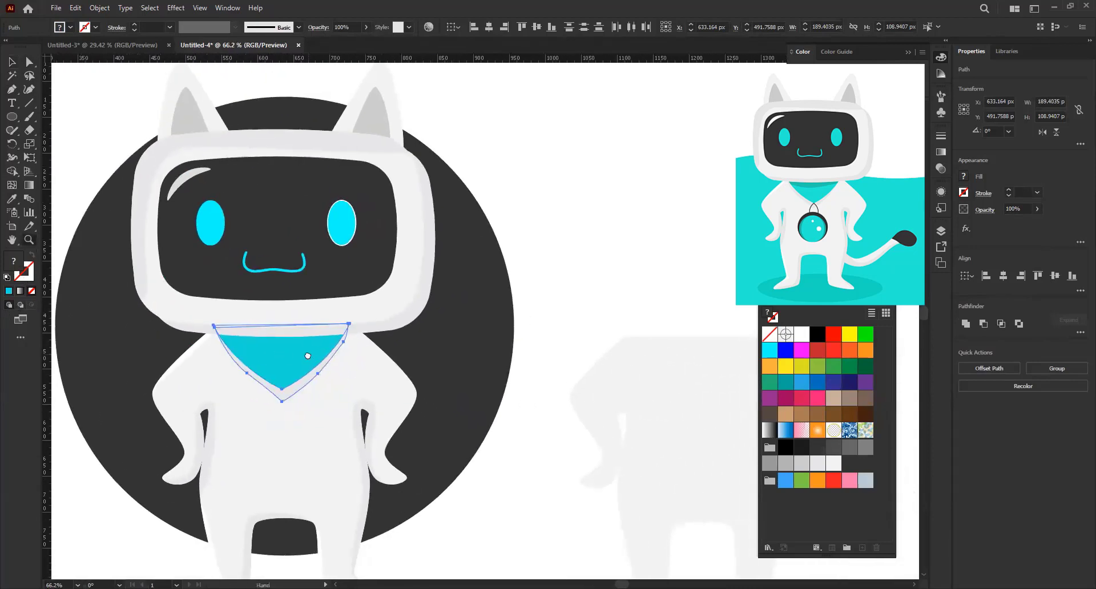
{"action": "key", "text": "v"}
{"action": "left_click", "coordinate": [537, 318]}
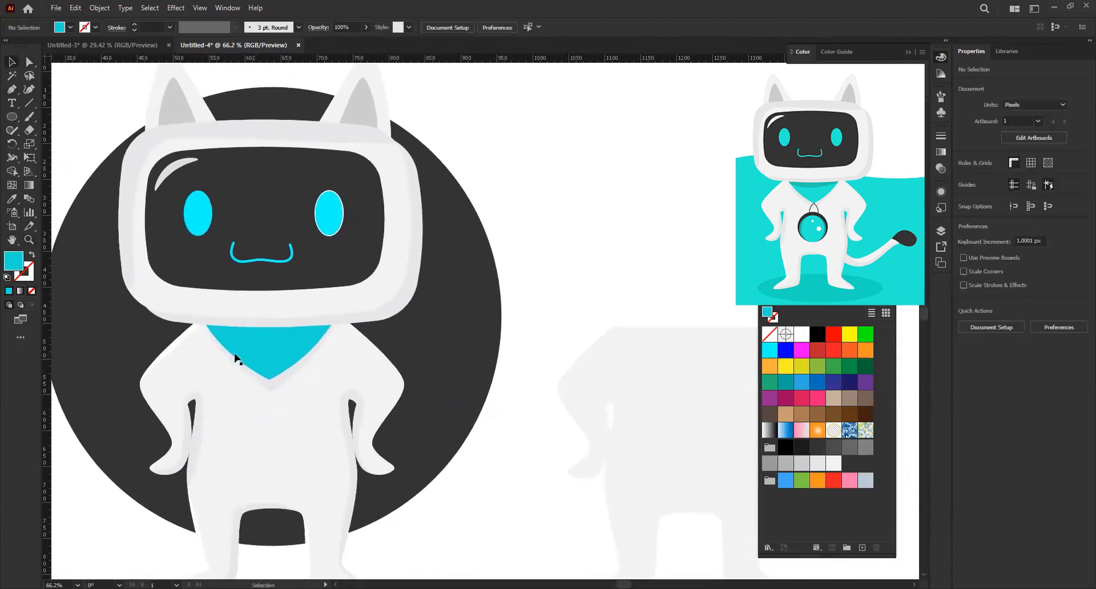
{"action": "left_click", "coordinate": [236, 359]}
{"action": "left_click_drag", "start_coordinate": [416, 394], "coordinate": [389, 373]}
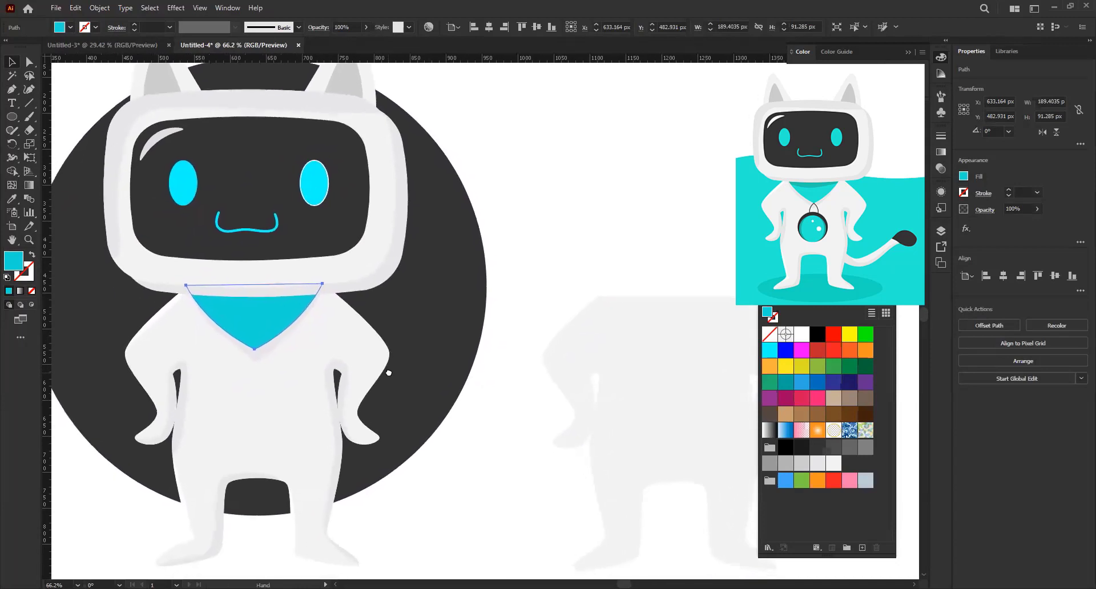
- Draw a chest circle and place a smaller yellow copy on top of it
{"action": "left_click", "coordinate": [7, 117]}
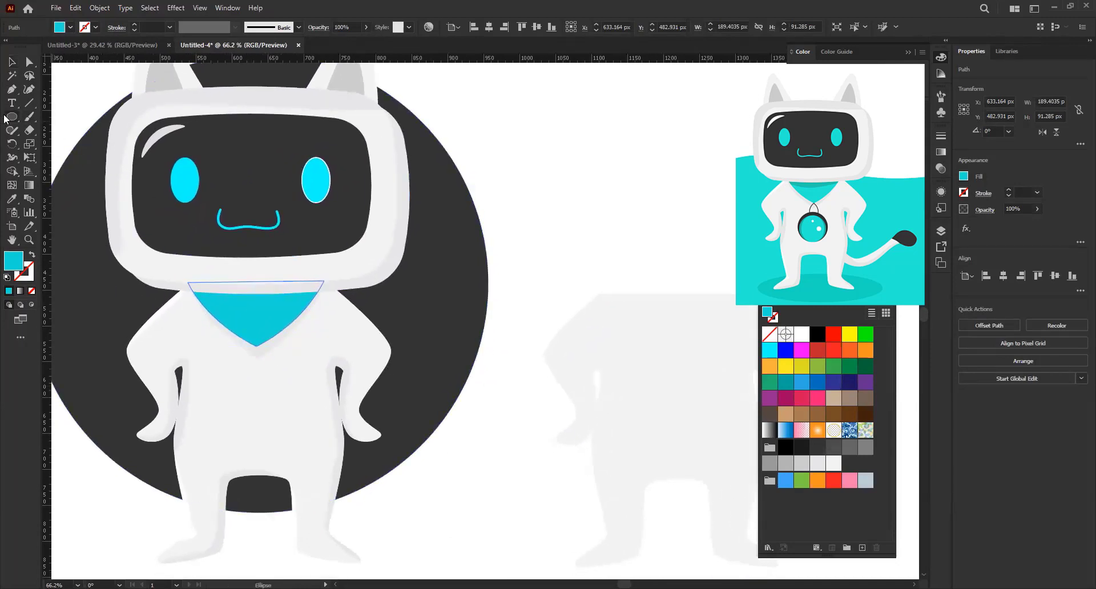
{"action": "left_click_drag", "start_coordinate": [265, 417], "coordinate": [219, 369]}
{"action": "key", "text": "v"}
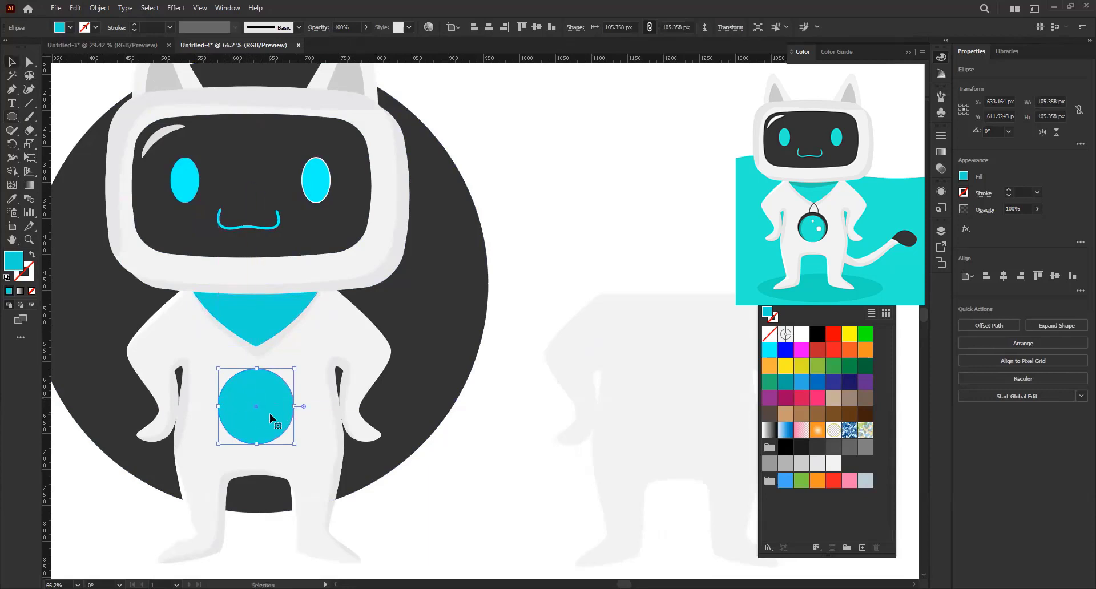
{"action": "scroll", "coordinate": [269, 420], "scroll_direction": "up", "scroll_amount": 3}
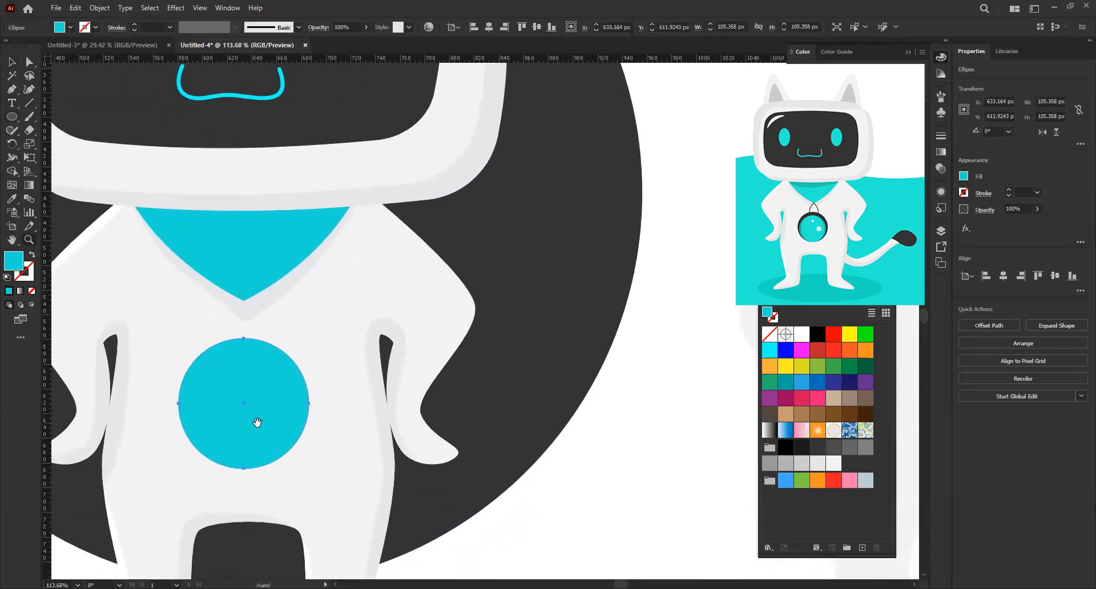
{"action": "mouse_move", "coordinate": [251, 407]}
{"action": "left_mouse_down"}
{"action": "mouse_move", "coordinate": [265, 413]}
{"action": "mouse_move", "coordinate": [257, 399]}
{"action": "left_mouse_up"}
{"action": "left_click", "coordinate": [786, 366]}
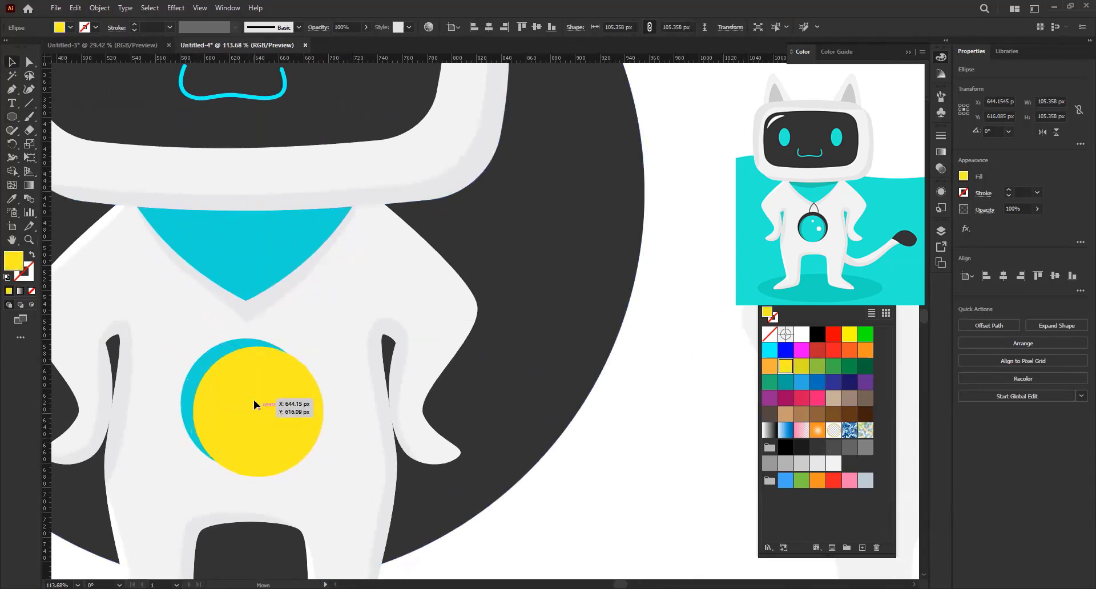
{"action": "key", "text": "ctrl+z"}
{"action": "left_click_drag", "start_coordinate": [330, 409], "coordinate": [312, 413]}
{"action": "left_click_drag", "start_coordinate": [255, 446], "coordinate": [253, 406]}
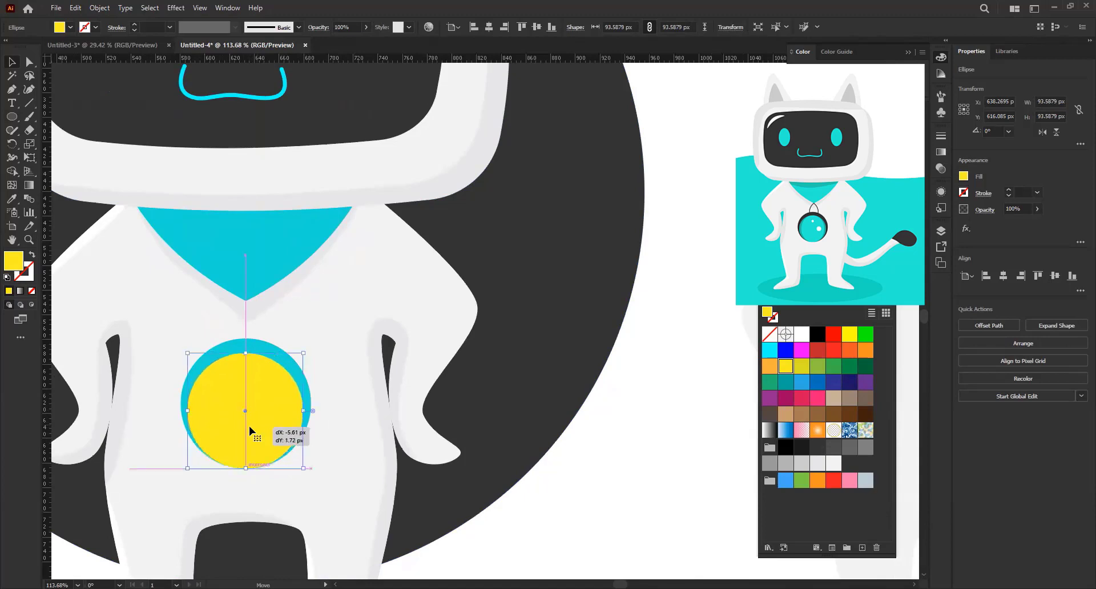
- Add a small white highlight circle inside the yellow disc
{"action": "left_click", "coordinate": [10, 121]}
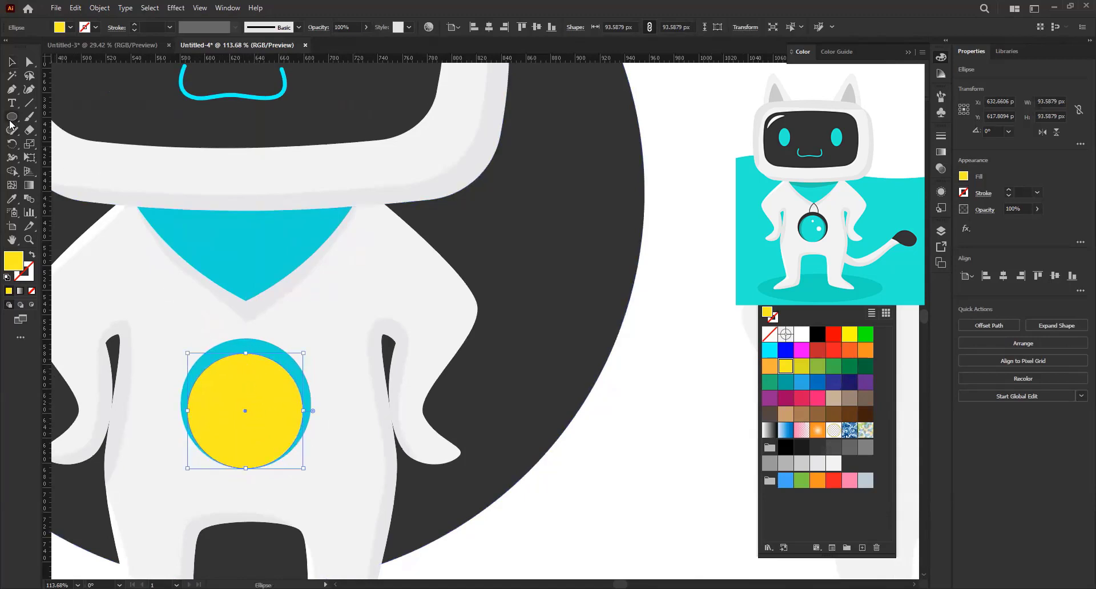
{"action": "left_click_drag", "start_coordinate": [268, 402], "coordinate": [278, 412]}
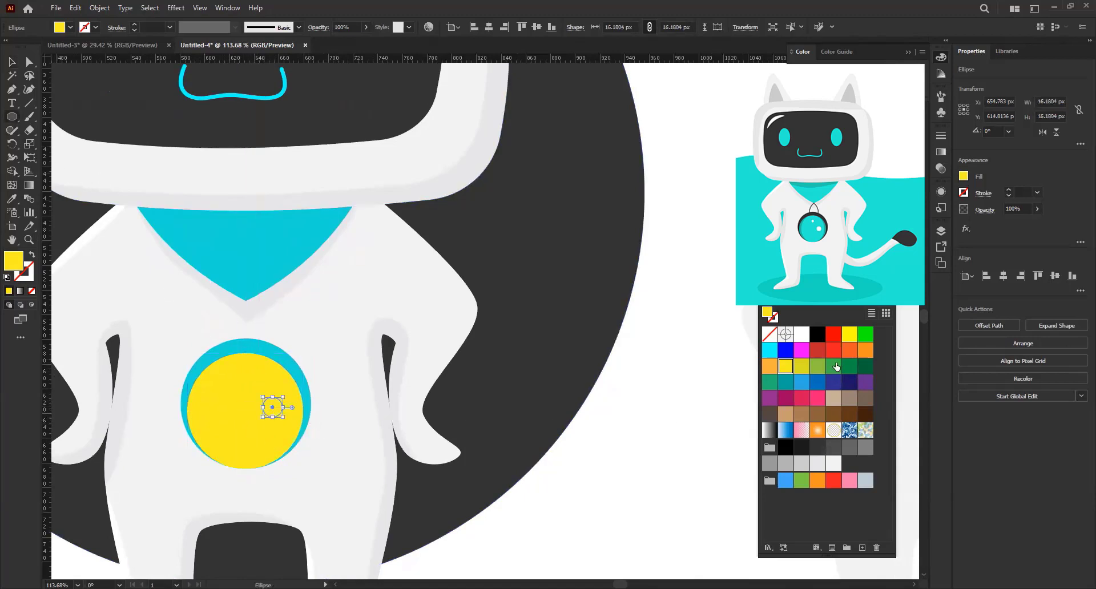
{"action": "left_click", "coordinate": [801, 334]}
{"action": "key", "text": "ctrl+shift+a"}
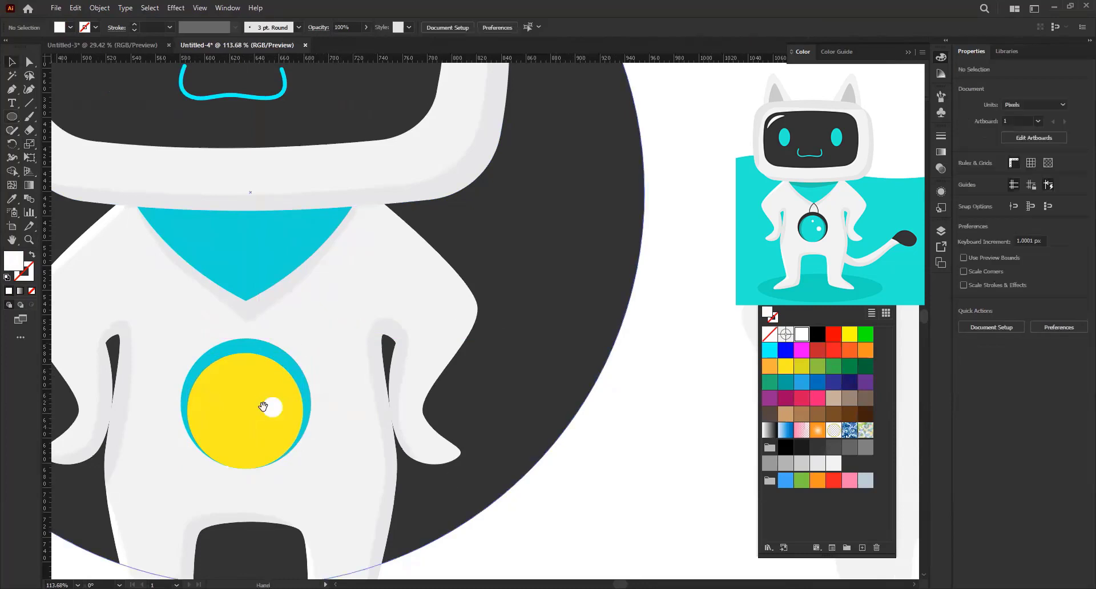
{"action": "left_click_drag", "start_coordinate": [266, 391], "coordinate": [263, 383]}
{"action": "left_click", "coordinate": [264, 338]}
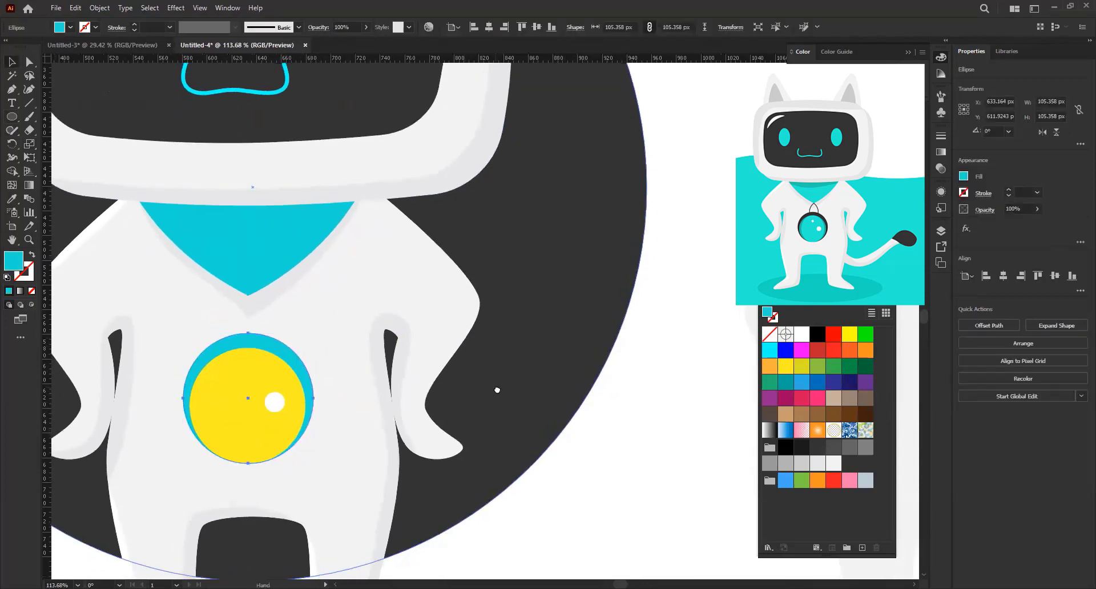
- Make the pendant's outer ring dark grey and narrow the yellow circle
{"action": "left_click", "coordinate": [851, 448]}
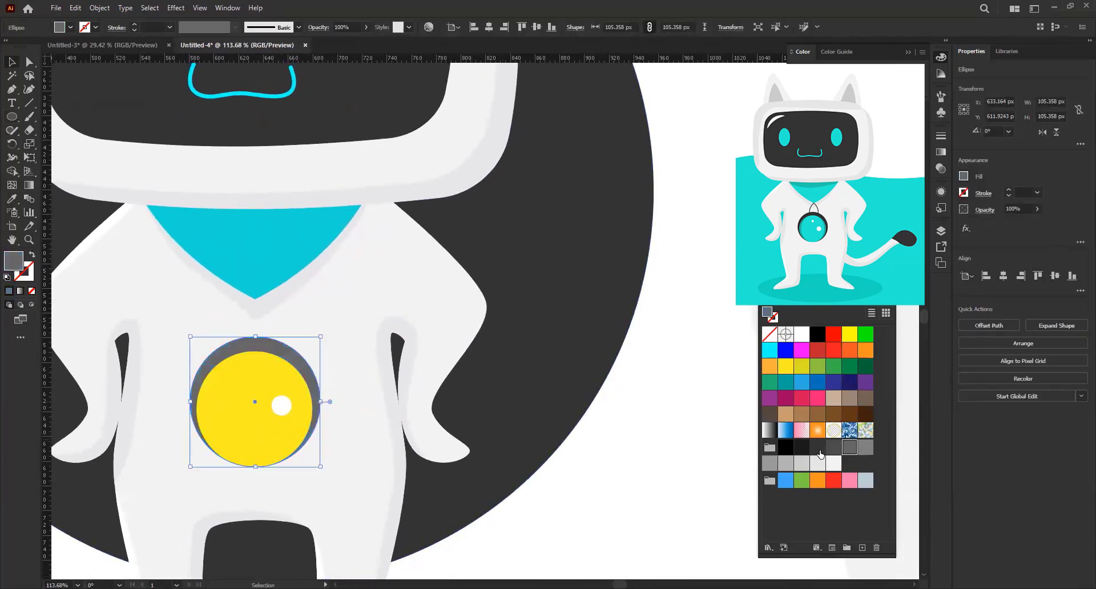
{"action": "left_click", "coordinate": [817, 448]}
{"action": "left_click", "coordinate": [630, 495]}
{"action": "left_click", "coordinate": [251, 379]}
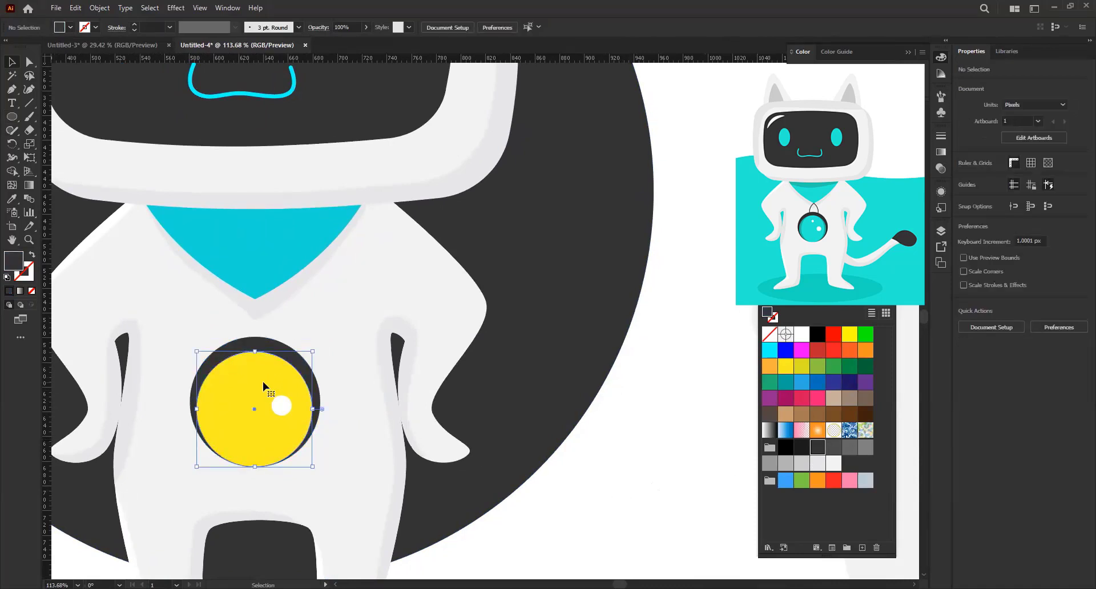
{"action": "left_click_drag", "start_coordinate": [260, 388], "coordinate": [257, 388]}
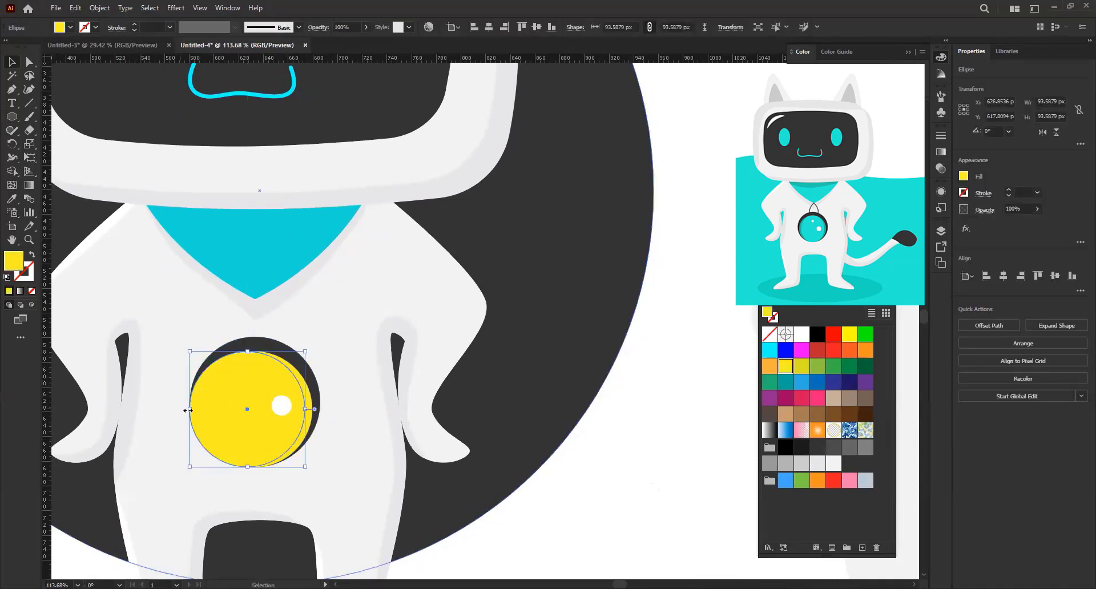
{"action": "left_click_drag", "start_coordinate": [194, 409], "coordinate": [201, 411]}
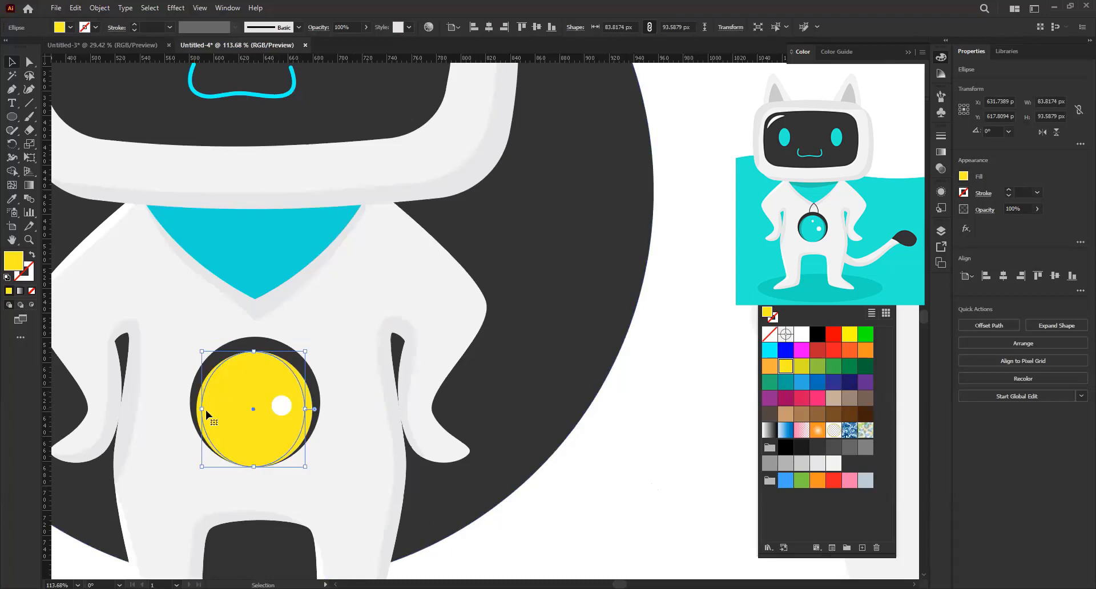
- Enlarge the back circle to 93.6 px, fill it orange, and slim the yellow disc to reveal the rim
{"action": "left_click_drag", "start_coordinate": [196, 417], "coordinate": [196, 412]}
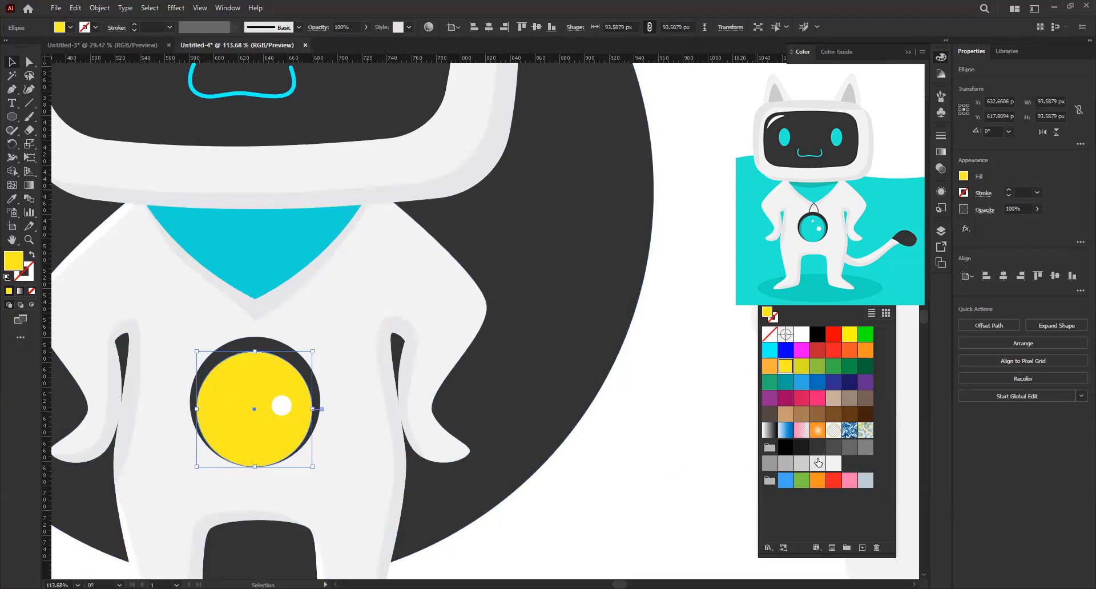
{"action": "left_click", "coordinate": [868, 449]}
{"action": "left_click", "coordinate": [766, 467]}
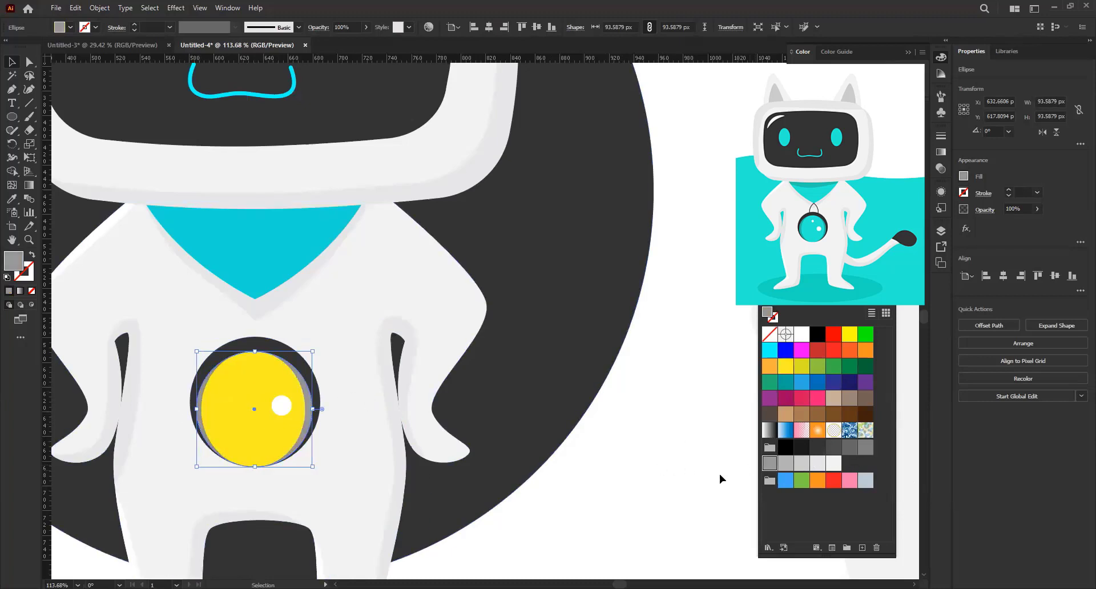
{"action": "left_click", "coordinate": [772, 371]}
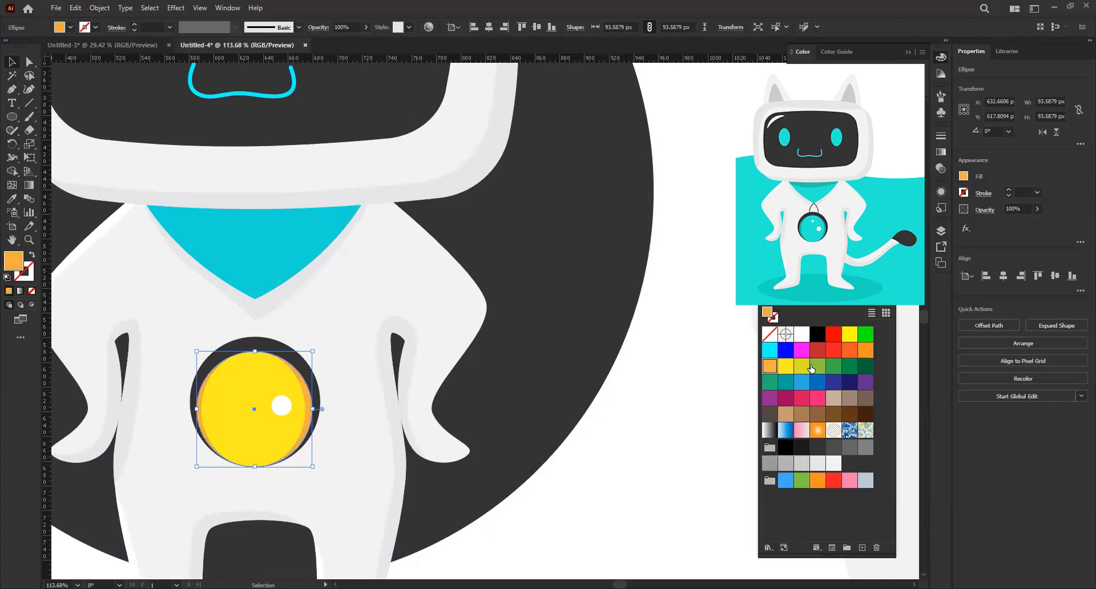
{"action": "left_click", "coordinate": [576, 468]}
{"action": "left_click", "coordinate": [201, 423]}
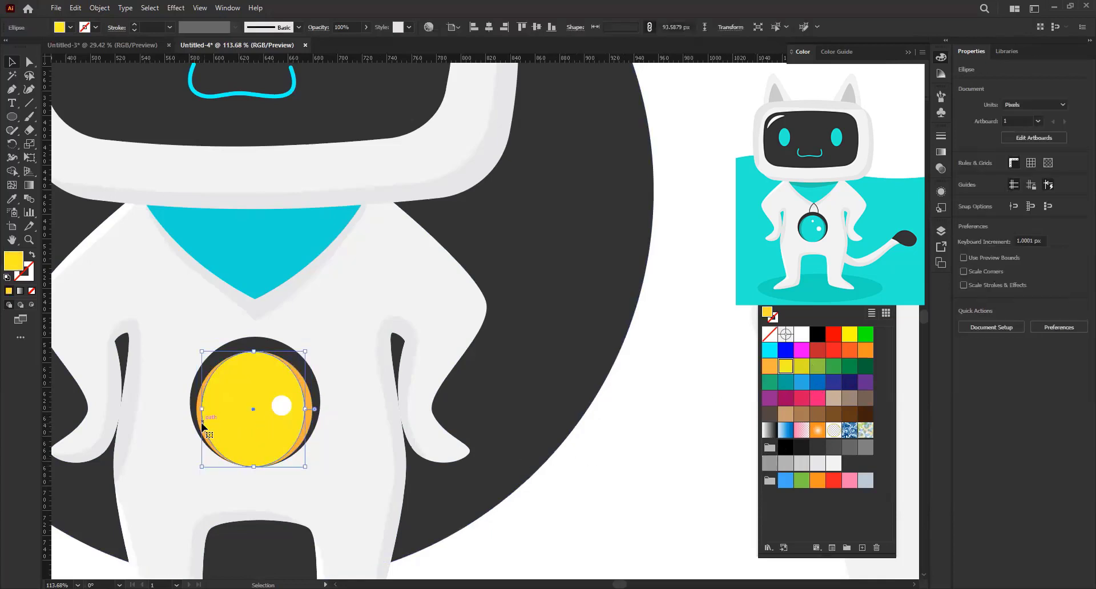
{"action": "left_click_drag", "start_coordinate": [201, 410], "coordinate": [207, 410]}
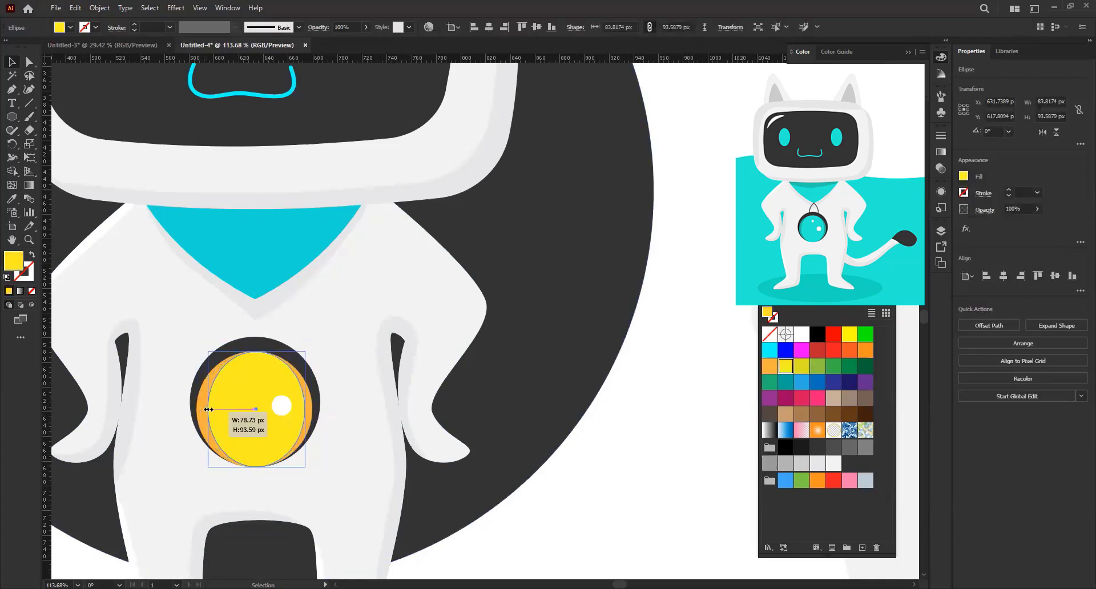
- Duplicate the white highlight as a second, smaller dot
{"action": "left_click", "coordinate": [281, 407]}
{"action": "left_click_drag", "start_coordinate": [258, 380], "coordinate": [260, 381]}
{"action": "left_click", "coordinate": [685, 486]}
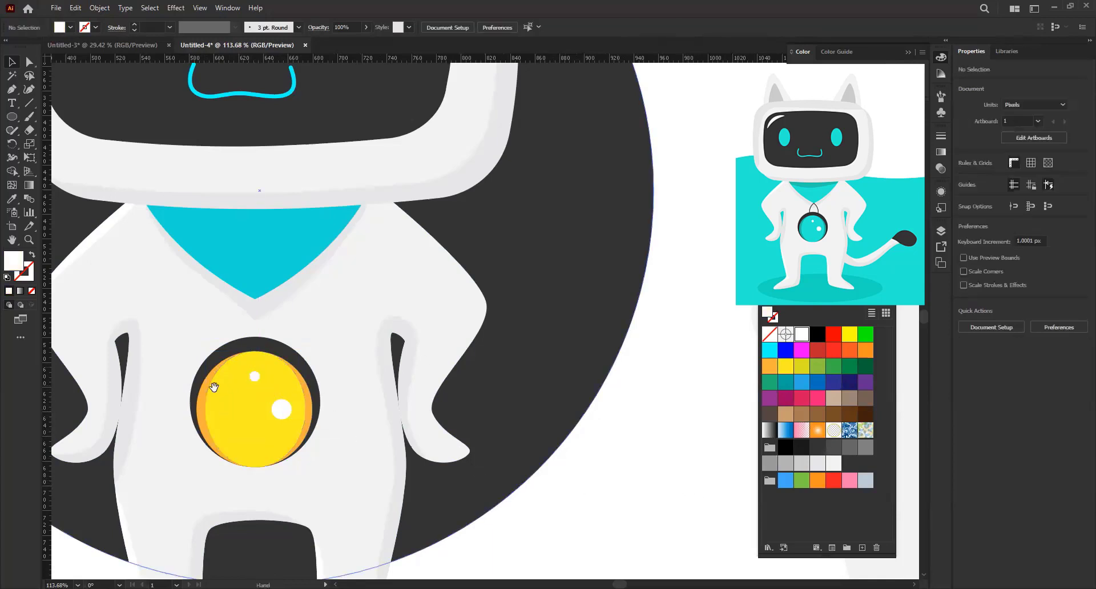
{"action": "scroll", "coordinate": [253, 440], "scroll_direction": "down", "scroll_amount": 3}
{"action": "scroll", "coordinate": [253, 440], "scroll_direction": "up", "scroll_amount": 2}
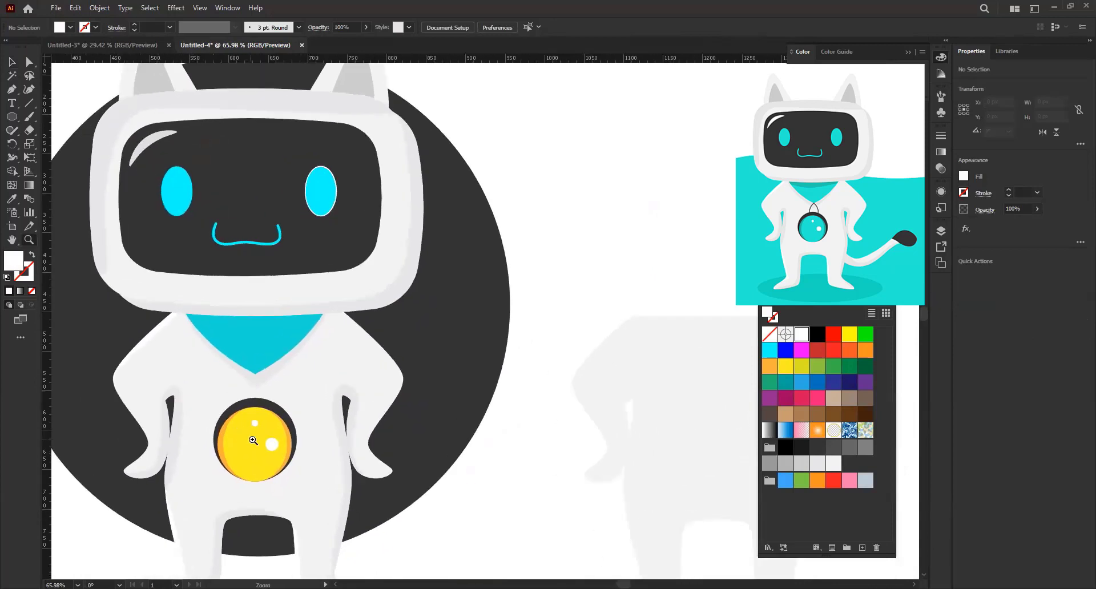
{"action": "scroll", "coordinate": [252, 440], "scroll_direction": "up", "scroll_amount": 1}
- Eyedrop the eyes' cyan onto the orb's front circle
{"action": "left_click", "coordinate": [283, 443]}
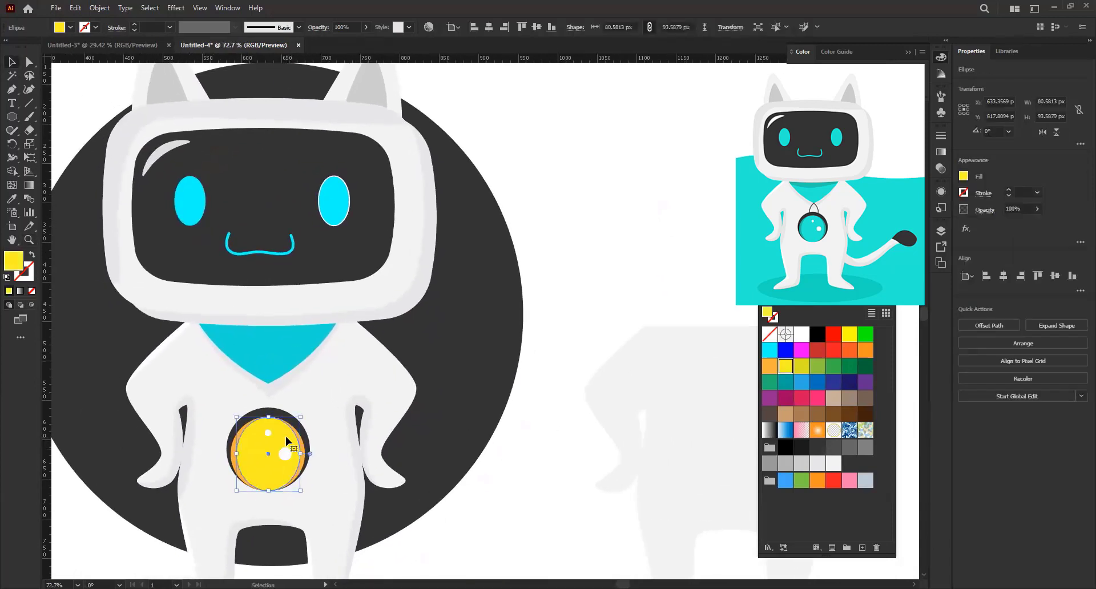
{"action": "key", "text": "i"}
{"action": "left_click", "coordinate": [285, 345]}
{"action": "key", "text": "v"}
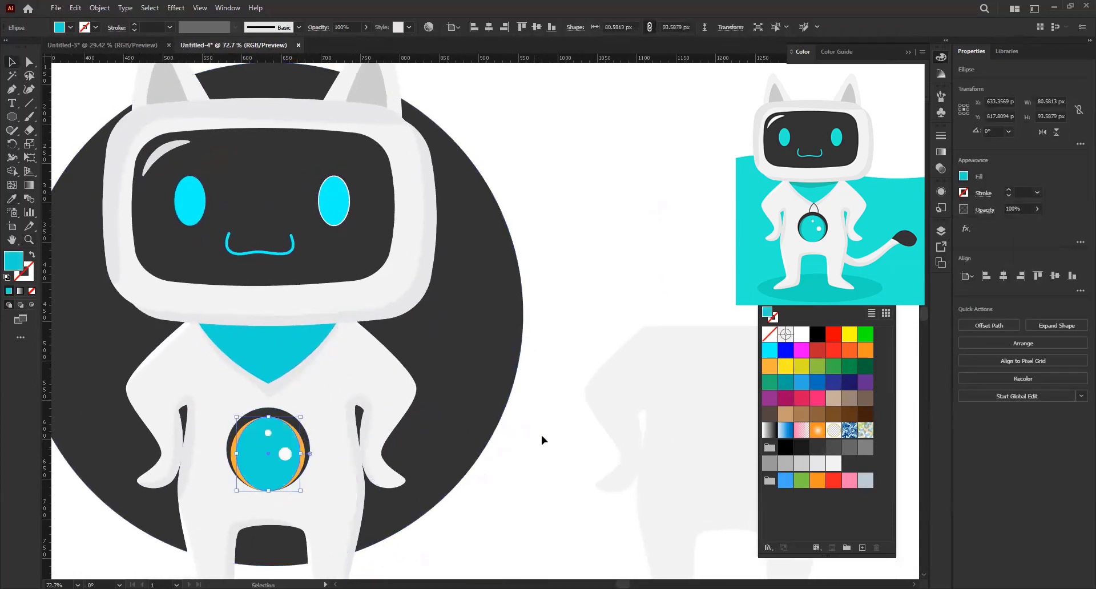
{"action": "left_click", "coordinate": [542, 436]}
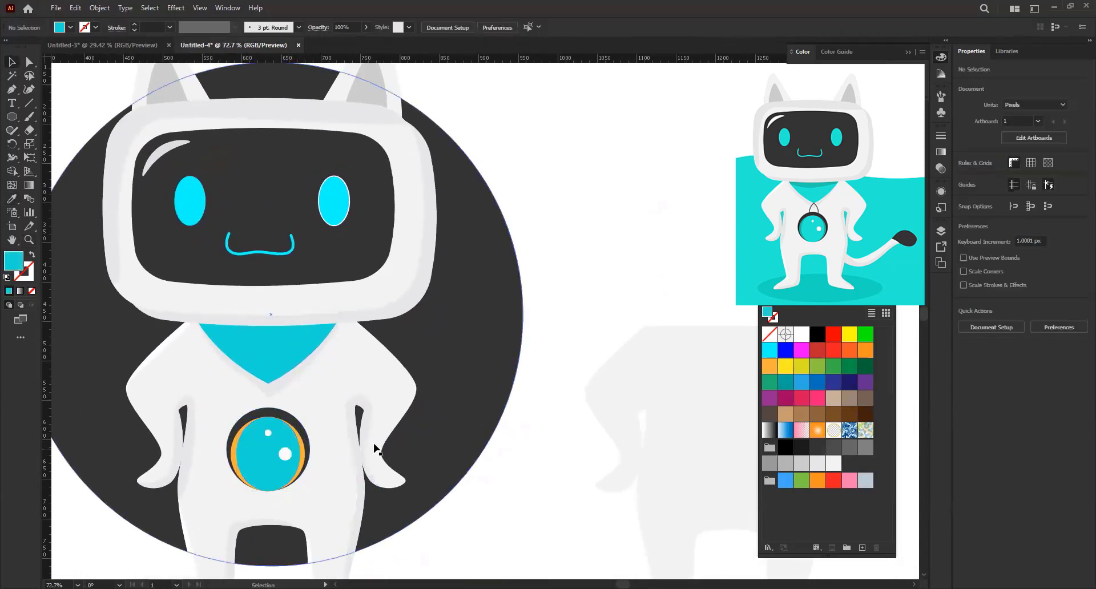
{"action": "left_click", "coordinate": [308, 449]}
{"action": "key", "text": "ctrl+shift+a"}
- Recolour the orange rim circle to darker teal 17AAA3
{"action": "left_click", "coordinate": [305, 464]}
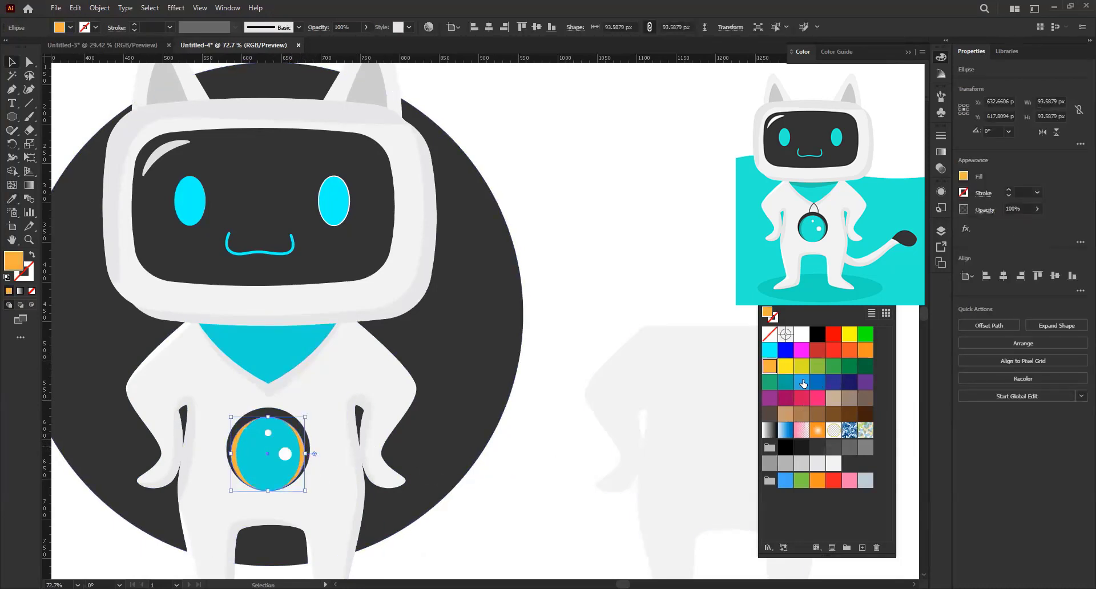
{"action": "key", "text": "i"}
{"action": "left_click", "coordinate": [261, 467]}
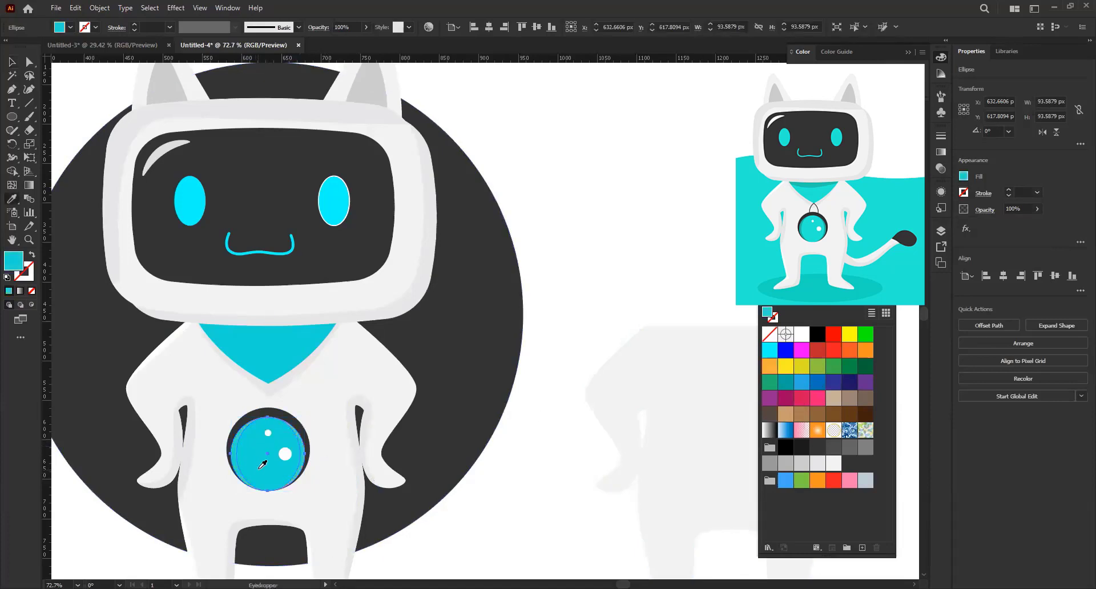
{"action": "key", "text": "v"}
{"action": "double_click", "coordinate": [10, 267]}
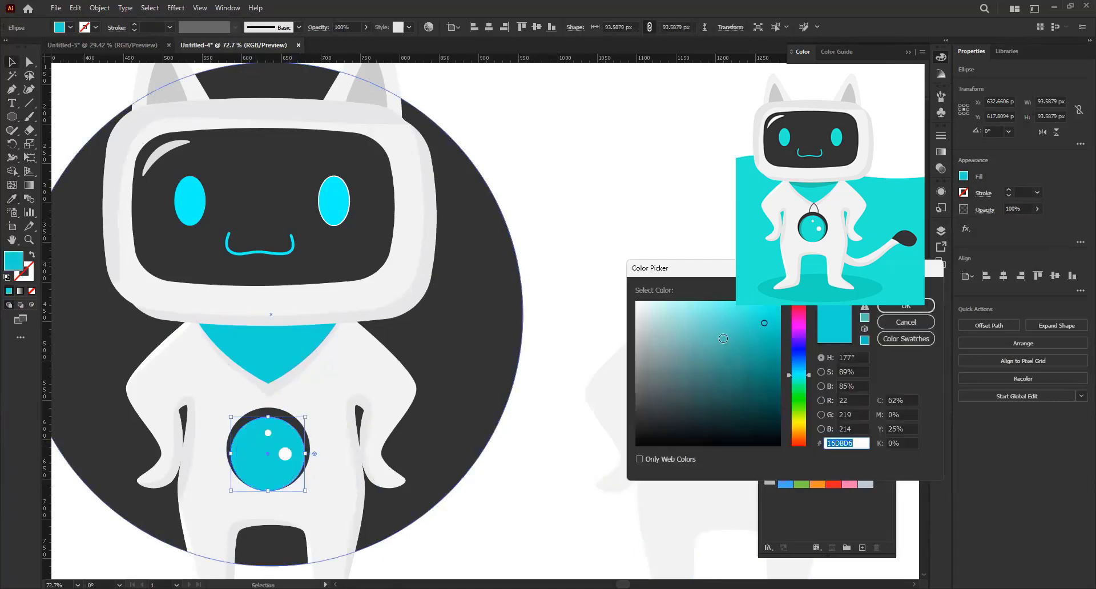
{"action": "left_click", "coordinate": [760, 344]}
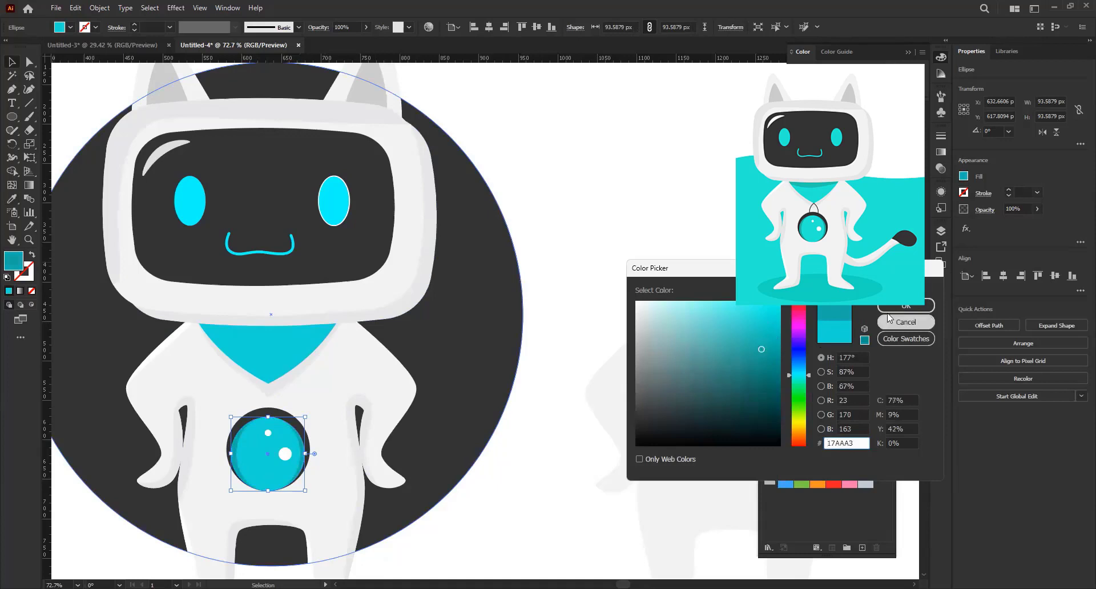
{"action": "left_click", "coordinate": [906, 321]}
{"action": "left_click", "coordinate": [274, 356]}
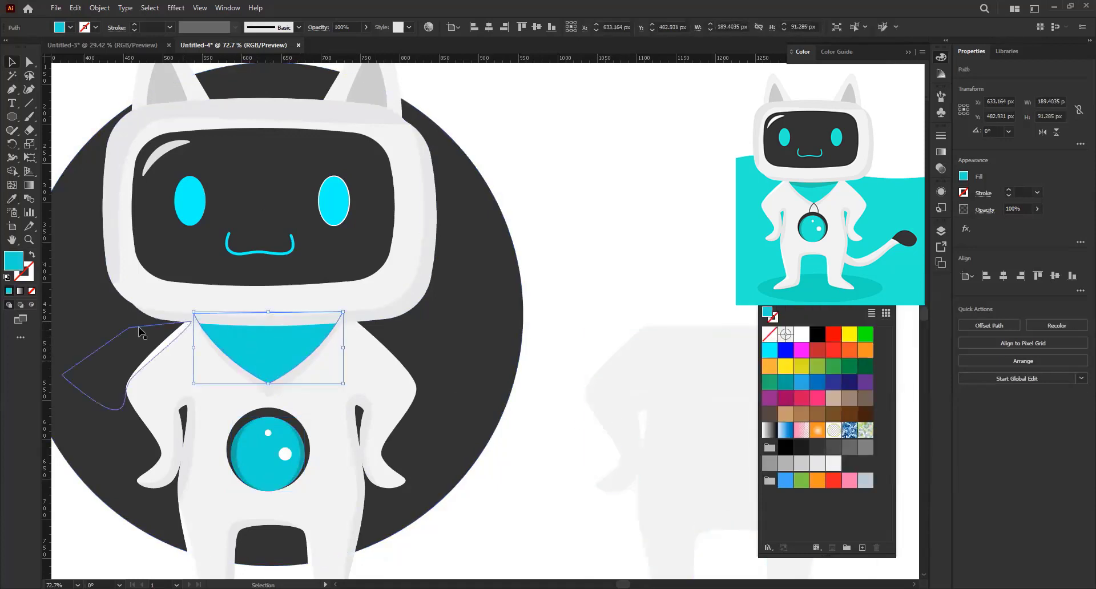
- Using Draw Inside, draw a curved band across the bib's top and fill it teal 15BAB1
{"action": "left_click", "coordinate": [30, 307]}
{"action": "key", "text": "p"}
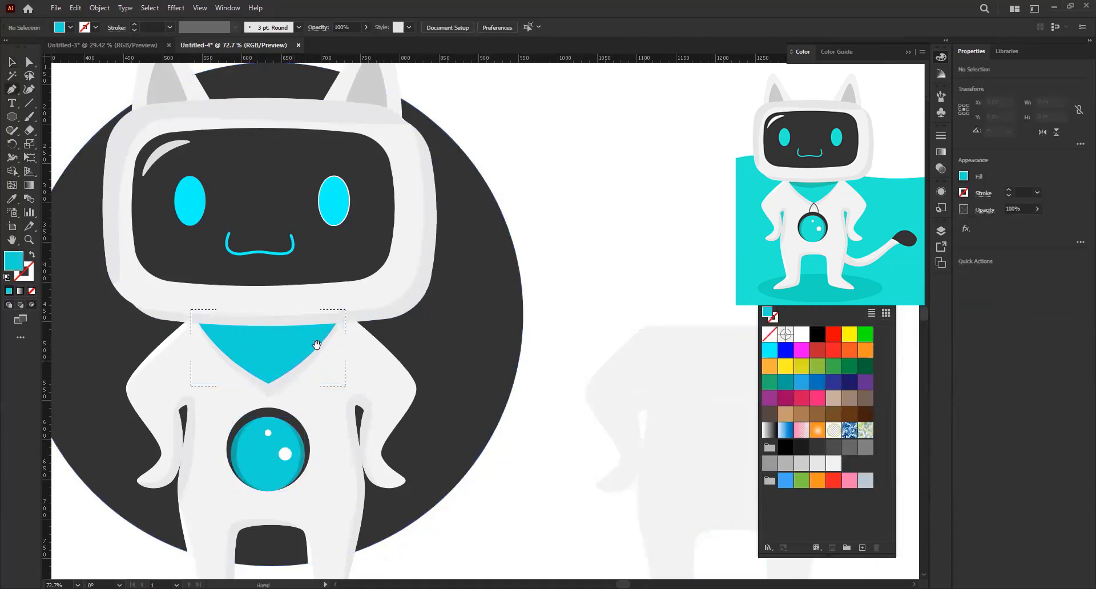
{"action": "left_click_drag", "start_coordinate": [313, 343], "coordinate": [252, 354]}
{"action": "left_click", "coordinate": [124, 338]}
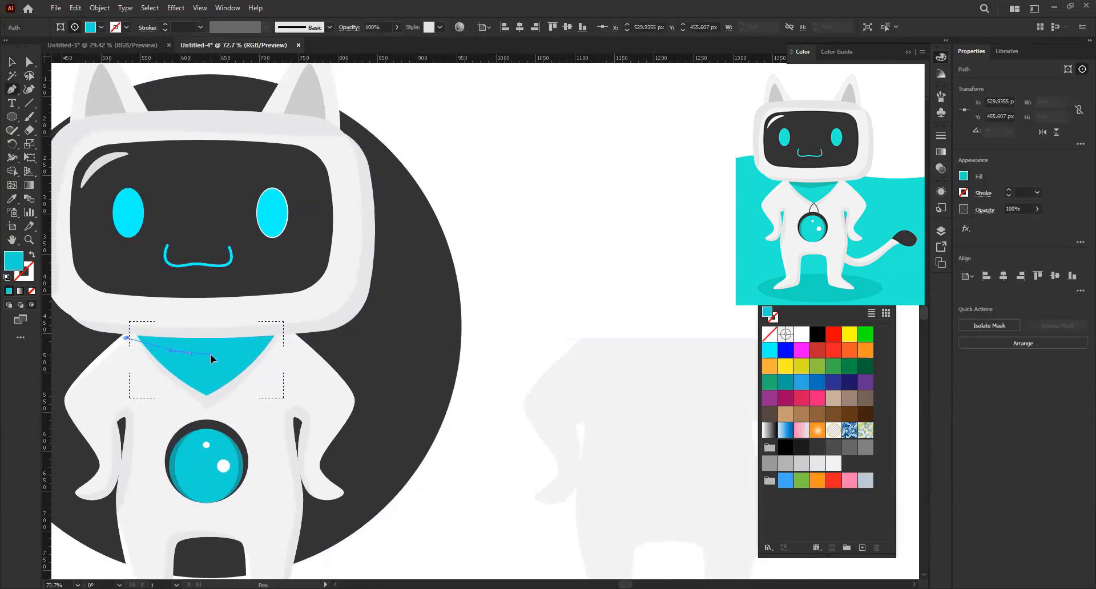
{"action": "left_click", "coordinate": [298, 333]}
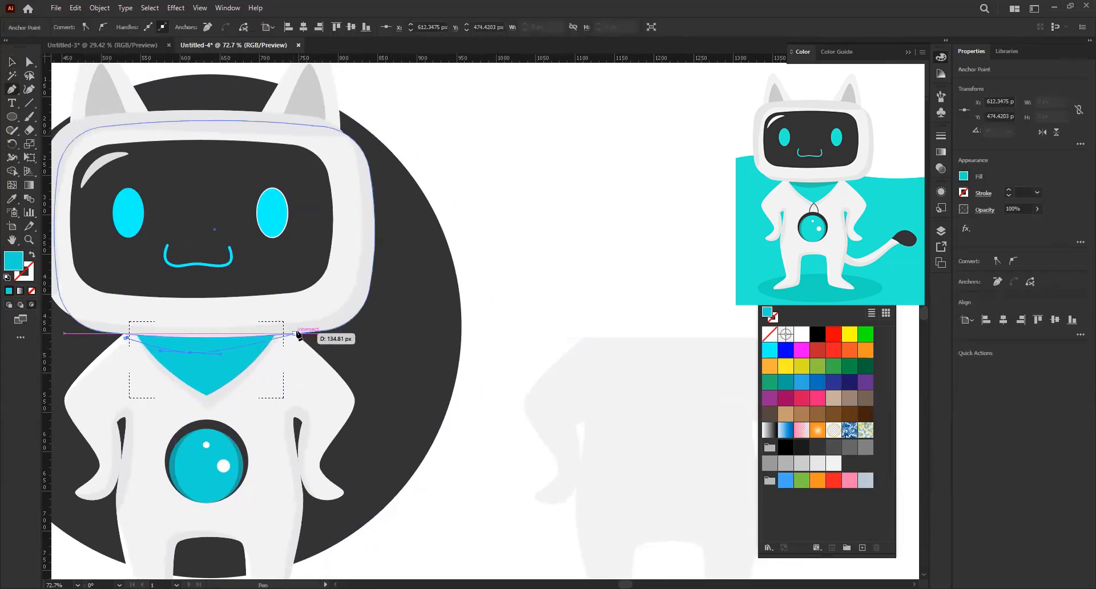
{"action": "left_click", "coordinate": [118, 333]}
{"action": "key", "text": "v"}
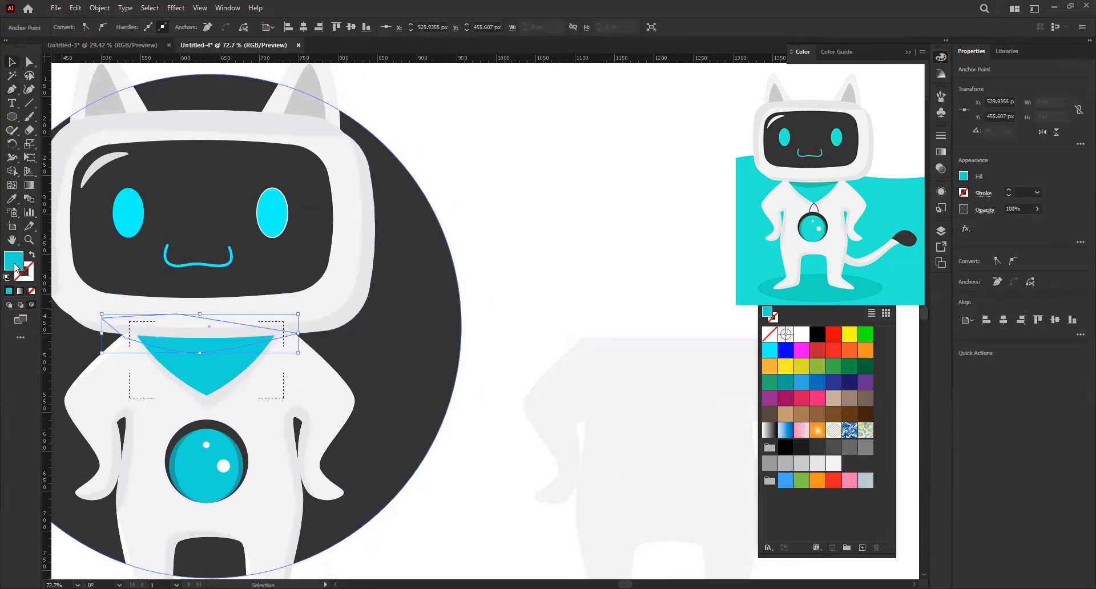
{"action": "double_click", "coordinate": [15, 267]}
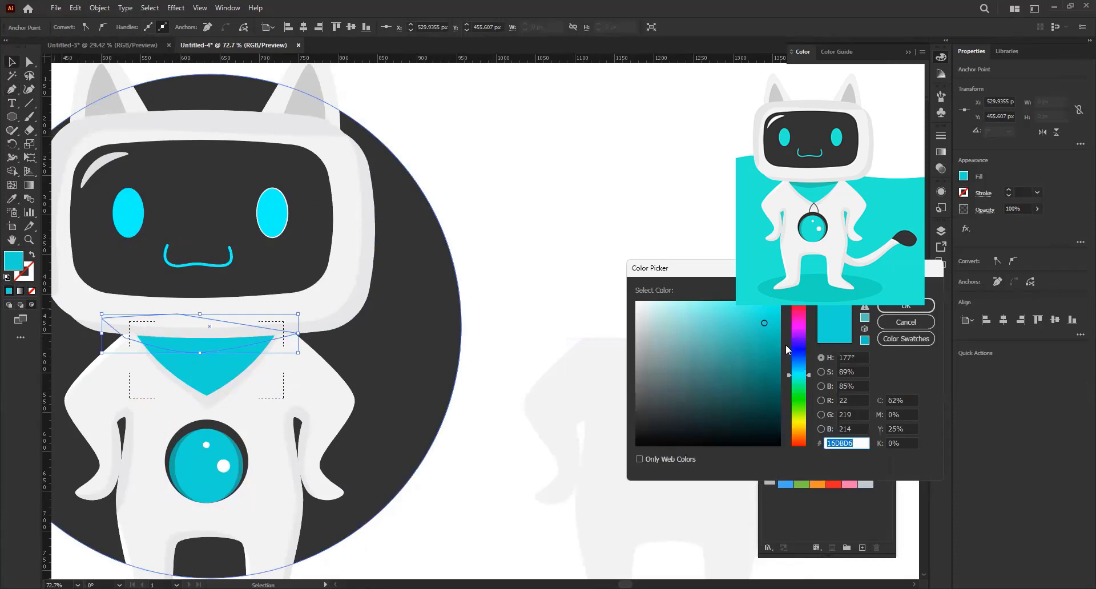
{"action": "left_click", "coordinate": [890, 312]}
{"action": "left_click", "coordinate": [191, 346]}
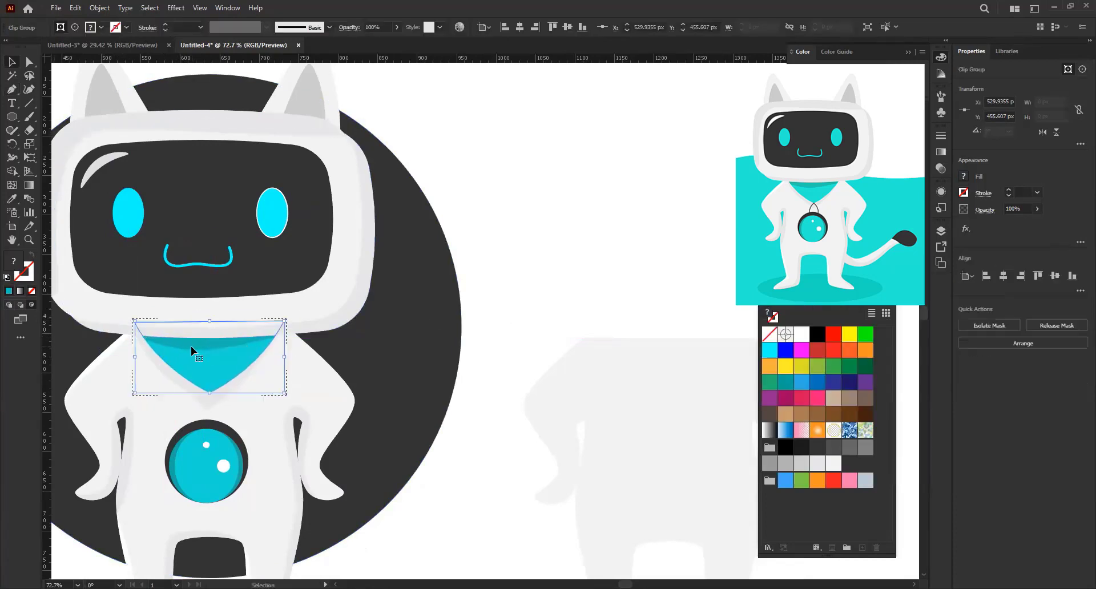
- Draw a straight line from the scarf tip down to the top of the orb
{"action": "left_click", "coordinate": [571, 392]}
{"action": "left_click_drag", "start_coordinate": [479, 362], "coordinate": [453, 356]}
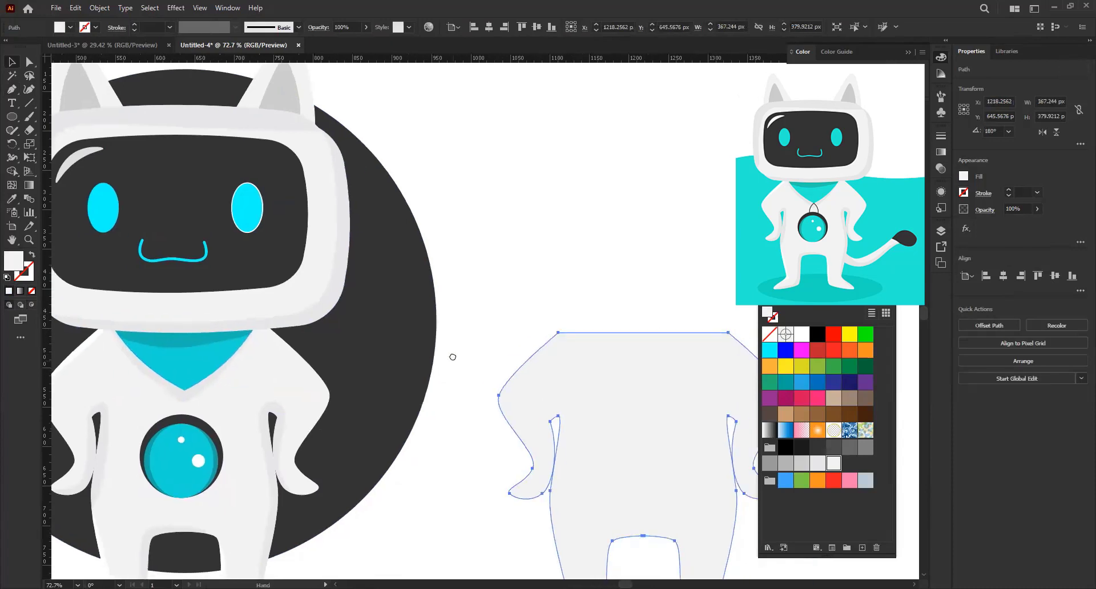
{"action": "scroll", "coordinate": [480, 343], "scroll_direction": "down", "scroll_amount": 1}
{"action": "scroll", "coordinate": [571, 308], "scroll_direction": "down", "scroll_amount": 1}
{"action": "scroll", "coordinate": [514, 309], "scroll_direction": "down", "scroll_amount": 1}
{"action": "scroll", "coordinate": [356, 327], "scroll_direction": "down", "scroll_amount": 1}
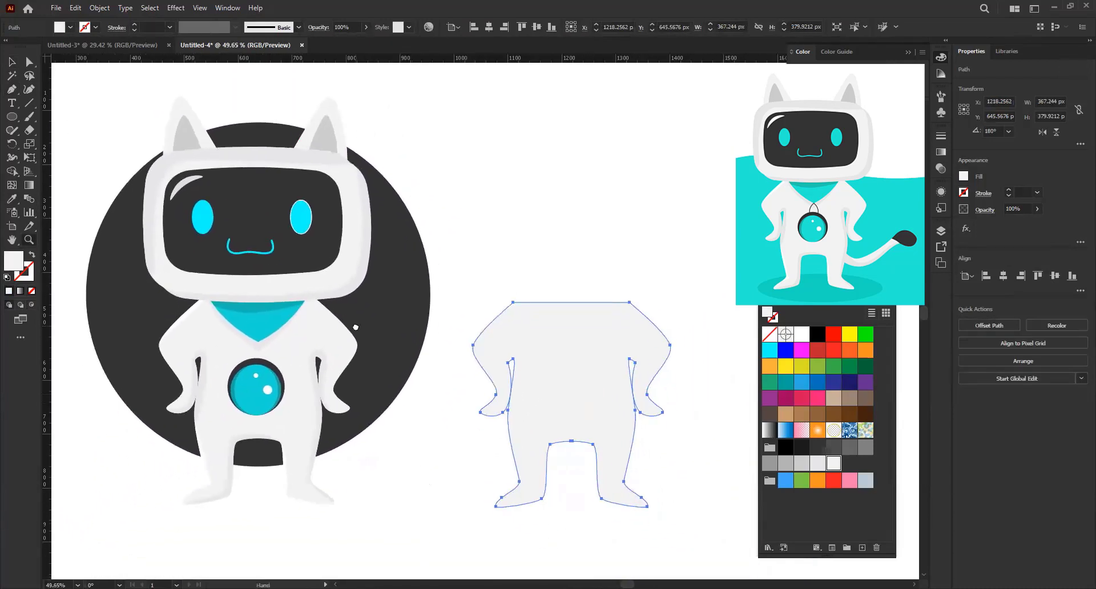
{"action": "scroll", "coordinate": [287, 409], "scroll_direction": "up", "scroll_amount": 2}
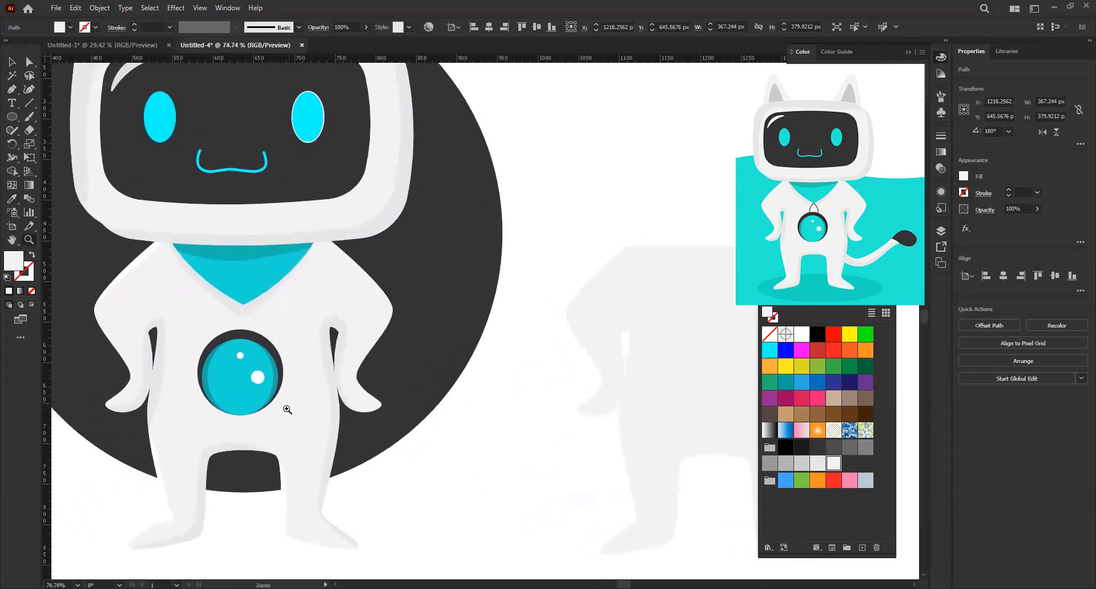
{"action": "left_click", "coordinate": [27, 103]}
{"action": "left_click_drag", "start_coordinate": [253, 318], "coordinate": [242, 349]}
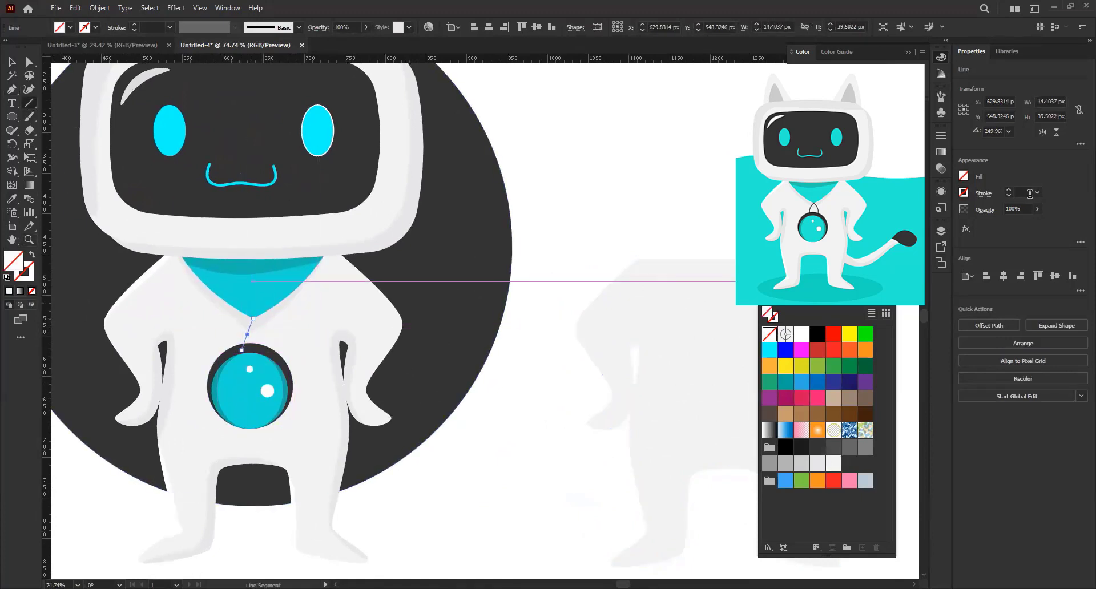
- Give the line a 2 pt stroke, bend it into a mirrored two-curve loop, and make both dark grey
{"action": "left_click", "coordinate": [1008, 195]}
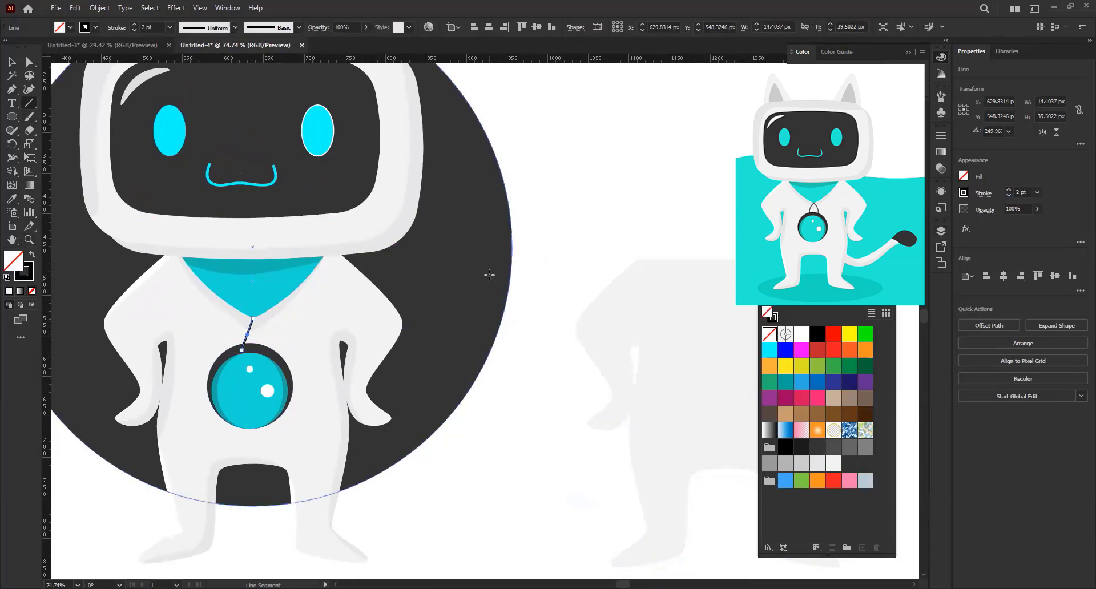
{"action": "key", "text": "v"}
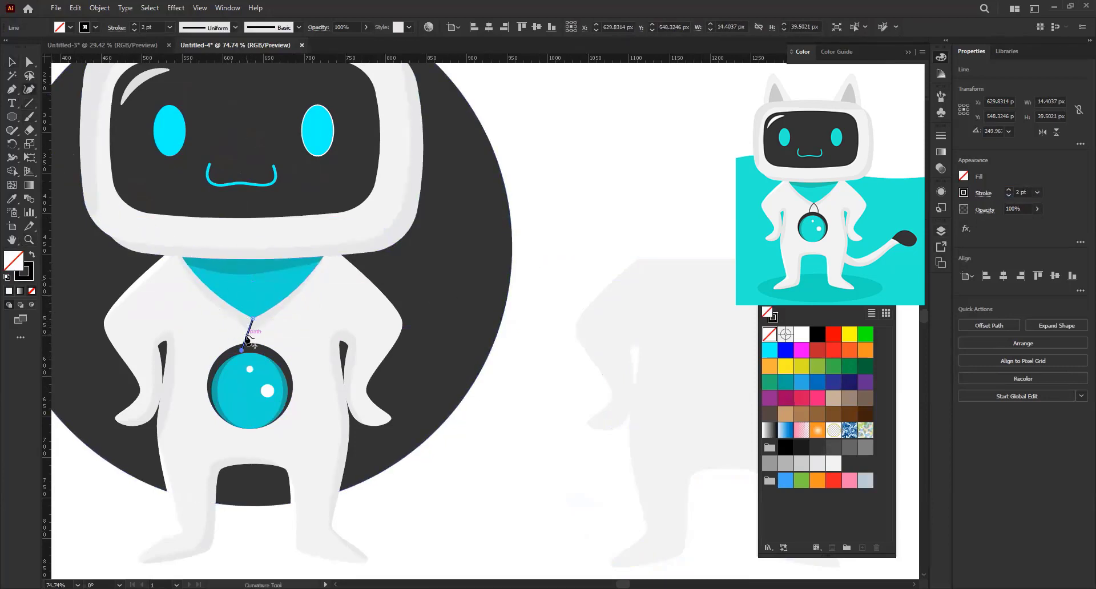
{"action": "mouse_move", "coordinate": [246, 340]}
{"action": "left_mouse_down"}
{"action": "mouse_move", "coordinate": [265, 354]}
{"action": "mouse_move", "coordinate": [266, 376]}
{"action": "mouse_move", "coordinate": [277, 374]}
{"action": "left_mouse_up"}
{"action": "key", "text": "a"}
{"action": "left_click", "coordinate": [209, 372], "text": "shift"}
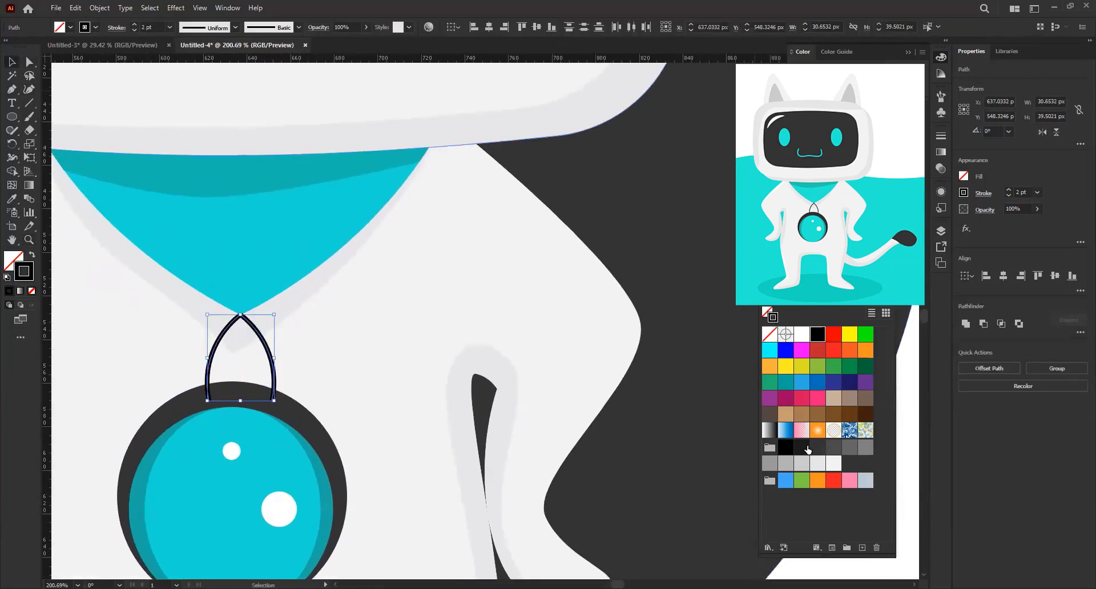
{"action": "left_click", "coordinate": [823, 451]}
{"action": "left_click", "coordinate": [265, 409]}
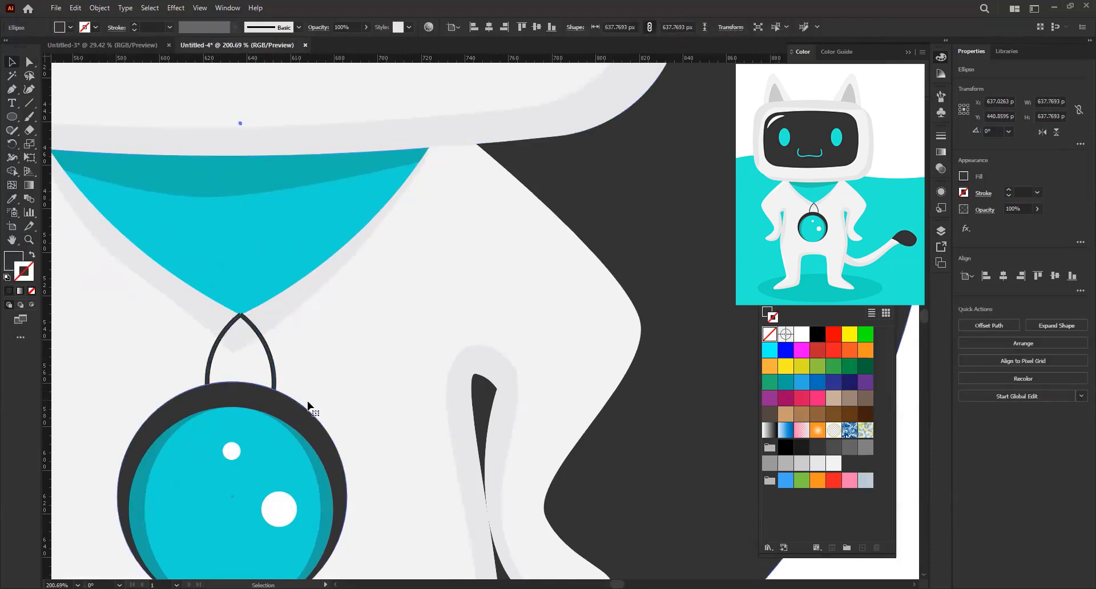
{"action": "scroll", "coordinate": [308, 407], "scroll_direction": "down", "scroll_amount": 3}
{"action": "scroll", "coordinate": [320, 420], "scroll_direction": "down", "scroll_amount": 2}
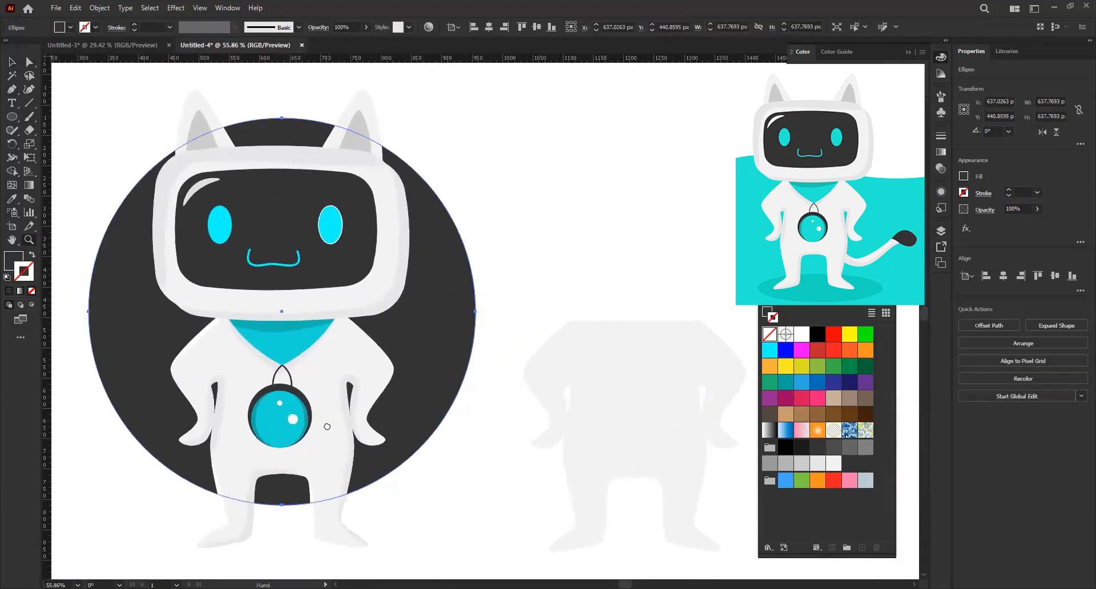
{"action": "mouse_move", "coordinate": [327, 427]}
{"action": "left_mouse_down"}
{"action": "mouse_move", "coordinate": [351, 419]}
{"action": "mouse_move", "coordinate": [134, 217]}
{"action": "left_mouse_up"}
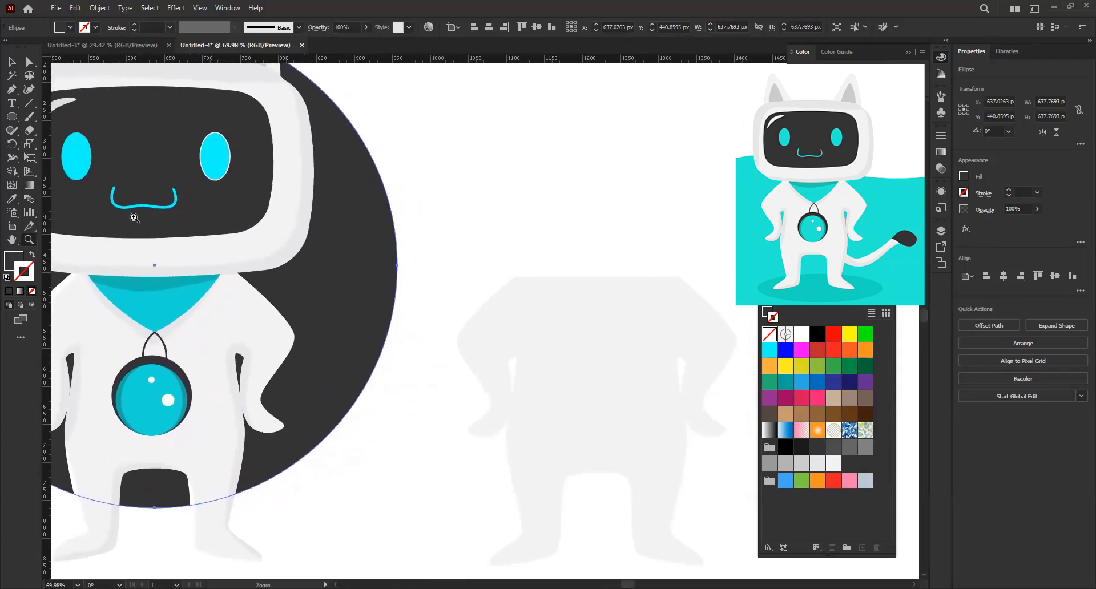
{"action": "key", "text": "p"}
- Reset to white fill and black stroke, then pen-draw the curling tail path from the leg
{"action": "left_click", "coordinate": [7, 278]}
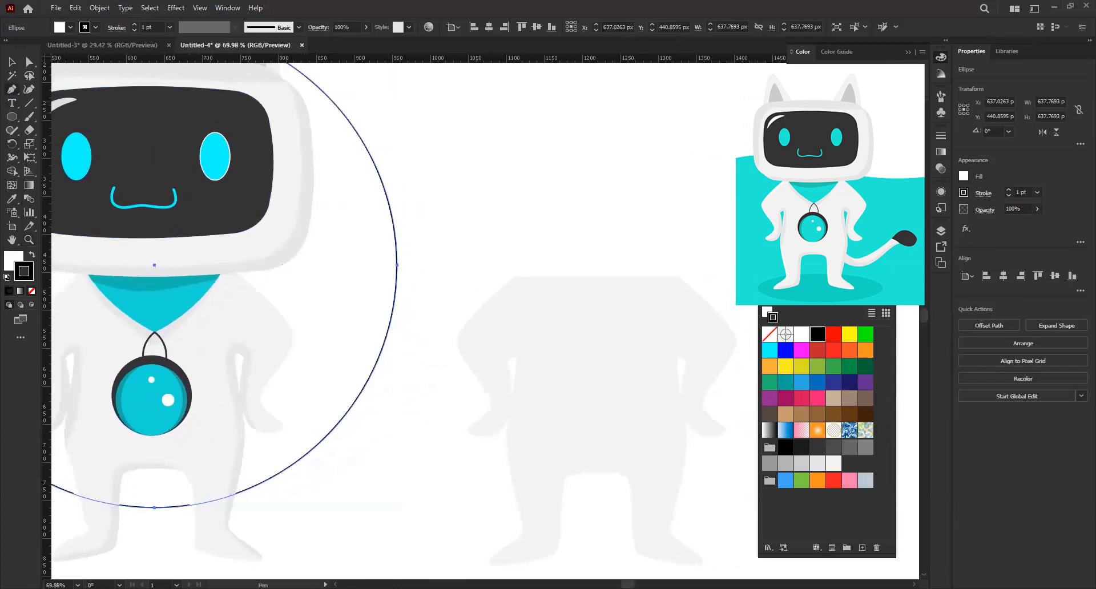
{"action": "mouse_move", "coordinate": [327, 387]}
{"action": "left_mouse_down"}
{"action": "mouse_move", "coordinate": [293, 423]}
{"action": "mouse_move", "coordinate": [289, 410]}
{"action": "left_mouse_up"}
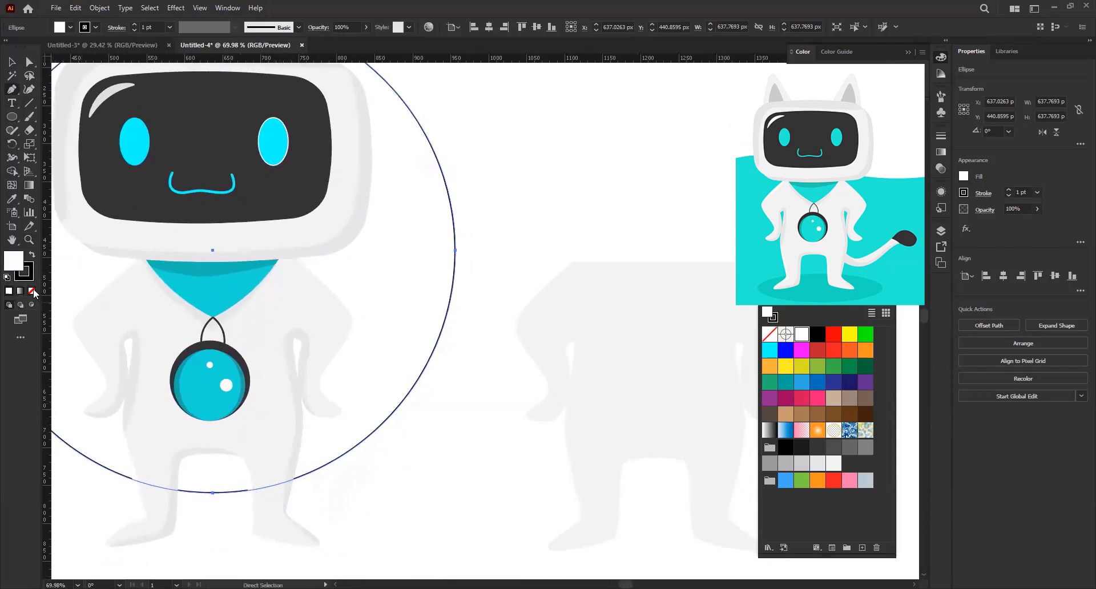
{"action": "left_click_drag", "start_coordinate": [377, 425], "coordinate": [368, 407]}
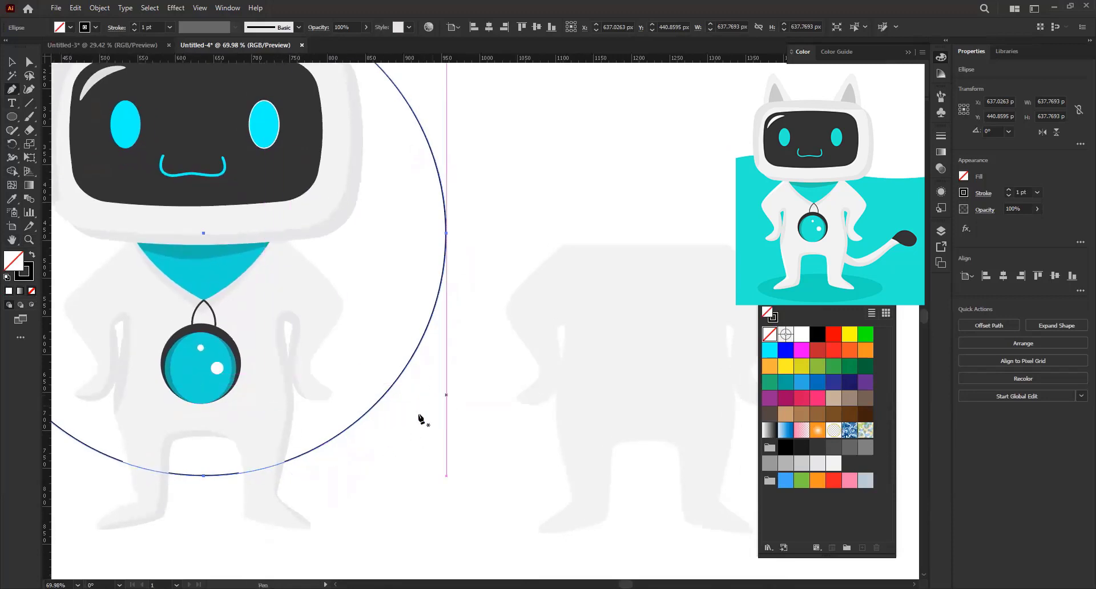
{"action": "left_click", "coordinate": [279, 413]}
{"action": "left_click", "coordinate": [317, 445]}
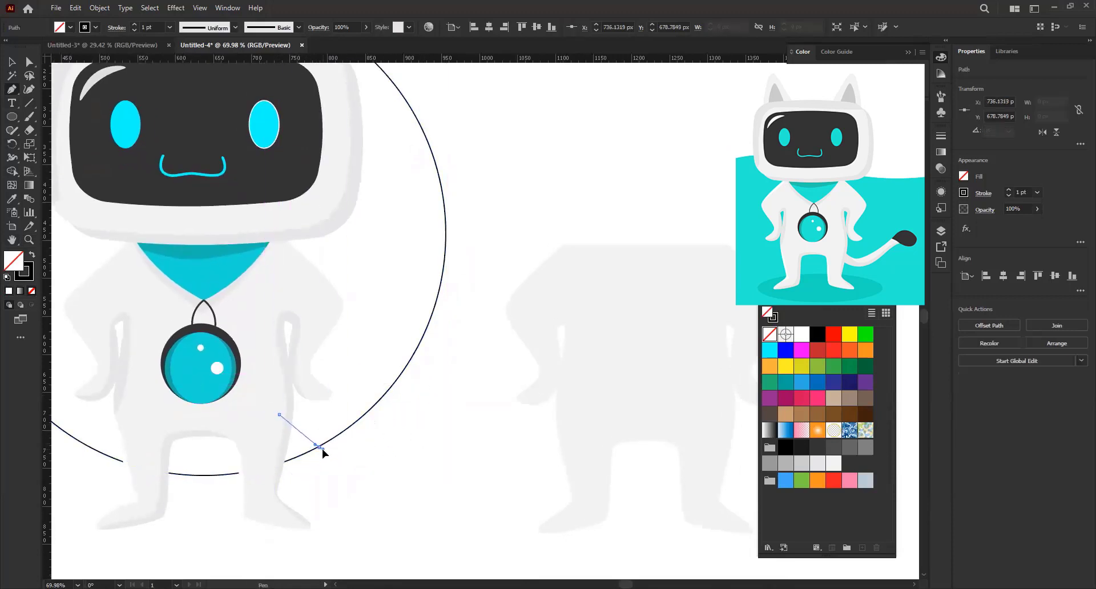
{"action": "left_click_drag", "start_coordinate": [426, 386], "coordinate": [452, 355]}
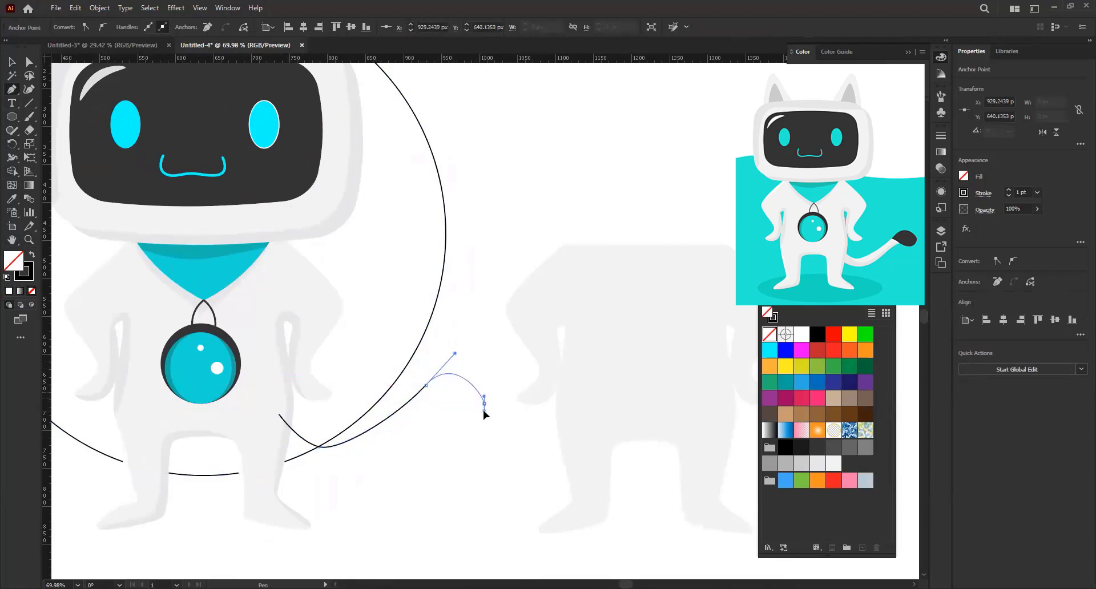
{"action": "mouse_move", "coordinate": [483, 409]}
{"action": "left_mouse_down"}
{"action": "mouse_move", "coordinate": [467, 425]}
{"action": "mouse_move", "coordinate": [413, 415]}
{"action": "left_mouse_up"}
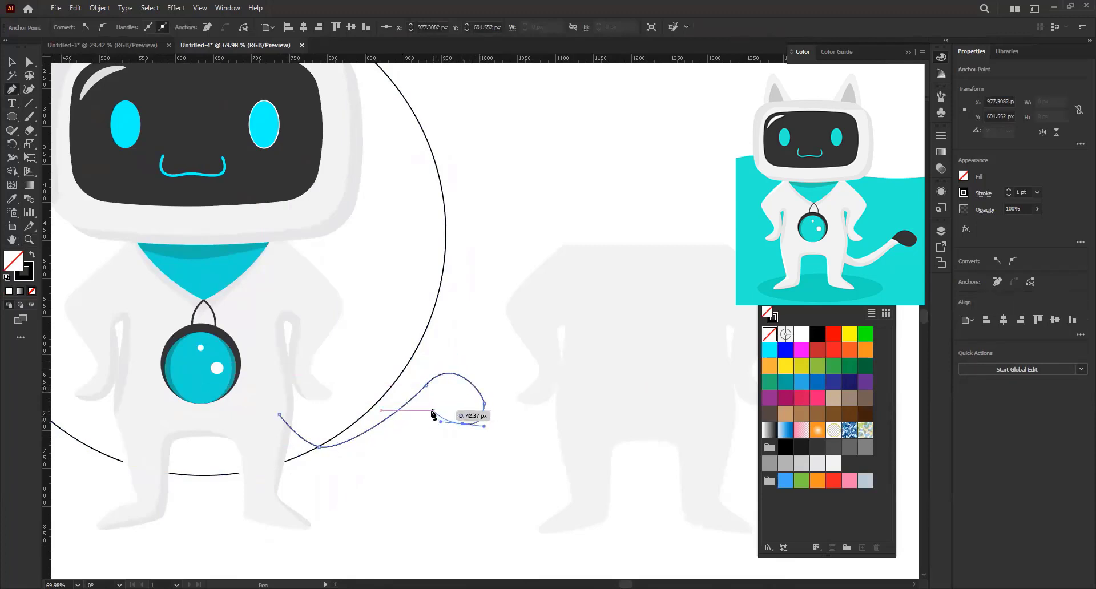
{"action": "mouse_move", "coordinate": [353, 460]}
{"action": "left_mouse_down"}
{"action": "mouse_move", "coordinate": [293, 468]}
{"action": "mouse_move", "coordinate": [240, 420]}
{"action": "left_mouse_up"}
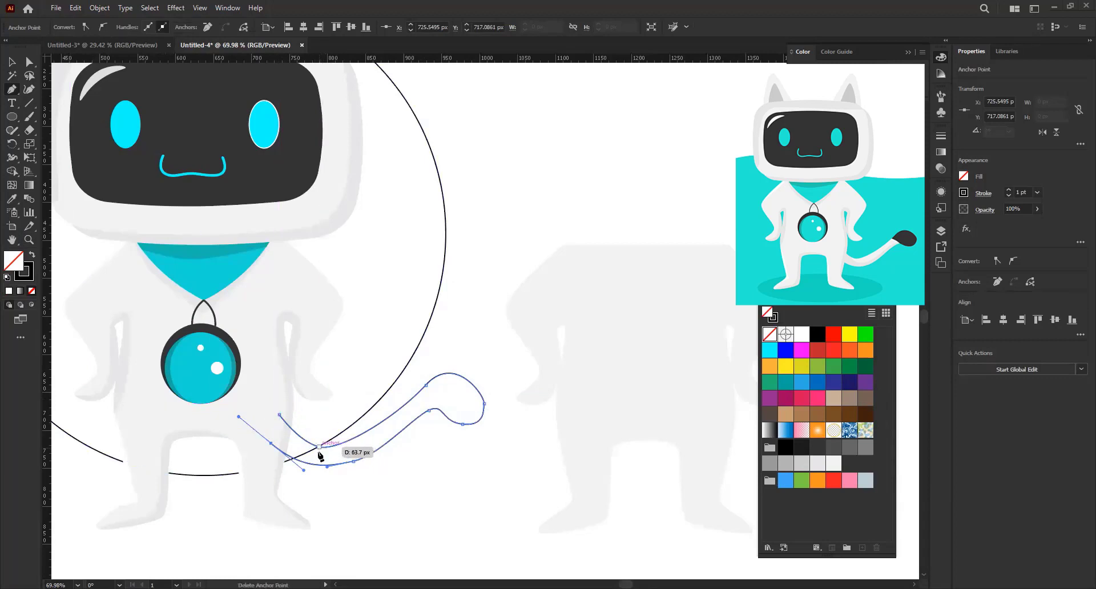
- Adjust the tail's anchors and handles to smooth the lower curve and hook the curled tip
{"action": "key", "text": "a"}
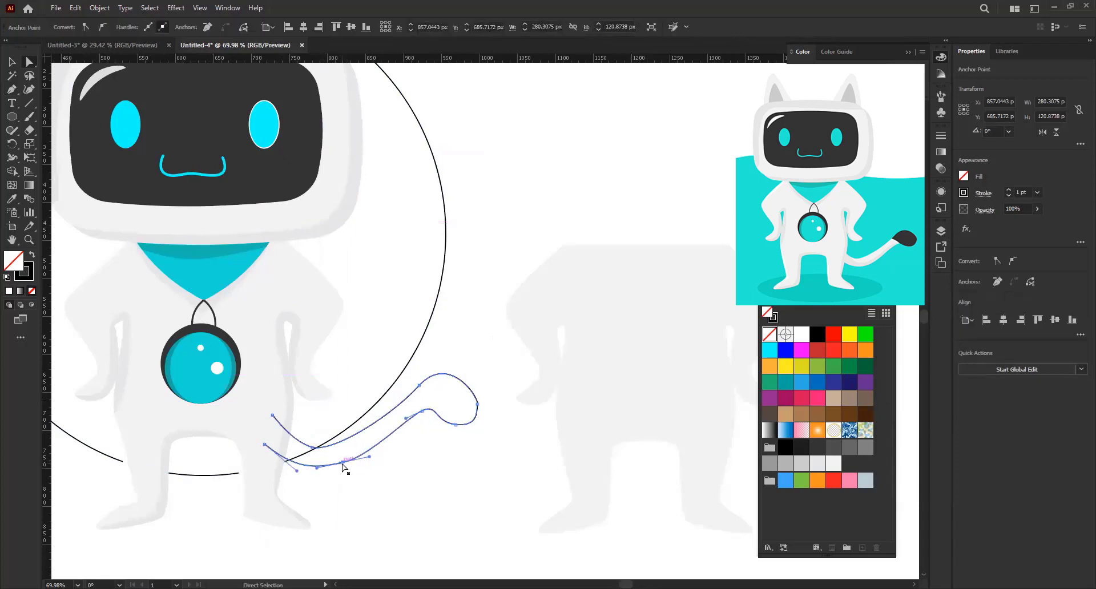
{"action": "left_click_drag", "start_coordinate": [346, 467], "coordinate": [380, 451]}
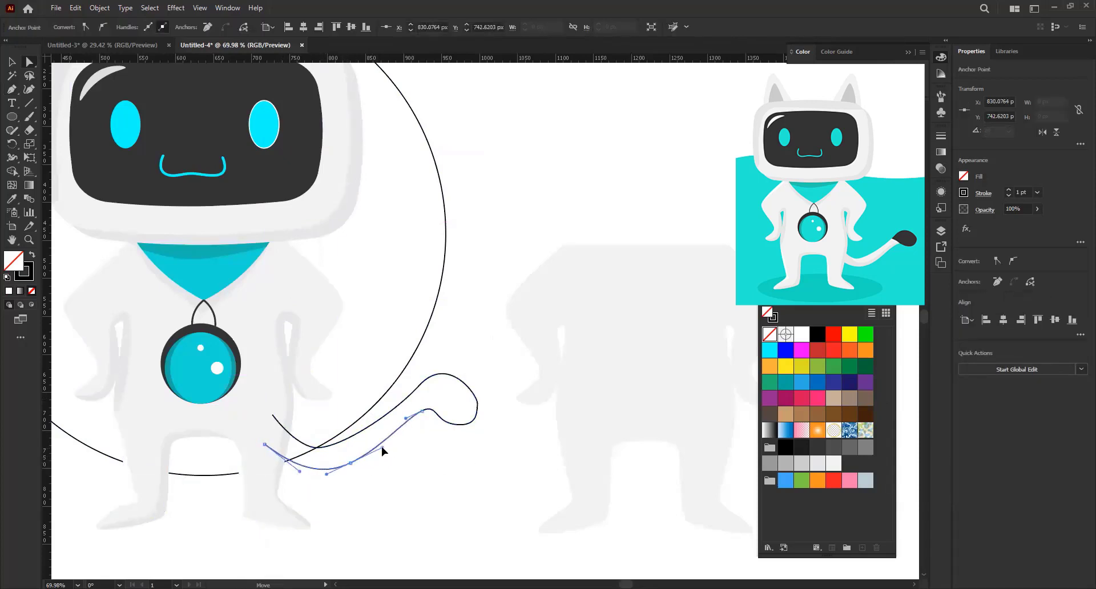
{"action": "left_click", "coordinate": [420, 413]}
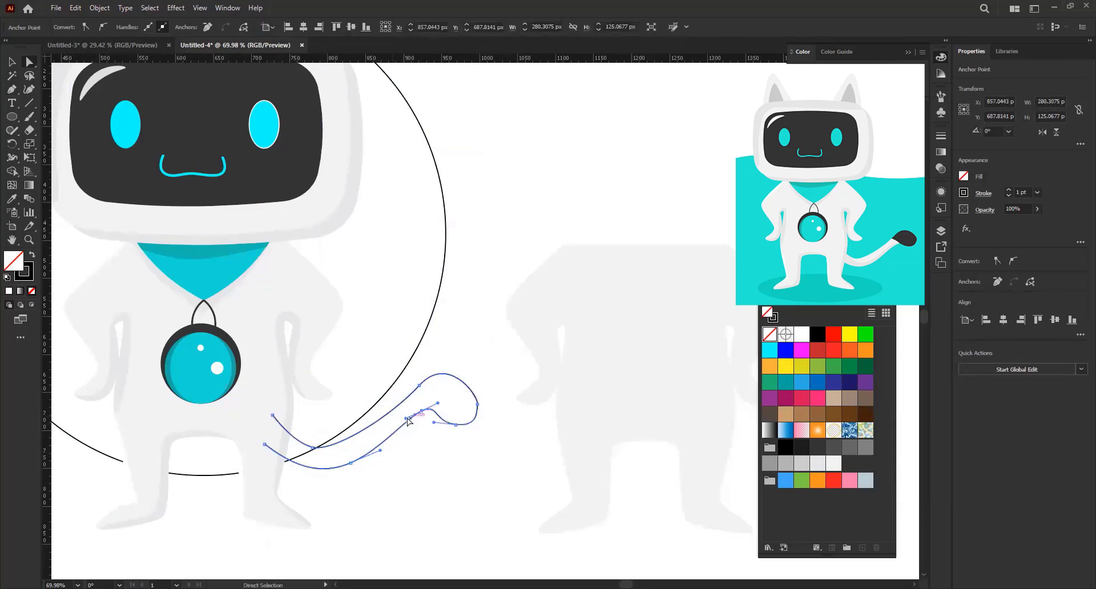
{"action": "left_click", "coordinate": [397, 424]}
{"action": "left_click_drag", "start_coordinate": [477, 406], "coordinate": [474, 399]}
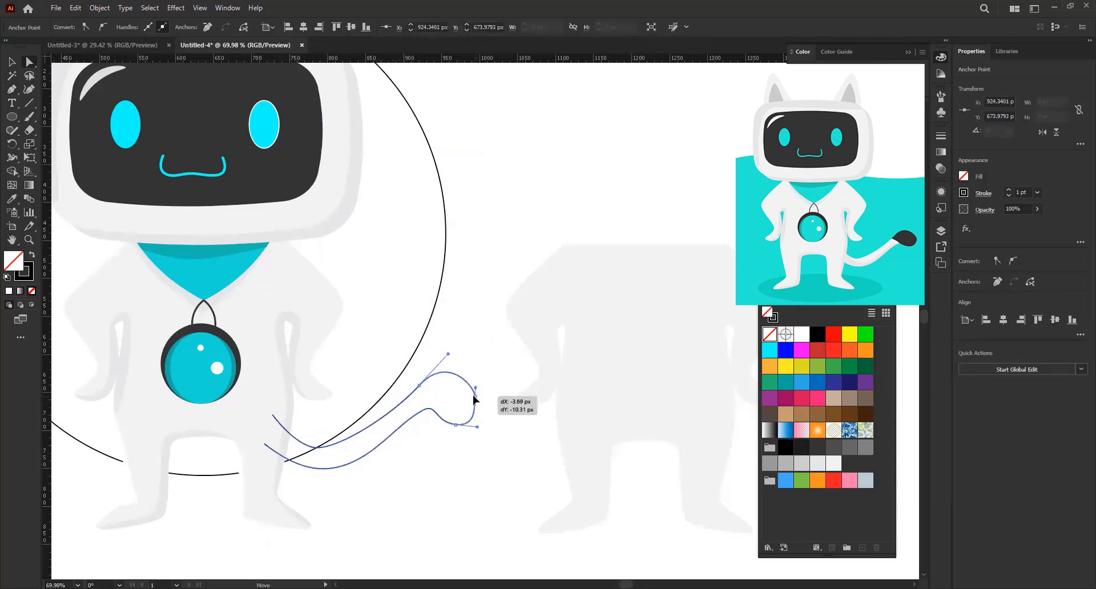
{"action": "left_click", "coordinate": [456, 425]}
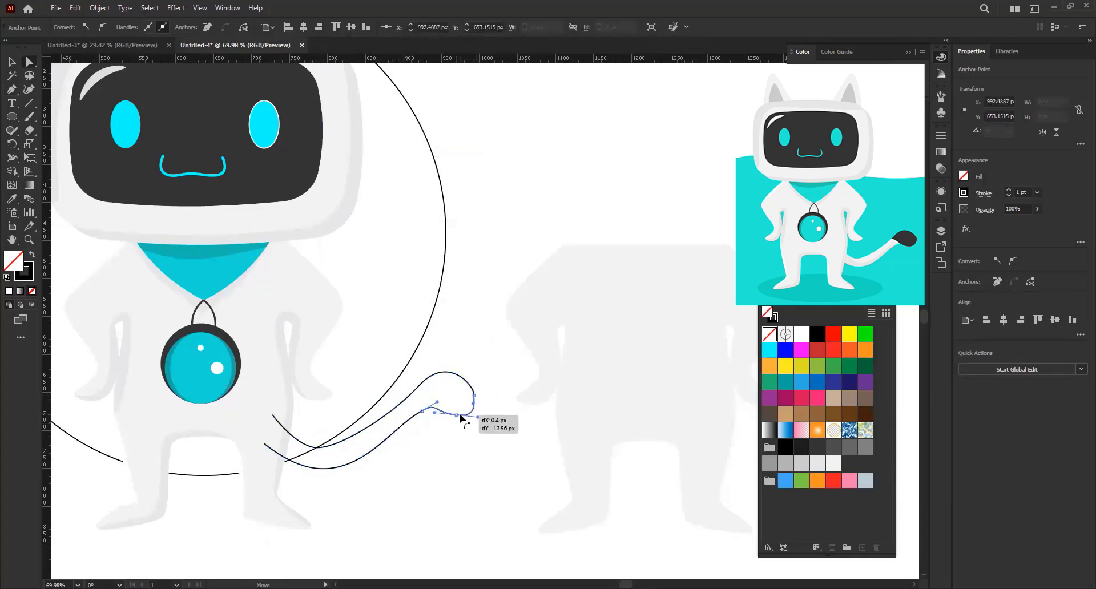
{"action": "left_click_drag", "start_coordinate": [475, 399], "coordinate": [472, 421]}
{"action": "left_click", "coordinate": [469, 420]}
{"action": "left_click", "coordinate": [471, 417]}
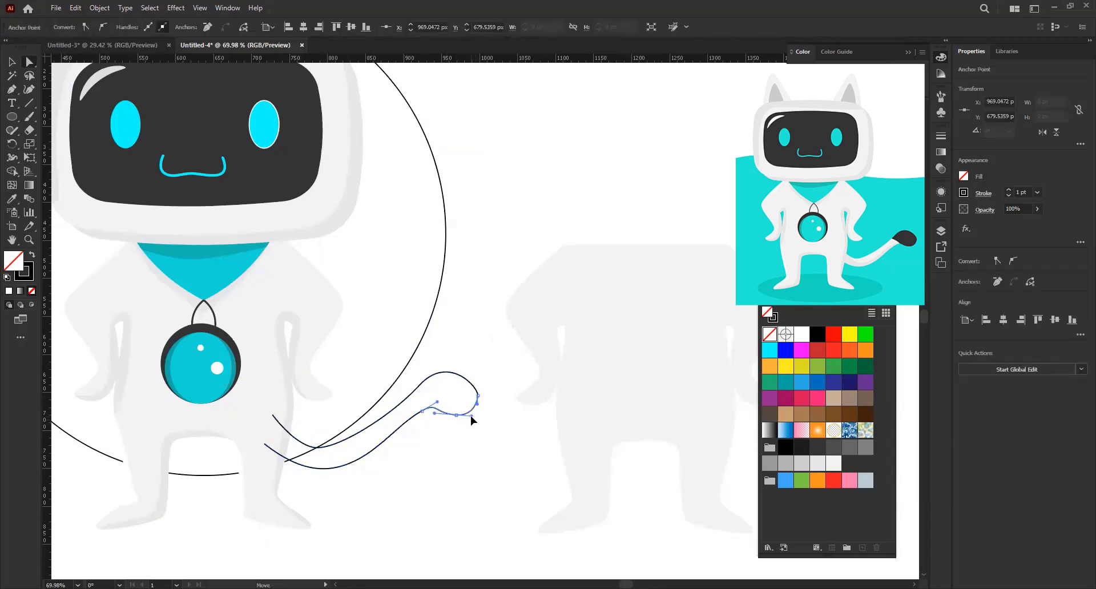
{"action": "left_click", "coordinate": [408, 460]}
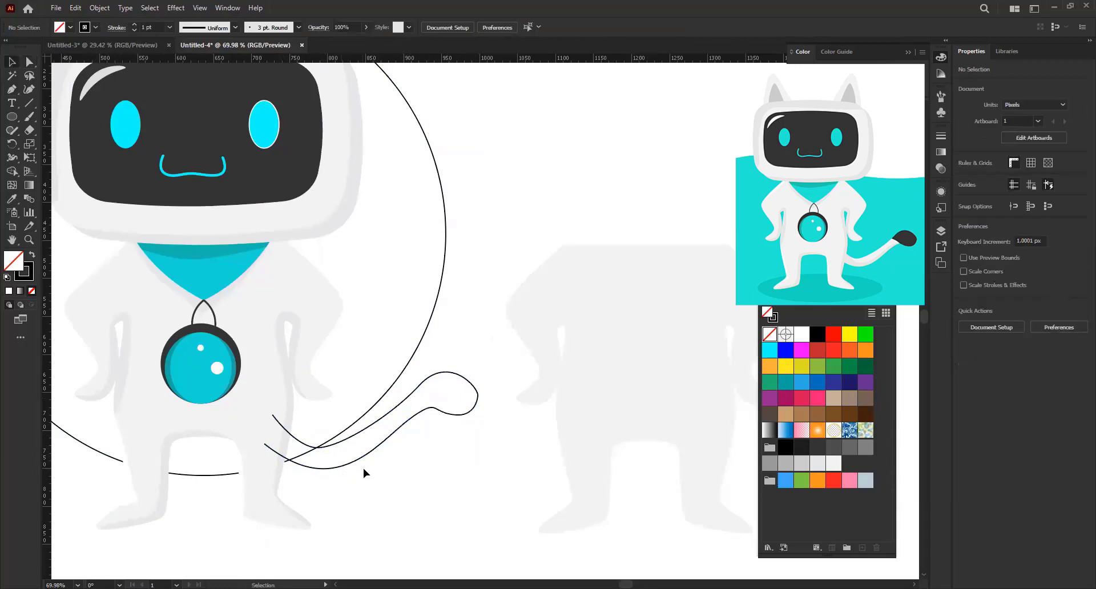
{"action": "scroll", "coordinate": [472, 406], "scroll_direction": "up", "scroll_amount": 1}
- Fill the tail light grey and send it backward in the stacking order
{"action": "left_click_drag", "start_coordinate": [466, 406], "coordinate": [257, 457]}
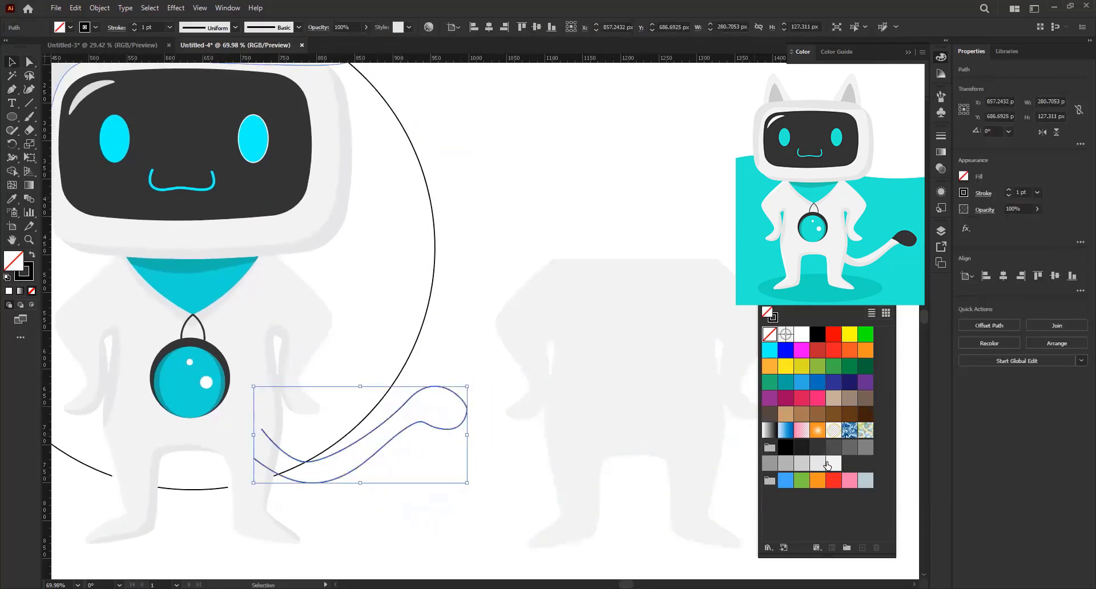
{"action": "double_click", "coordinate": [827, 464]}
{"action": "left_click", "coordinate": [604, 394]}
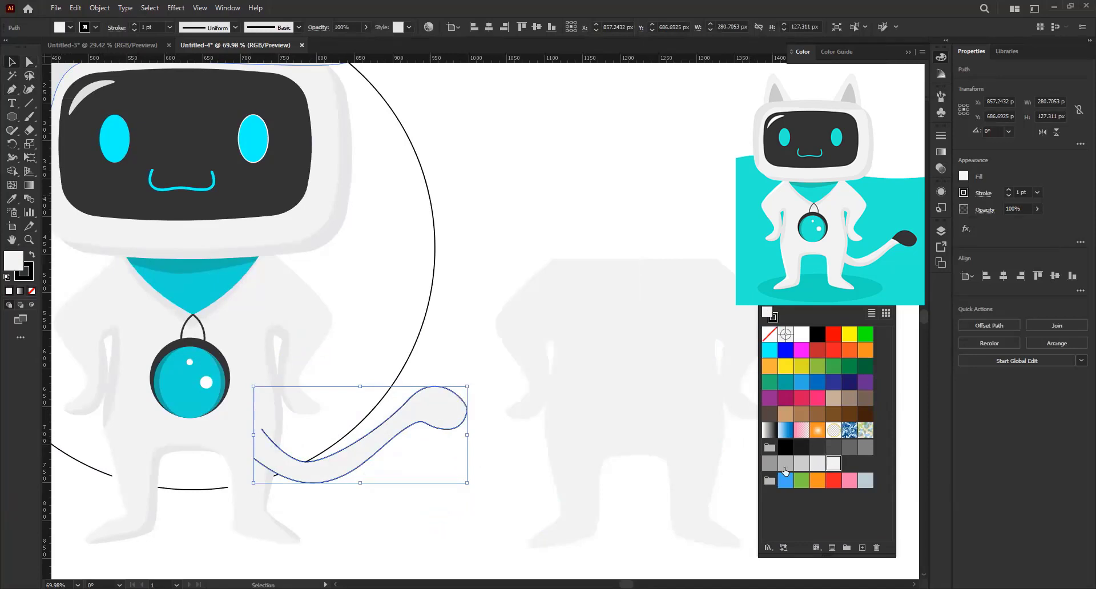
{"action": "key", "text": "ctrl+bracketleft"}
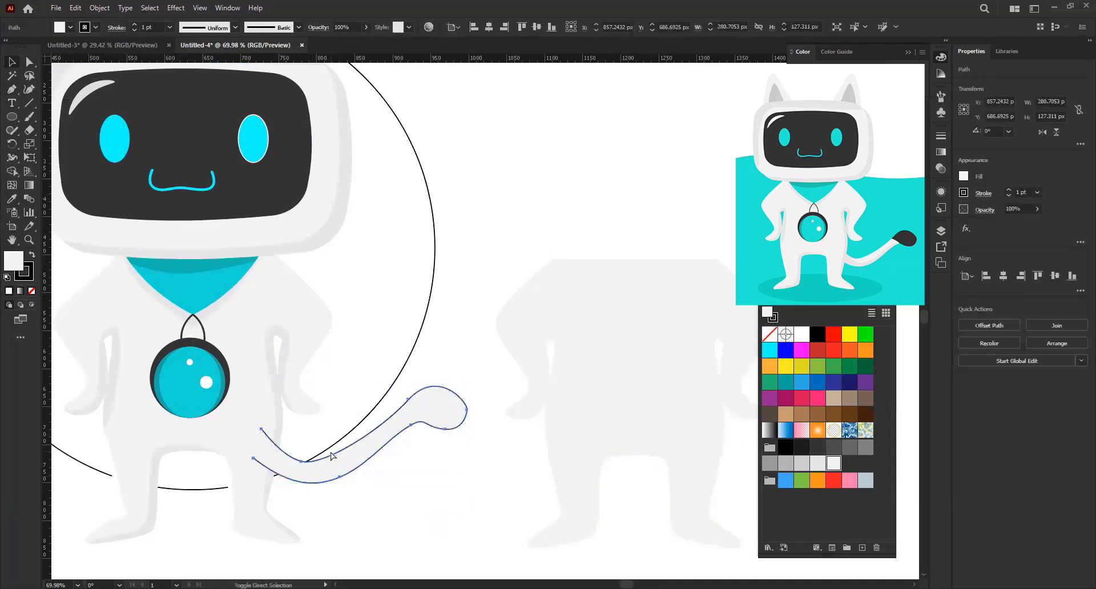
{"action": "left_click", "coordinate": [320, 488]}
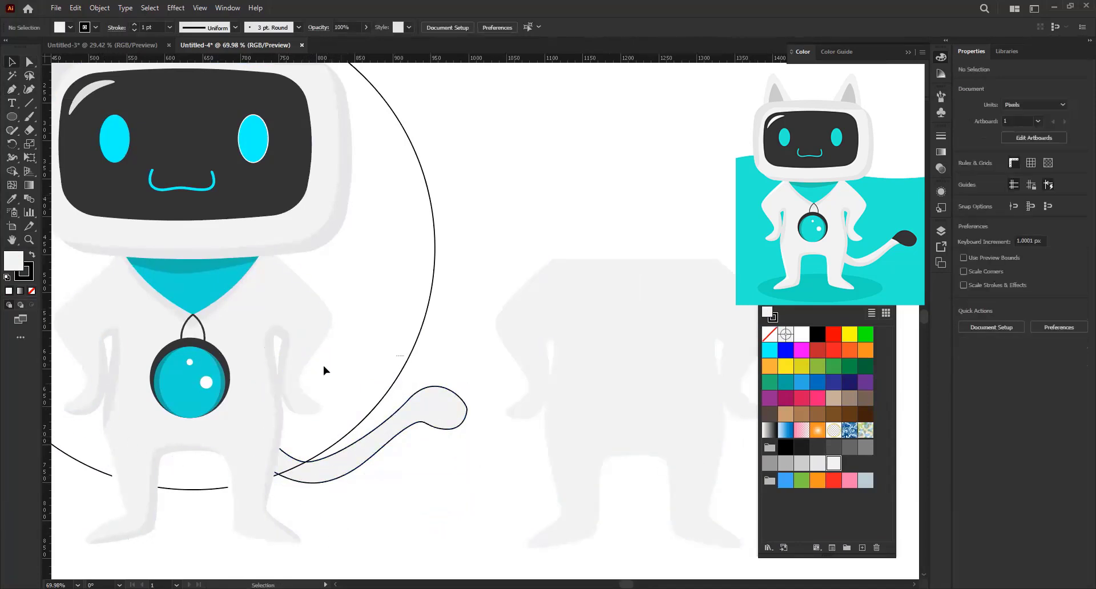
- Delete the large black background circle
{"action": "mouse_move", "coordinate": [343, 388]}
{"action": "left_mouse_down"}
{"action": "mouse_move", "coordinate": [351, 421]}
{"action": "mouse_move", "coordinate": [410, 449]}
{"action": "left_mouse_up"}
{"action": "left_click_drag", "start_coordinate": [483, 297], "coordinate": [520, 312]}
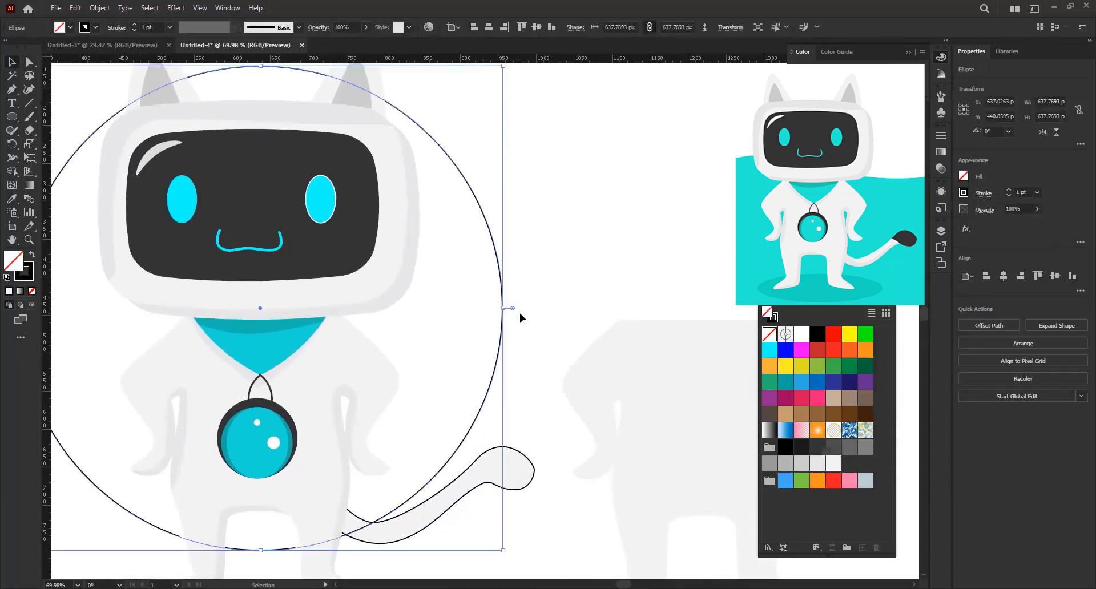
{"action": "key", "text": "Delete"}
{"action": "mouse_move", "coordinate": [337, 421]}
{"action": "left_mouse_down"}
{"action": "mouse_move", "coordinate": [314, 391]}
{"action": "mouse_move", "coordinate": [317, 354]}
{"action": "left_mouse_up"}
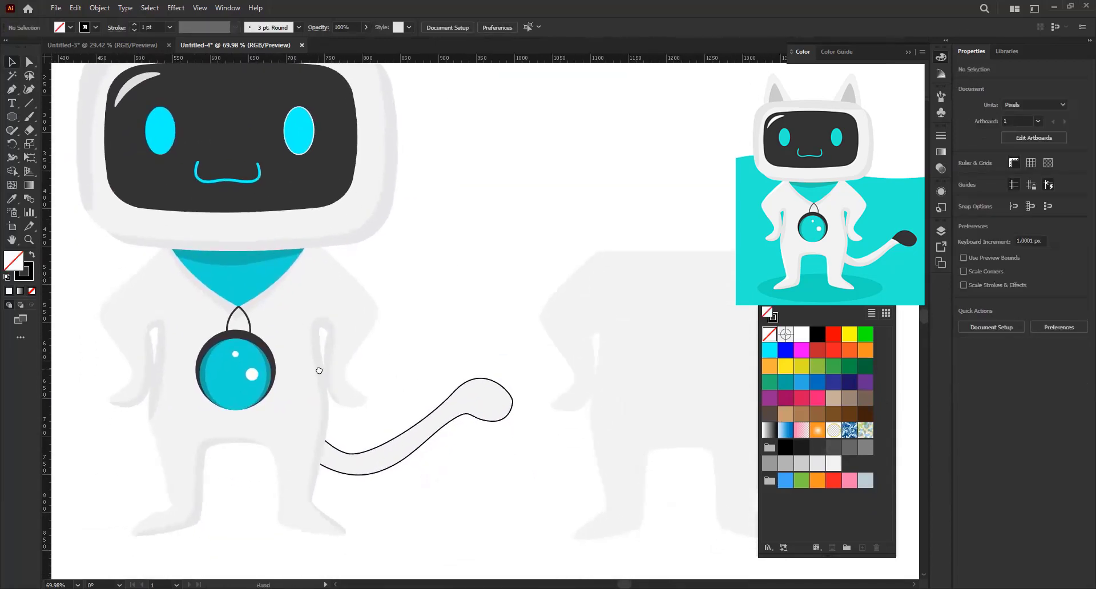
- Set the tail's stroke to None and switch to Draw Inside mode on the tail
{"action": "left_click", "coordinate": [451, 426]}
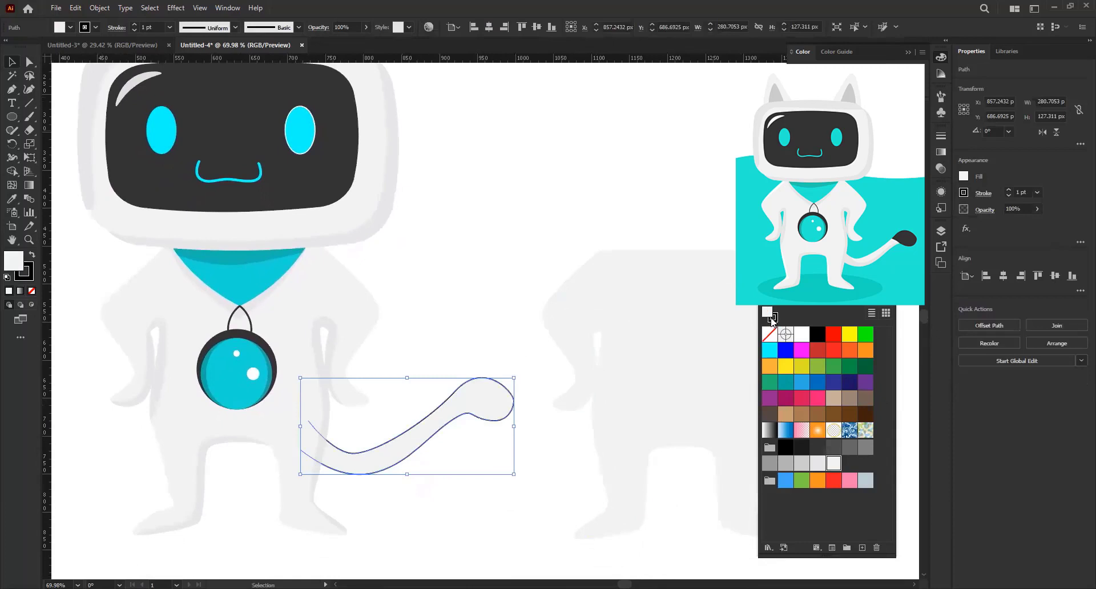
{"action": "left_click", "coordinate": [769, 334]}
{"action": "left_click", "coordinate": [465, 360]}
{"action": "left_click_drag", "start_coordinate": [386, 419], "coordinate": [345, 410]}
{"action": "left_click", "coordinate": [375, 421]}
{"action": "left_click", "coordinate": [31, 305]}
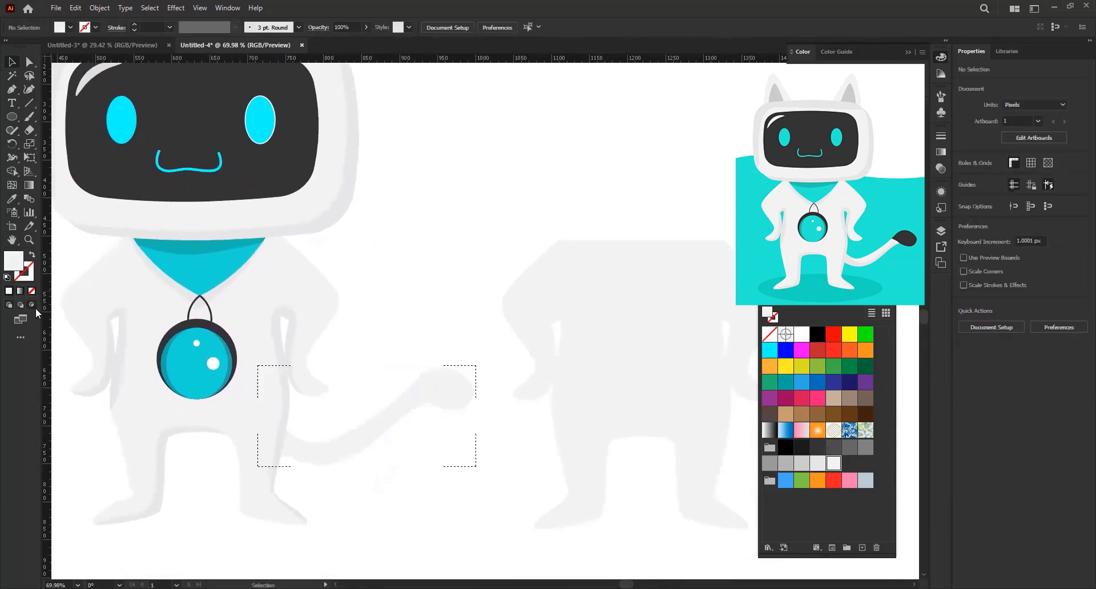
- Pen-draw a closed shading shape inside the tail along its top, tip and underside
{"action": "key", "text": "p"}
{"action": "left_click_drag", "start_coordinate": [264, 384], "coordinate": [210, 364]}
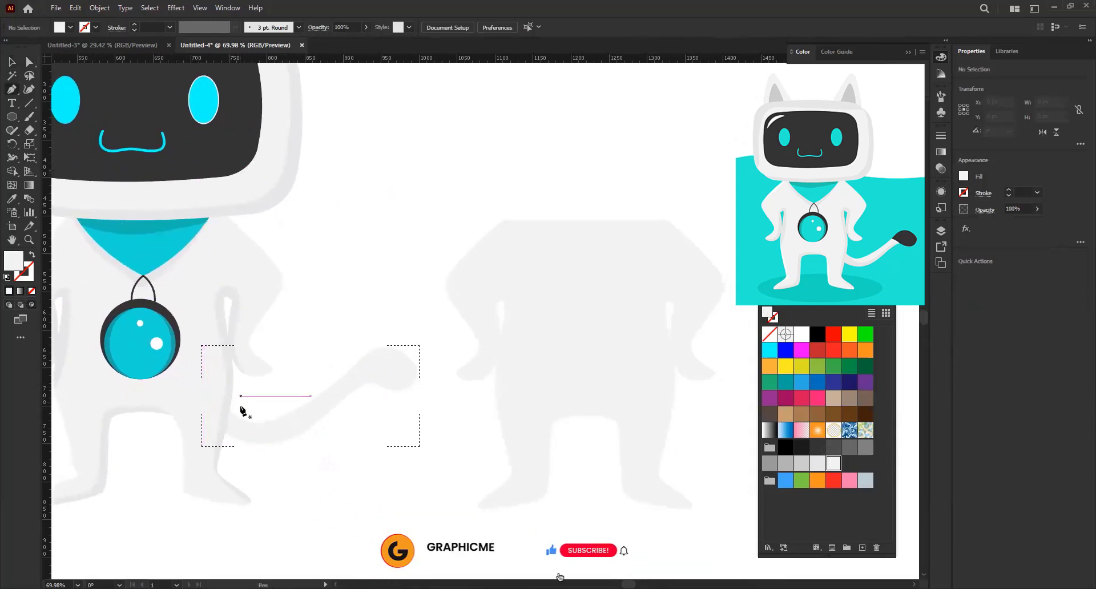
{"action": "left_click", "coordinate": [241, 411]}
{"action": "left_click_drag", "start_coordinate": [275, 434], "coordinate": [307, 429]}
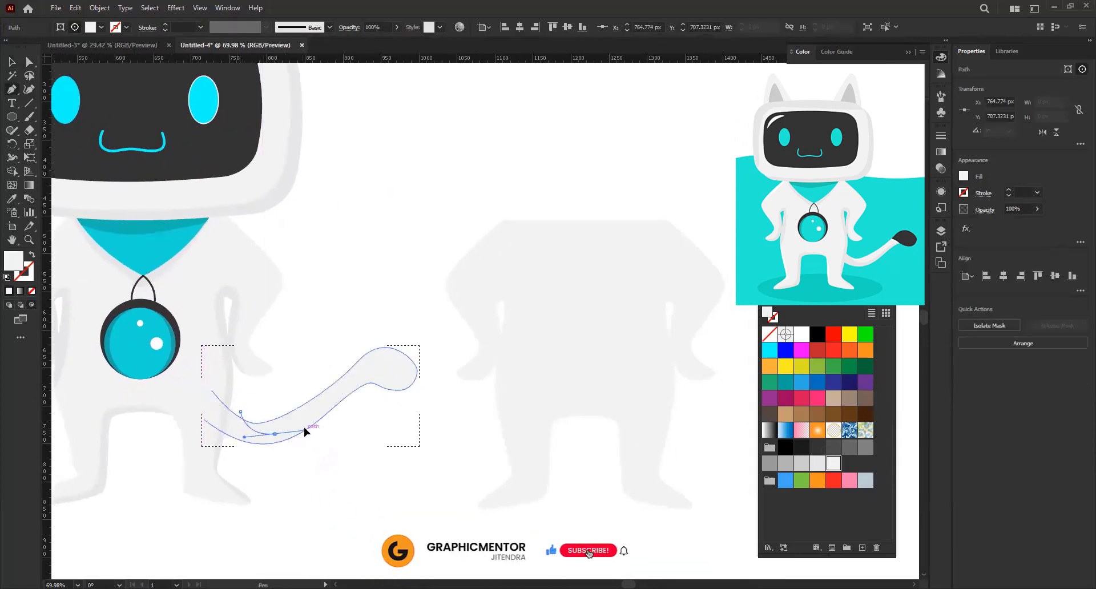
{"action": "mouse_move", "coordinate": [358, 384]}
{"action": "left_mouse_down"}
{"action": "mouse_move", "coordinate": [411, 385]}
{"action": "mouse_move", "coordinate": [429, 364]}
{"action": "left_mouse_up"}
{"action": "left_click_drag", "start_coordinate": [432, 438], "coordinate": [392, 461]}
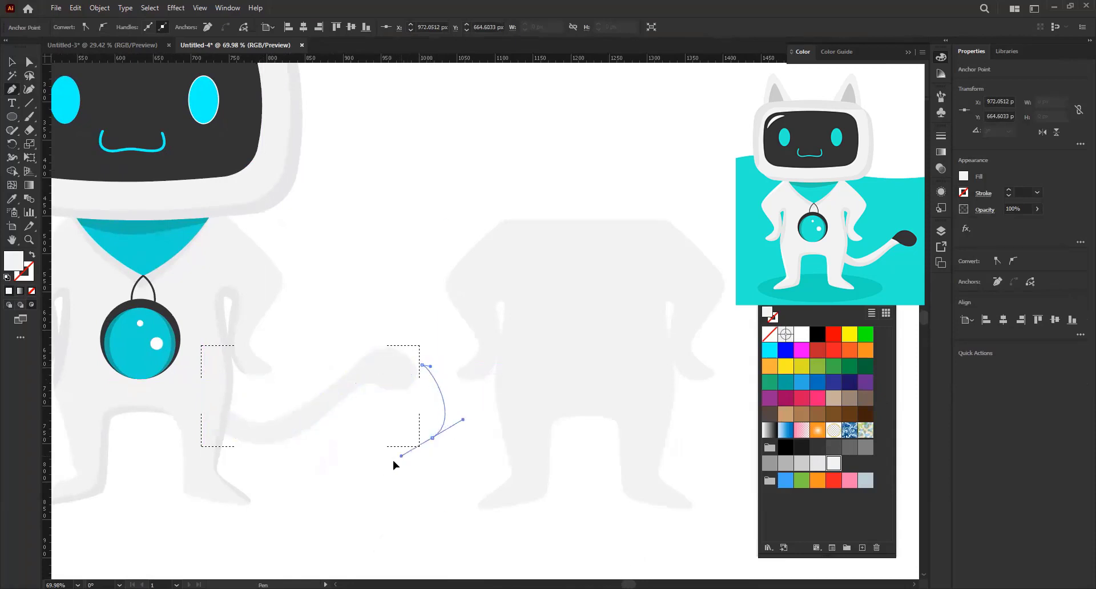
{"action": "mouse_move", "coordinate": [286, 490]}
{"action": "left_mouse_down"}
{"action": "mouse_move", "coordinate": [251, 496]}
{"action": "mouse_move", "coordinate": [214, 443]}
{"action": "left_mouse_up"}
{"action": "left_click", "coordinate": [203, 424]}
{"action": "left_click_drag", "start_coordinate": [224, 398], "coordinate": [243, 411]}
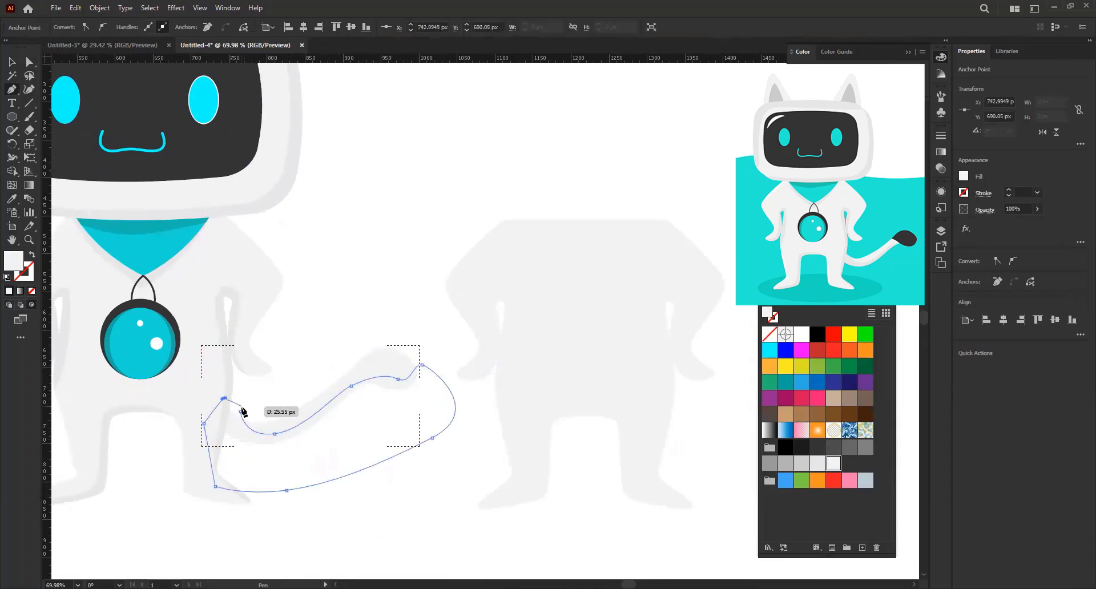
{"action": "key", "text": "v"}
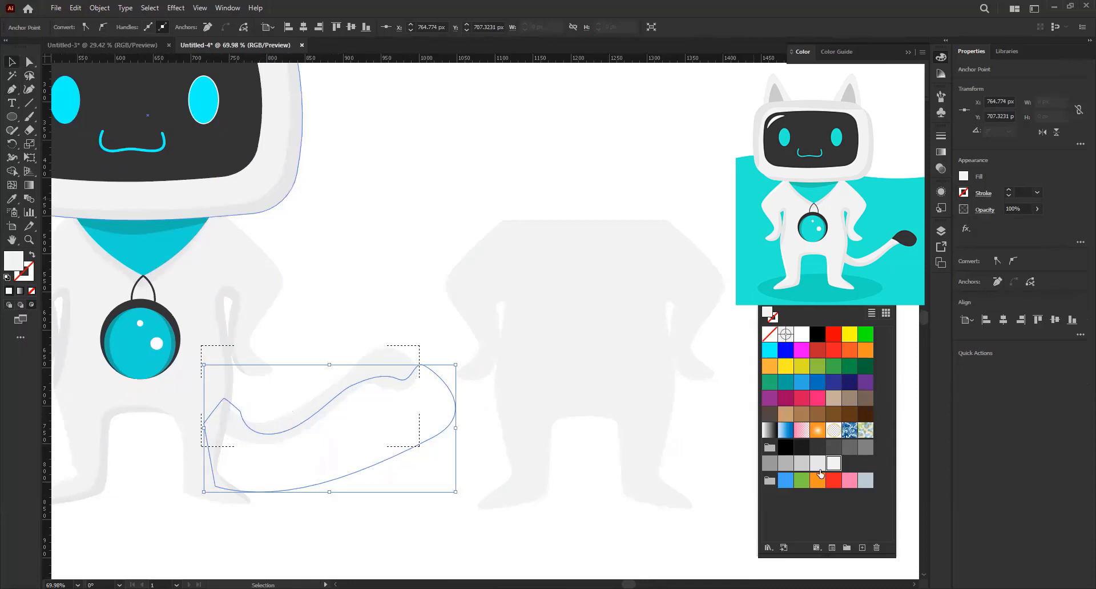
- Fill the shading shape a pale grey
{"action": "left_click", "coordinate": [799, 467]}
{"action": "left_click", "coordinate": [815, 469]}
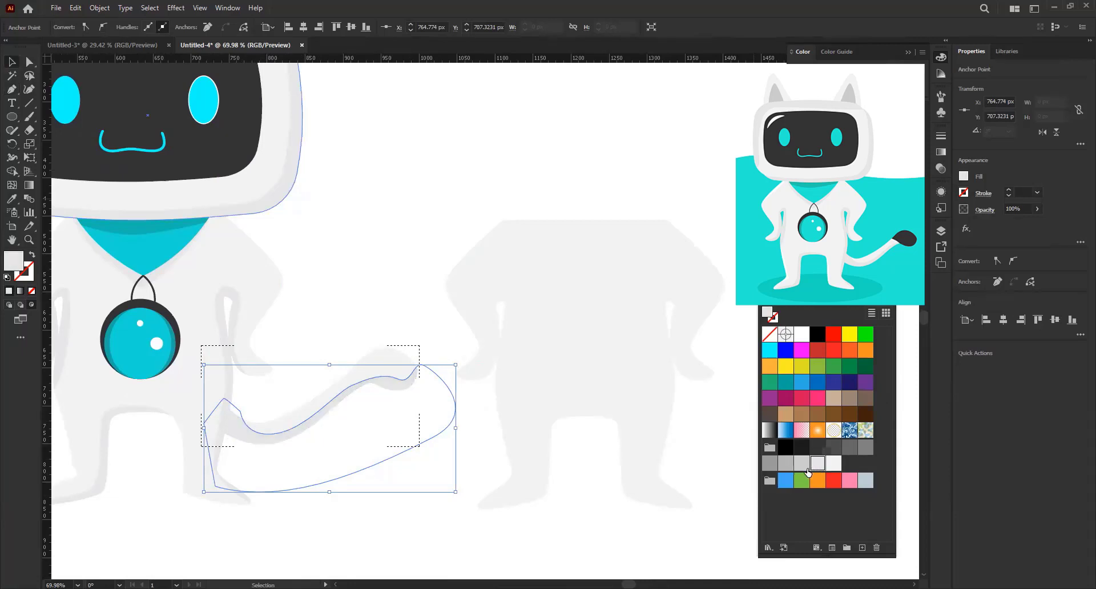
{"action": "left_click", "coordinate": [344, 527]}
{"action": "left_click_drag", "start_coordinate": [295, 421], "coordinate": [216, 424]}
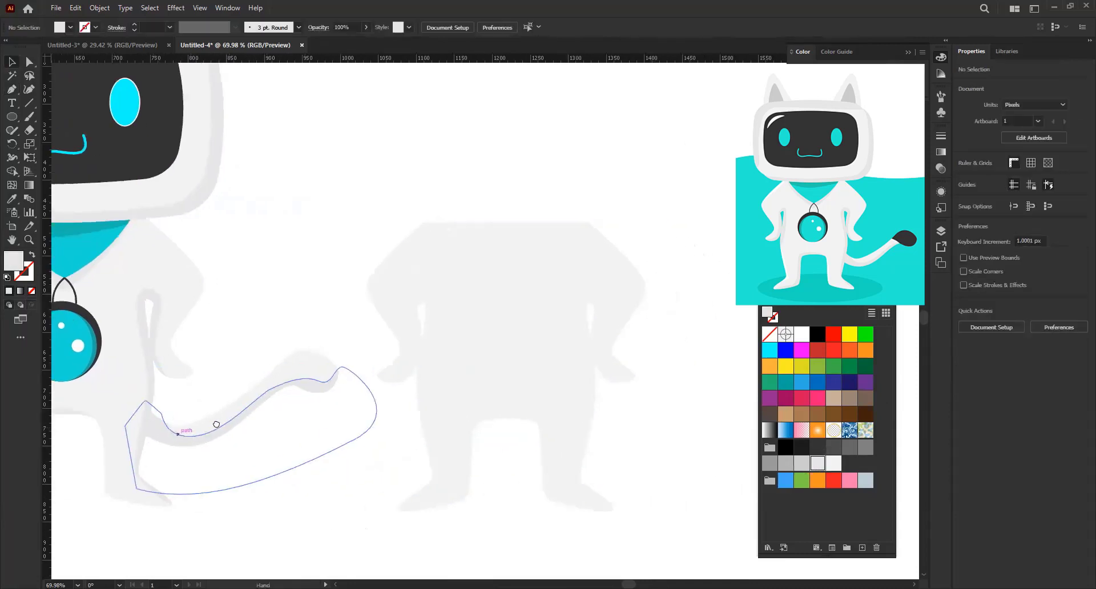
{"action": "left_click_drag", "start_coordinate": [310, 408], "coordinate": [334, 408]}
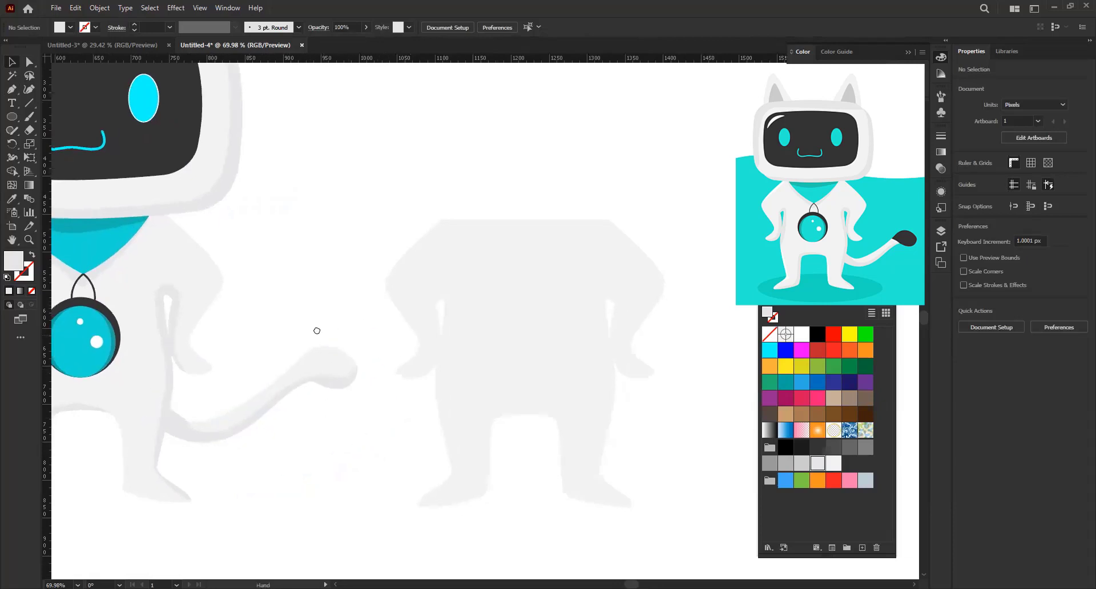
{"action": "scroll", "coordinate": [188, 262], "scroll_direction": "down", "scroll_amount": 1}
{"action": "scroll", "coordinate": [188, 263], "scroll_direction": "right", "scroll_amount": 1}
- Enter the tail's clipping group and start another shading curve with the Pen
{"action": "double_click", "coordinate": [282, 378]}
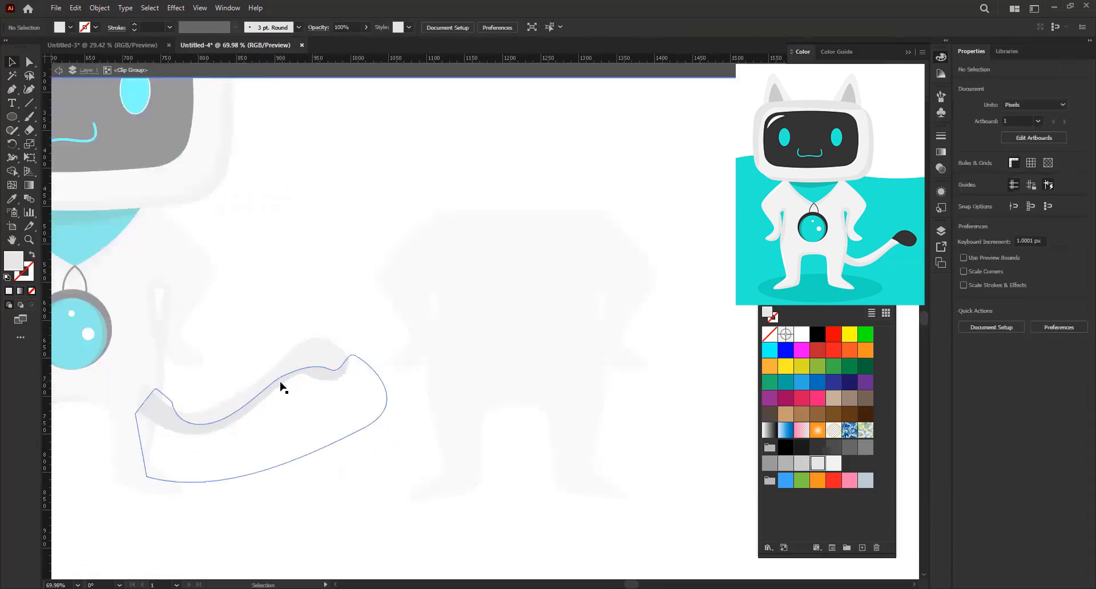
{"action": "left_click", "coordinate": [84, 111]}
{"action": "left_click", "coordinate": [10, 89]}
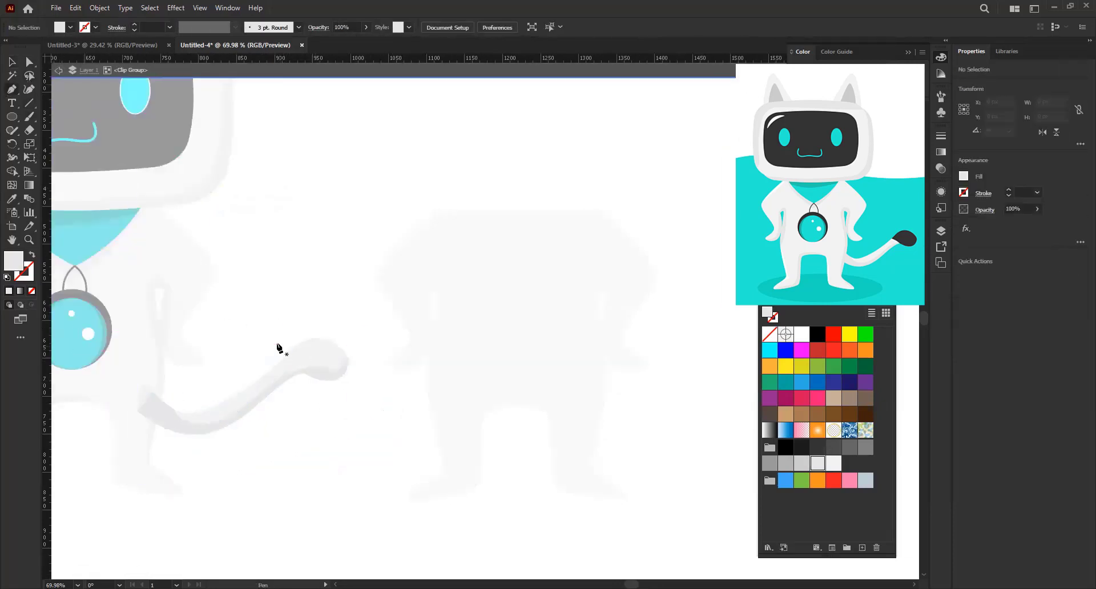
{"action": "left_click_drag", "start_coordinate": [269, 357], "coordinate": [334, 379]}
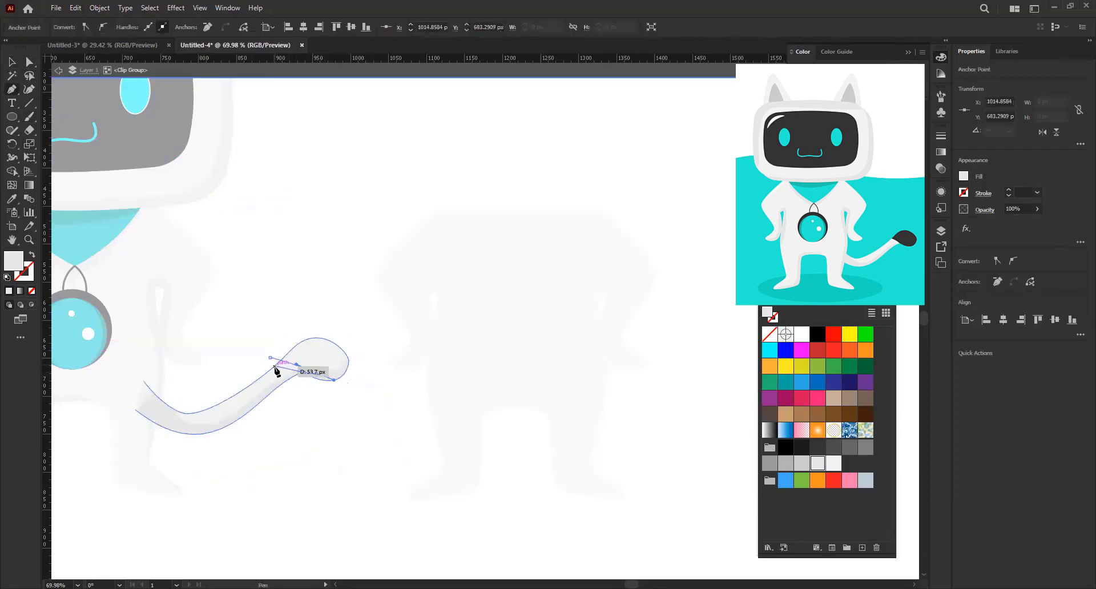
- Outline a closed rounded shape around the tail tip and fill it dark grey
{"action": "key", "text": "ctrl+z"}
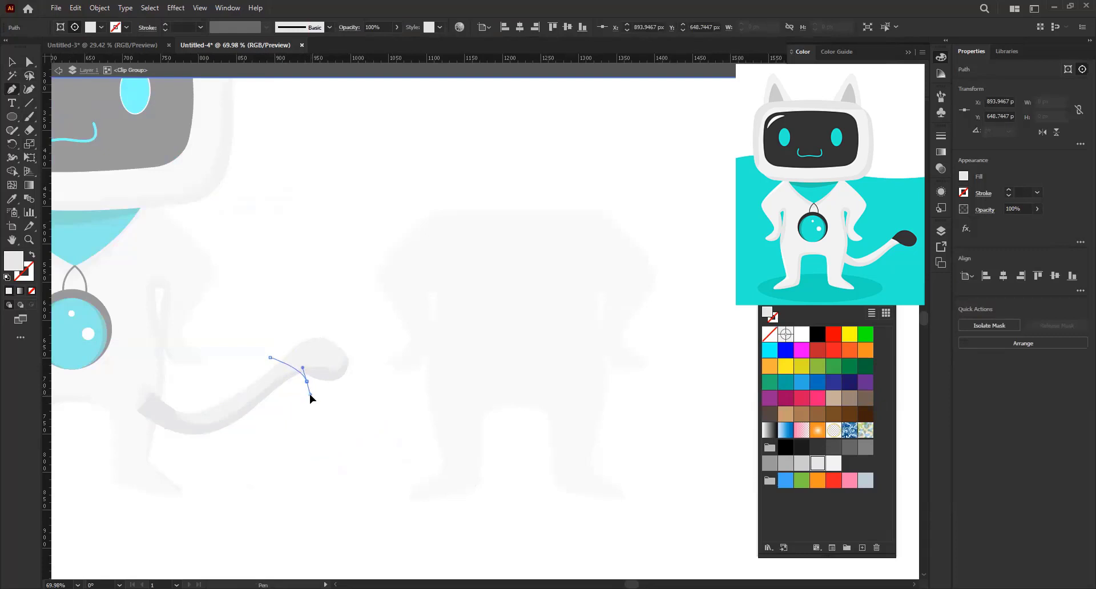
{"action": "left_click", "coordinate": [384, 401]}
{"action": "left_click", "coordinate": [407, 340]}
{"action": "left_click", "coordinate": [339, 311]}
{"action": "left_click", "coordinate": [272, 306]}
{"action": "left_click", "coordinate": [245, 324]}
{"action": "left_click", "coordinate": [270, 358]}
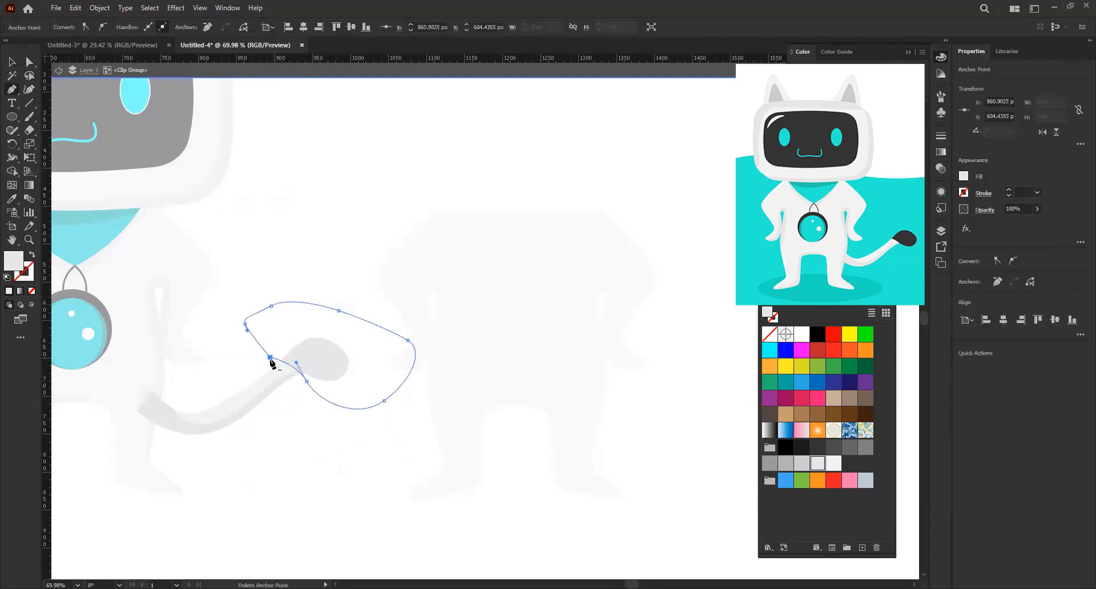
{"action": "left_click", "coordinate": [818, 447]}
- Isolate the tail group and nudge the dark tip into place
{"action": "key", "text": "v"}
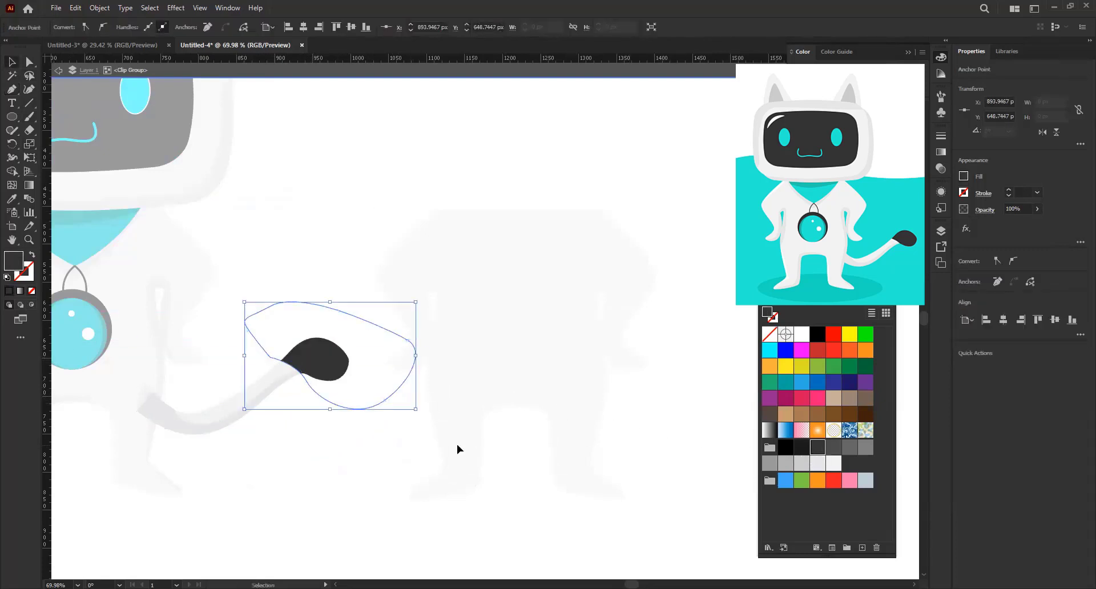
{"action": "left_click", "coordinate": [457, 444]}
{"action": "left_click_drag", "start_coordinate": [278, 440], "coordinate": [306, 437]}
{"action": "left_click", "coordinate": [342, 369]}
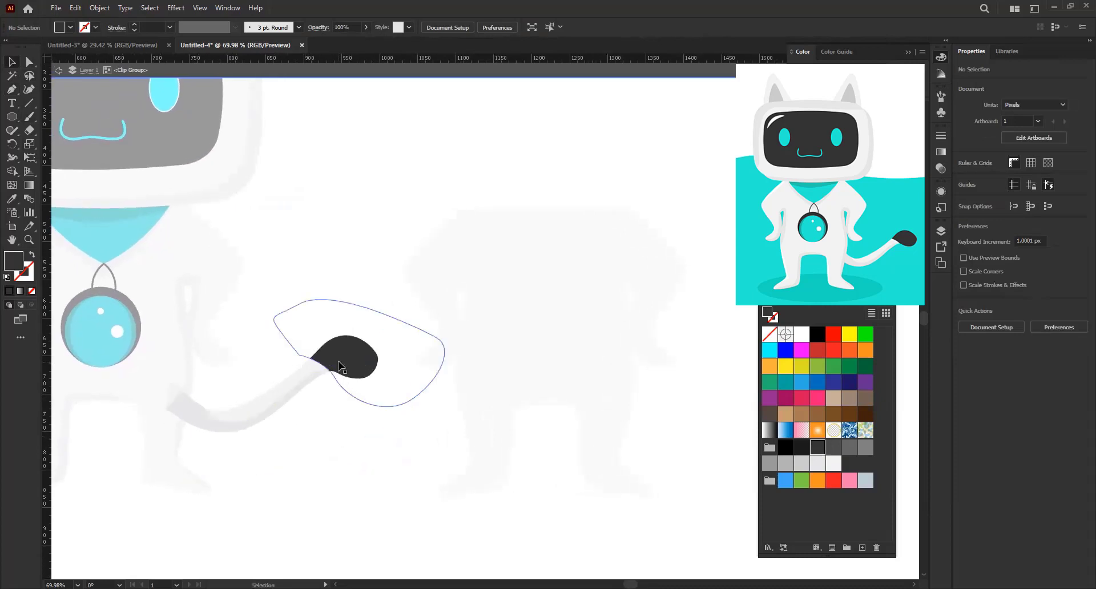
{"action": "double_click", "coordinate": [343, 370]}
{"action": "left_click_drag", "start_coordinate": [343, 369], "coordinate": [341, 363]}
{"action": "double_click", "coordinate": [290, 428]}
- Zoom out to the whole cat and delete the spare pale body shape beside it
{"action": "key", "text": "z"}
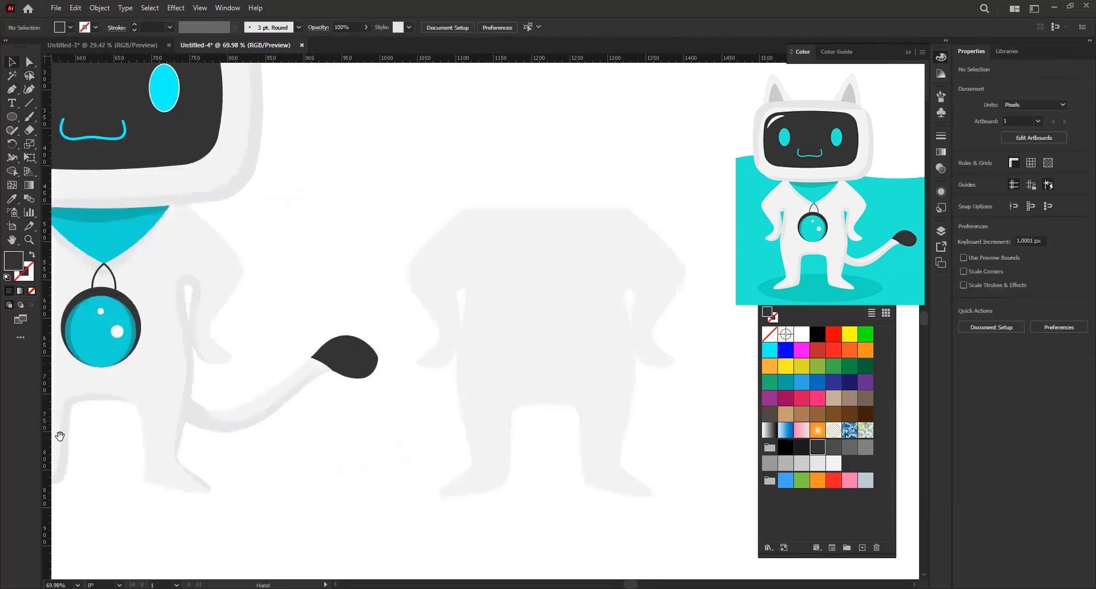
{"action": "left_click_drag", "start_coordinate": [60, 437], "coordinate": [92, 438]}
{"action": "left_click_drag", "start_coordinate": [227, 409], "coordinate": [246, 445]}
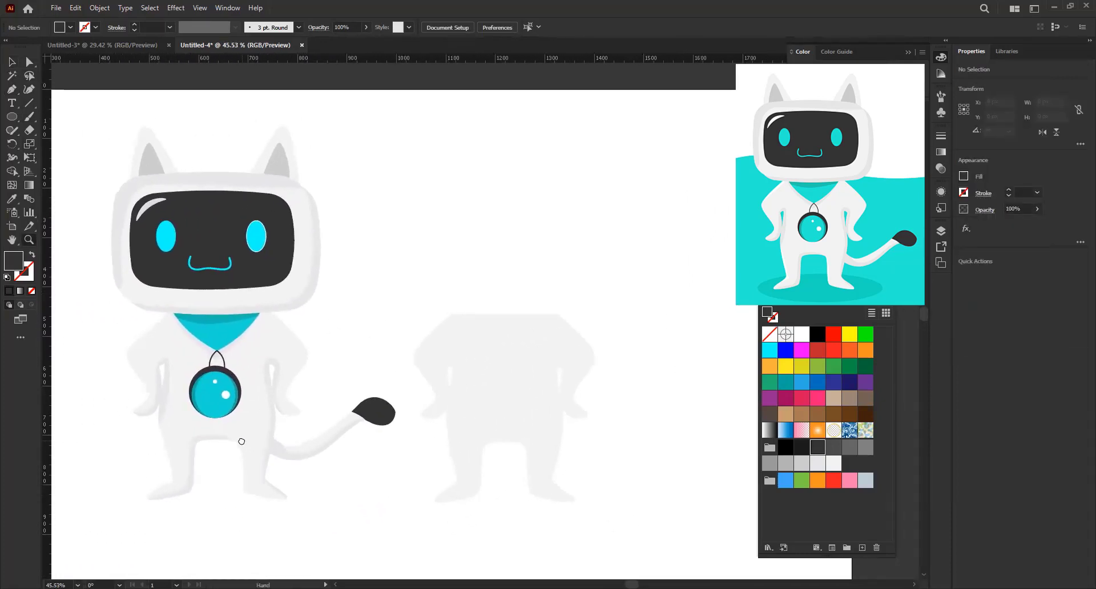
{"action": "mouse_move", "coordinate": [246, 444]}
{"action": "left_mouse_down"}
{"action": "mouse_move", "coordinate": [264, 447]}
{"action": "mouse_move", "coordinate": [258, 472]}
{"action": "left_mouse_up"}
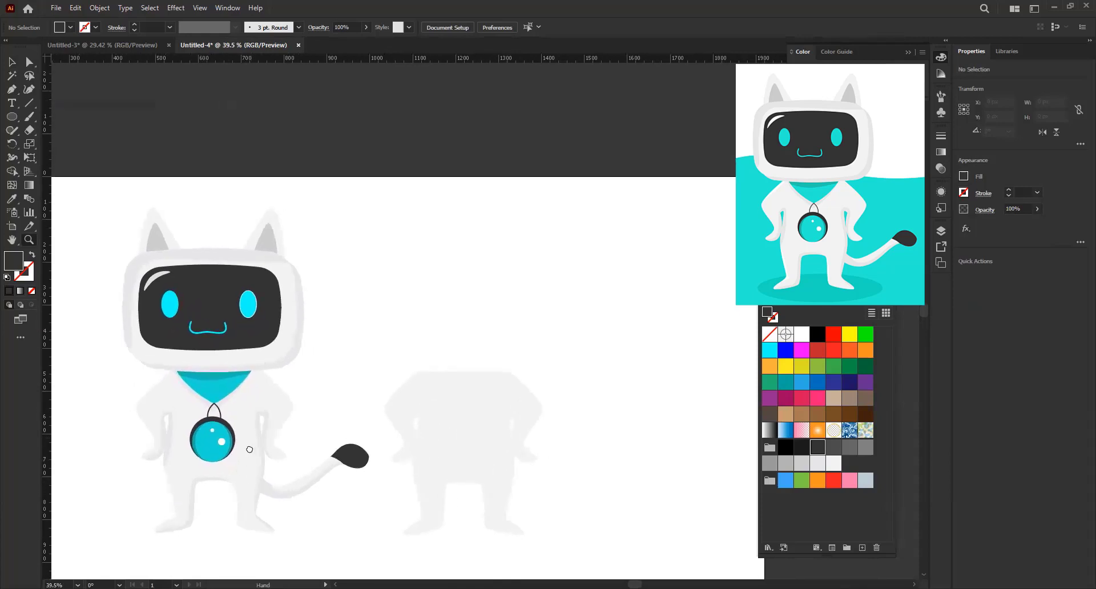
{"action": "left_click_drag", "start_coordinate": [262, 422], "coordinate": [261, 422]}
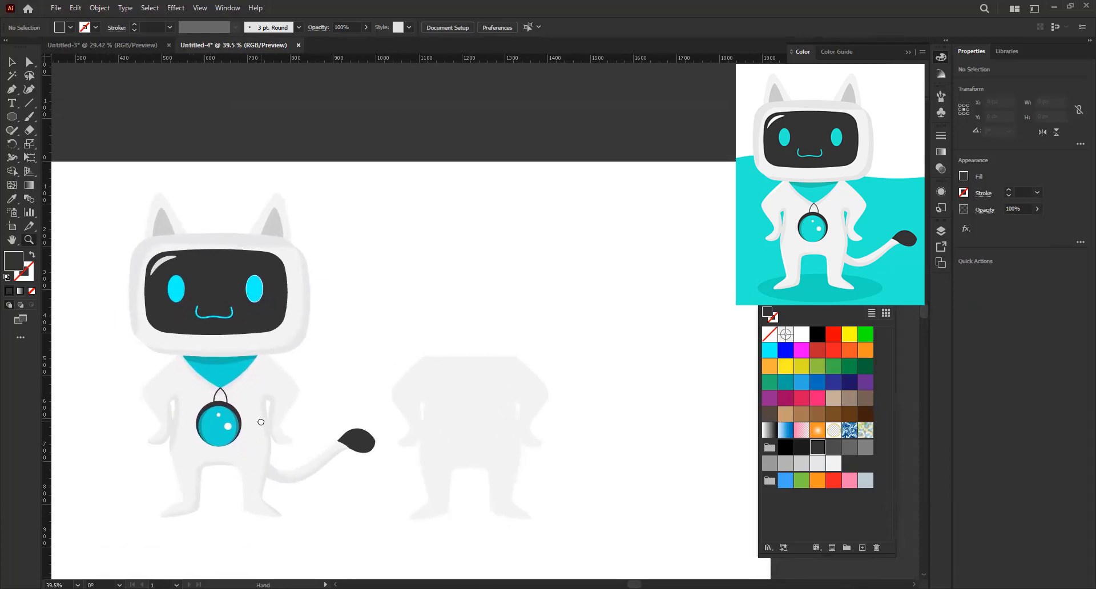
{"action": "scroll", "coordinate": [261, 422], "scroll_direction": "down", "scroll_amount": 1}
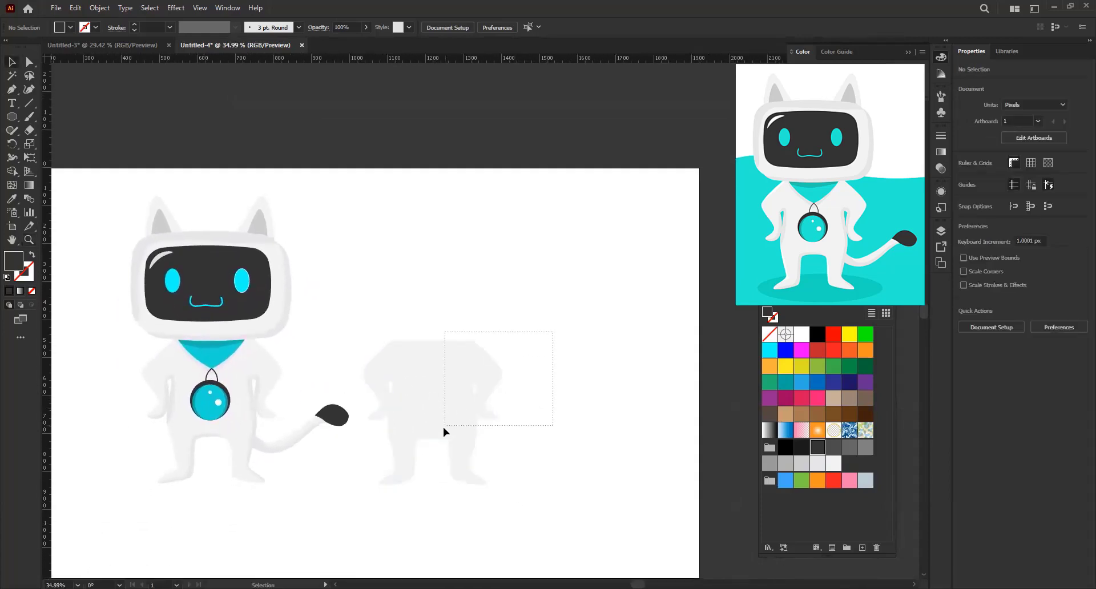
{"action": "left_click_drag", "start_coordinate": [443, 428], "coordinate": [434, 421]}
{"action": "key", "text": "Delete"}
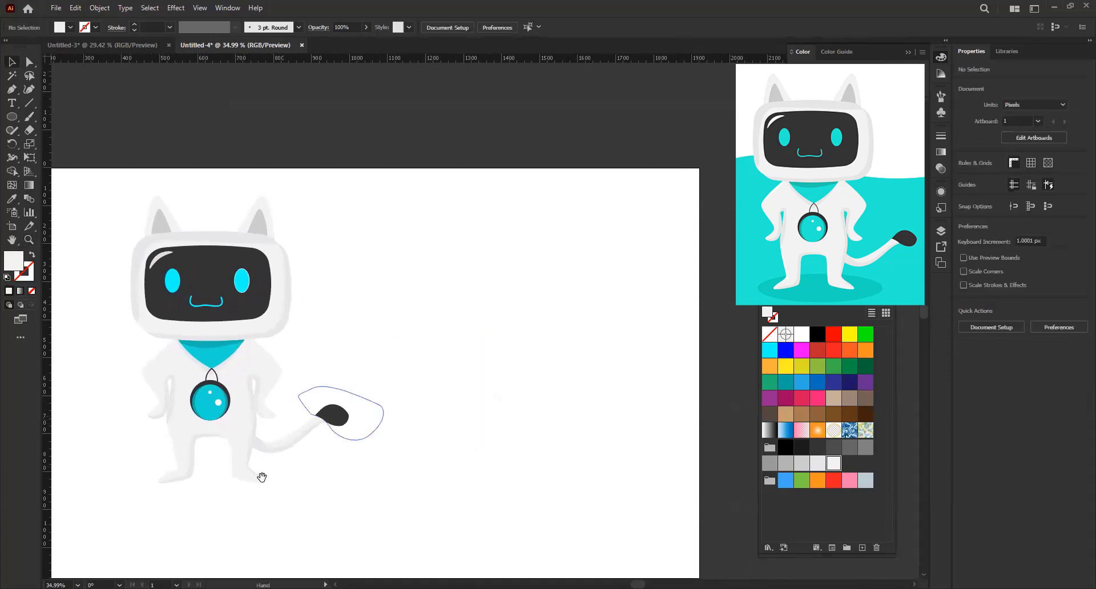
{"action": "left_click_drag", "start_coordinate": [262, 477], "coordinate": [313, 430]}
- Move the whole cat artwork up and to the right
{"action": "key", "text": "v"}
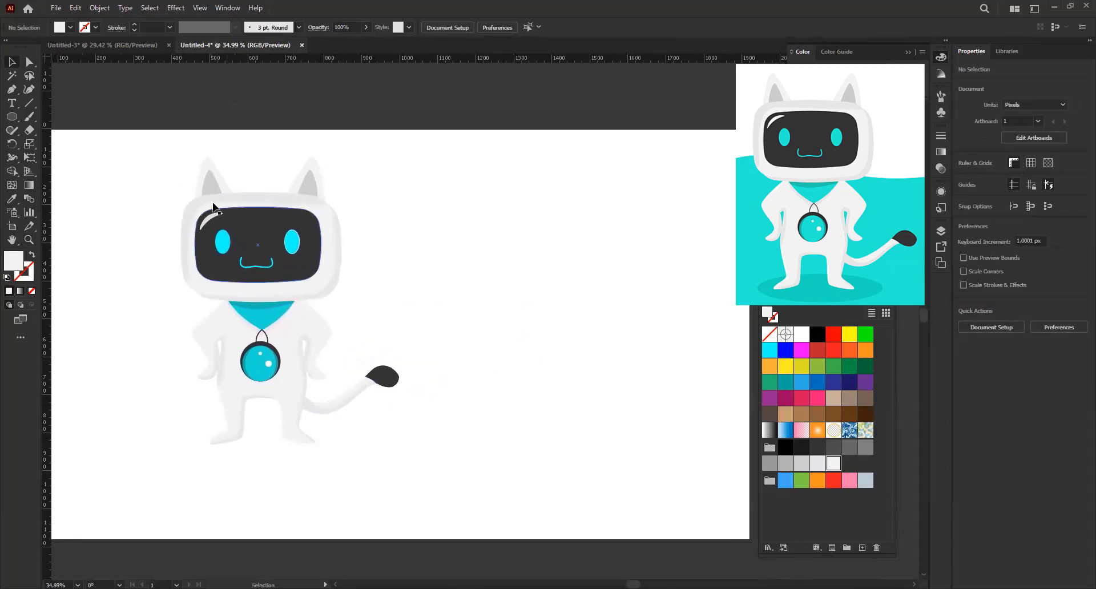
{"action": "left_click_drag", "start_coordinate": [464, 460], "coordinate": [171, 149]}
{"action": "left_click_drag", "start_coordinate": [275, 274], "coordinate": [341, 290]}
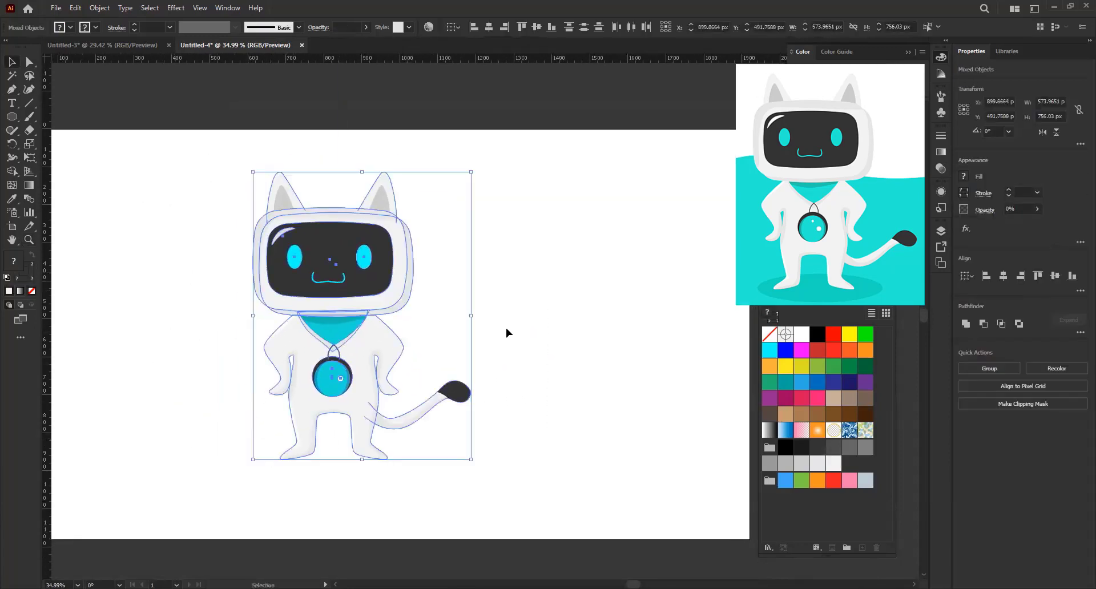
{"action": "left_click", "coordinate": [506, 330]}
- Select both eyes and eyedropper light grey onto them, undoing a stray drag
{"action": "left_click", "coordinate": [295, 257]}
{"action": "left_click", "coordinate": [364, 258], "text": "shift"}
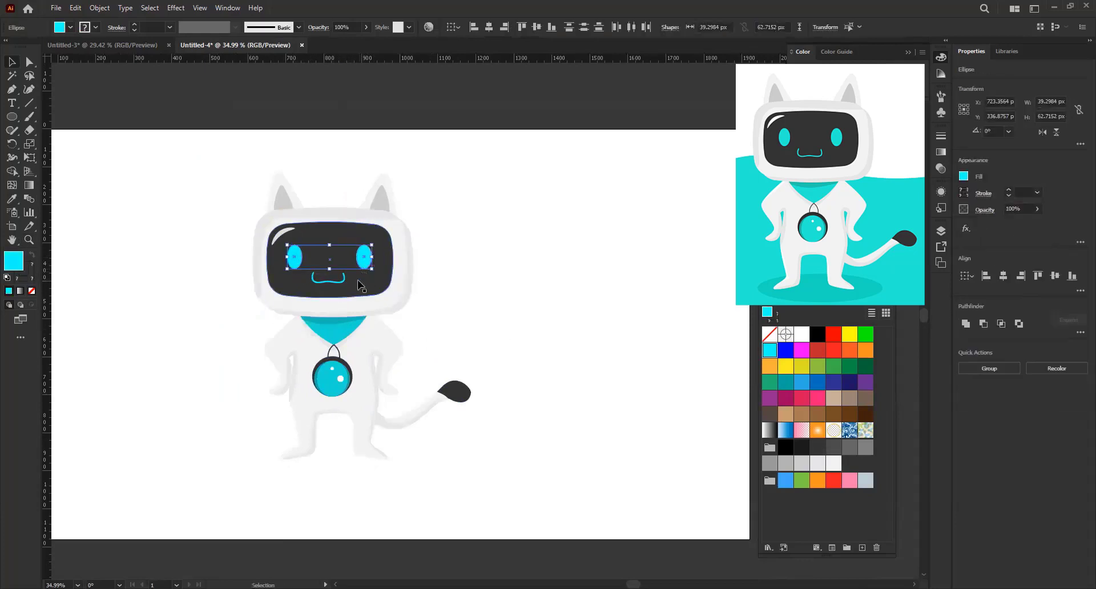
{"action": "key", "text": "i"}
{"action": "left_click", "coordinate": [336, 330]}
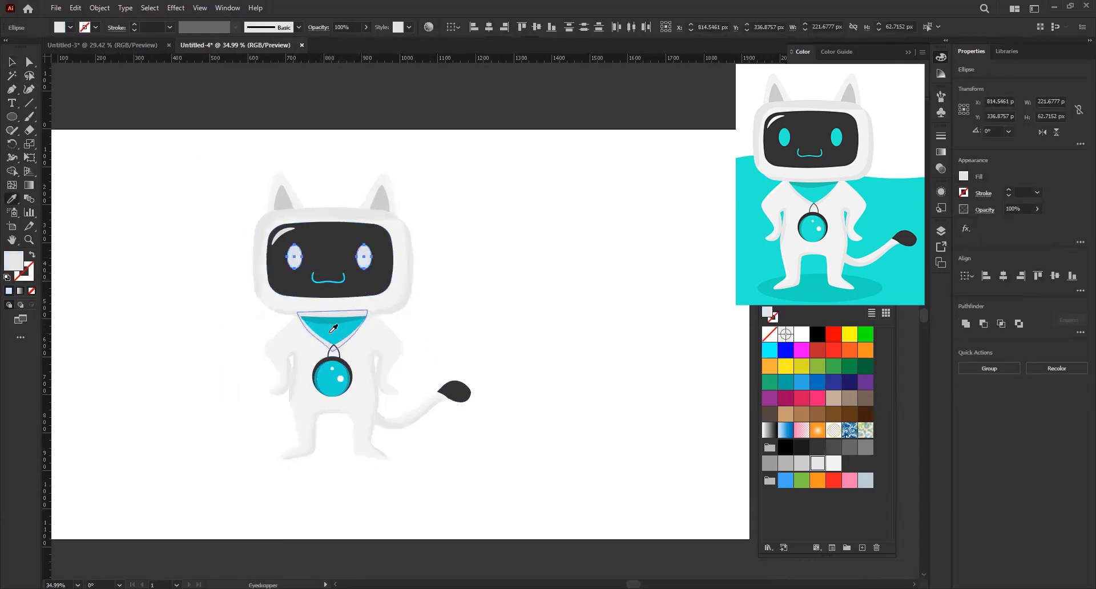
{"action": "left_click_drag", "start_coordinate": [334, 329], "coordinate": [429, 287]}
{"action": "key", "text": "ctrl+z"}
{"action": "key", "text": "z"}
- Zoom in on the face and eyedropper the pendant's cyan onto both eyes
{"action": "left_click", "coordinate": [364, 324]}
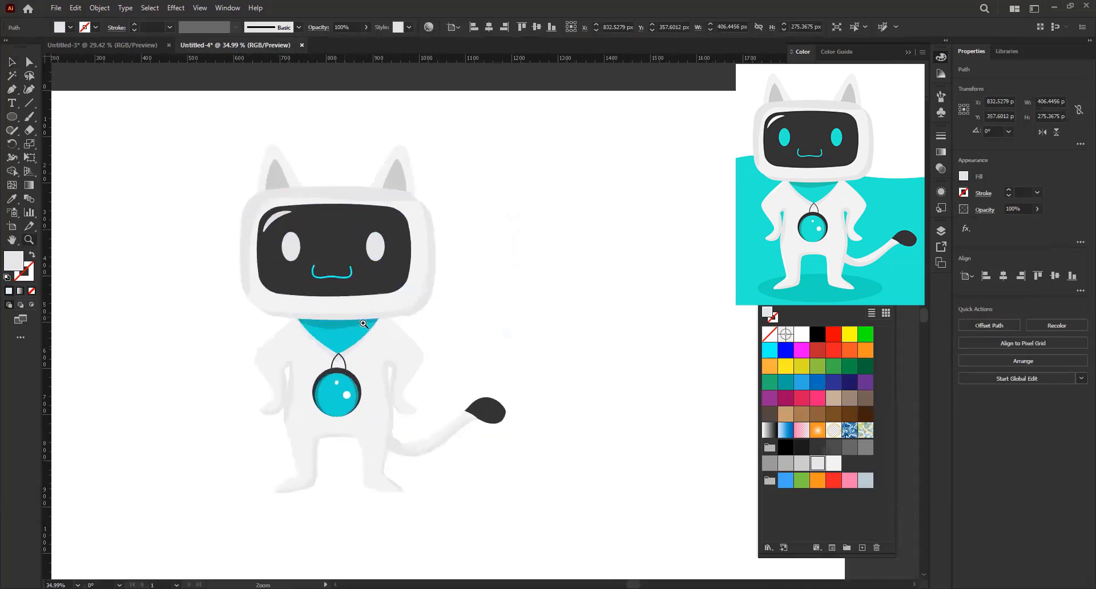
{"action": "left_click", "coordinate": [364, 324]}
{"action": "key", "text": "v"}
{"action": "left_click", "coordinate": [258, 241]}
{"action": "left_click", "coordinate": [363, 242], "text": "shift"}
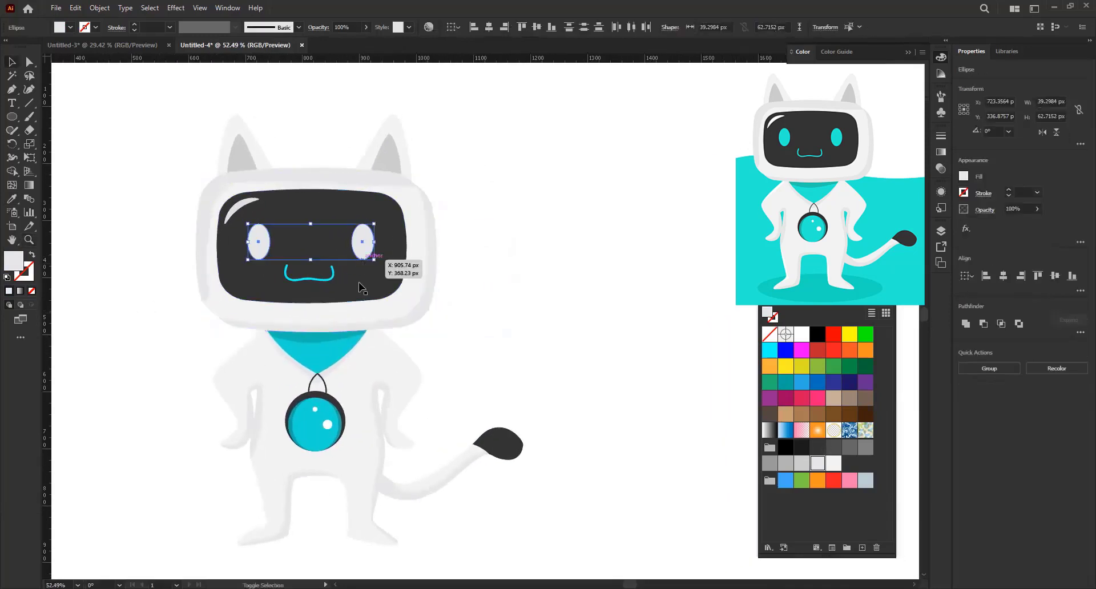
{"action": "key", "text": "i"}
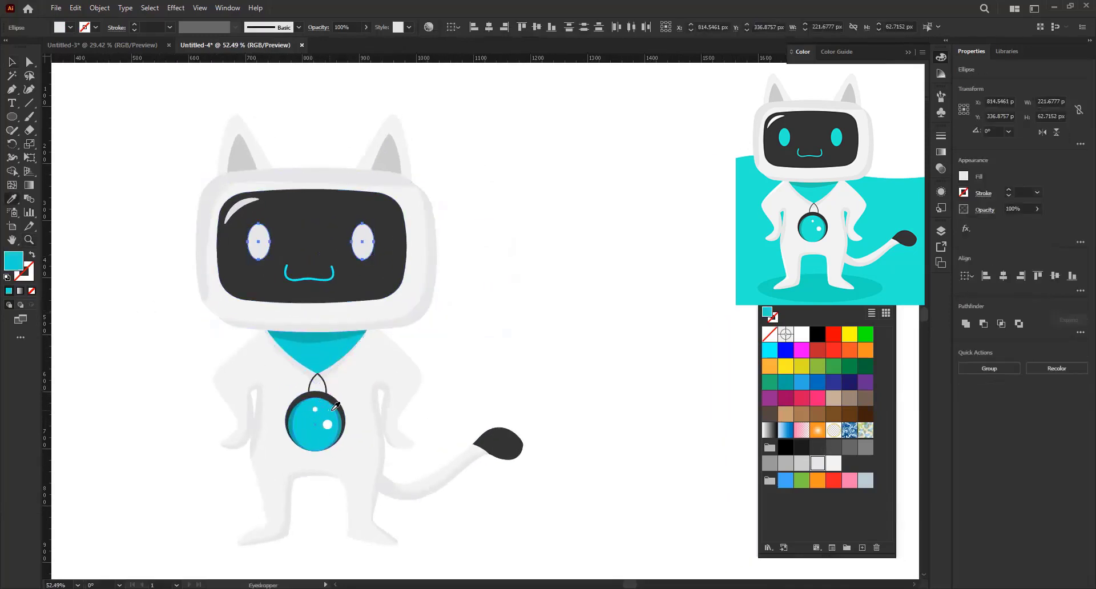
{"action": "left_click", "coordinate": [336, 407]}
- Make the mouth line a cyan stroke sampled from the pendant, thickened to 4 pt
{"action": "key", "text": "v"}
{"action": "left_click", "coordinate": [309, 274]}
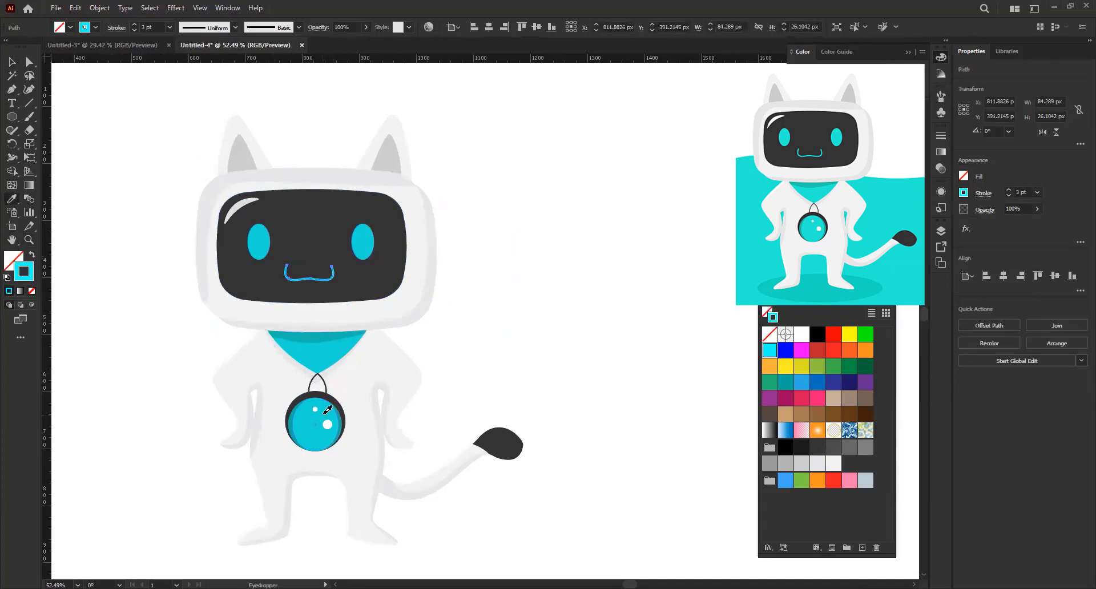
{"action": "left_click", "coordinate": [326, 411]}
{"action": "left_click", "coordinate": [32, 256]}
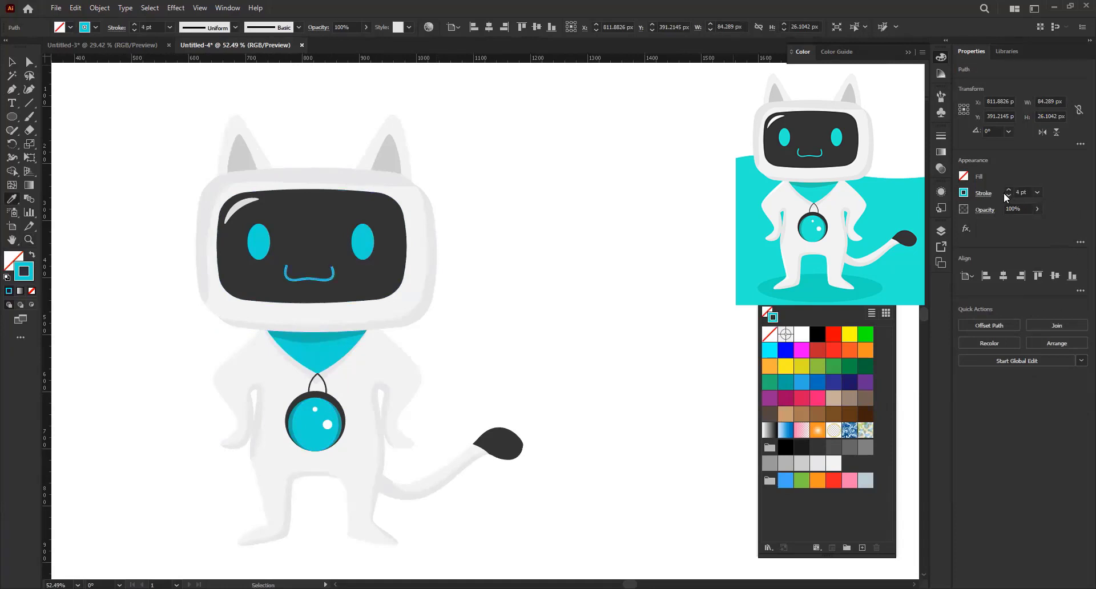
{"action": "left_click", "coordinate": [984, 194]}
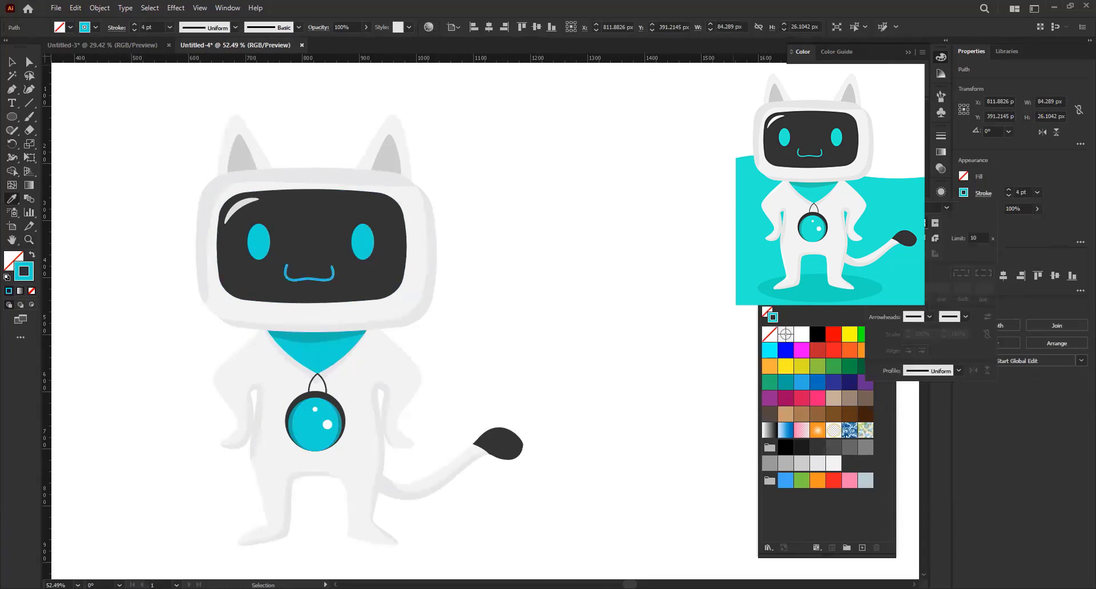
{"action": "left_click_drag", "start_coordinate": [492, 293], "coordinate": [415, 299]}
- Select and check the visor's white eye highlight, then undo a stray loop drawn around the head
{"action": "left_click", "coordinate": [162, 212]}
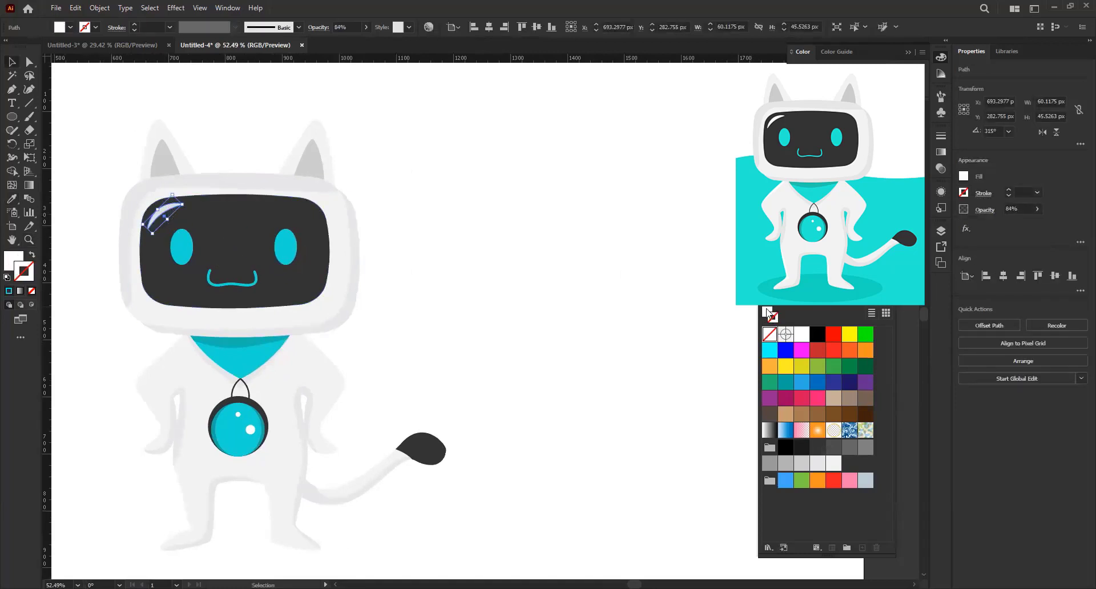
{"action": "left_click", "coordinate": [544, 322]}
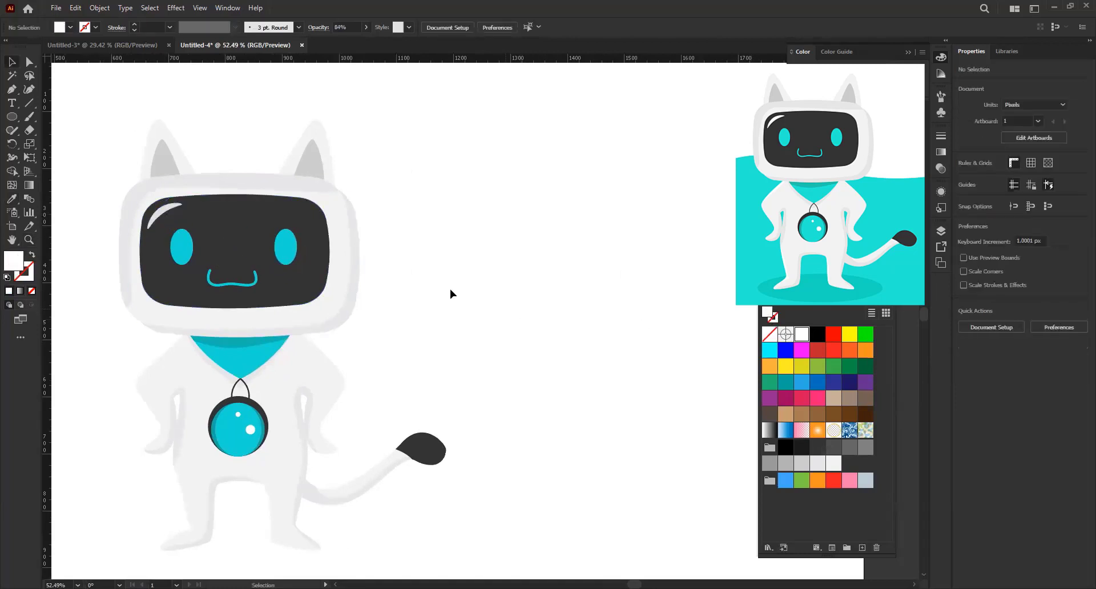
{"action": "left_click", "coordinate": [170, 207]}
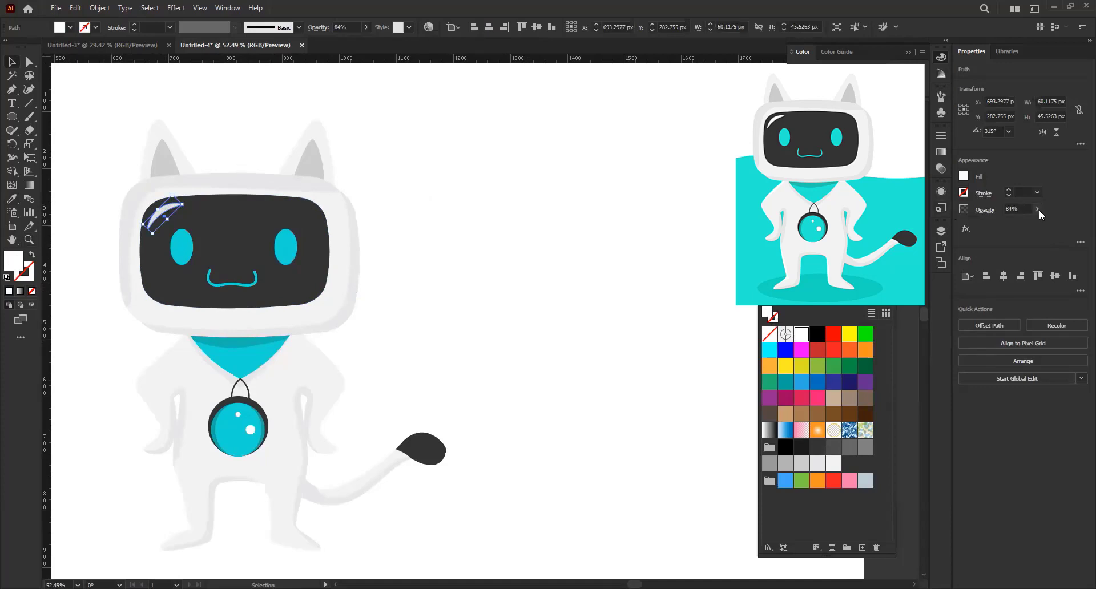
{"action": "left_click", "coordinate": [535, 243]}
{"action": "key", "text": "b"}
{"action": "left_click_drag", "start_coordinate": [343, 343], "coordinate": [385, 328]}
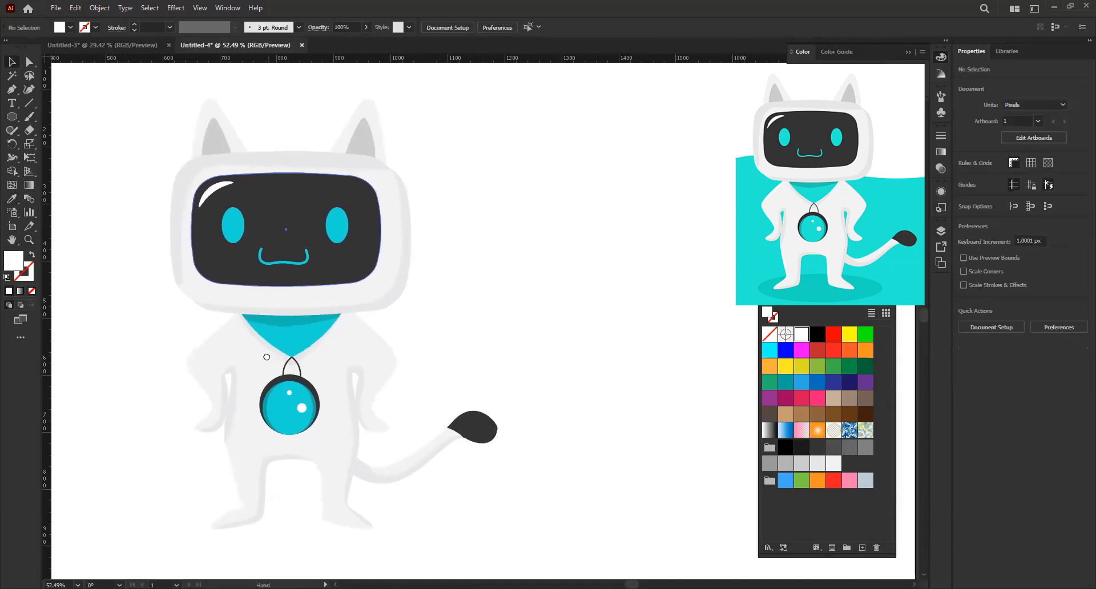
{"action": "left_click_drag", "start_coordinate": [174, 285], "coordinate": [173, 287]}
{"action": "key", "text": "ctrl+z"}
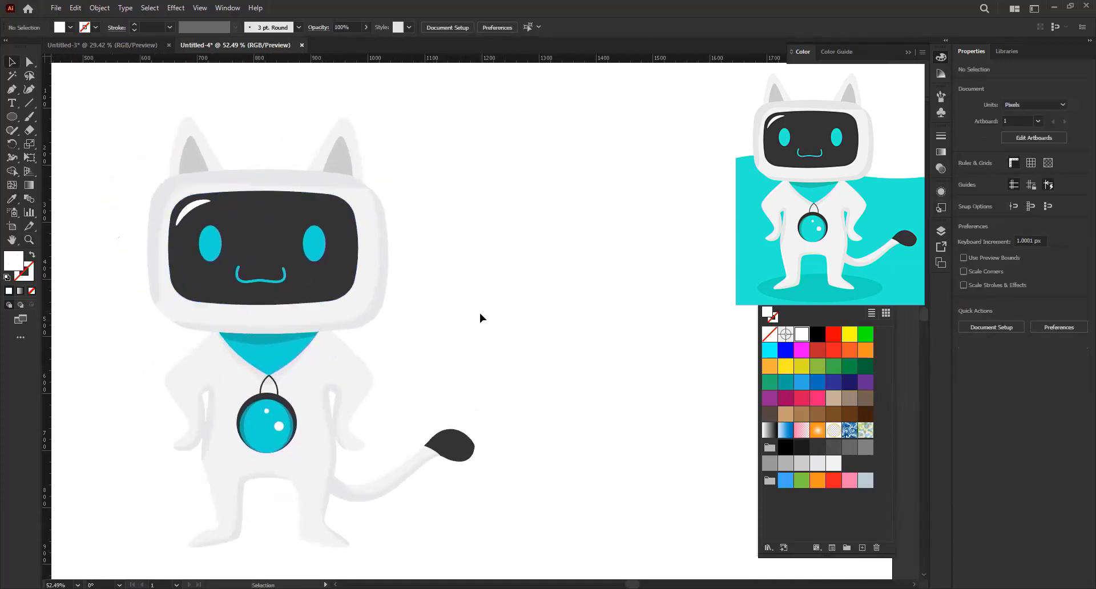
- Group all the robot cat's parts and shift the group slightly right and down
{"action": "left_click", "coordinate": [190, 172]}
{"action": "left_click", "coordinate": [536, 309]}
{"action": "left_click", "coordinate": [413, 334], "text": "ctrl+alt"}
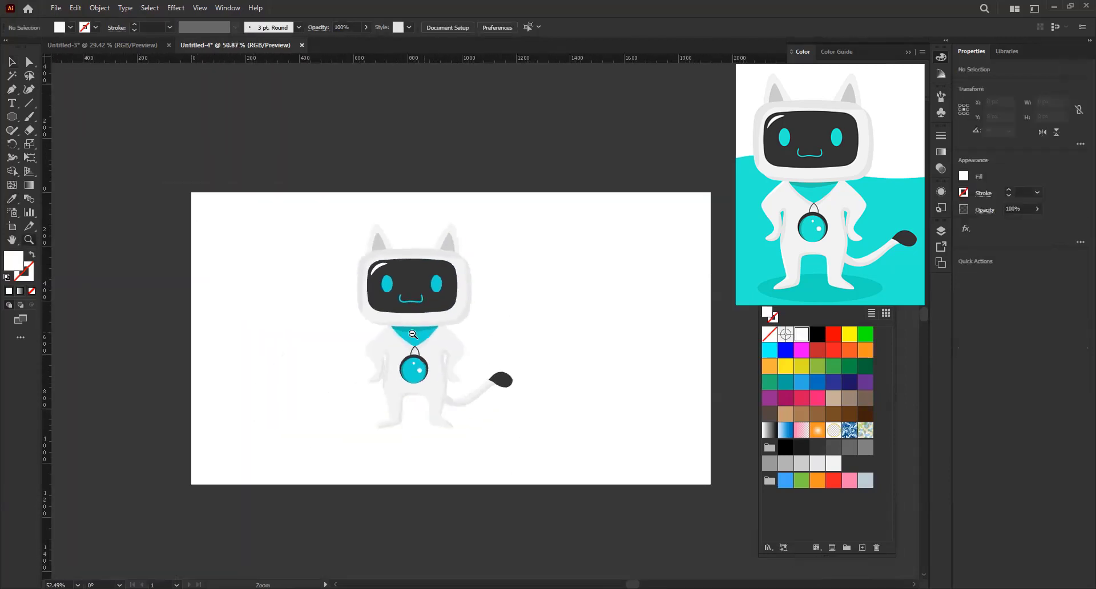
{"action": "left_click", "coordinate": [416, 342], "text": "ctrl"}
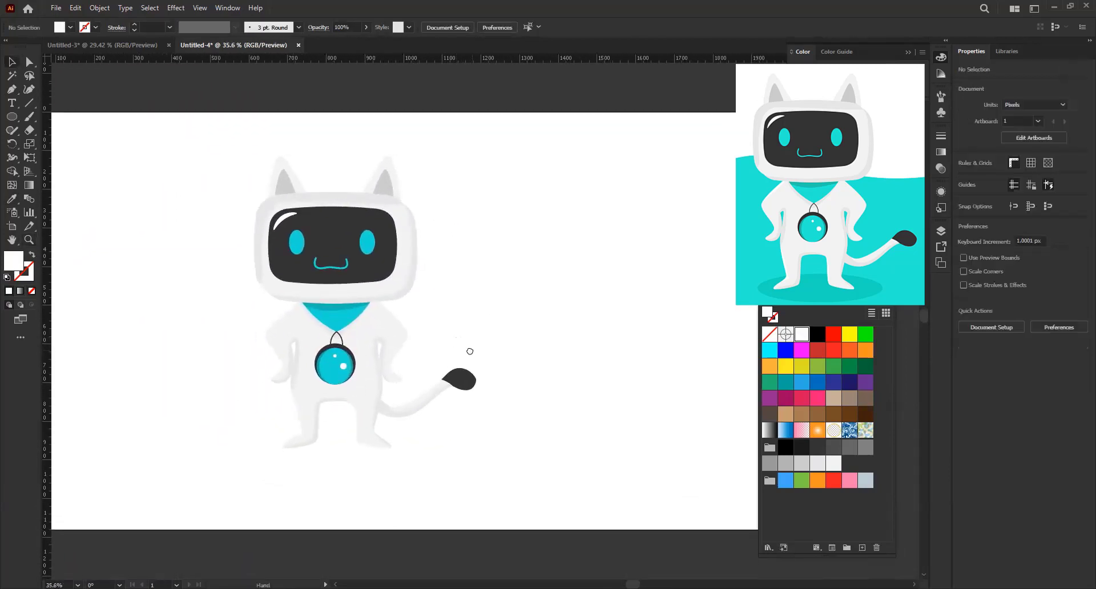
{"action": "left_click_drag", "start_coordinate": [470, 351], "coordinate": [499, 345]}
{"action": "left_click_drag", "start_coordinate": [235, 131], "coordinate": [570, 514]}
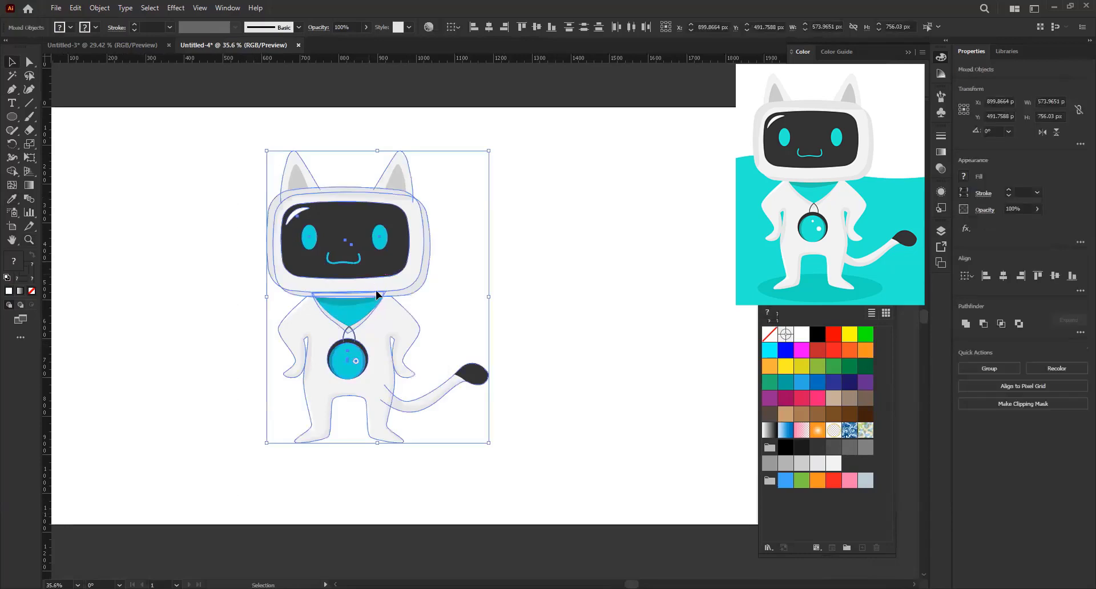
{"action": "left_click_drag", "start_coordinate": [375, 290], "coordinate": [404, 291]}
{"action": "key", "text": "ctrl+g"}
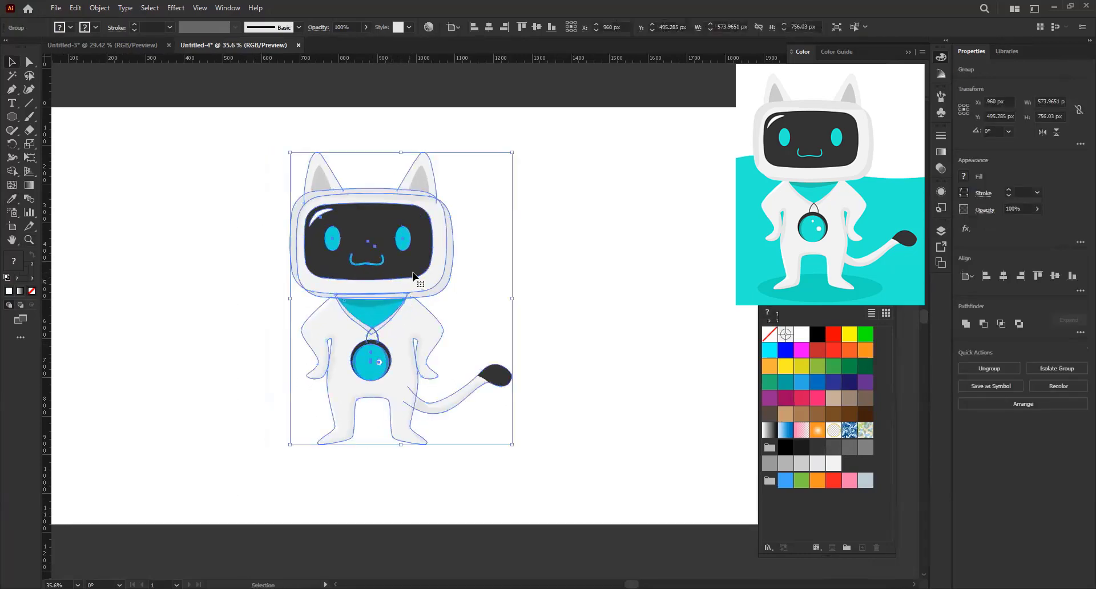
{"action": "scroll", "coordinate": [436, 339], "scroll_direction": "down", "scroll_amount": 1}
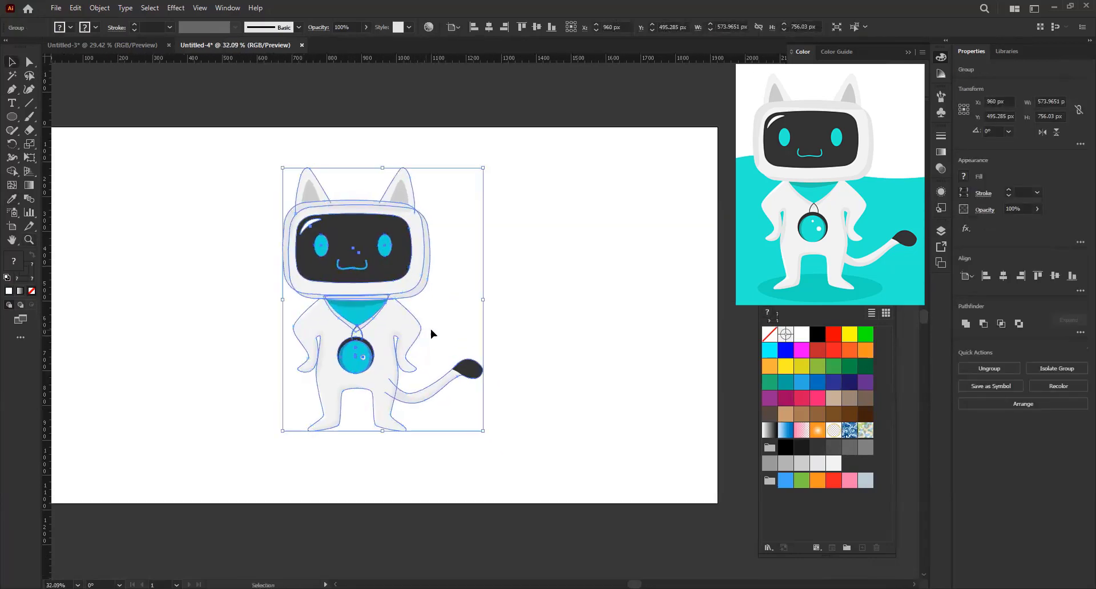
{"action": "left_click_drag", "start_coordinate": [377, 287], "coordinate": [380, 294]}
{"action": "left_click", "coordinate": [497, 318]}
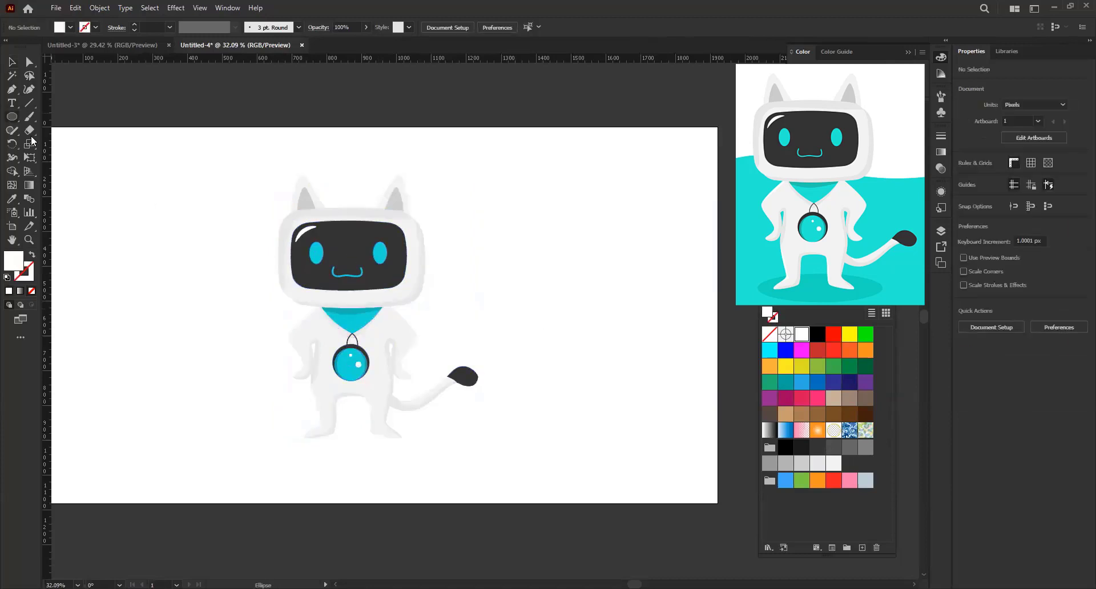
- Draw a wide, flat light grey oval under the robot's feet and adjust its width
{"action": "left_click_drag", "start_coordinate": [319, 432], "coordinate": [437, 454]}
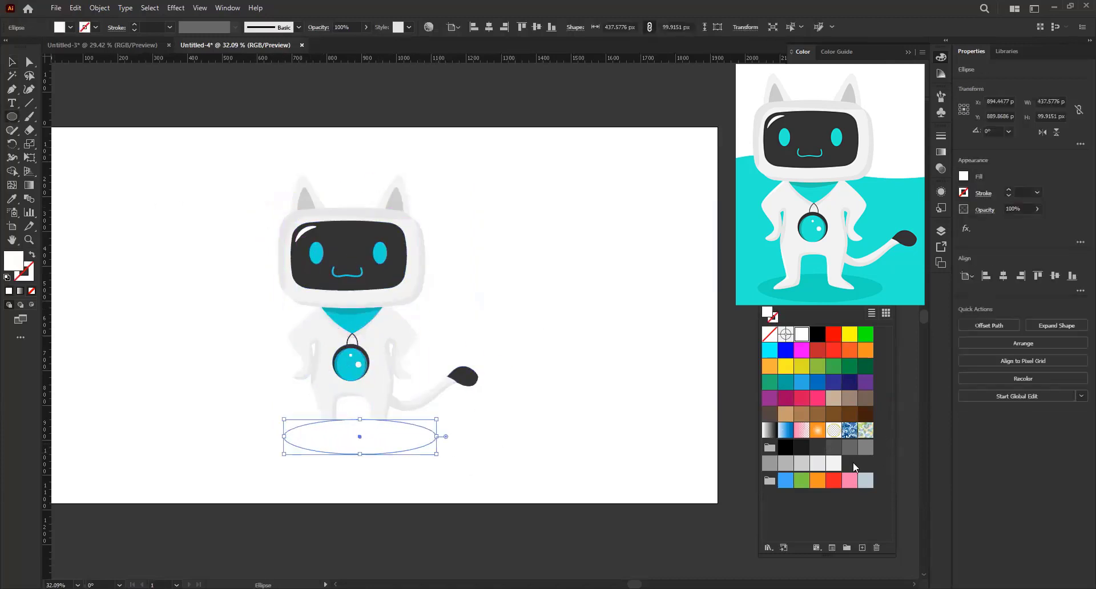
{"action": "left_click", "coordinate": [787, 466]}
{"action": "key", "text": "v"}
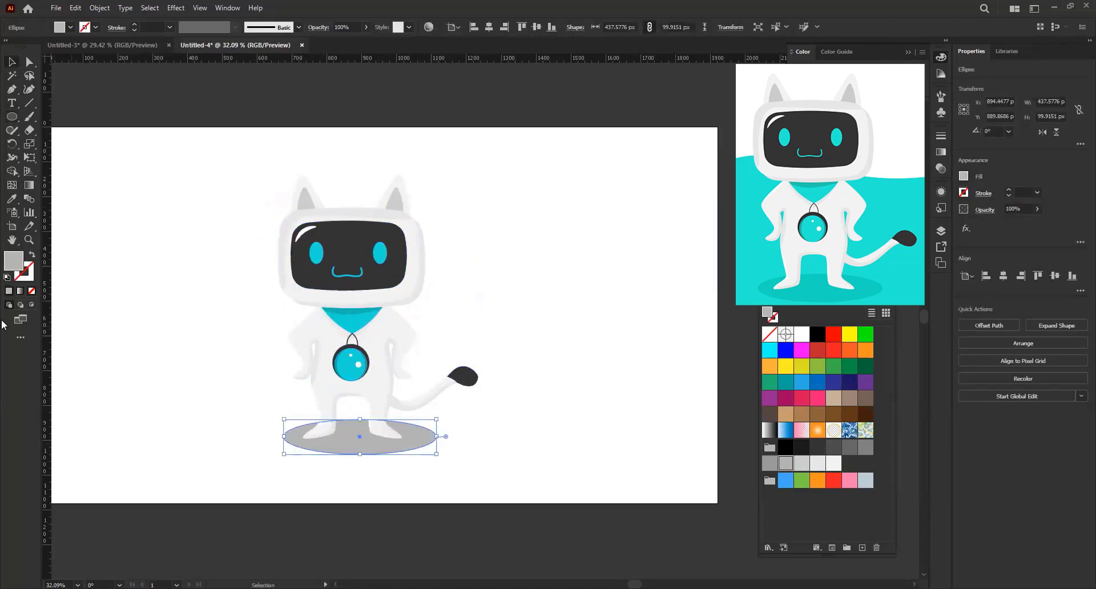
{"action": "left_click_drag", "start_coordinate": [436, 437], "coordinate": [438, 437]}
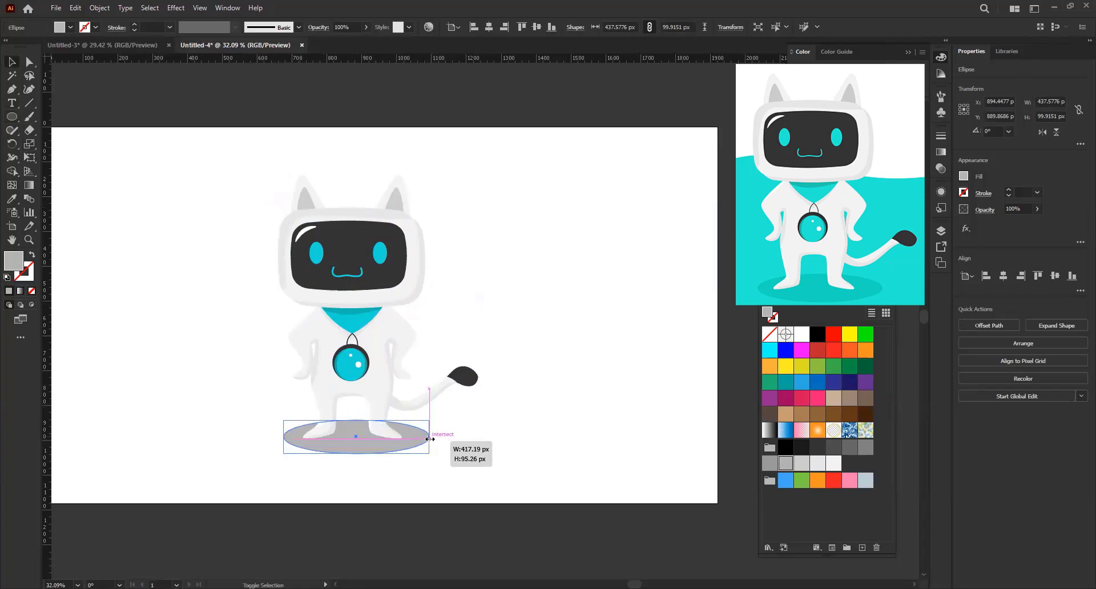
{"action": "left_click", "coordinate": [527, 444]}
{"action": "scroll", "coordinate": [485, 489], "scroll_direction": "down", "scroll_amount": 1}
{"action": "scroll", "coordinate": [502, 461], "scroll_direction": "down", "scroll_amount": 1}
{"action": "scroll", "coordinate": [497, 464], "scroll_direction": "up", "scroll_amount": 1}
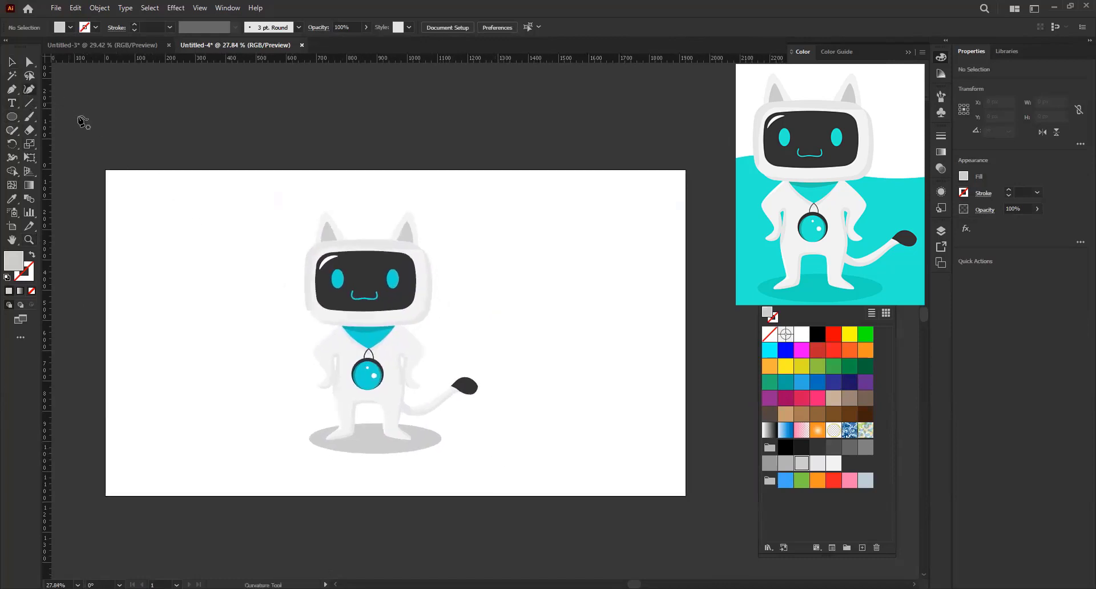
- Draw a closed wavy blob with the Curvature tool across the artboard's lower area
{"action": "scroll", "coordinate": [255, 387], "scroll_direction": "down", "scroll_amount": 1}
{"action": "scroll", "coordinate": [255, 387], "scroll_direction": "left", "scroll_amount": 1}
{"action": "left_click", "coordinate": [204, 483]}
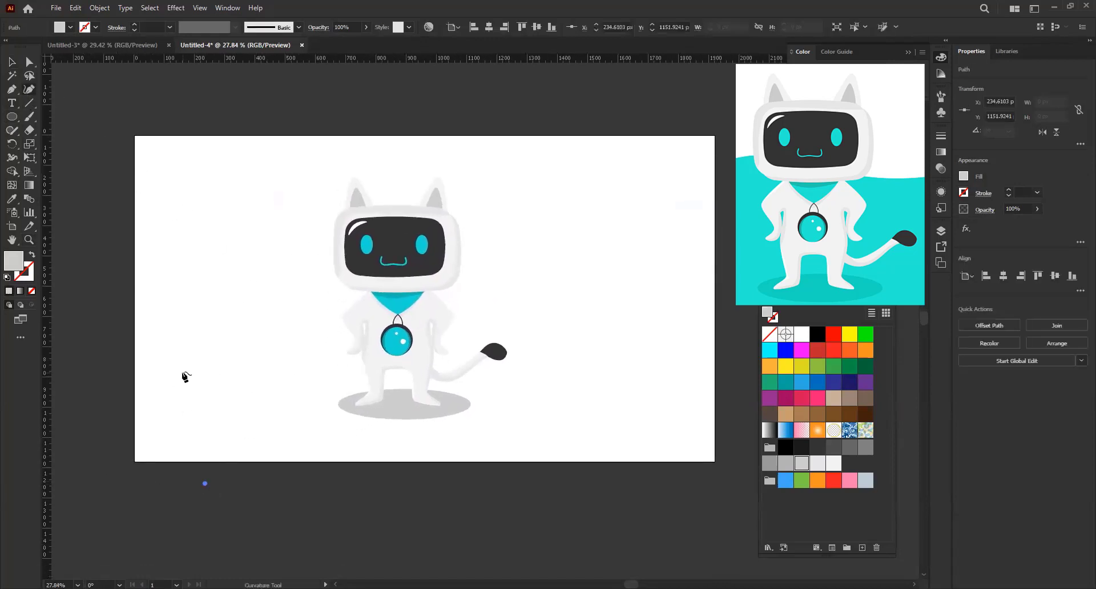
{"action": "left_click", "coordinate": [183, 372]}
{"action": "left_click", "coordinate": [291, 274]}
{"action": "left_click", "coordinate": [546, 266]}
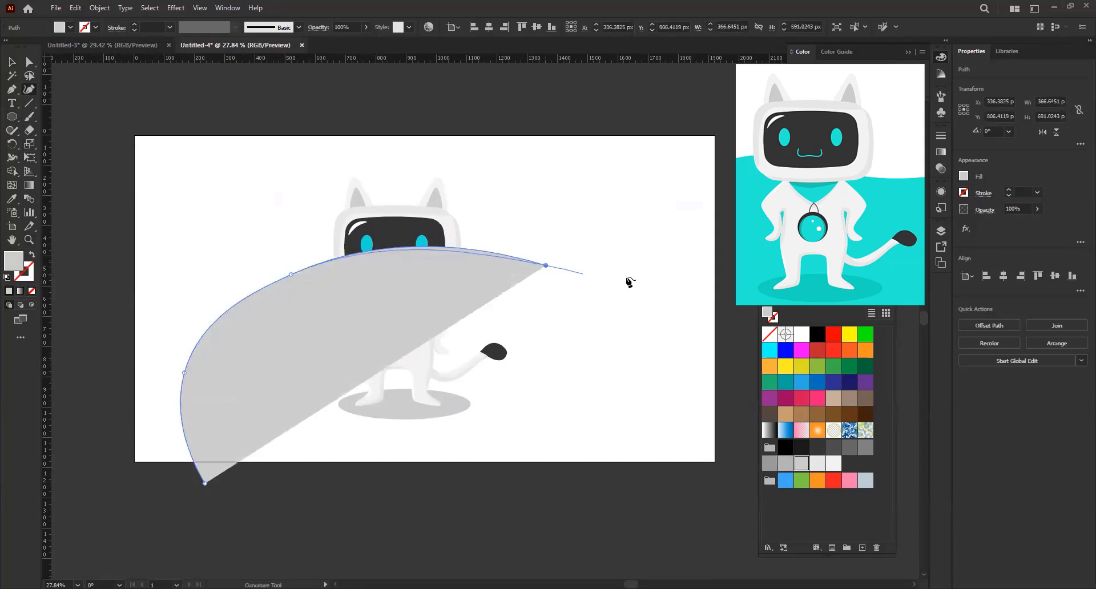
{"action": "left_click", "coordinate": [687, 250]}
{"action": "left_click", "coordinate": [749, 386]}
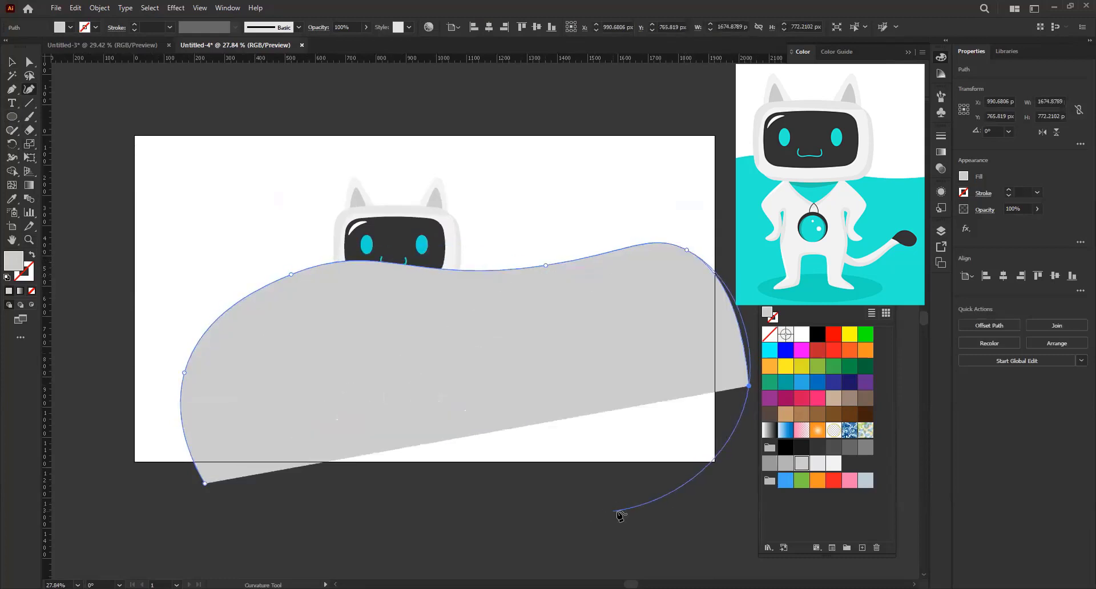
{"action": "left_click", "coordinate": [604, 510]}
{"action": "left_click", "coordinate": [205, 483]}
{"action": "left_click_drag", "start_coordinate": [408, 490], "coordinate": [363, 482]}
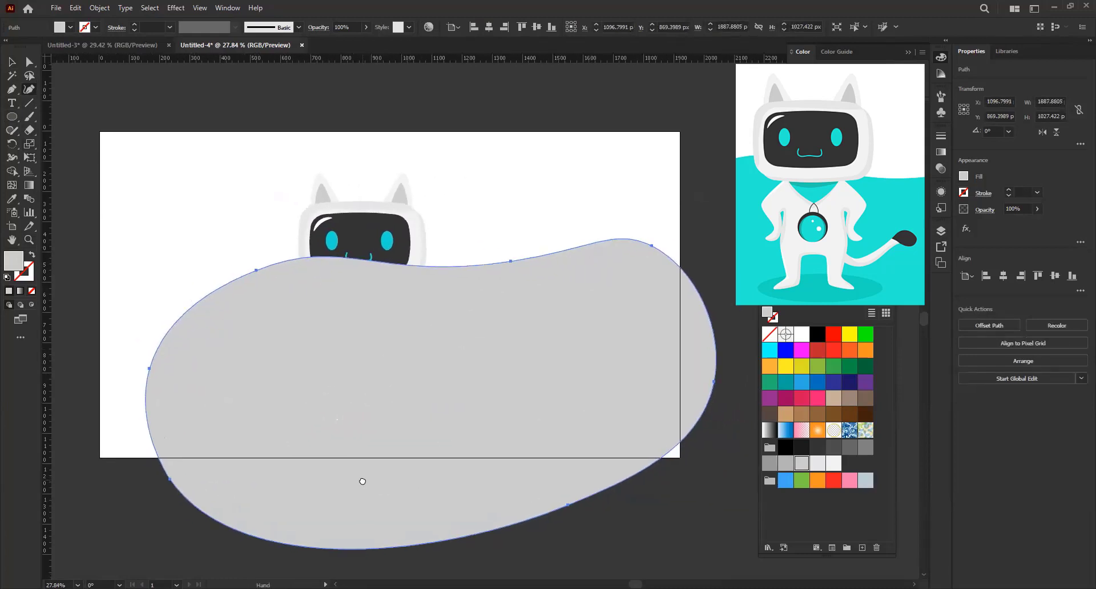
- Send the blob behind the robot cat and fill it with the pendant's cyan
{"action": "key", "text": "v"}
{"action": "key", "text": "ctrl+shift+bracketleft"}
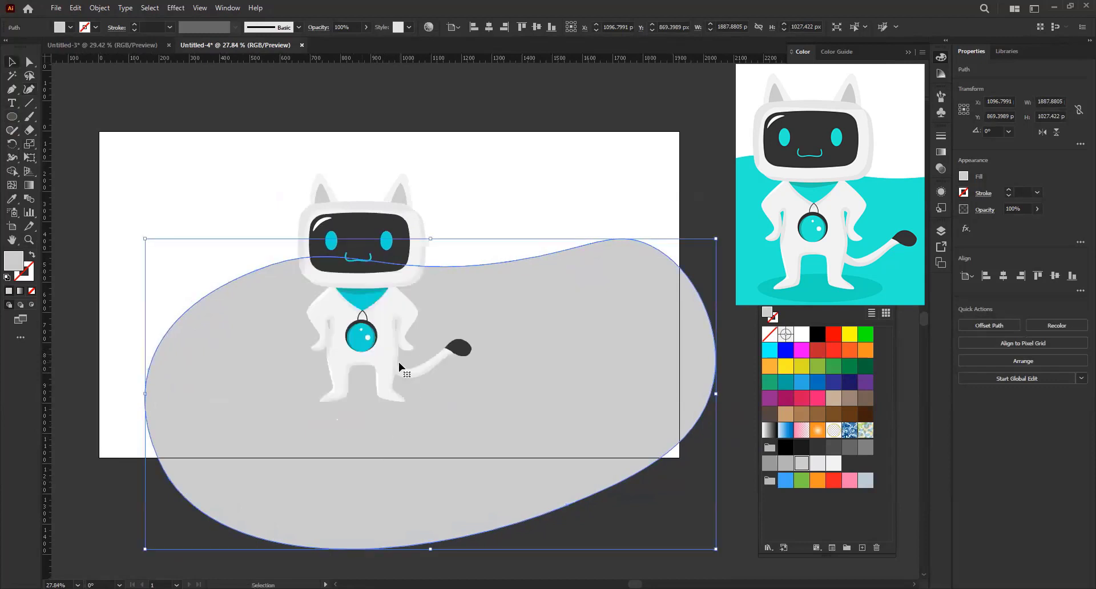
{"action": "key", "text": "i"}
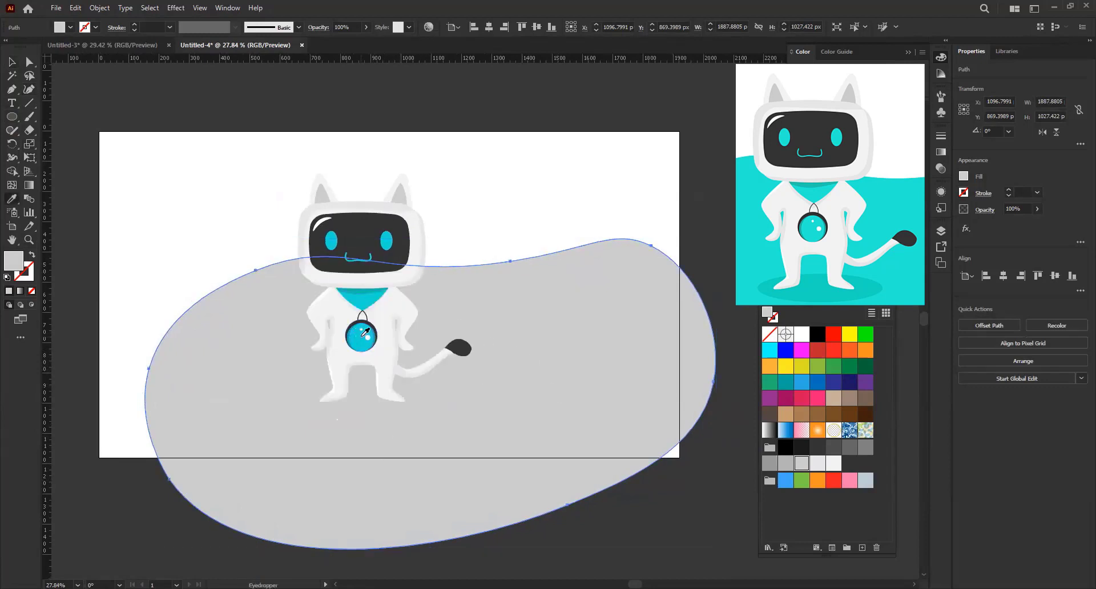
{"action": "left_click", "coordinate": [362, 337]}
{"action": "key", "text": "v"}
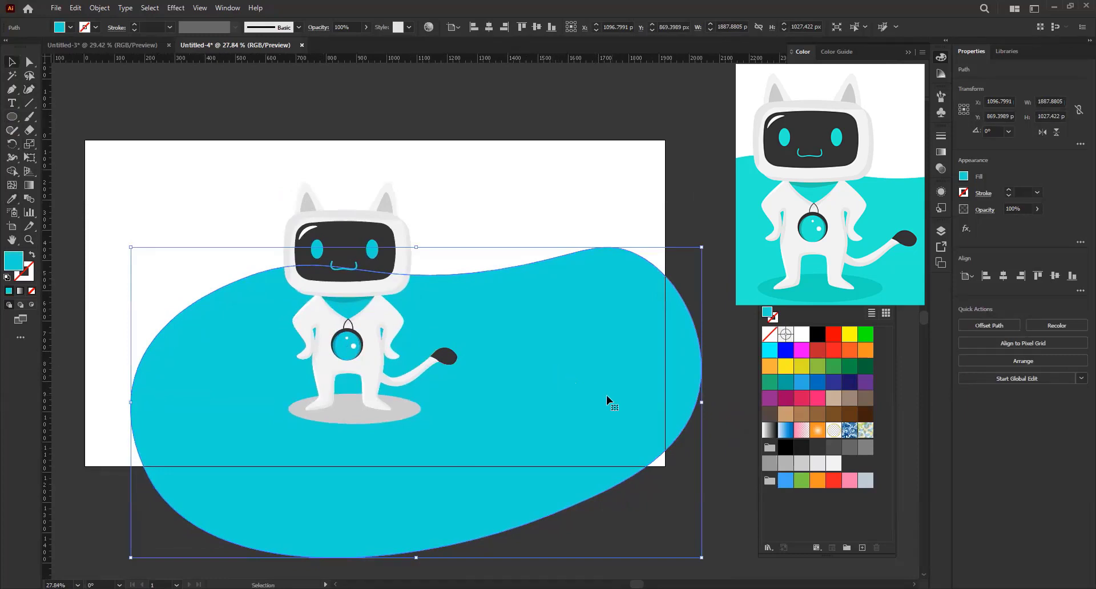
- Reshape the blob's top-right corner, right edge and top wave by moving anchor points
{"action": "key", "text": "a"}
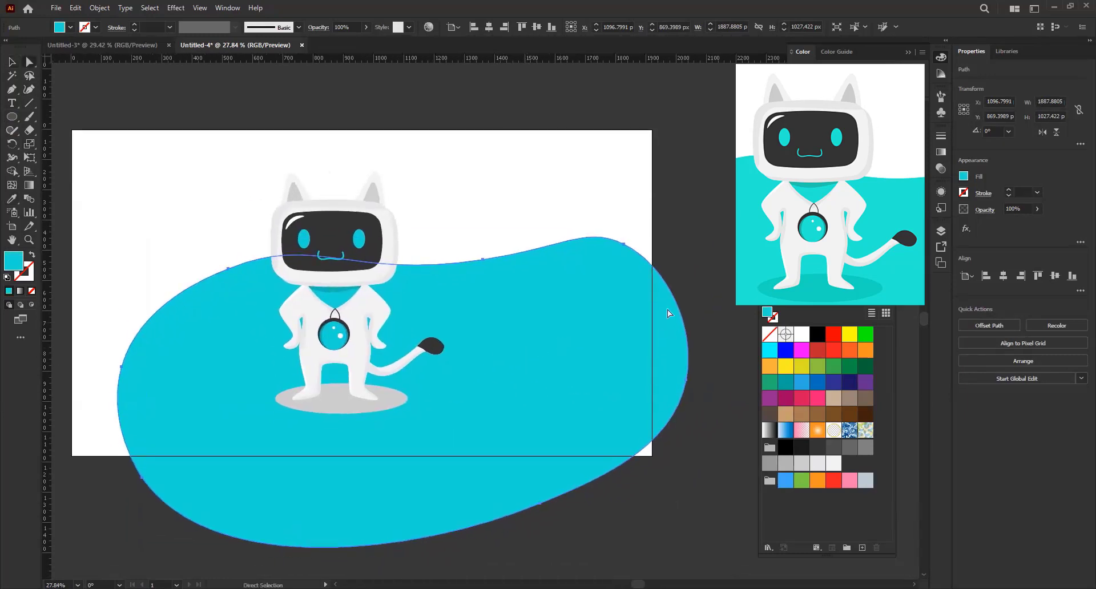
{"action": "left_click", "coordinate": [624, 243]}
{"action": "left_click_drag", "start_coordinate": [667, 266], "coordinate": [682, 276]}
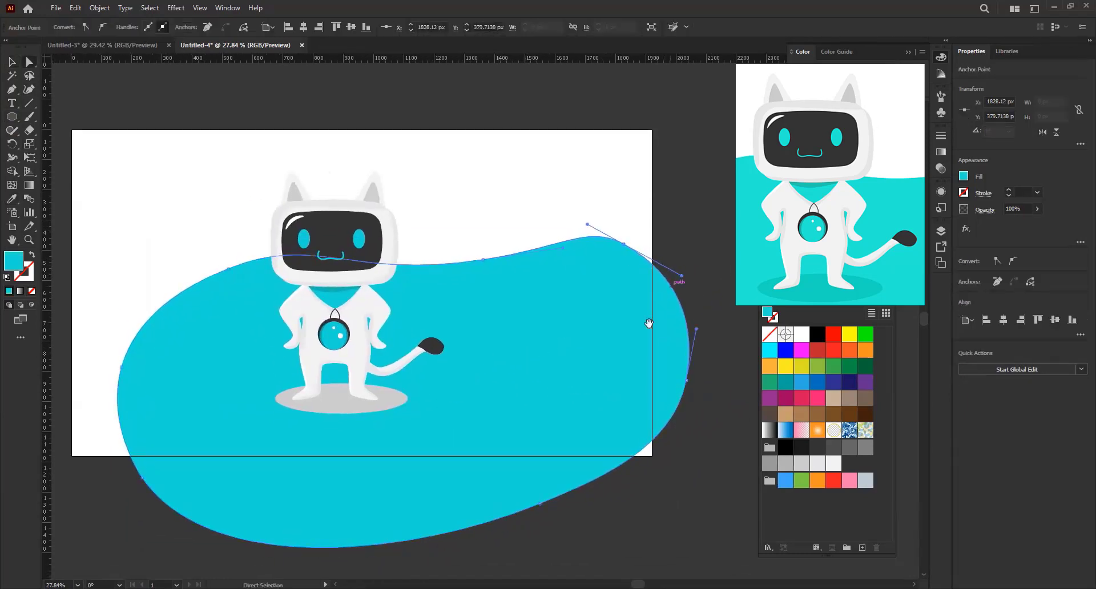
{"action": "scroll", "coordinate": [715, 415], "scroll_direction": "down", "scroll_amount": 1}
{"action": "left_click_drag", "start_coordinate": [691, 361], "coordinate": [693, 372]}
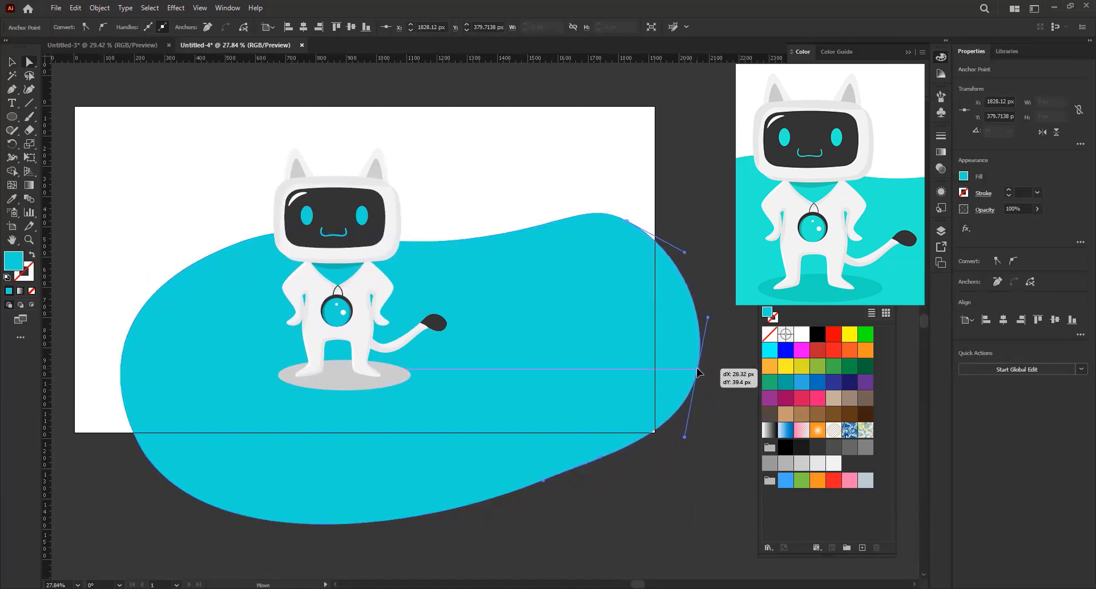
{"action": "scroll", "coordinate": [638, 251], "scroll_direction": "up", "scroll_amount": 1}
{"action": "left_click_drag", "start_coordinate": [612, 246], "coordinate": [611, 240]}
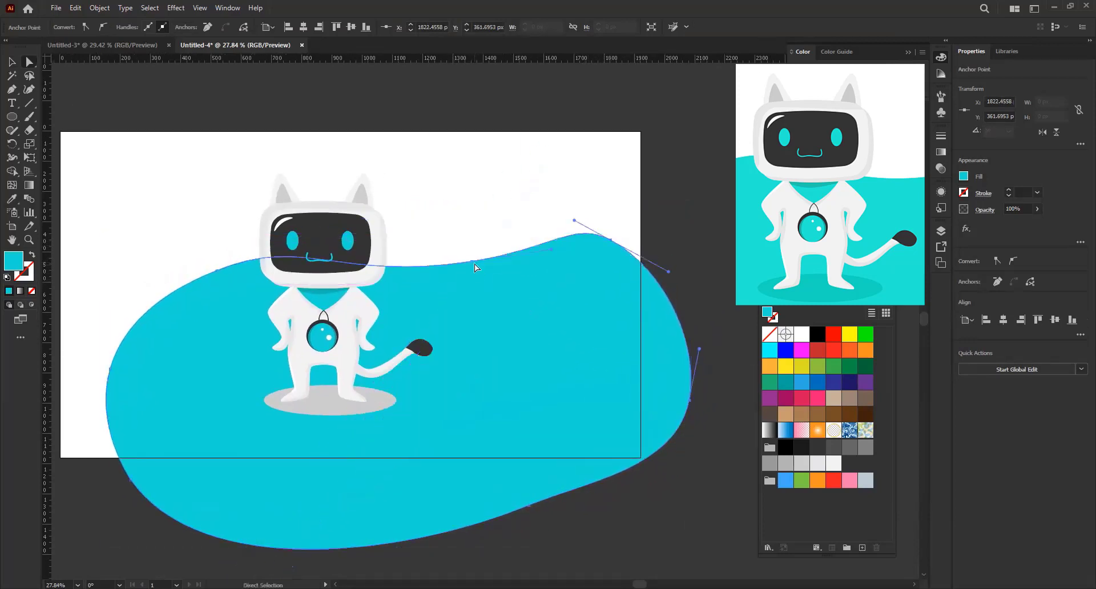
{"action": "left_click_drag", "start_coordinate": [472, 261], "coordinate": [460, 280]}
{"action": "scroll", "coordinate": [286, 310], "scroll_direction": "left", "scroll_amount": 3}
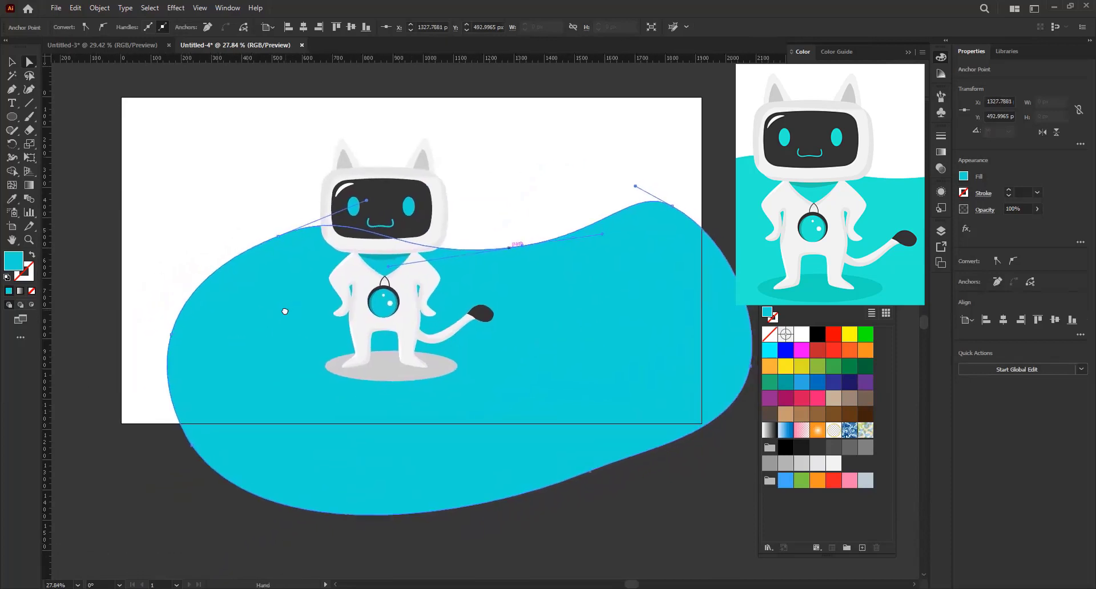
{"action": "scroll", "coordinate": [211, 377], "scroll_direction": "down", "scroll_amount": 2}
{"action": "left_click", "coordinate": [157, 381]}
- Trim the blob's overflow below the artboard with a rectangle and Pathfinder Minus Front
{"action": "scroll", "coordinate": [320, 383], "scroll_direction": "down", "scroll_amount": 2}
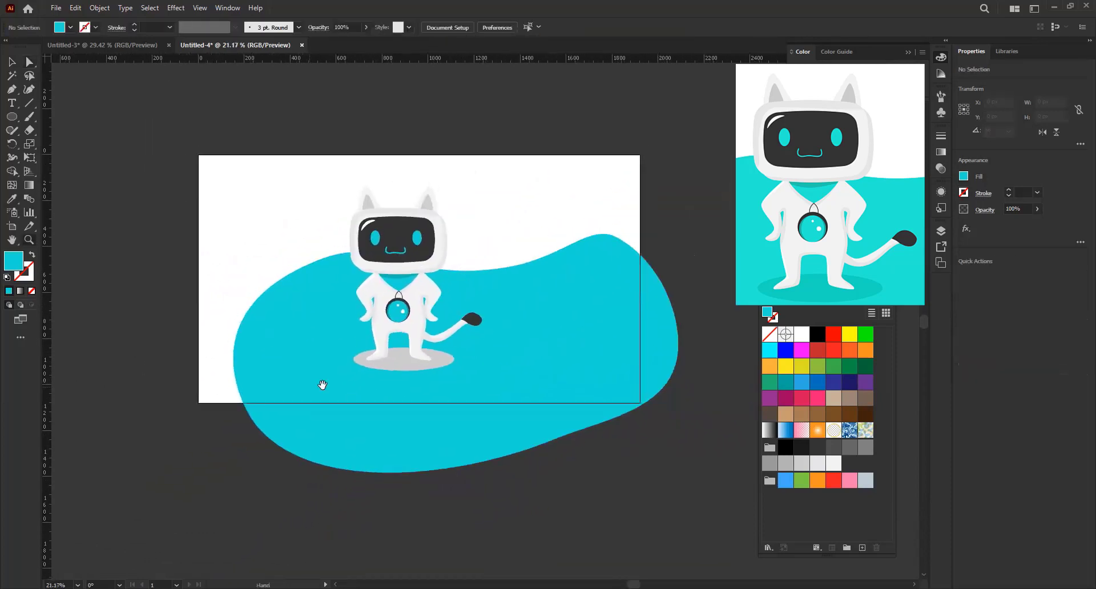
{"action": "scroll", "coordinate": [301, 391], "scroll_direction": "right", "scroll_amount": 3}
{"action": "scroll", "coordinate": [318, 389], "scroll_direction": "right", "scroll_amount": 1}
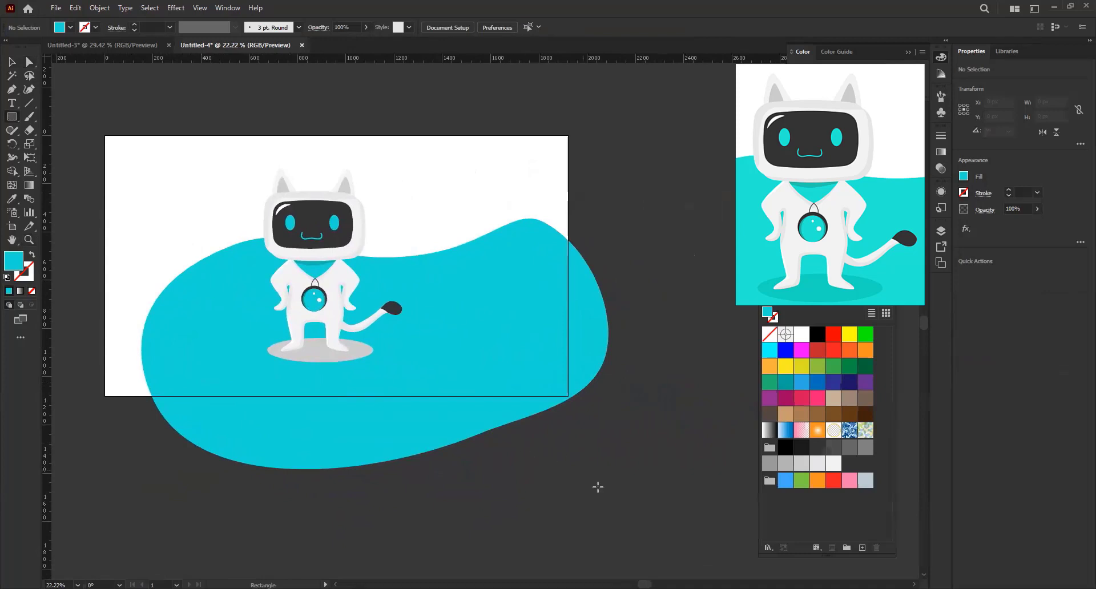
{"action": "left_click_drag", "start_coordinate": [630, 514], "coordinate": [114, 396]}
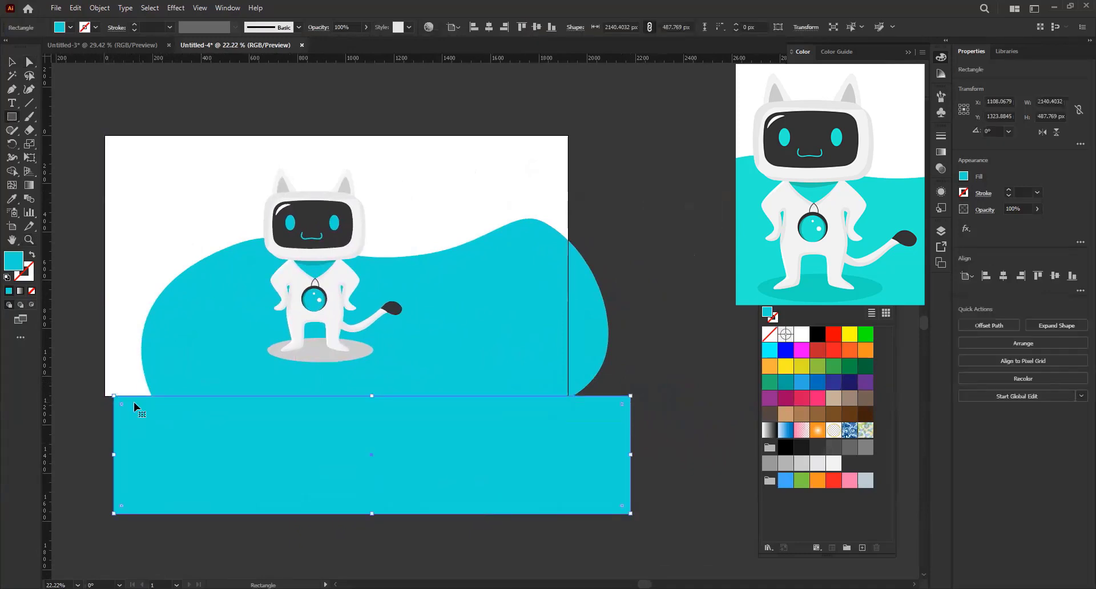
{"action": "left_click", "coordinate": [588, 343], "text": "shift"}
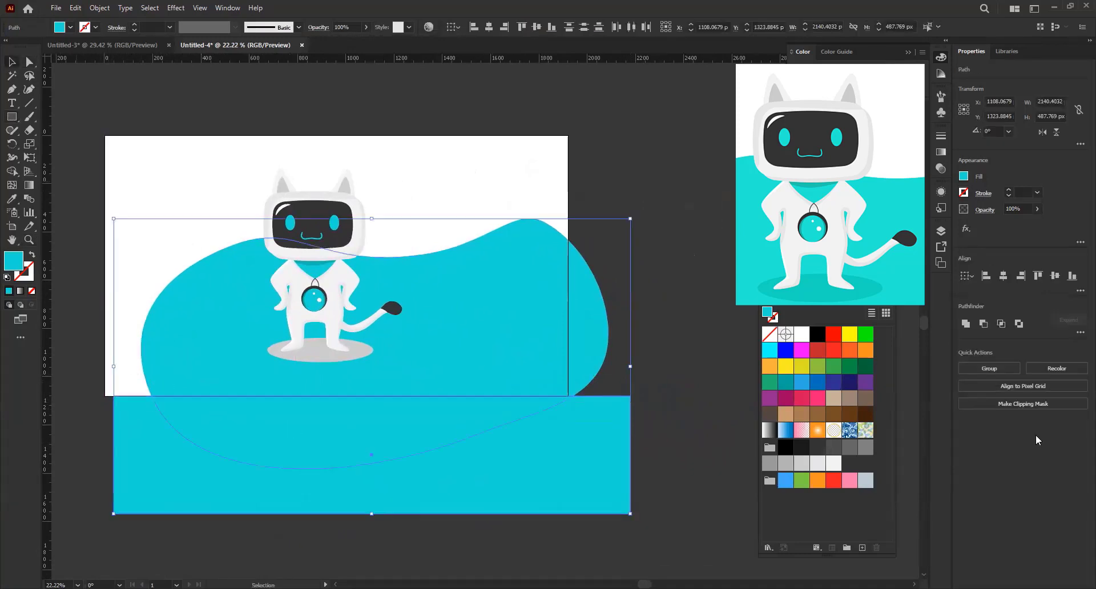
{"action": "left_click", "coordinate": [983, 323]}
{"action": "left_click", "coordinate": [685, 407]}
- Trim the blob's overflow past the right artboard edge and send it behind the robot
{"action": "left_click_drag", "start_coordinate": [661, 409], "coordinate": [608, 426]}
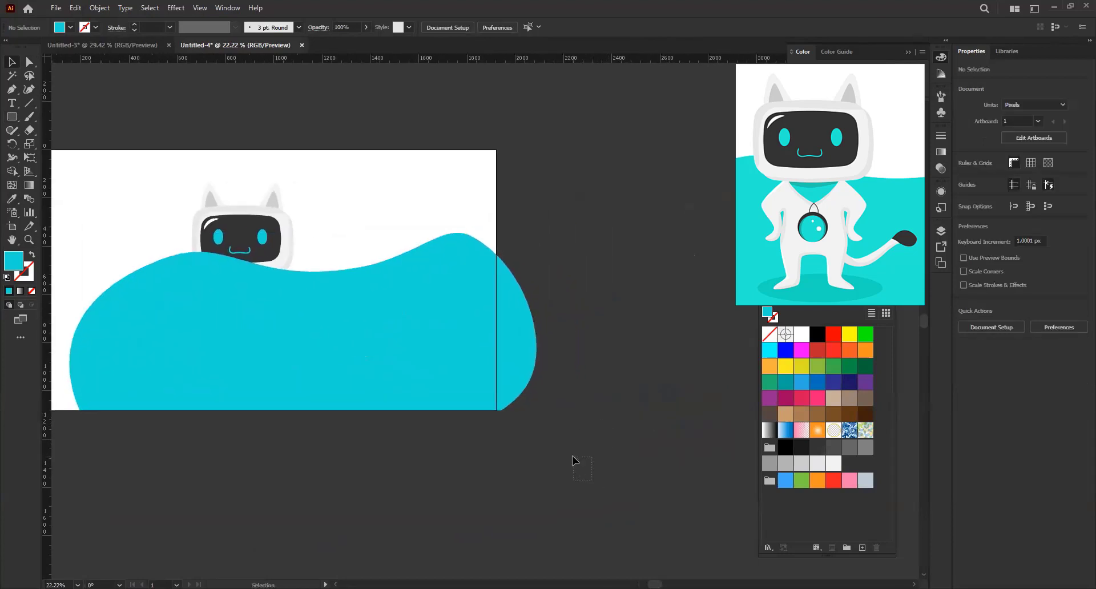
{"action": "left_click_drag", "start_coordinate": [592, 490], "coordinate": [496, 224]}
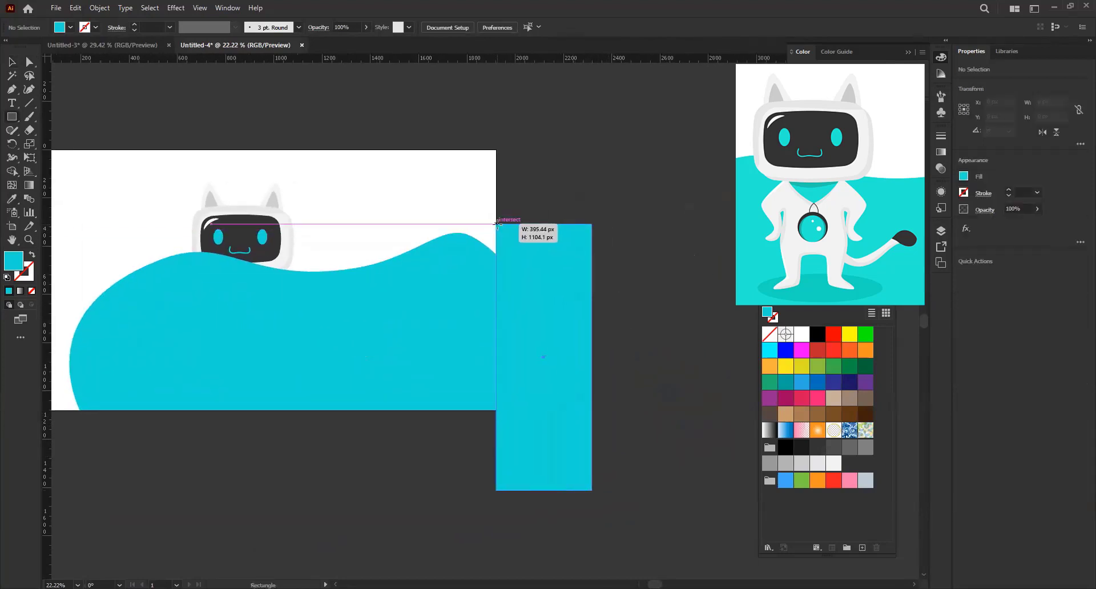
{"action": "key", "text": "v"}
{"action": "left_click", "coordinate": [512, 377], "text": "shift"}
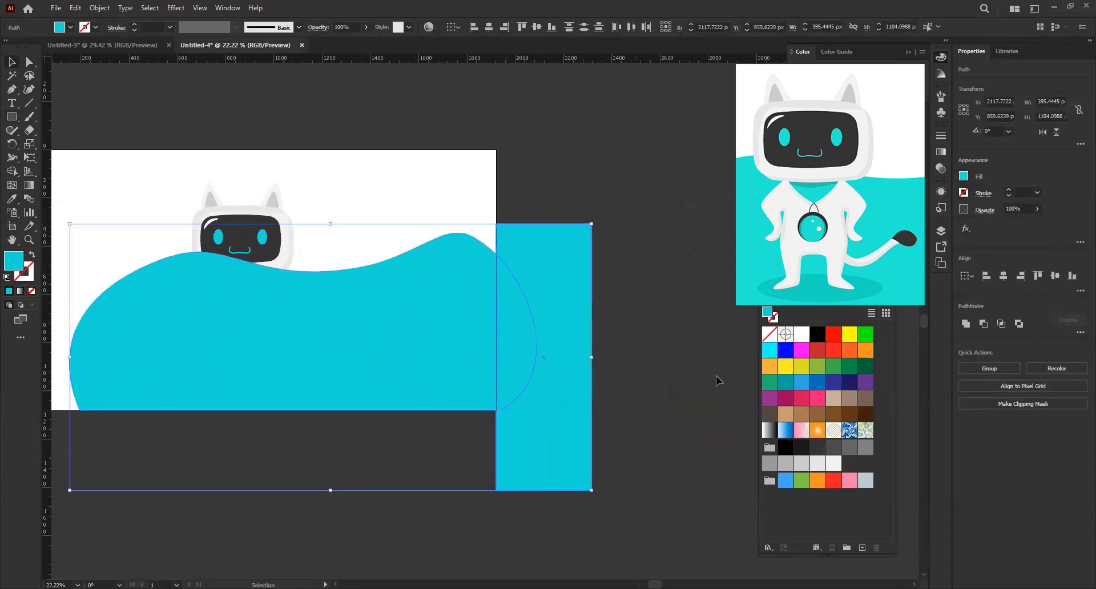
{"action": "left_click", "coordinate": [983, 323]}
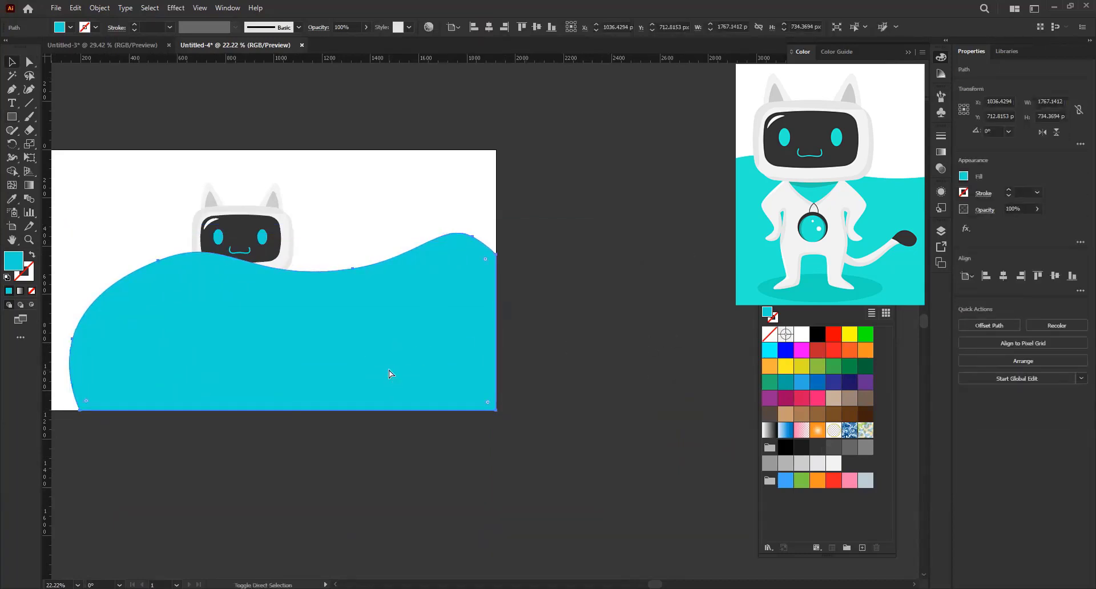
{"action": "key", "text": "ctrl+shift+bracketleft"}
{"action": "left_click", "coordinate": [293, 436]}
{"action": "scroll", "coordinate": [276, 456], "scroll_direction": "up", "scroll_amount": 1}
{"action": "scroll", "coordinate": [277, 457], "scroll_direction": "left", "scroll_amount": 1}
{"action": "left_click", "coordinate": [286, 407]}
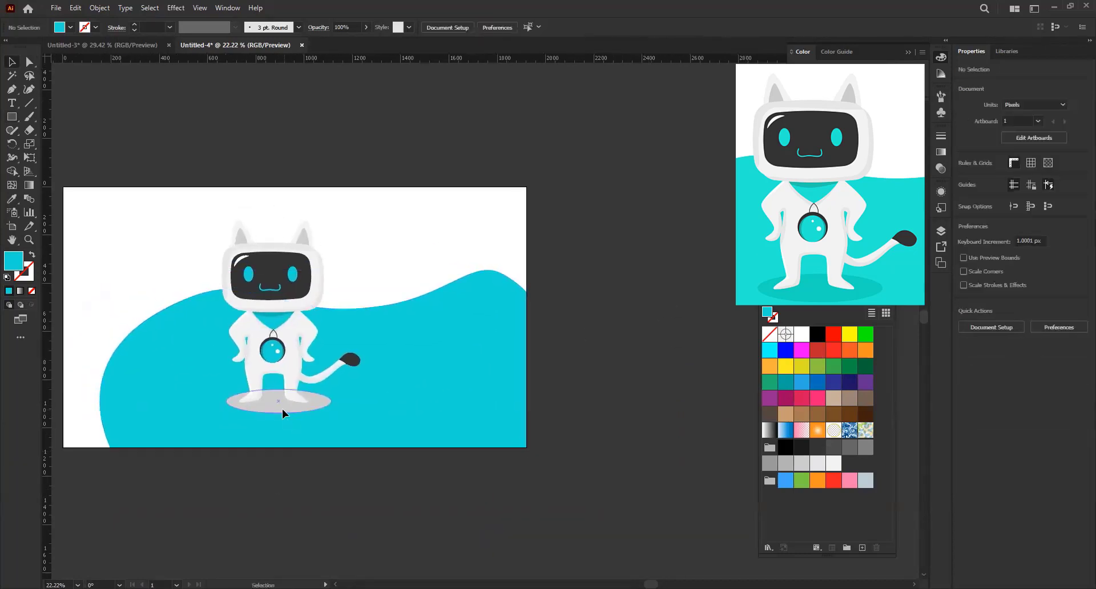
- Sample the backdrop cyan onto the shadow oval, then darken it to teal in the Color Picker
{"action": "key", "text": "i"}
{"action": "left_click", "coordinate": [354, 415]}
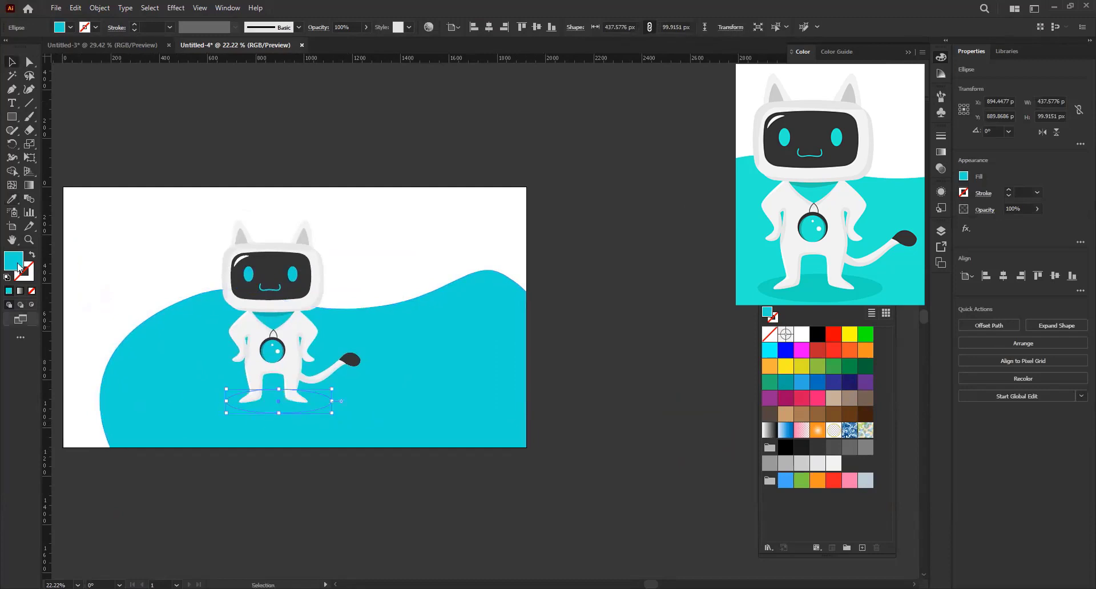
{"action": "double_click", "coordinate": [11, 264]}
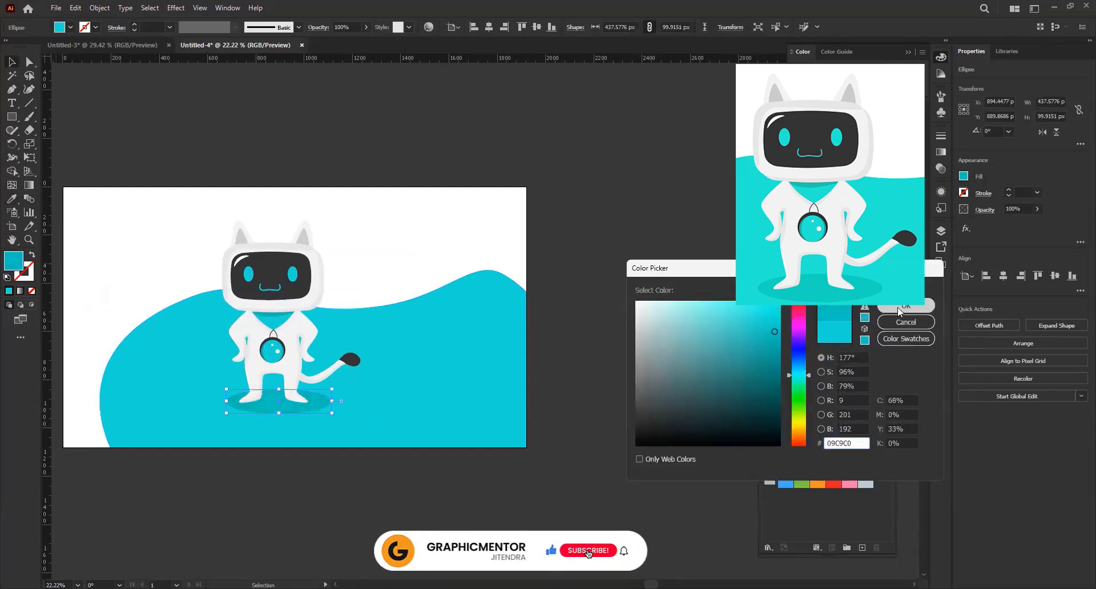
{"action": "key", "text": "Return"}
{"action": "scroll", "coordinate": [478, 414], "scroll_direction": "left", "scroll_amount": 2}
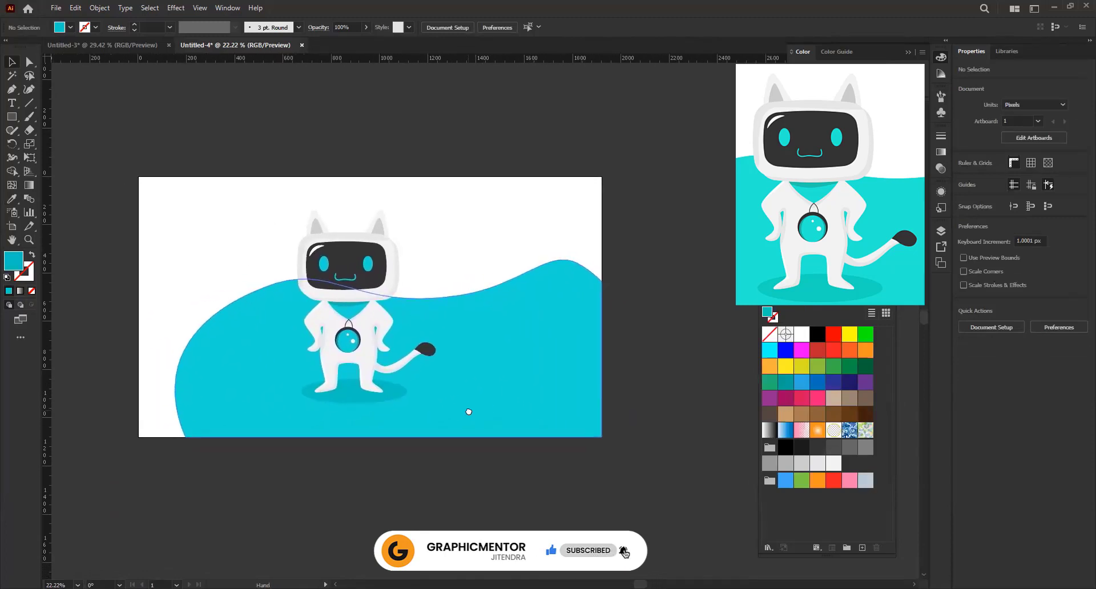
{"action": "key", "text": "z"}
{"action": "mouse_move", "coordinate": [350, 431]}
{"action": "left_mouse_down"}
{"action": "mouse_move", "coordinate": [417, 454]}
{"action": "mouse_move", "coordinate": [375, 447]}
{"action": "left_mouse_up"}
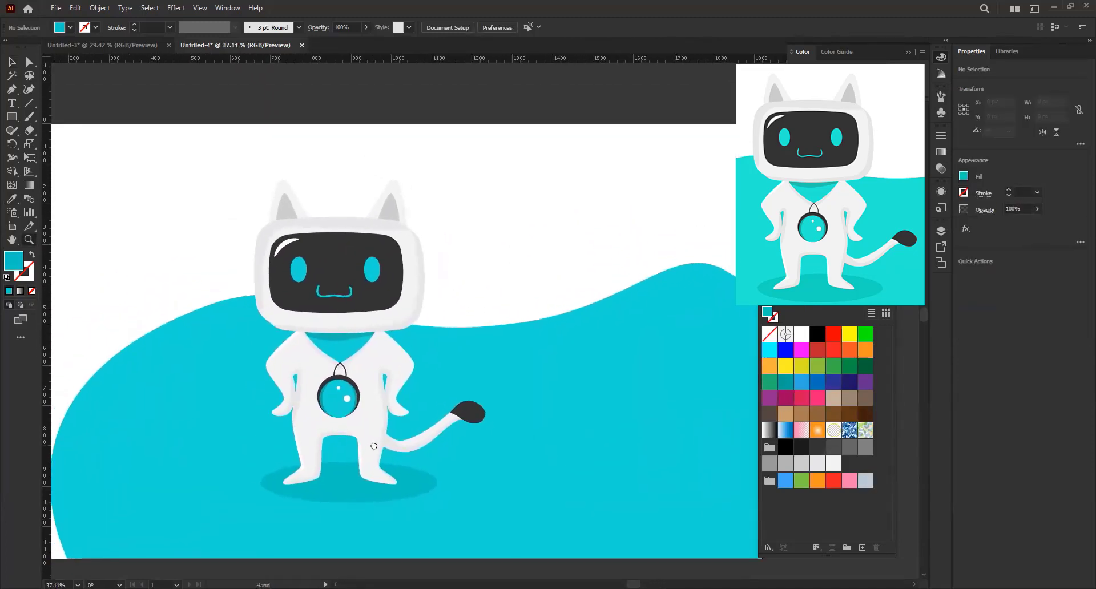
{"action": "mouse_move", "coordinate": [345, 374]}
{"action": "left_mouse_down"}
{"action": "mouse_move", "coordinate": [361, 267]}
{"action": "mouse_move", "coordinate": [350, 335]}
{"action": "mouse_move", "coordinate": [293, 343]}
{"action": "left_mouse_up"}
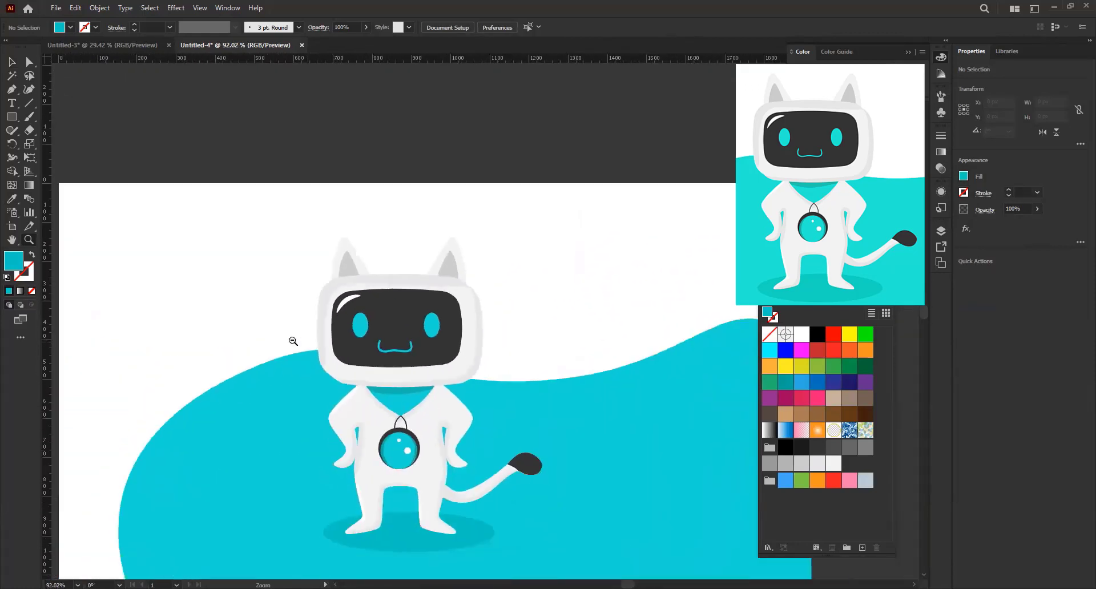
{"action": "left_click_drag", "start_coordinate": [377, 343], "coordinate": [403, 361]}
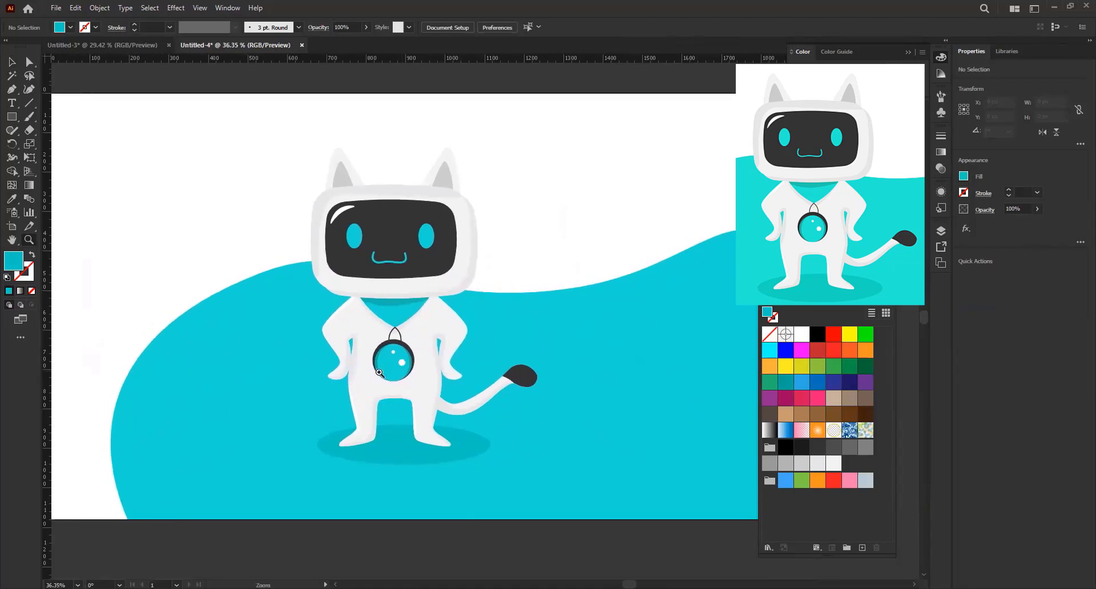